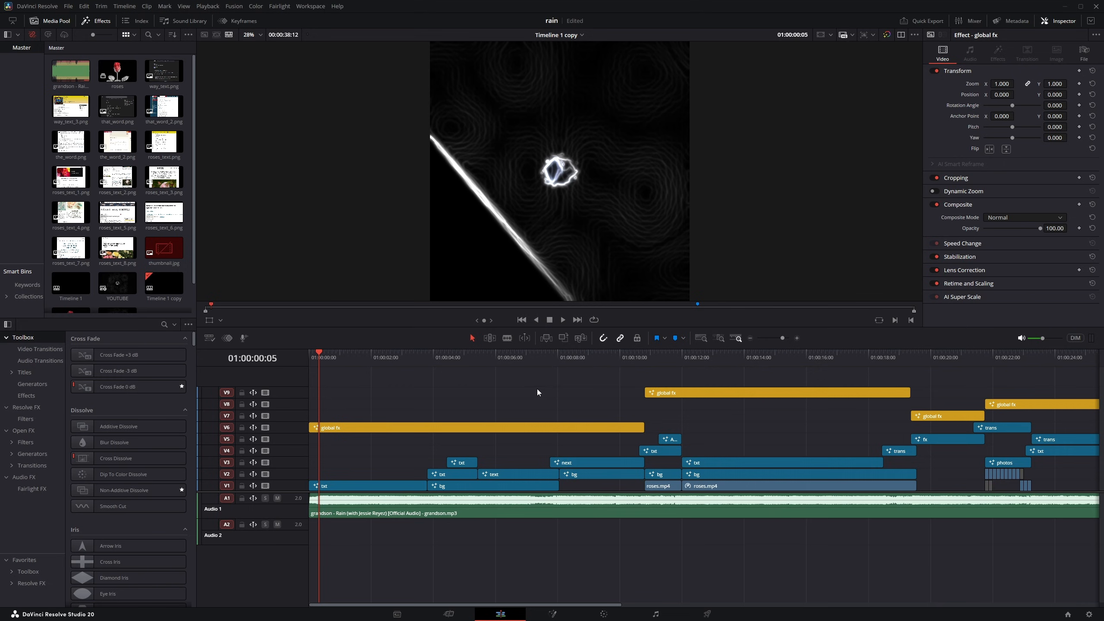
- Play the timeline from the start and examine the S_Sketch1 node feeding MediaOut1 in the Fusion composition
{"action": "key", "text": "space"}
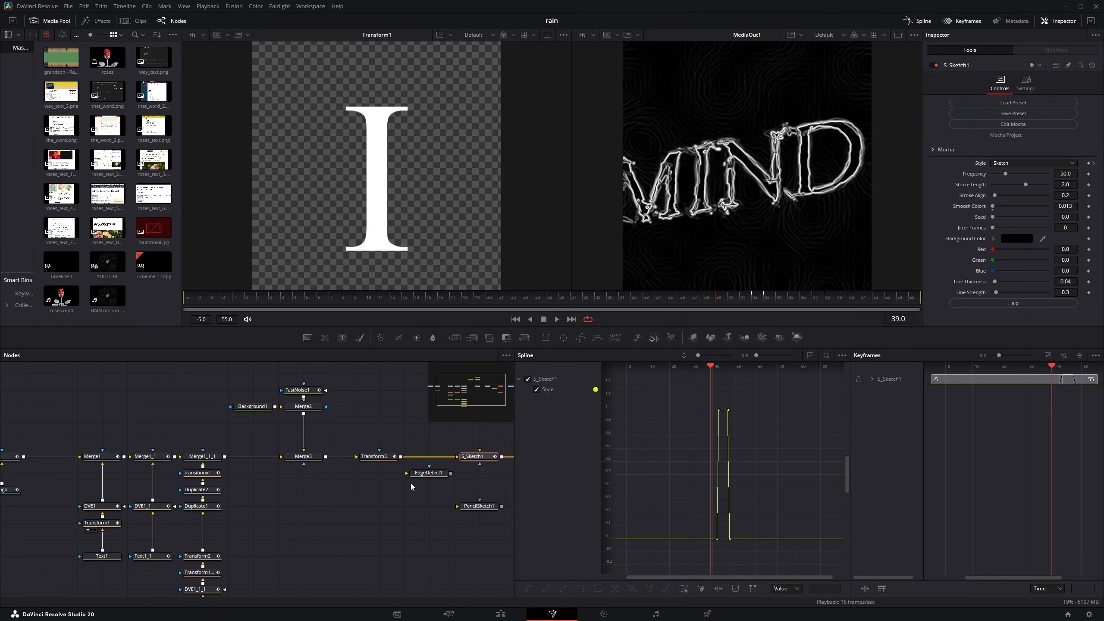
{"action": "left_click_drag", "start_coordinate": [478, 430], "coordinate": [352, 431]}
{"action": "scroll", "coordinate": [351, 431], "scroll_direction": "up", "scroll_amount": 2}
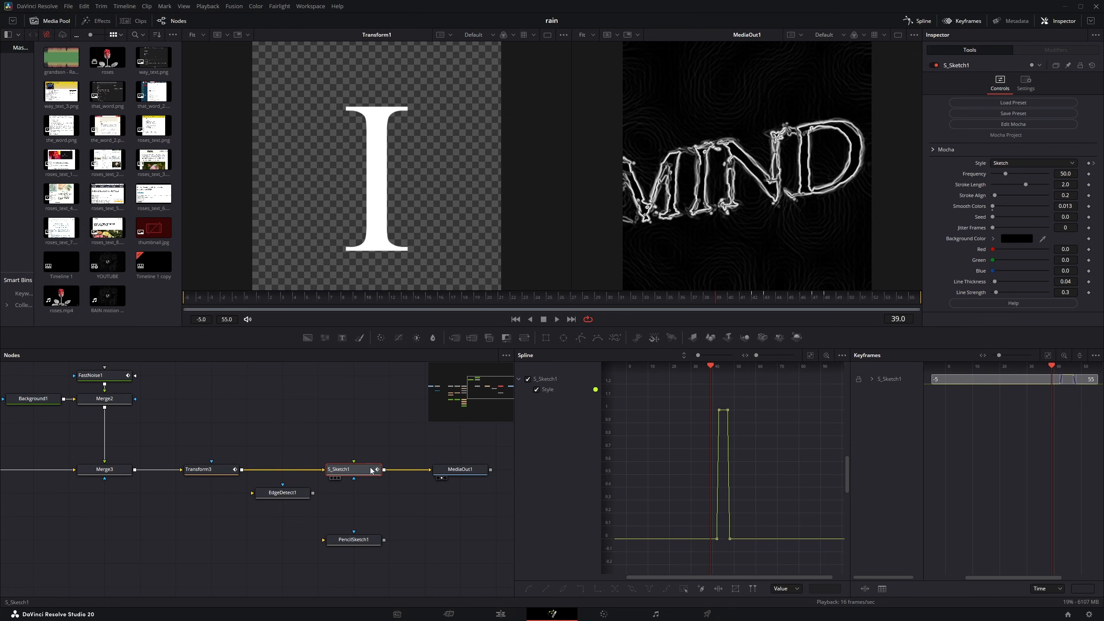
{"action": "mouse_move", "coordinate": [371, 470]}
{"action": "left_mouse_down"}
{"action": "mouse_move", "coordinate": [373, 446]}
{"action": "mouse_move", "coordinate": [372, 465]}
{"action": "left_mouse_up"}
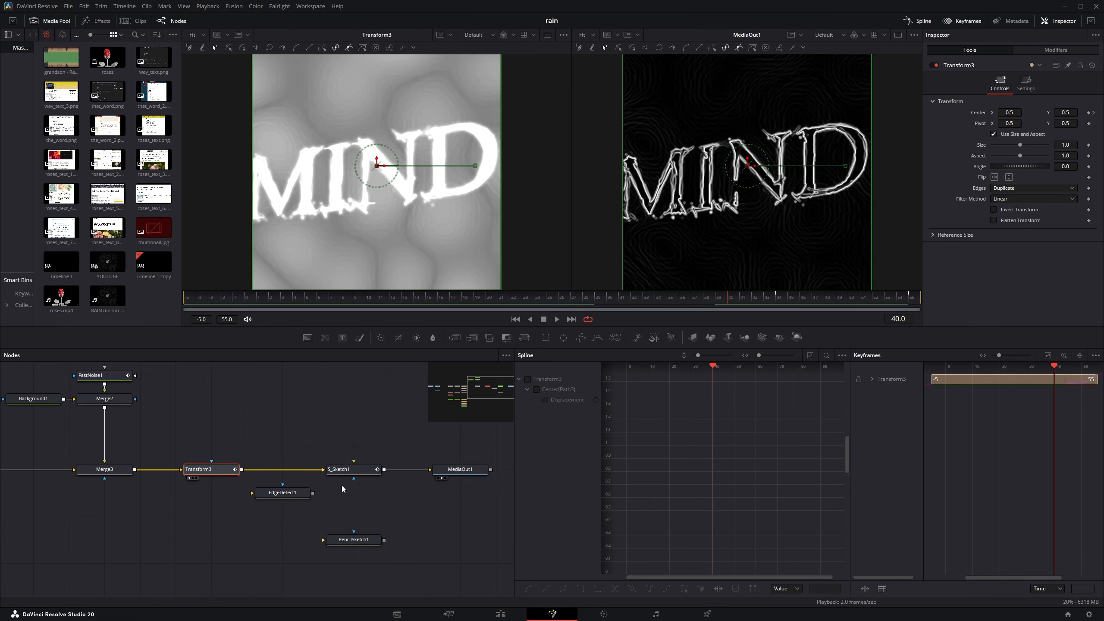
- Line up the EdgeDetect1 and PencilSketch1 nodes beneath the main chain and search the effects library for "penci"
{"action": "left_click_drag", "start_coordinate": [300, 493], "coordinate": [299, 516]}
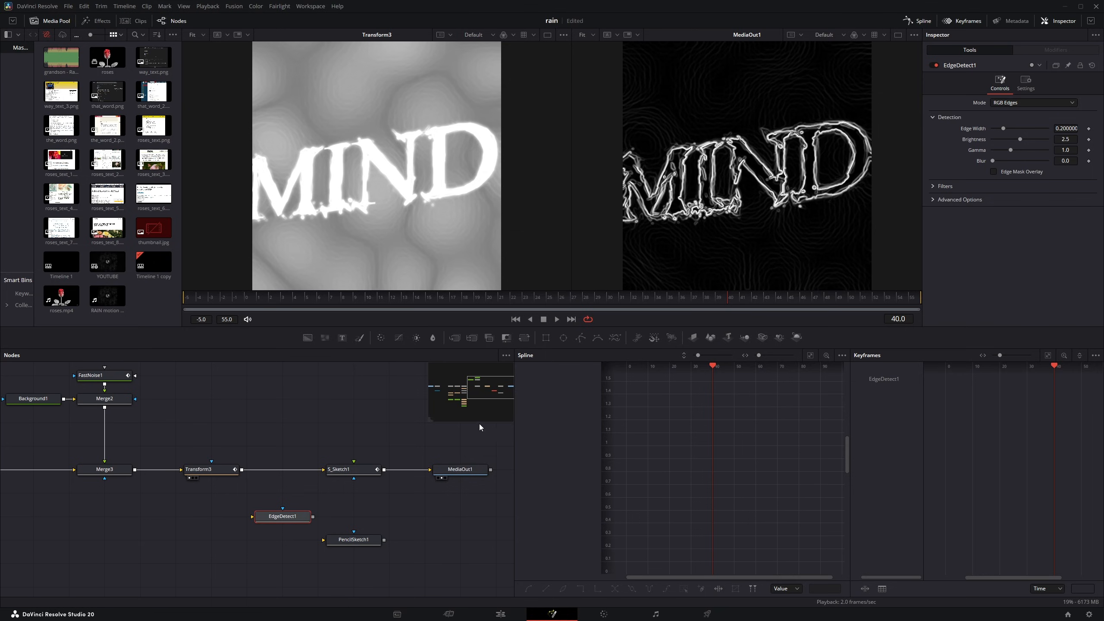
{"action": "left_click_drag", "start_coordinate": [353, 539], "coordinate": [353, 516]}
{"action": "left_click", "coordinate": [97, 21]}
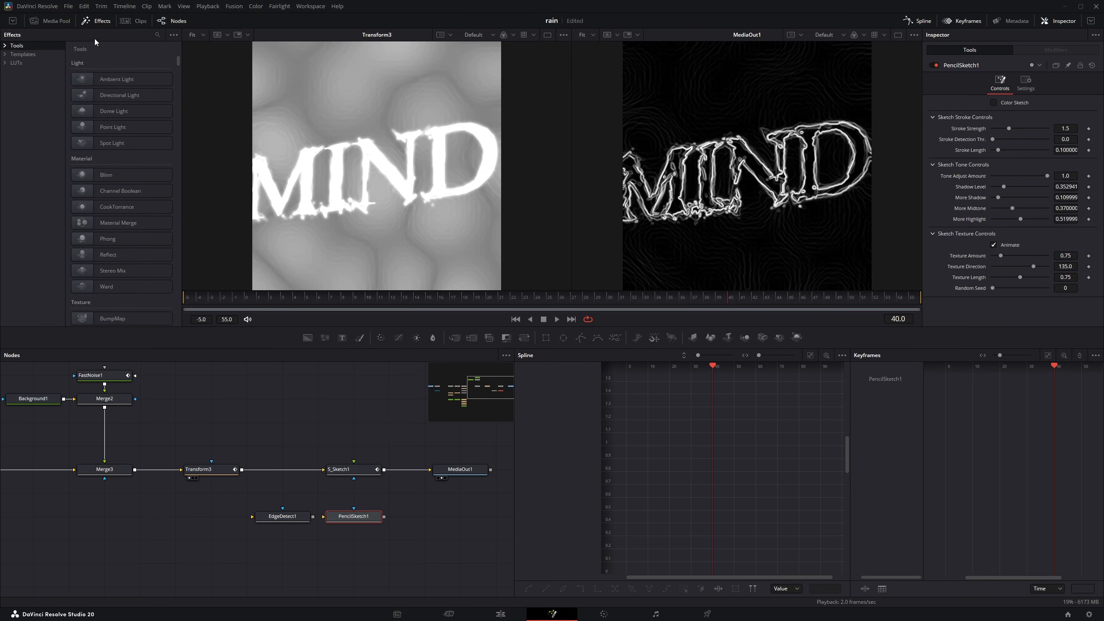
{"action": "left_click", "coordinate": [154, 35]}
{"action": "type", "text": "penci"}
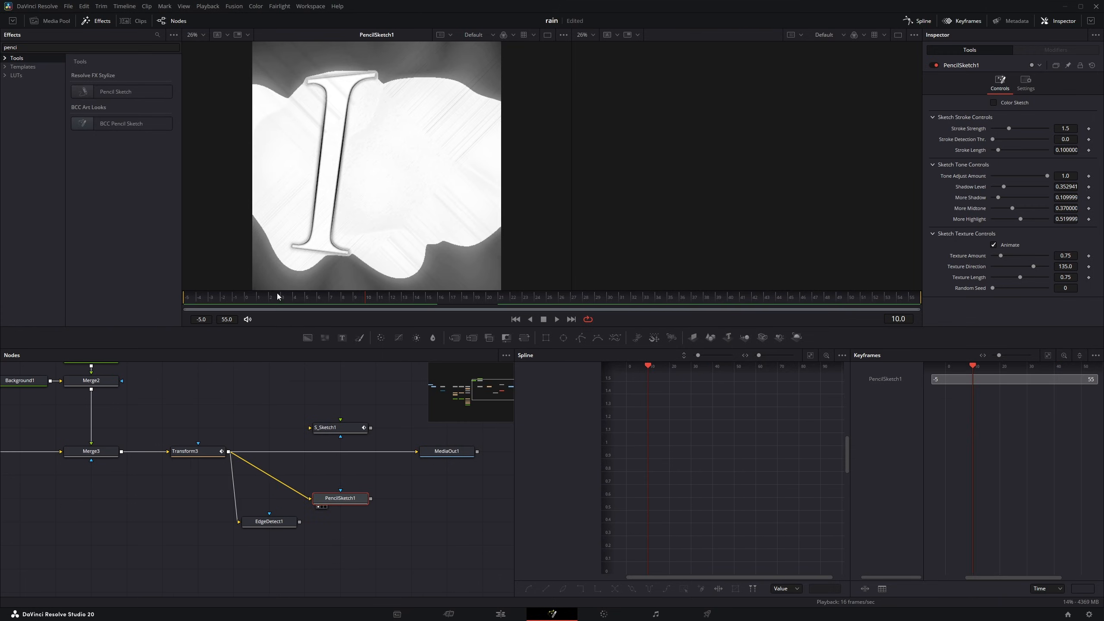
- Preview the PencilSketch1 output over the opening letter and view Transform3's output beside it for comparison
{"action": "left_click", "coordinate": [292, 298]}
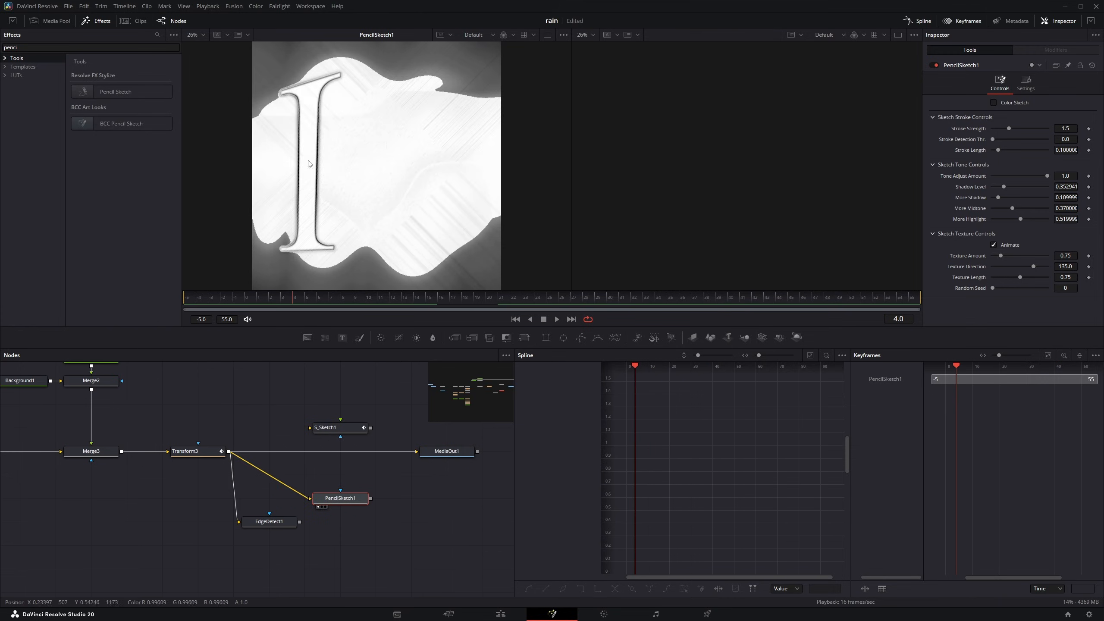
{"action": "key", "text": "space"}
{"action": "key", "text": "space"}
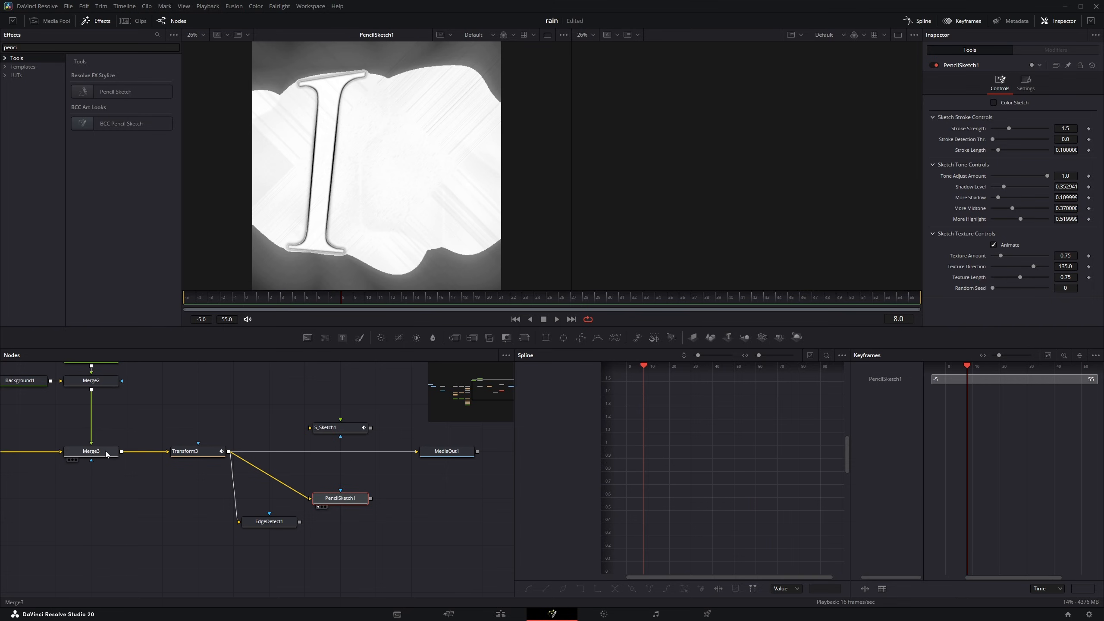
{"action": "left_click", "coordinate": [100, 385]}
{"action": "key", "text": "1"}
{"action": "left_click", "coordinate": [204, 454]}
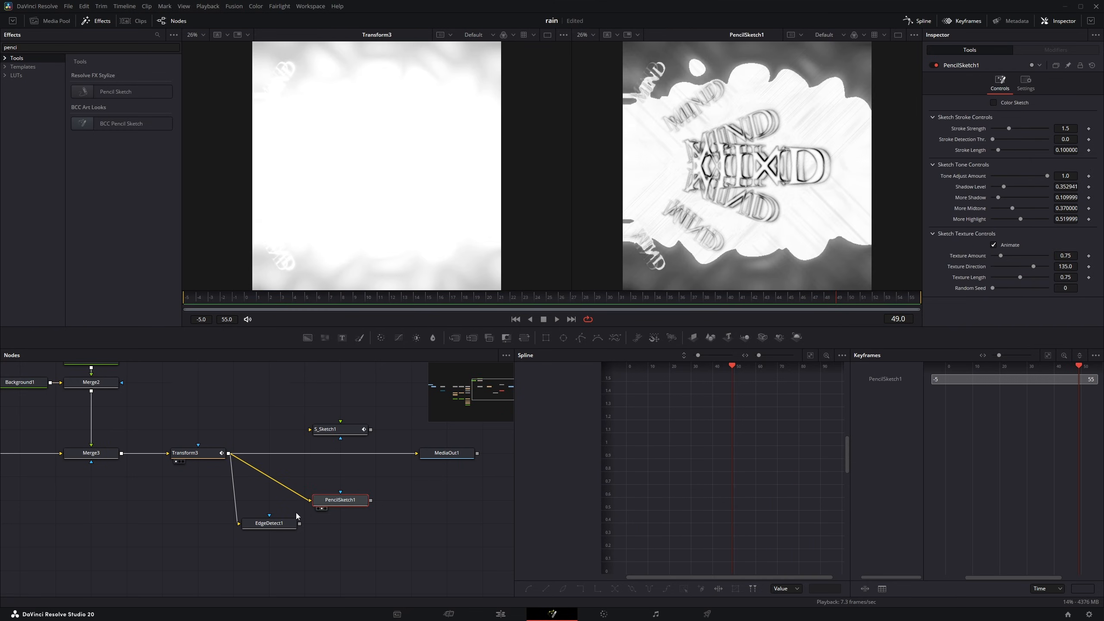
- Spread the EdgeDetect1 and PencilSketch1 nodes apart and play back the EdgeDetect1 output
{"action": "left_click_drag", "start_coordinate": [284, 525], "coordinate": [324, 547]}
{"action": "mouse_move", "coordinate": [336, 503]}
{"action": "left_mouse_down"}
{"action": "mouse_move", "coordinate": [396, 487]}
{"action": "mouse_move", "coordinate": [420, 497]}
{"action": "left_mouse_up"}
{"action": "left_click_drag", "start_coordinate": [322, 543], "coordinate": [321, 520]}
{"action": "key", "text": "1"}
{"action": "key", "text": "space"}
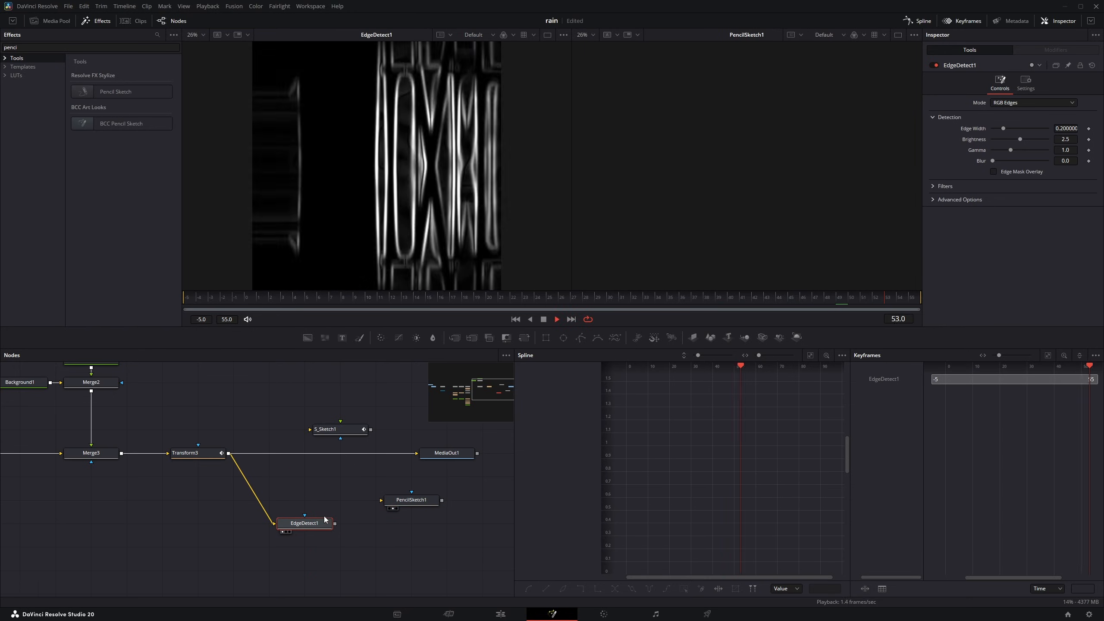
{"action": "key", "text": "space"}
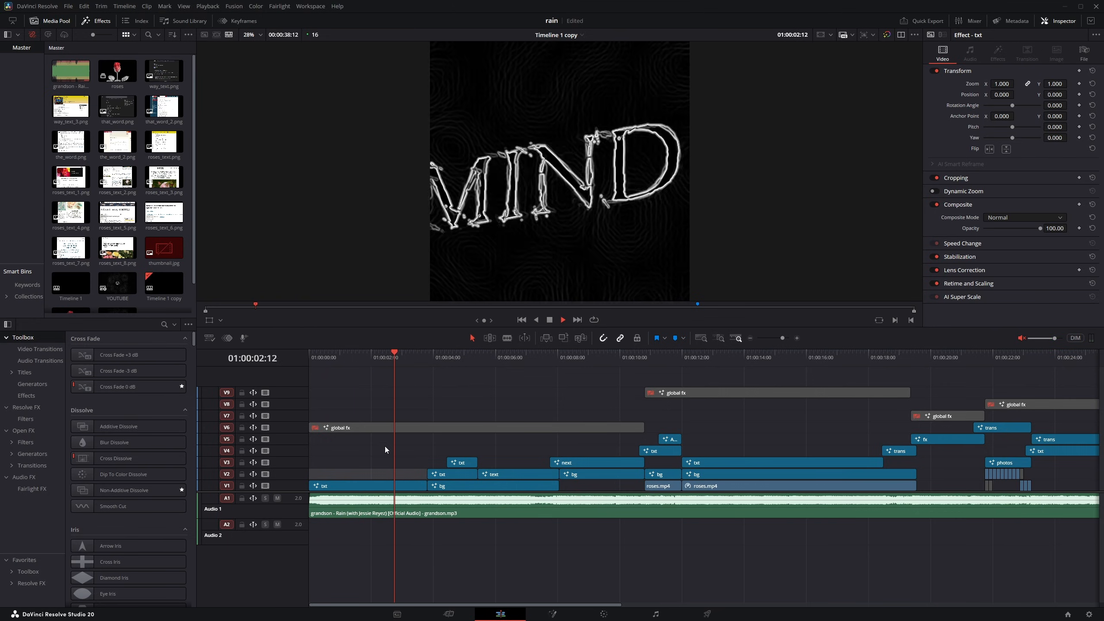
- Open the first text clip's Fusion composition and examine the Text1_1 and DVE1_1 outputs, scrubbing back to frame 15
{"action": "key", "text": "space"}
{"action": "key", "text": "shift+5"}
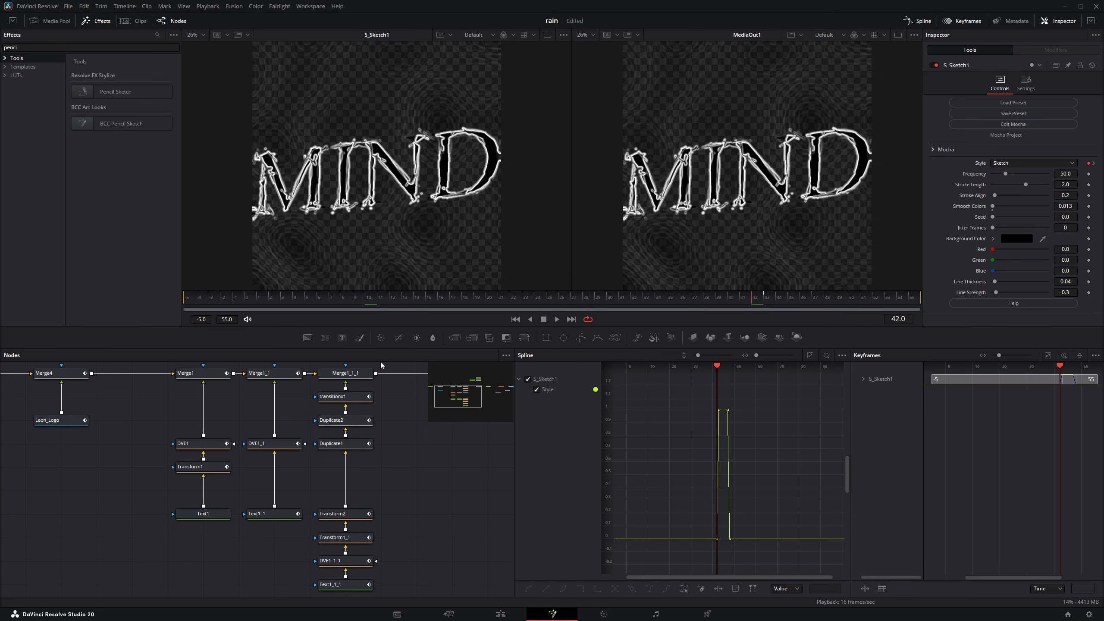
{"action": "scroll", "coordinate": [287, 435], "scroll_direction": "down", "scroll_amount": 2}
{"action": "scroll", "coordinate": [246, 432], "scroll_direction": "up", "scroll_amount": 2}
{"action": "left_click_drag", "start_coordinate": [293, 432], "coordinate": [231, 426]}
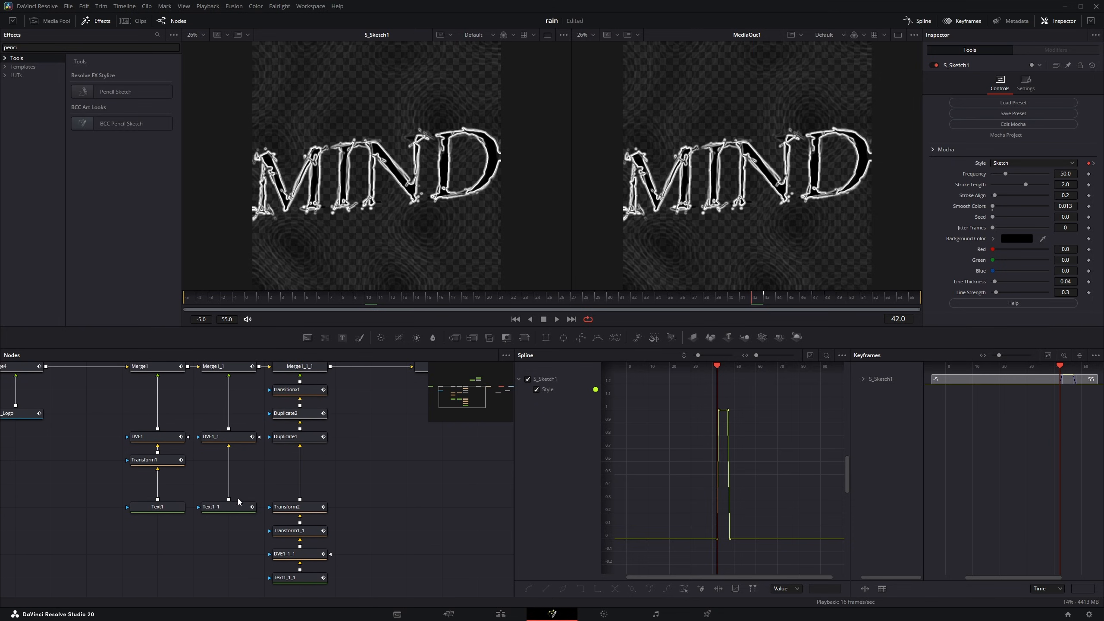
{"action": "left_click", "coordinate": [238, 504]}
{"action": "key", "text": "1"}
{"action": "left_click", "coordinate": [234, 436]}
{"action": "key", "text": "1"}
{"action": "left_click_drag", "start_coordinate": [562, 299], "coordinate": [402, 336]}
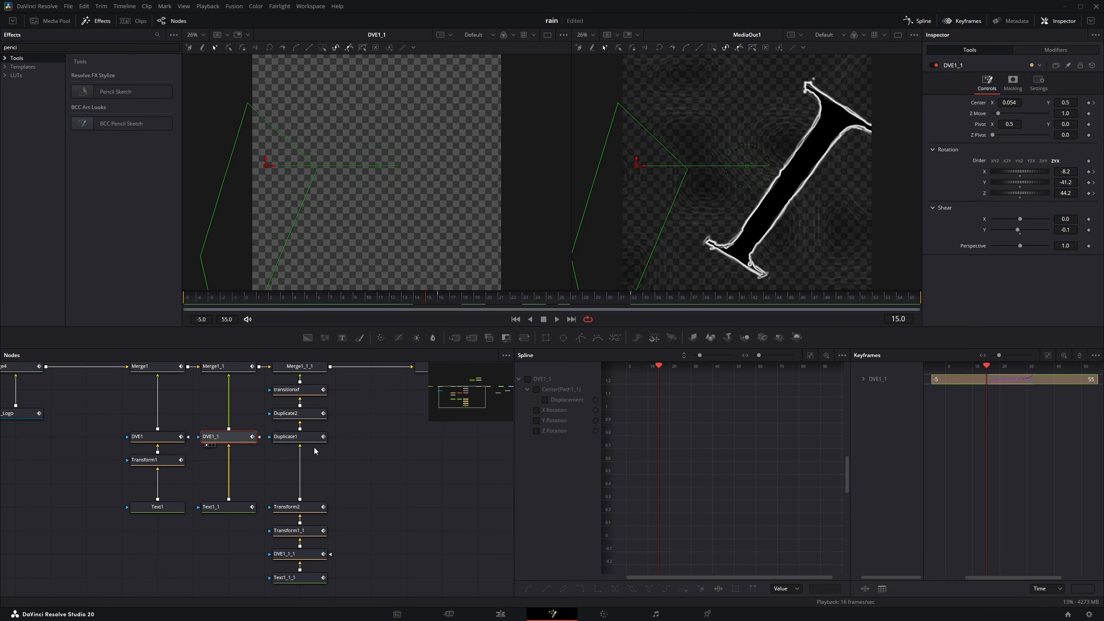
- Try adding Merge 3D, Camera 3D and Renderer 3D nodes beside the text branches, and undo the additions
{"action": "left_click", "coordinate": [422, 464]}
{"action": "left_click", "coordinate": [744, 339]}
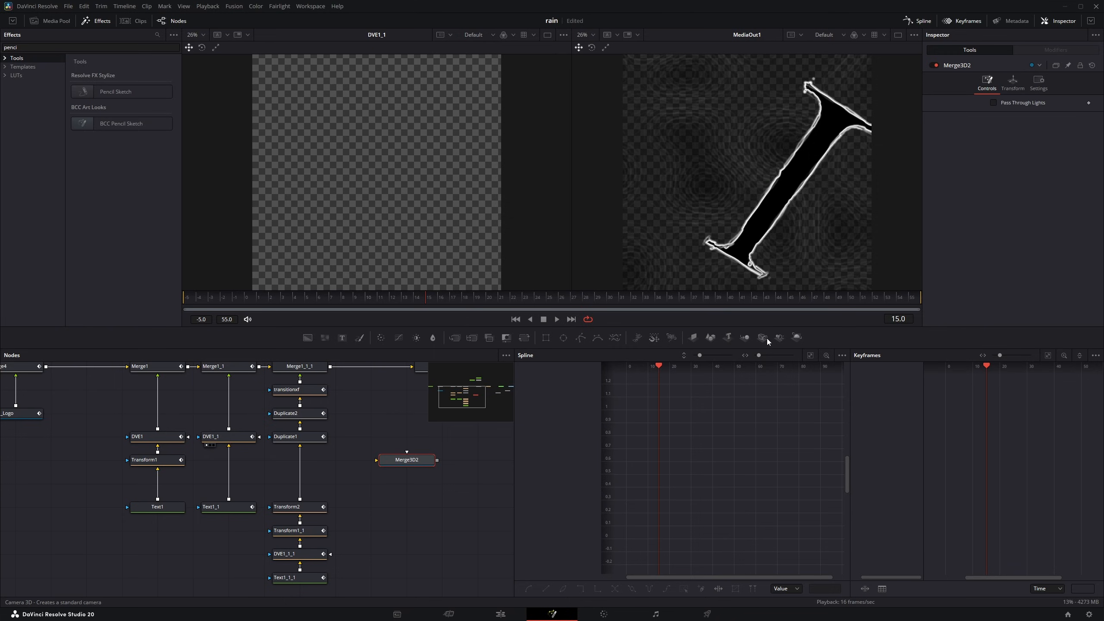
{"action": "left_click", "coordinate": [766, 338]}
{"action": "left_click", "coordinate": [797, 339]}
{"action": "key", "text": "ctrl+z"}
{"action": "key", "text": "ctrl+z"}
{"action": "key", "text": "ctrl+z"}
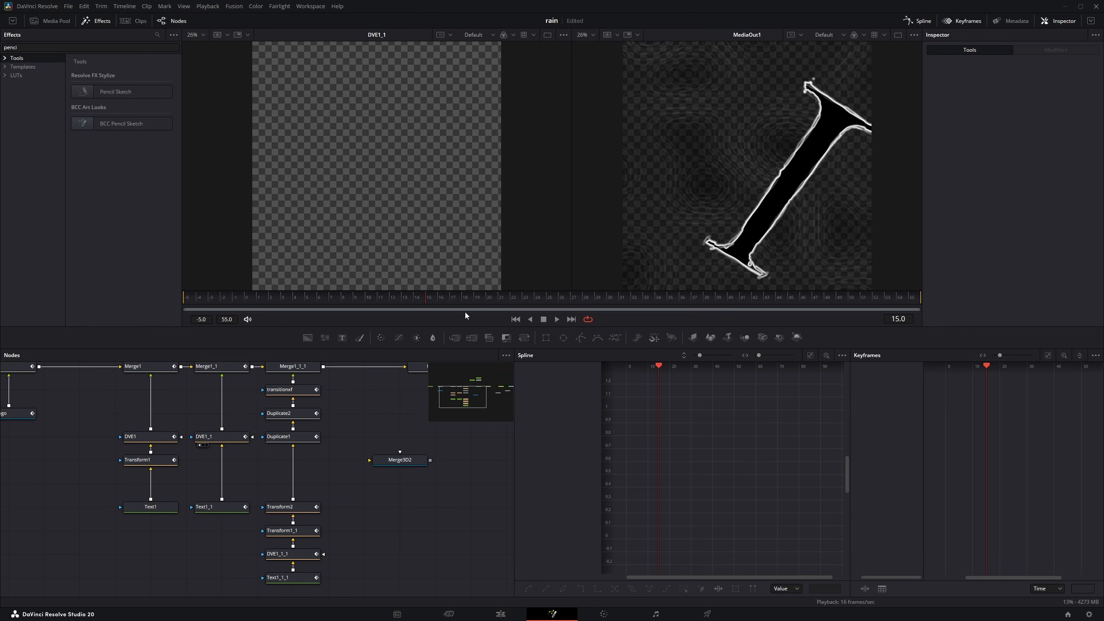
- Examine the DVE1_1 node's rotation settings at frame 22
{"action": "left_click_drag", "start_coordinate": [246, 469], "coordinate": [290, 498]}
{"action": "left_click", "coordinate": [282, 468]}
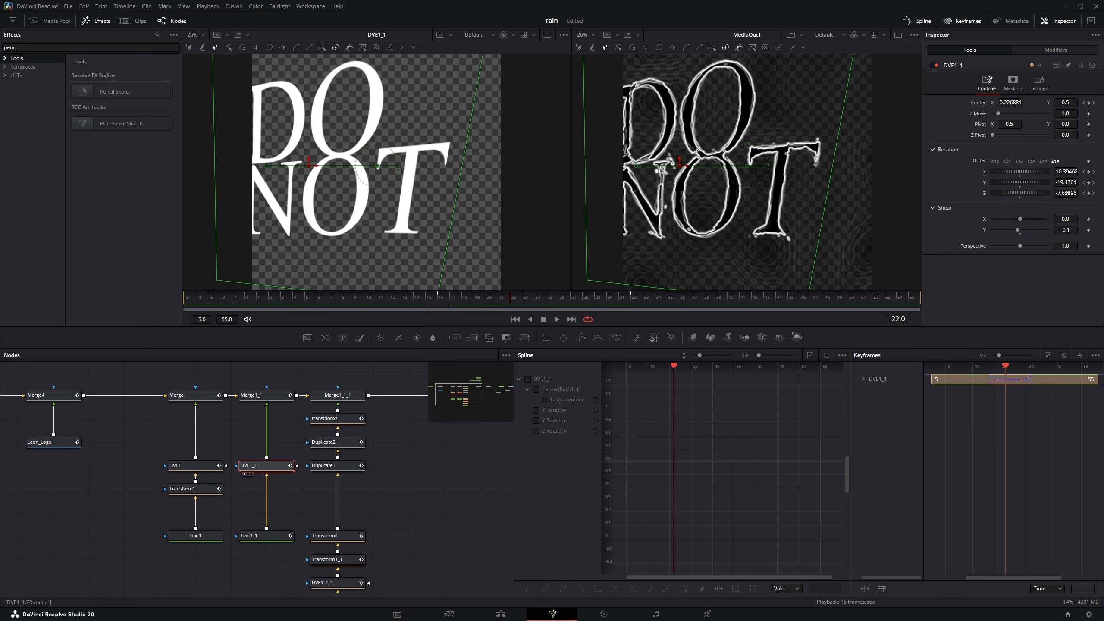
{"action": "mouse_move", "coordinate": [1065, 183]}
{"action": "left_mouse_down"}
{"action": "mouse_move", "coordinate": [1048, 183]}
{"action": "mouse_move", "coordinate": [1065, 182]}
{"action": "left_mouse_up"}
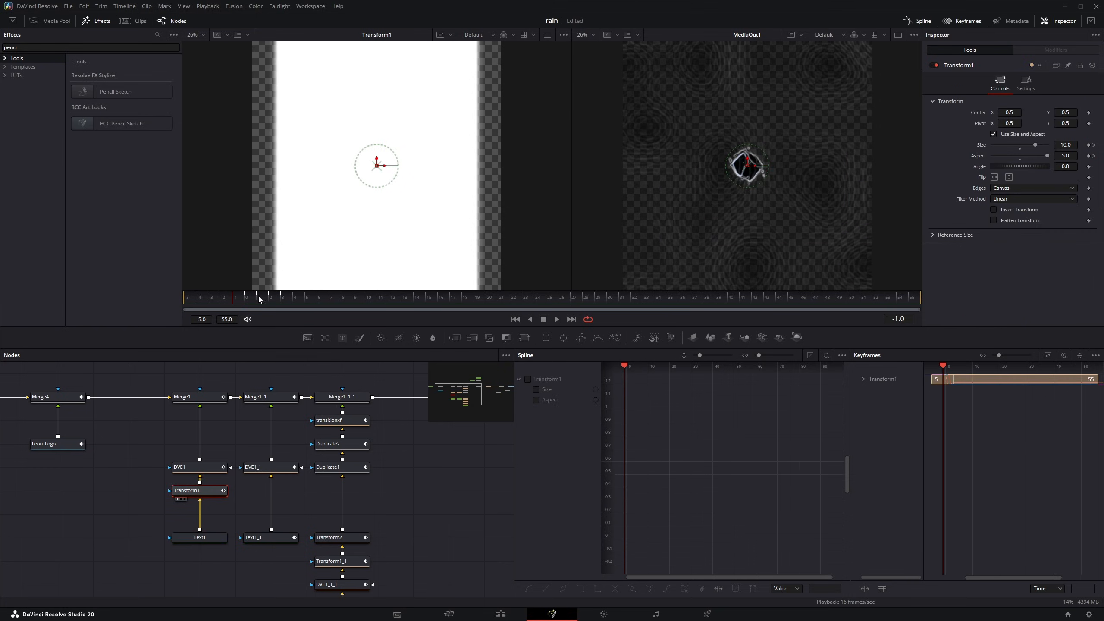
- Show Transform1's Size and Aspect curves and examine its scale-in animation frame by frame from 0 to 3
{"action": "key", "text": "space"}
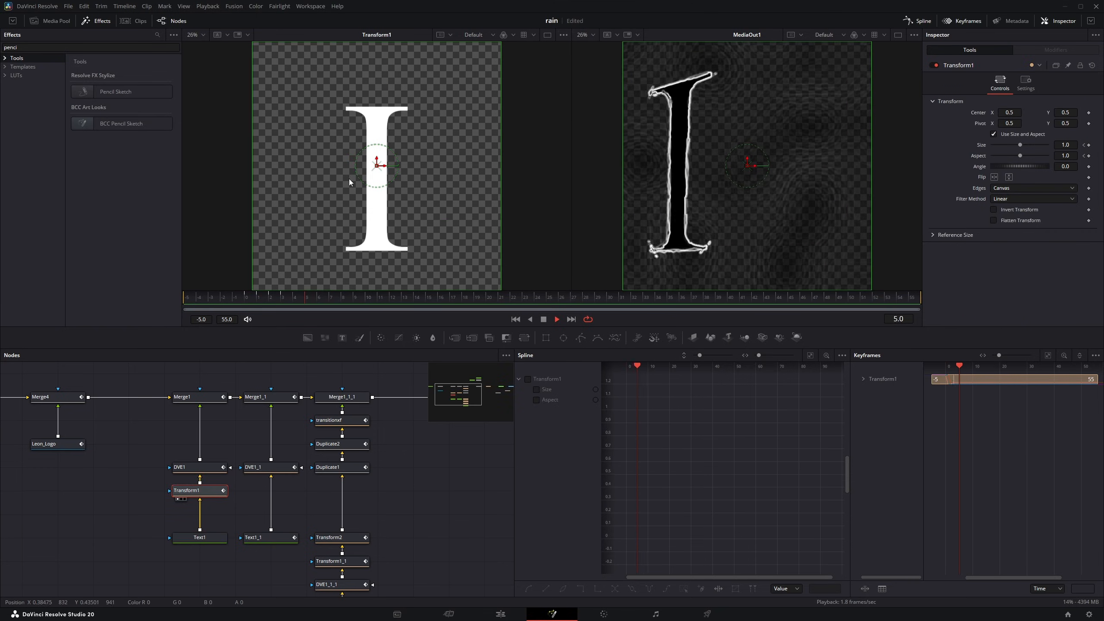
{"action": "mouse_move", "coordinate": [244, 303]}
{"action": "left_mouse_down"}
{"action": "mouse_move", "coordinate": [219, 304]}
{"action": "mouse_move", "coordinate": [246, 303]}
{"action": "left_mouse_up"}
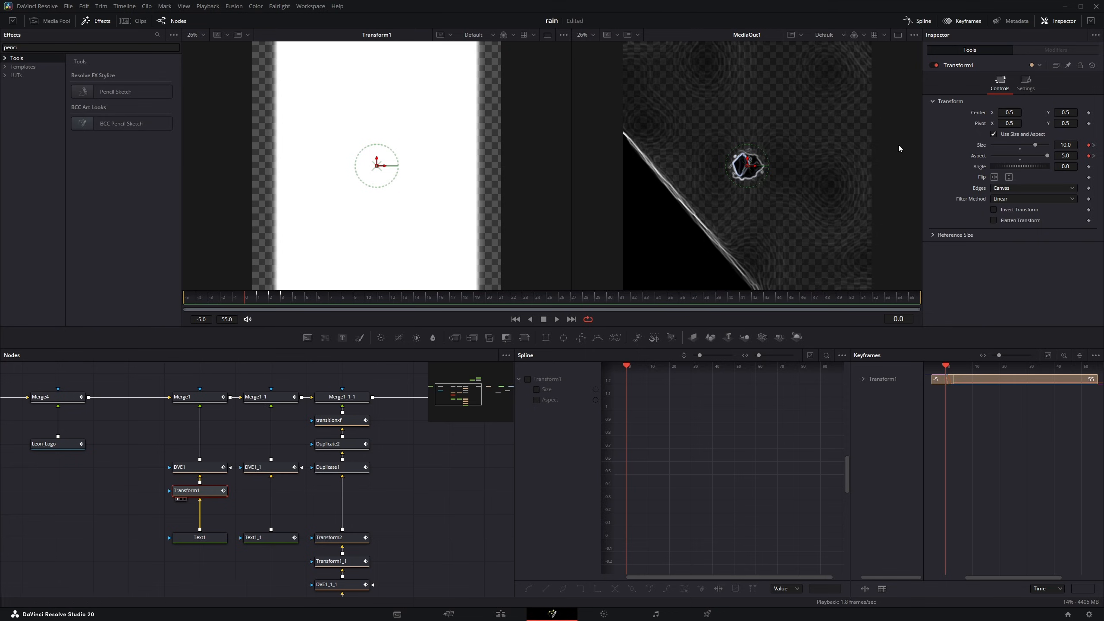
{"action": "left_click", "coordinate": [528, 379]}
{"action": "key", "text": "ctrl+f"}
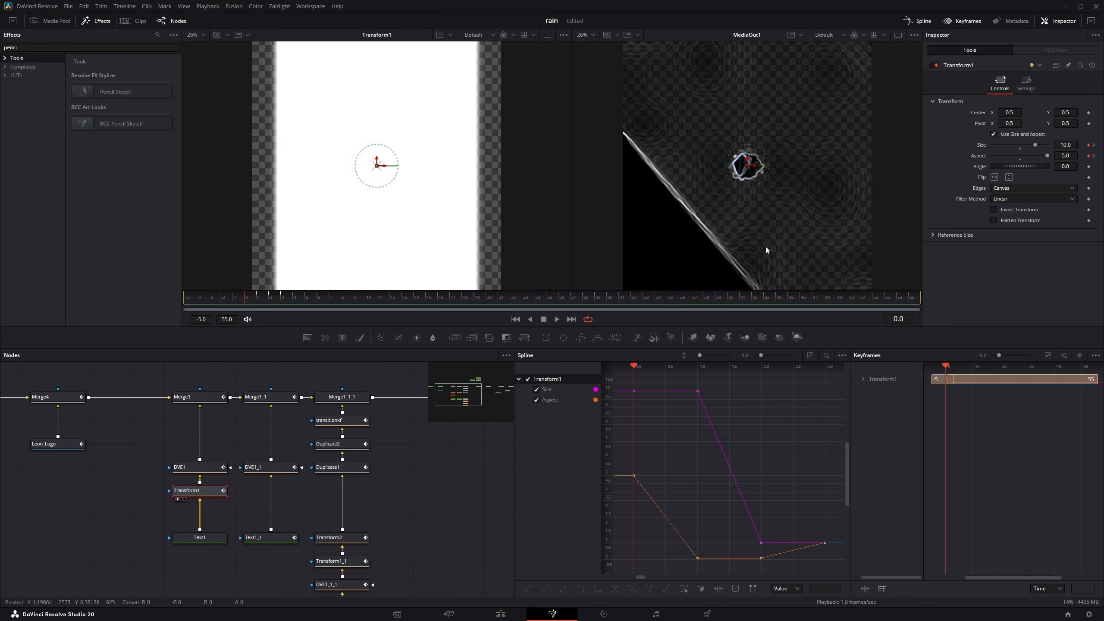
{"action": "mouse_move", "coordinate": [252, 299]}
{"action": "left_mouse_down"}
{"action": "mouse_move", "coordinate": [271, 301]}
{"action": "mouse_move", "coordinate": [246, 300]}
{"action": "left_mouse_up"}
{"action": "key", "text": "Right"}
{"action": "key", "text": "Right"}
{"action": "key", "text": "Right"}
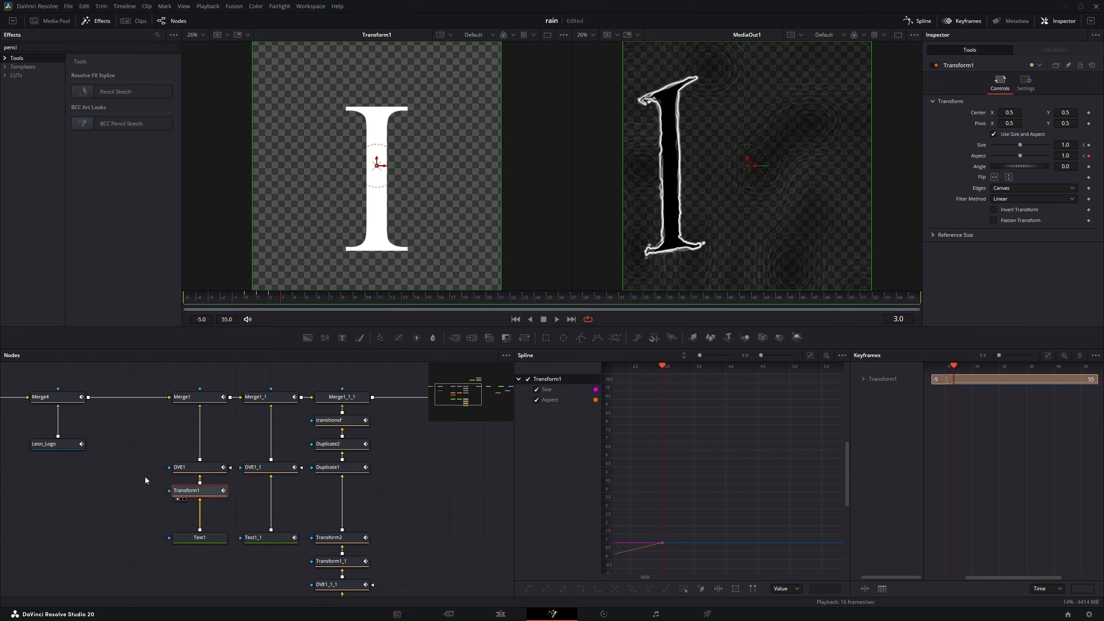
- Display DVE1's path and rotation curves and scrub from frame 0 to 10 to examine the letter's movement
{"action": "left_click", "coordinate": [193, 473]}
{"action": "key", "text": "Left"}
{"action": "key", "text": "Left"}
{"action": "key", "text": "Left"}
{"action": "left_click", "coordinate": [527, 379]}
{"action": "key", "text": "ctrl+f"}
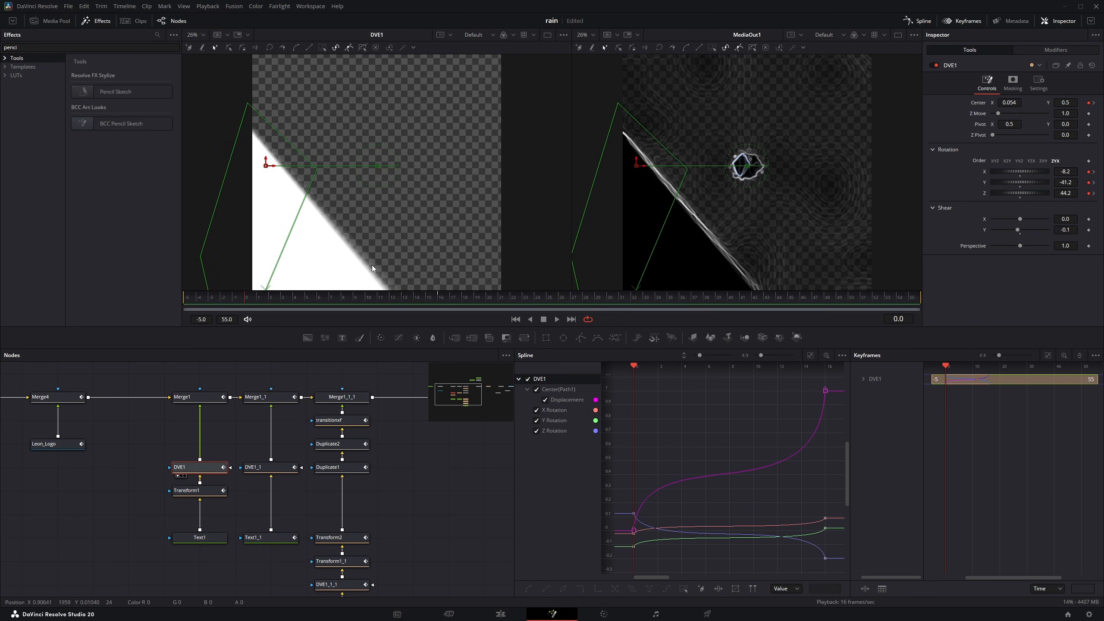
{"action": "left_click_drag", "start_coordinate": [256, 303], "coordinate": [329, 302]}
{"action": "left_click_drag", "start_coordinate": [327, 288], "coordinate": [319, 256]}
{"action": "scroll", "coordinate": [303, 260], "scroll_direction": "down", "scroll_amount": 2}
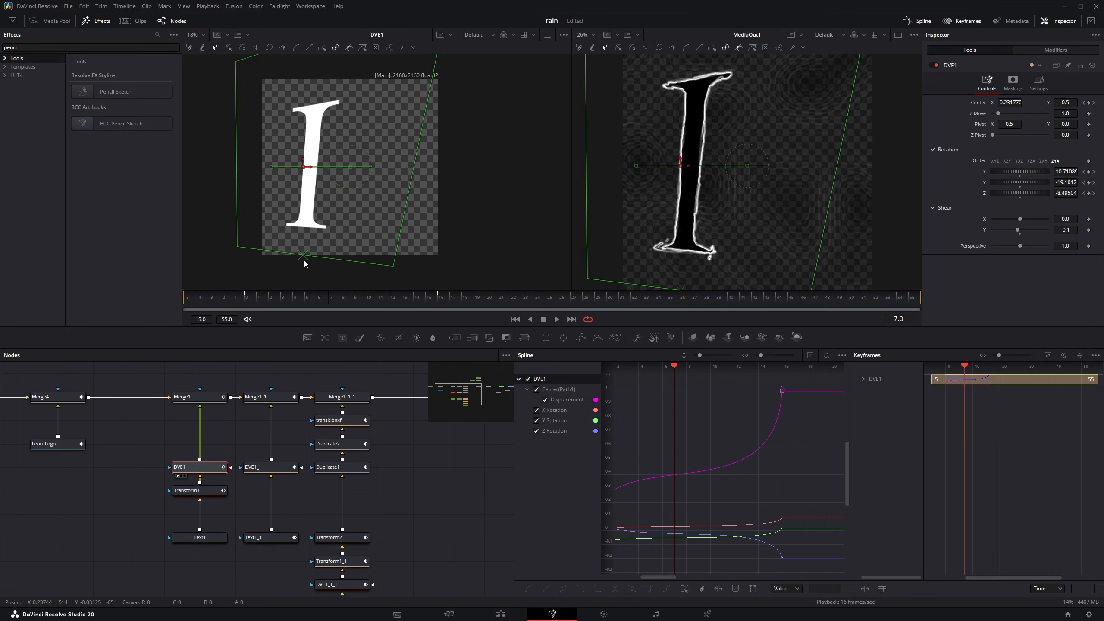
{"action": "scroll", "coordinate": [305, 261], "scroll_direction": "down", "scroll_amount": 2}
{"action": "left_click_drag", "start_coordinate": [329, 299], "coordinate": [452, 329]}
- Add a Text+ node reading "asdda" in the empty area and feed it into a new DVE node
{"action": "key", "text": "shift+space"}
{"action": "type", "text": "t4e"}
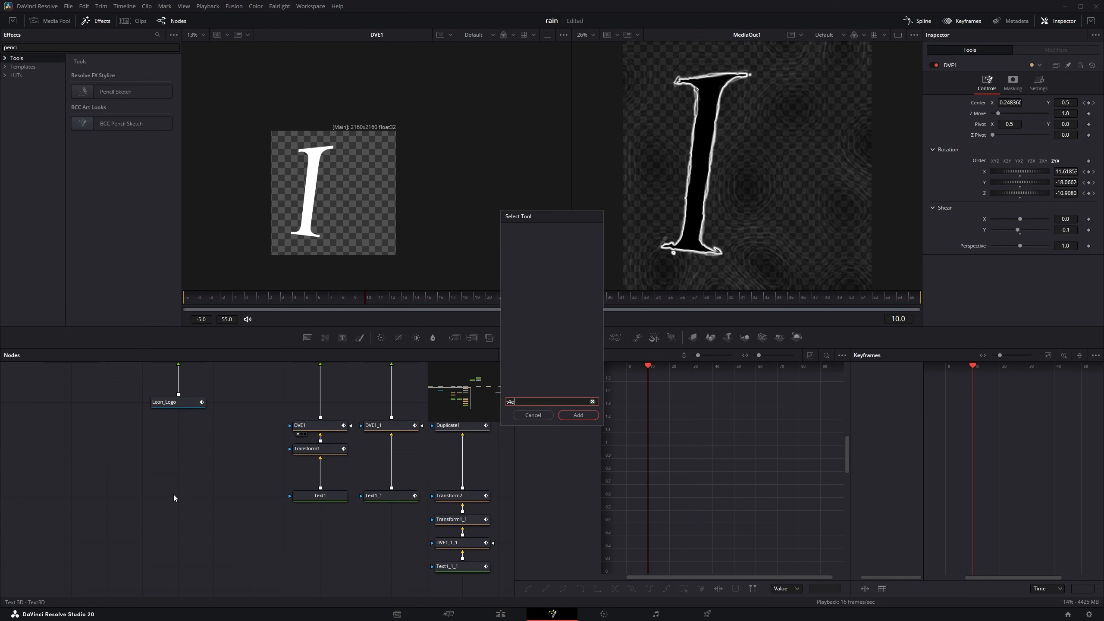
{"action": "key", "text": "BackSpace"}
{"action": "key", "text": "BackSpace"}
{"action": "key", "text": "BackSpace"}
{"action": "type", "text": "te"}
{"action": "key", "text": "Down"}
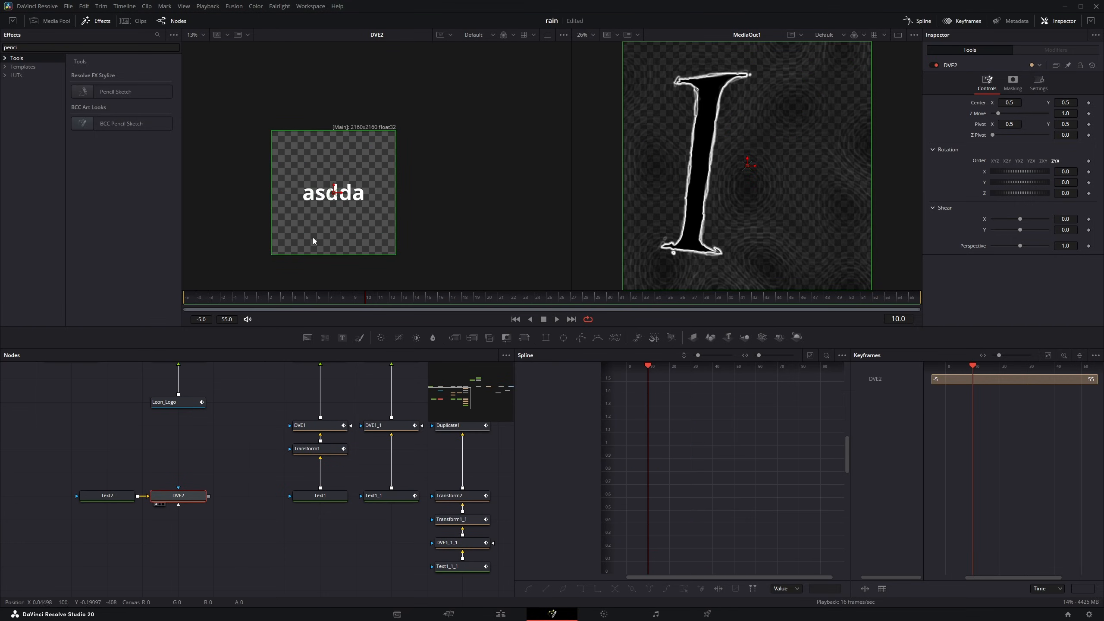
- Try rotating DVE2 to about 22.1 on Z around its default pivot, and undo the rotation
{"action": "scroll", "coordinate": [314, 240], "scroll_direction": "up", "scroll_amount": 2}
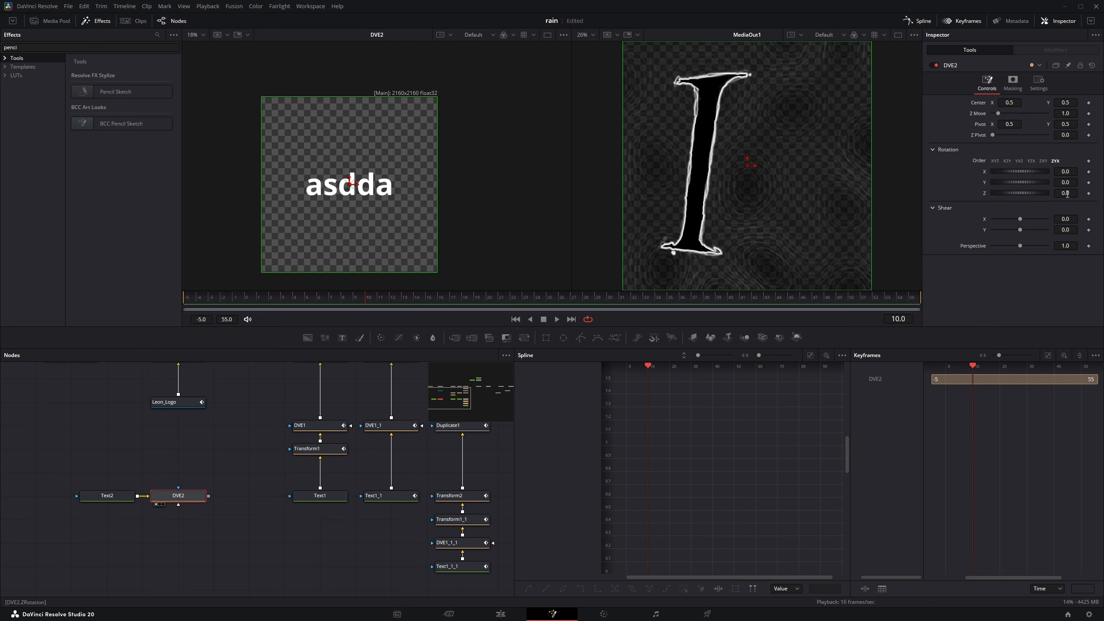
{"action": "left_click_drag", "start_coordinate": [1067, 193], "coordinate": [1066, 181]}
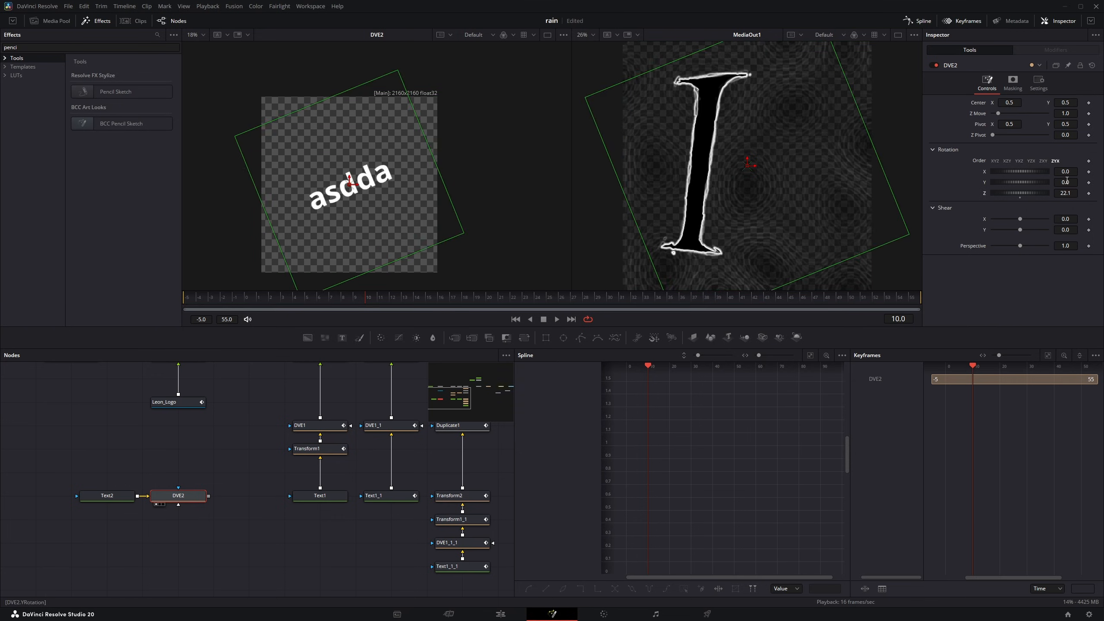
{"action": "key", "text": "ctrl+z"}
- Set DVE2's Y pivot to 0.007 and its rotation to about -36.5 on X, 15.7 on Y and 33.9 on Z
{"action": "left_click_drag", "start_coordinate": [1065, 124], "coordinate": [861, 127]}
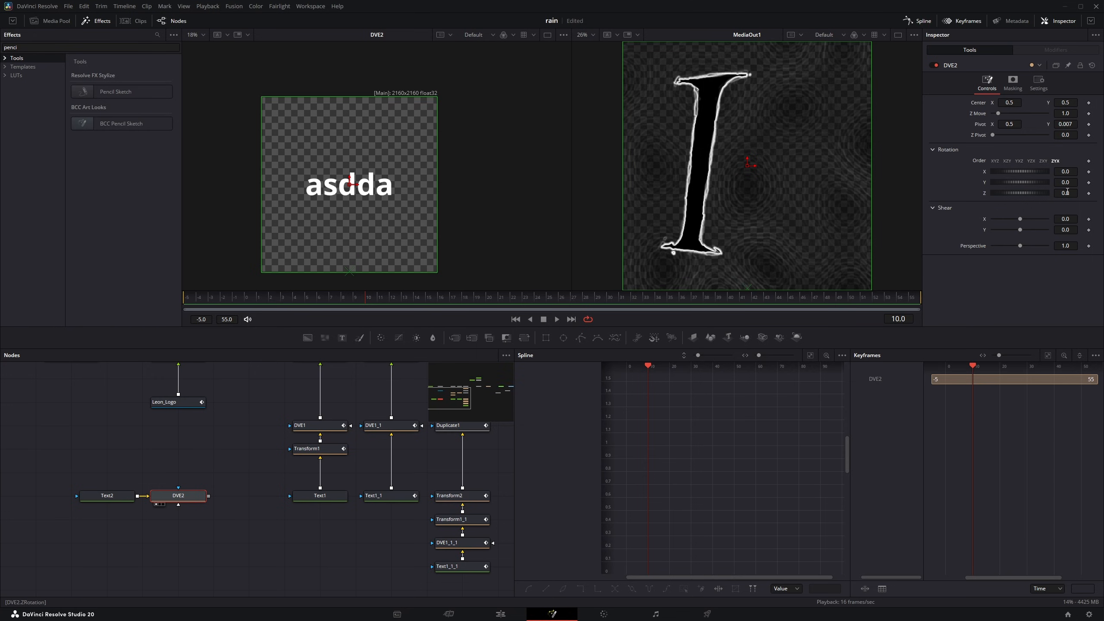
{"action": "left_click_drag", "start_coordinate": [1067, 192], "coordinate": [1103, 192]}
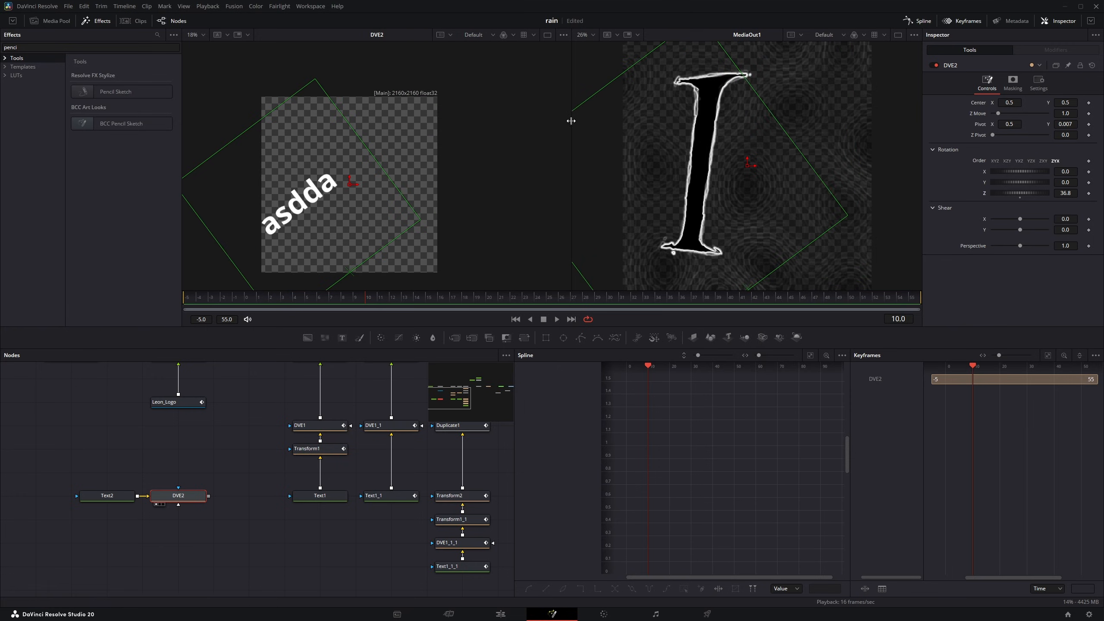
{"action": "left_click", "coordinate": [1019, 197]}
{"action": "left_click_drag", "start_coordinate": [1009, 192], "coordinate": [1029, 182]}
{"action": "left_click_drag", "start_coordinate": [1032, 171], "coordinate": [1022, 171]}
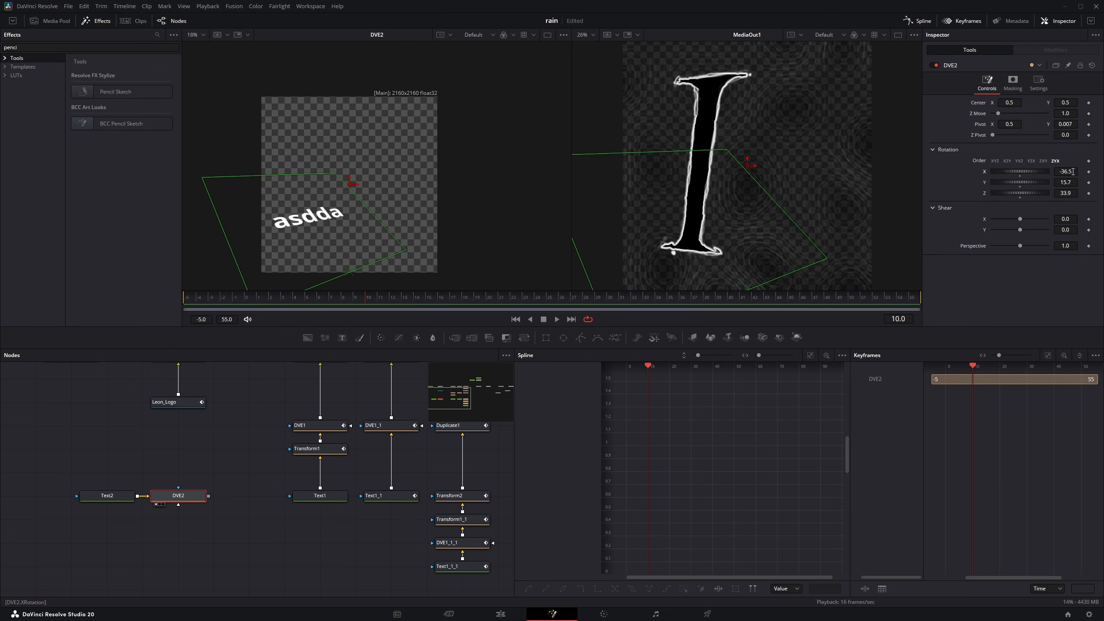
- Keyframe DVE2's X, Y and Z rotation at frame 10
{"action": "left_click", "coordinate": [1088, 171]}
{"action": "left_click", "coordinate": [1089, 182]}
{"action": "left_click", "coordinate": [1089, 192]}
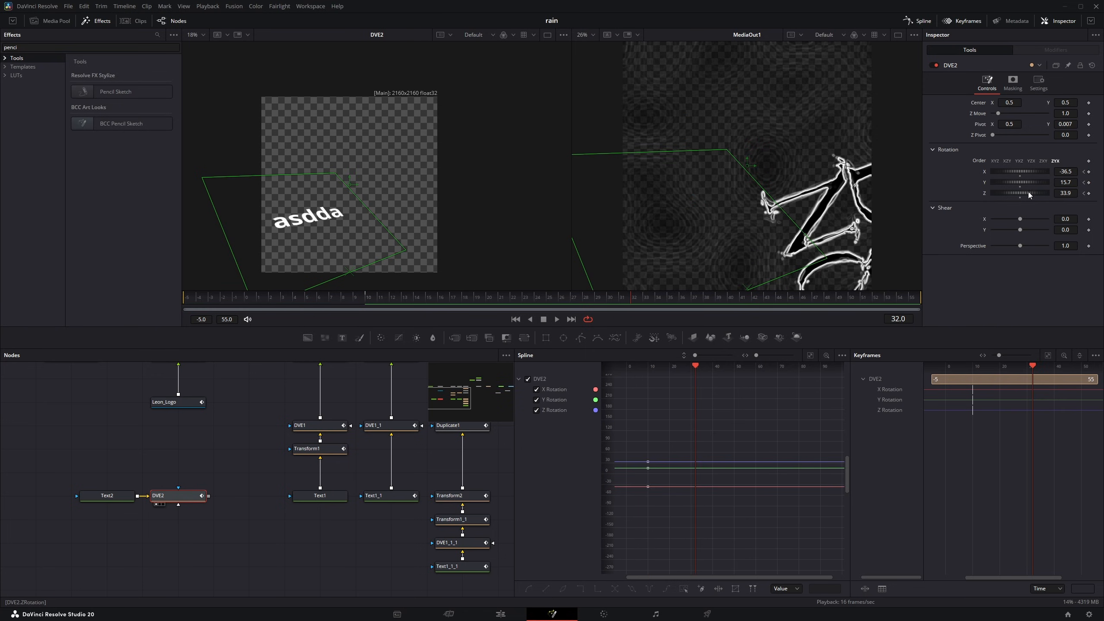
- At frame 32, change DVE2's X, Y and Z rotations to swing the text the other way, and scrub through the animation
{"action": "left_click_drag", "start_coordinate": [1023, 193], "coordinate": [995, 192]}
{"action": "left_click_drag", "start_coordinate": [1006, 183], "coordinate": [1017, 184]}
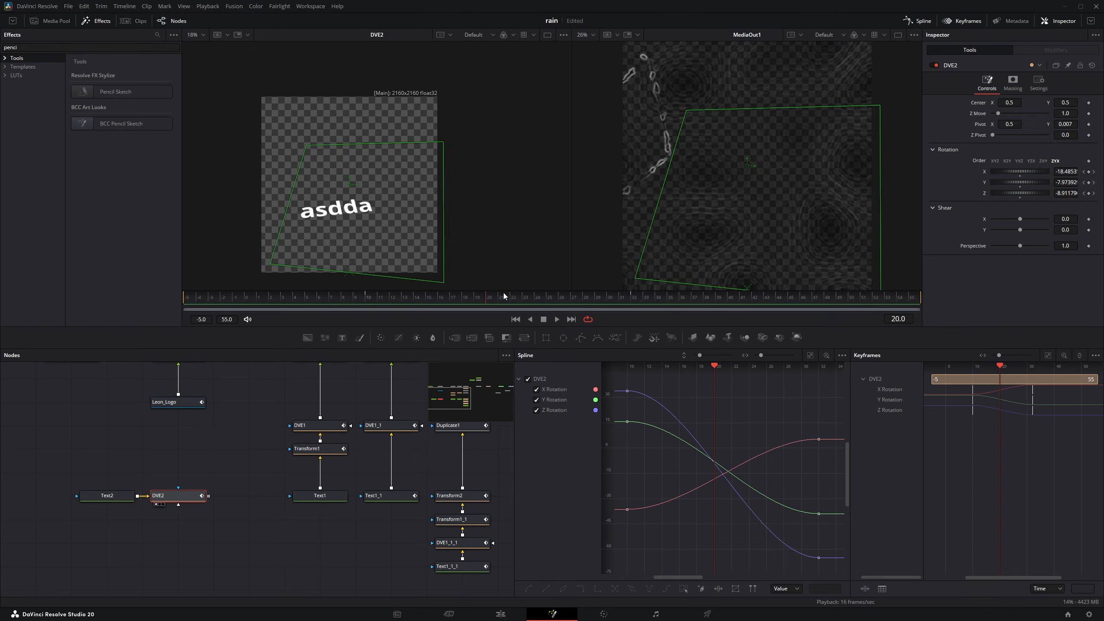
{"action": "left_click_drag", "start_coordinate": [504, 300], "coordinate": [369, 297]}
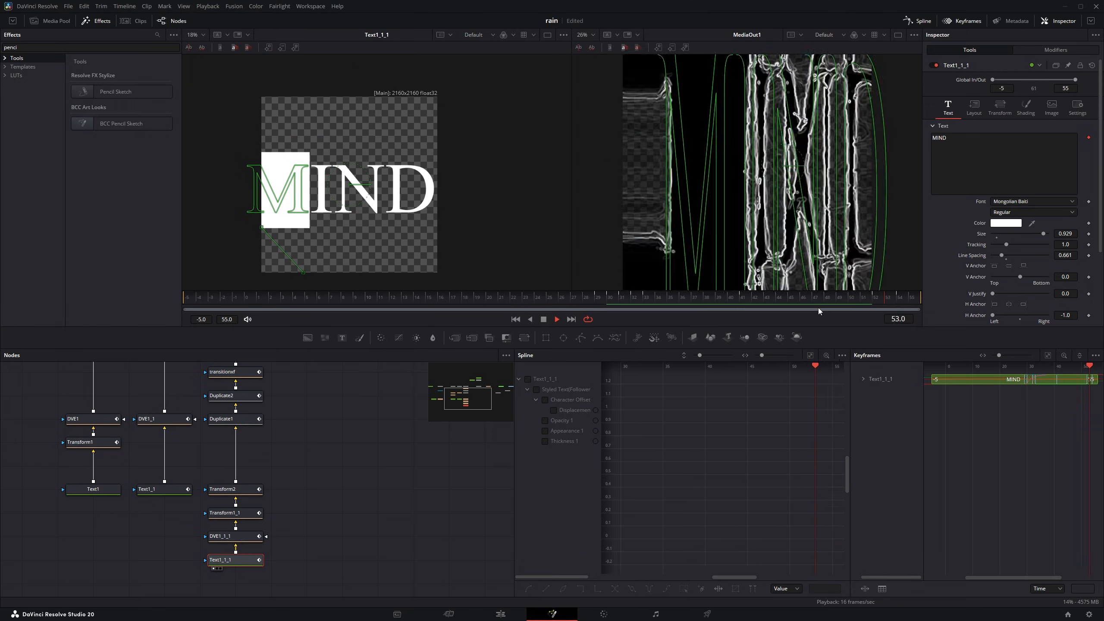
- Scrub the MIND text and examine its Follower modifier's timing, shading and transform animation
{"action": "left_click", "coordinate": [590, 299]}
{"action": "left_click_drag", "start_coordinate": [589, 300], "coordinate": [647, 300]}
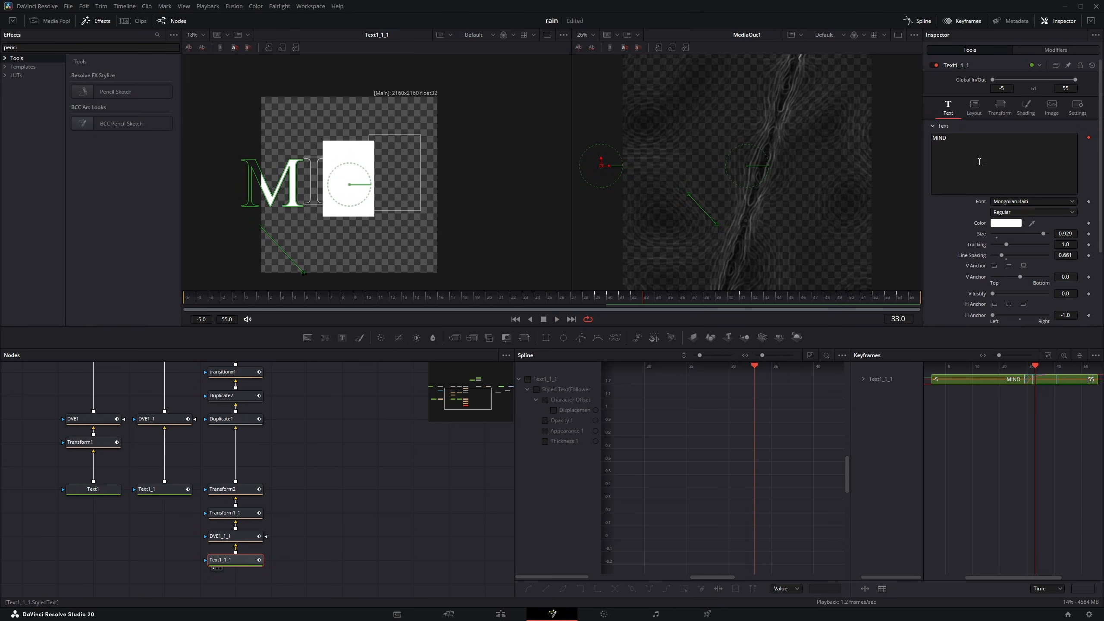
{"action": "right_click", "coordinate": [1002, 163]}
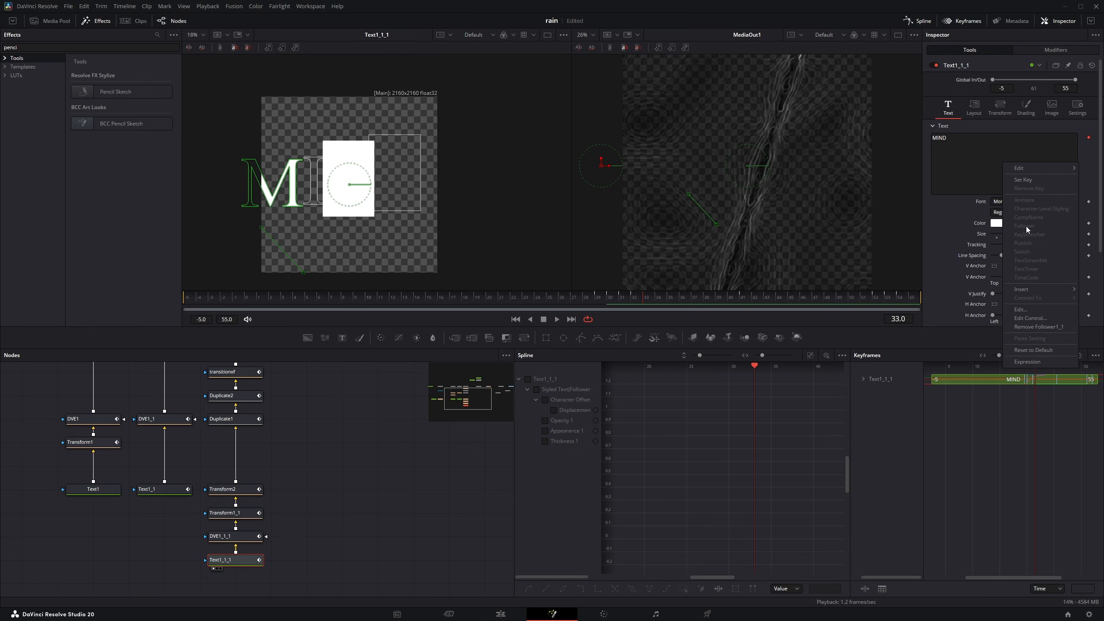
{"action": "left_click", "coordinate": [1036, 53]}
{"action": "left_click", "coordinate": [1037, 51]}
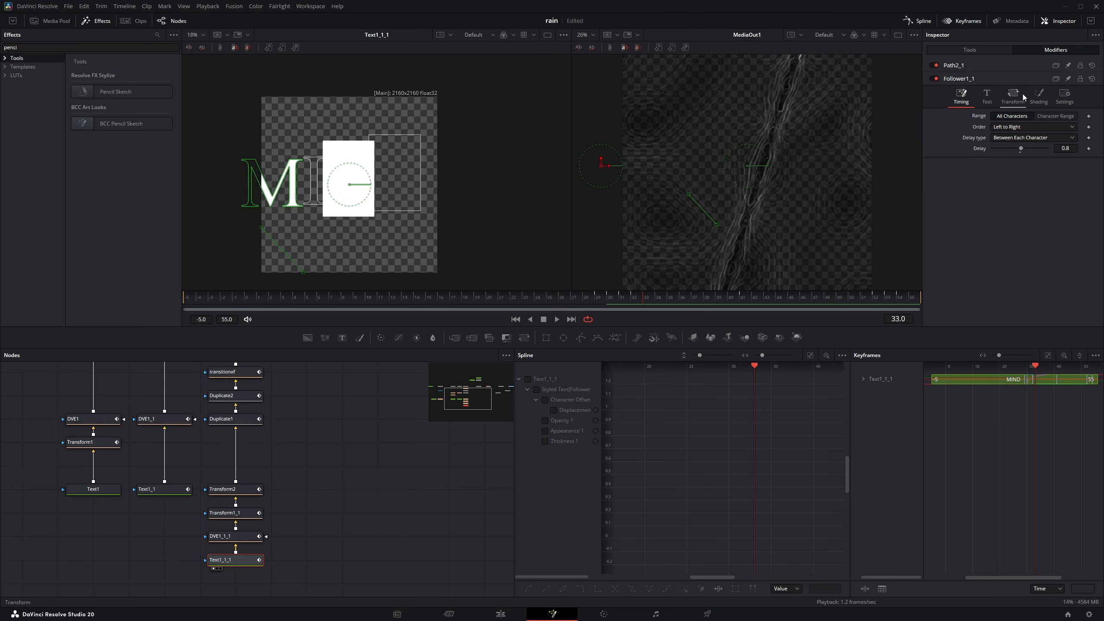
{"action": "left_click", "coordinate": [1036, 97]}
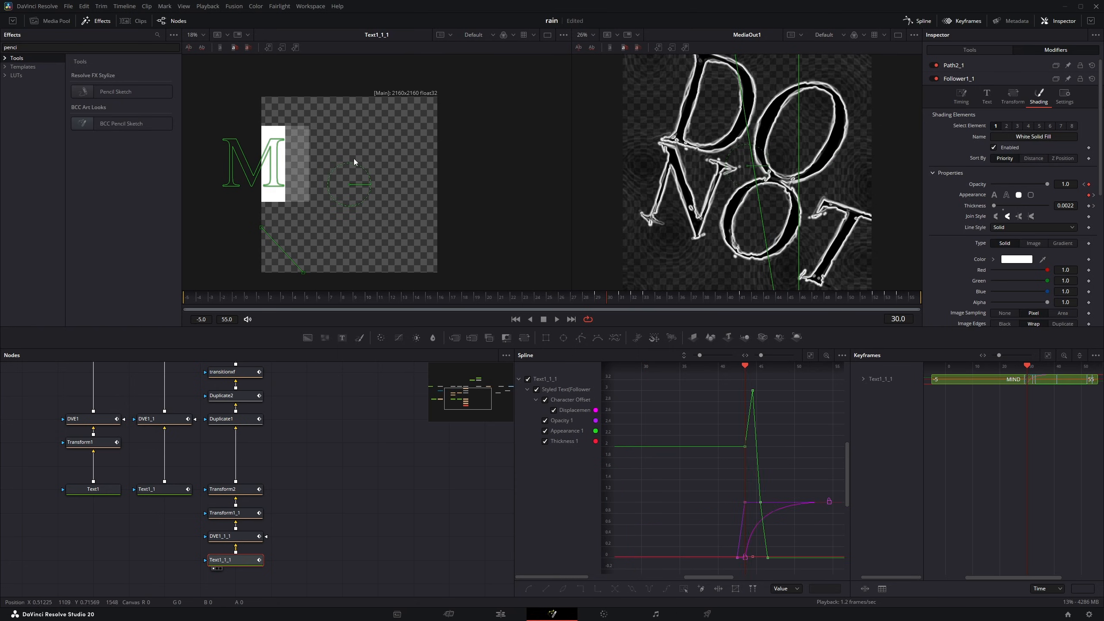
{"action": "left_click", "coordinate": [1010, 97]}
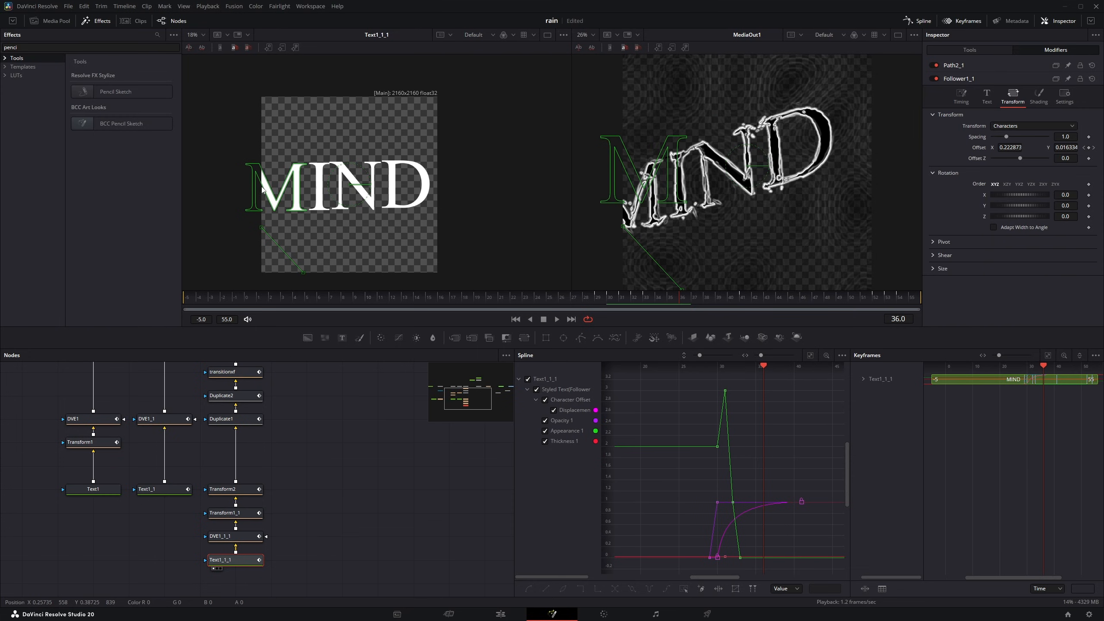
- View the Duplicate1 node and scrub to examine how its angle animation fans out the MIND copies
{"action": "left_click", "coordinate": [871, 296]}
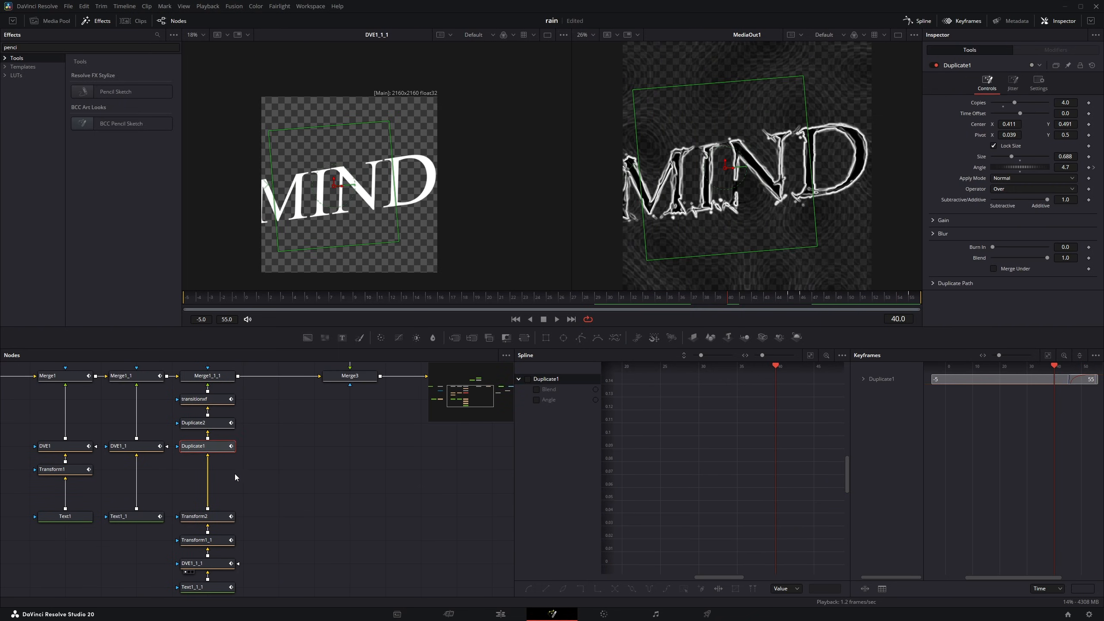
{"action": "key", "text": "1"}
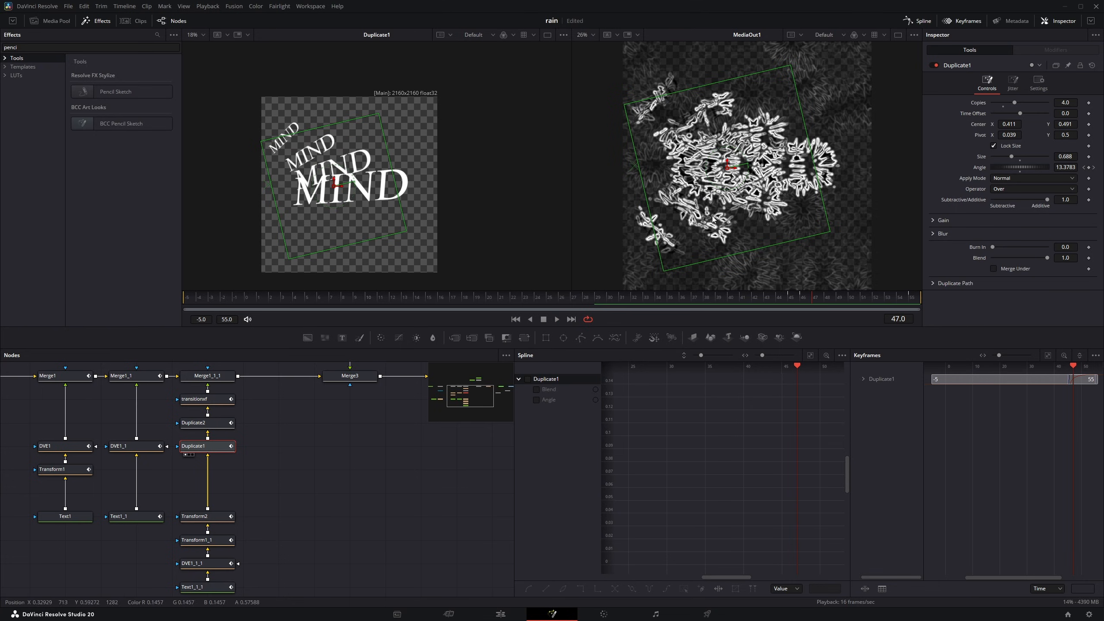
{"action": "left_click_drag", "start_coordinate": [581, 299], "coordinate": [799, 299]}
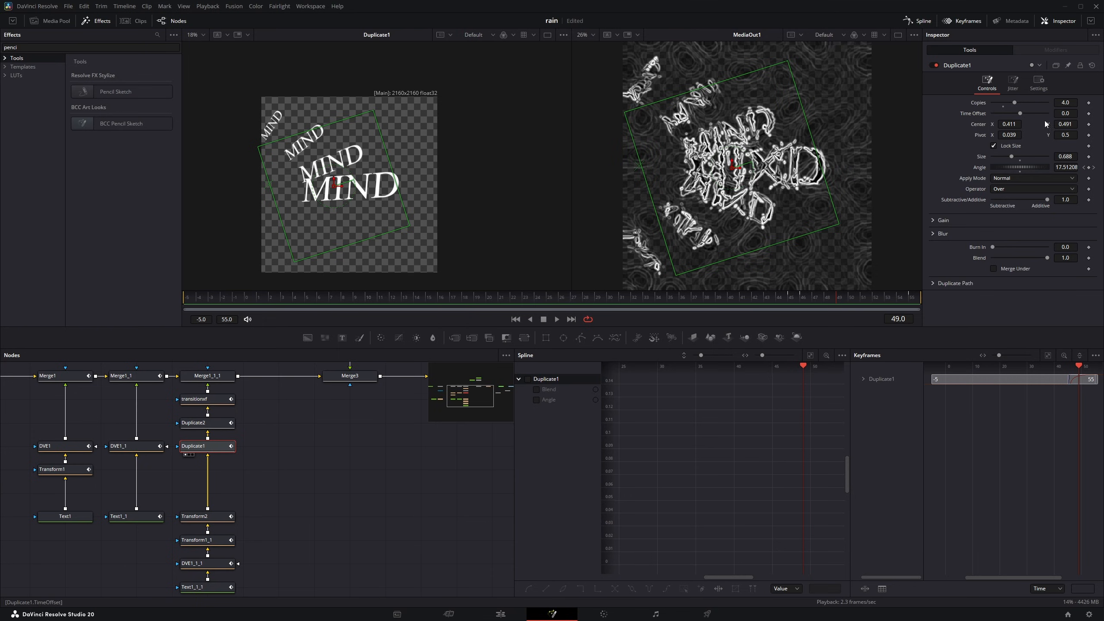
{"action": "left_click_drag", "start_coordinate": [791, 299], "coordinate": [836, 298]}
- View the Duplicate2 and transitionxf nodes and scrub the closing frames to examine the mirrored copies and the size and aspect stretch
{"action": "left_click_drag", "start_coordinate": [200, 424], "coordinate": [370, 209]}
{"action": "mouse_move", "coordinate": [786, 298]}
{"action": "left_mouse_down"}
{"action": "mouse_move", "coordinate": [857, 297]}
{"action": "mouse_move", "coordinate": [803, 297]}
{"action": "left_mouse_up"}
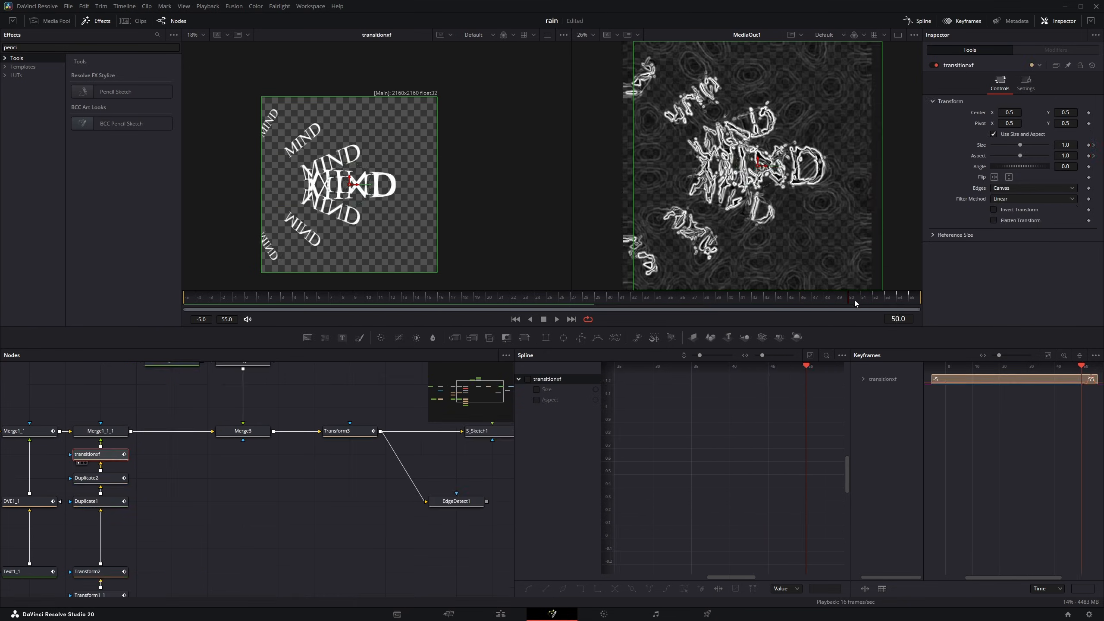
{"action": "left_click_drag", "start_coordinate": [854, 300], "coordinate": [905, 298]}
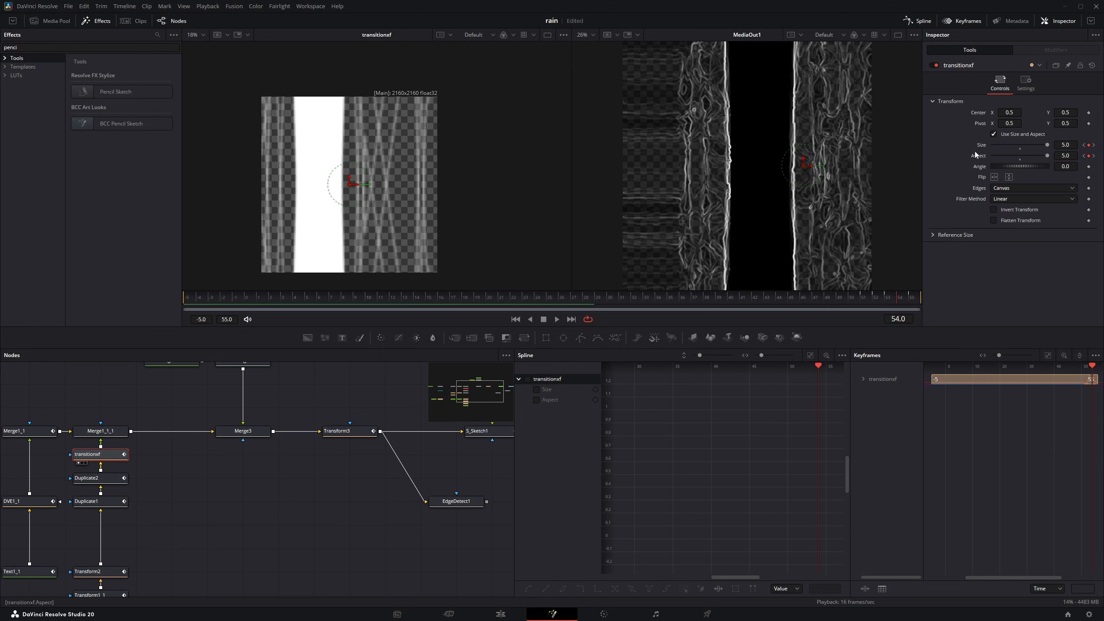
{"action": "left_click_drag", "start_coordinate": [887, 299], "coordinate": [912, 297]}
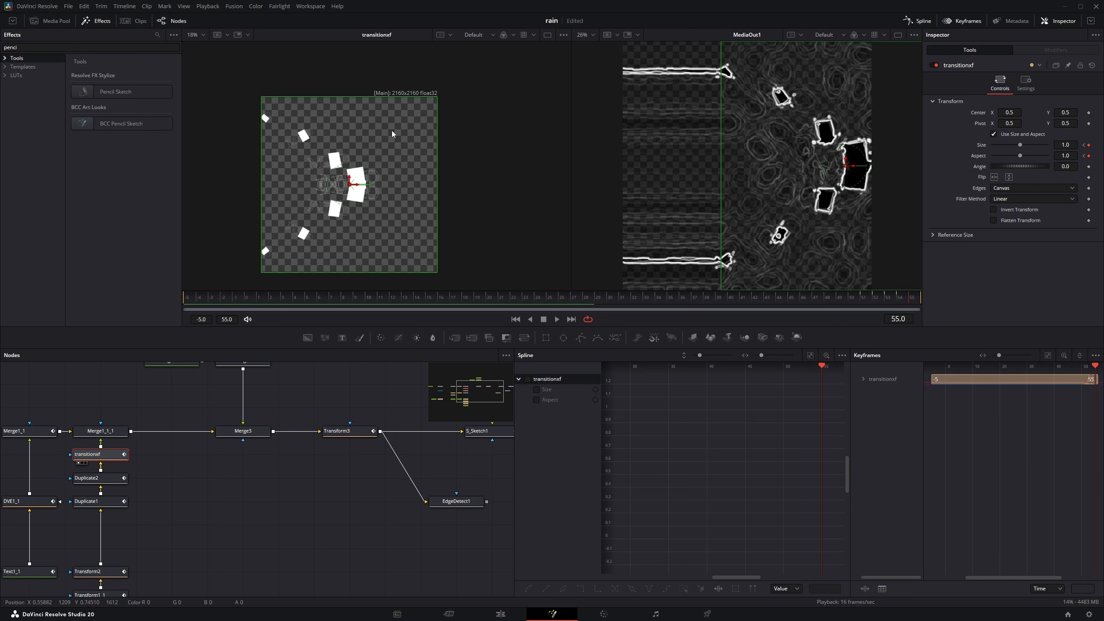
- View the Transform3 node and scrub the last frames to examine its animated center movement
{"action": "left_click_drag", "start_coordinate": [393, 364], "coordinate": [322, 381]}
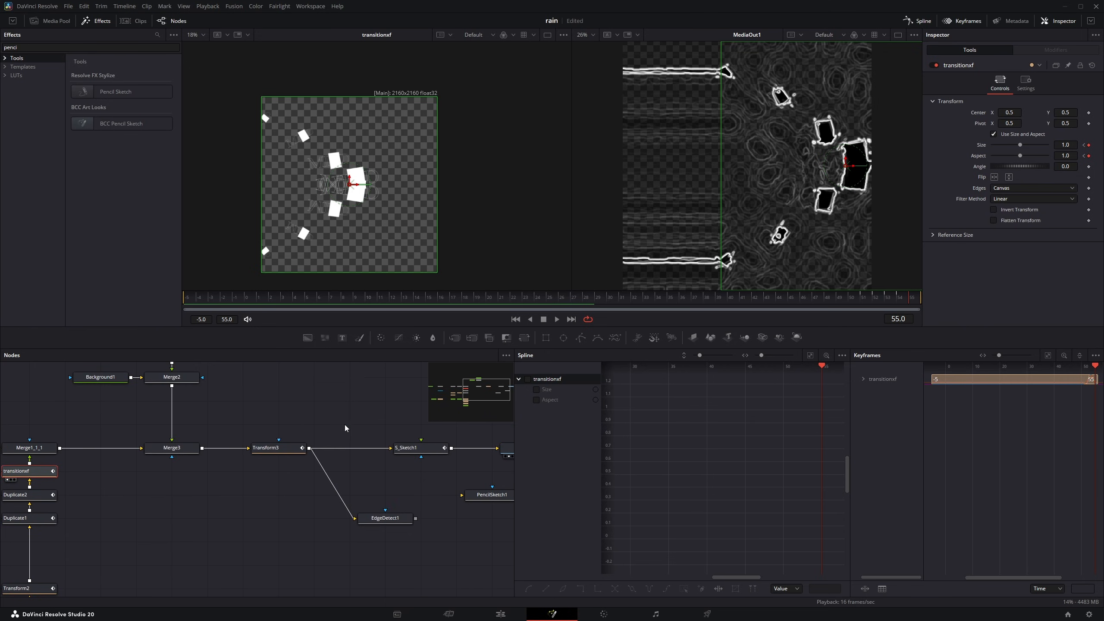
{"action": "left_click", "coordinate": [272, 451]}
{"action": "key", "text": "1"}
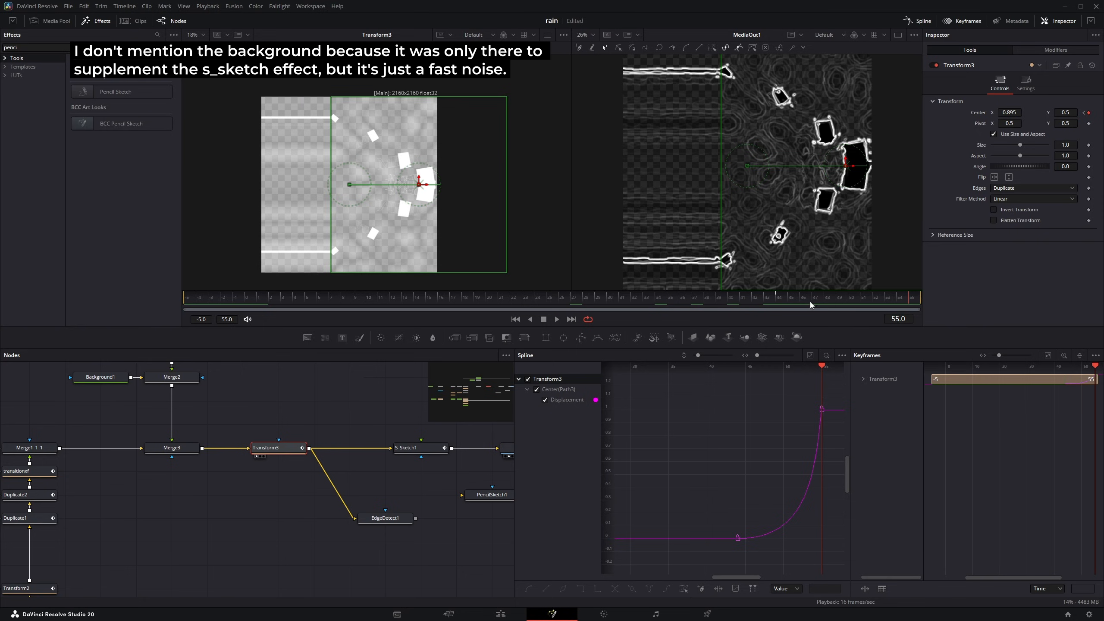
{"action": "left_click_drag", "start_coordinate": [810, 302], "coordinate": [876, 299]}
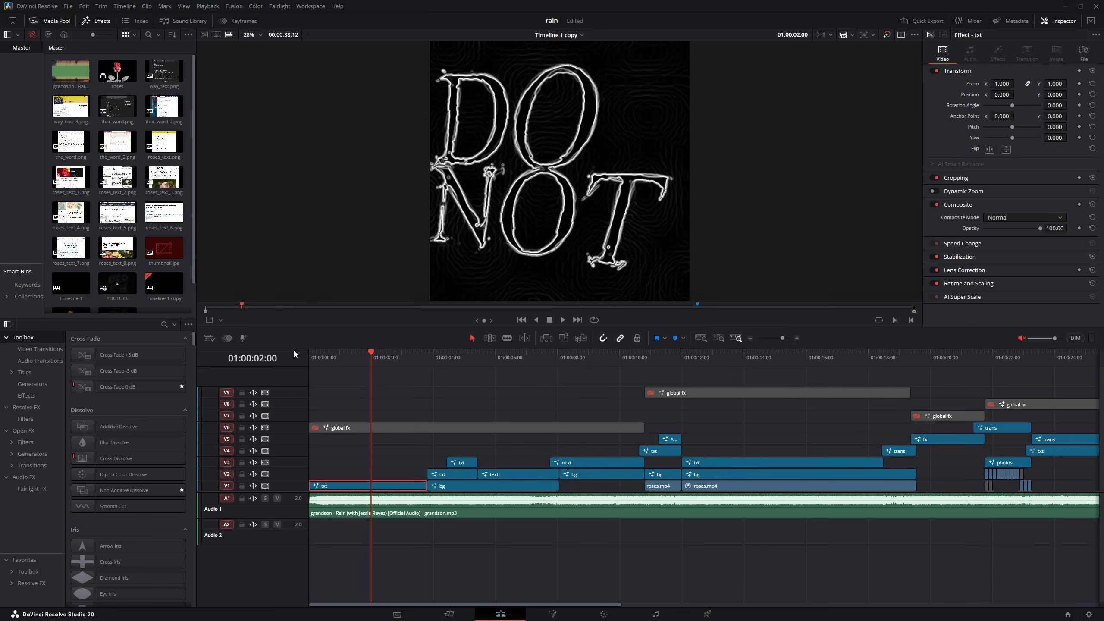
- Play the edit timeline from 01:00:02:00 to review the finished MIND text
{"action": "key", "text": "space"}
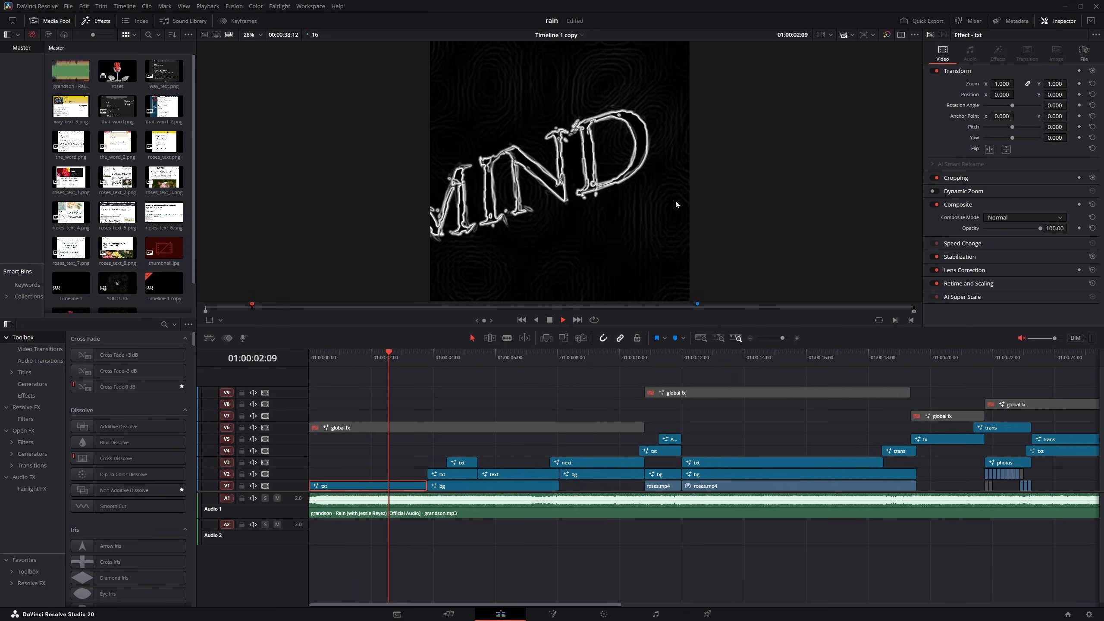
{"action": "left_click", "coordinate": [1020, 339]}
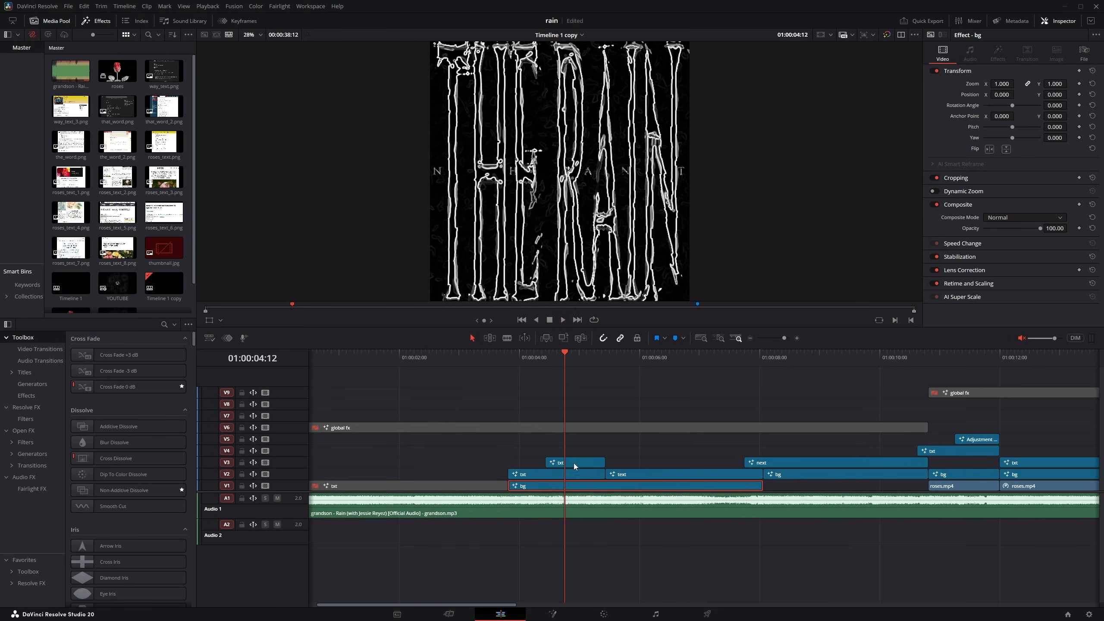
- Open the bg clip in Fusion and examine its Background1, Merge2 and S_Sketch1_1 nodes in turn
{"action": "key", "text": "shift+5"}
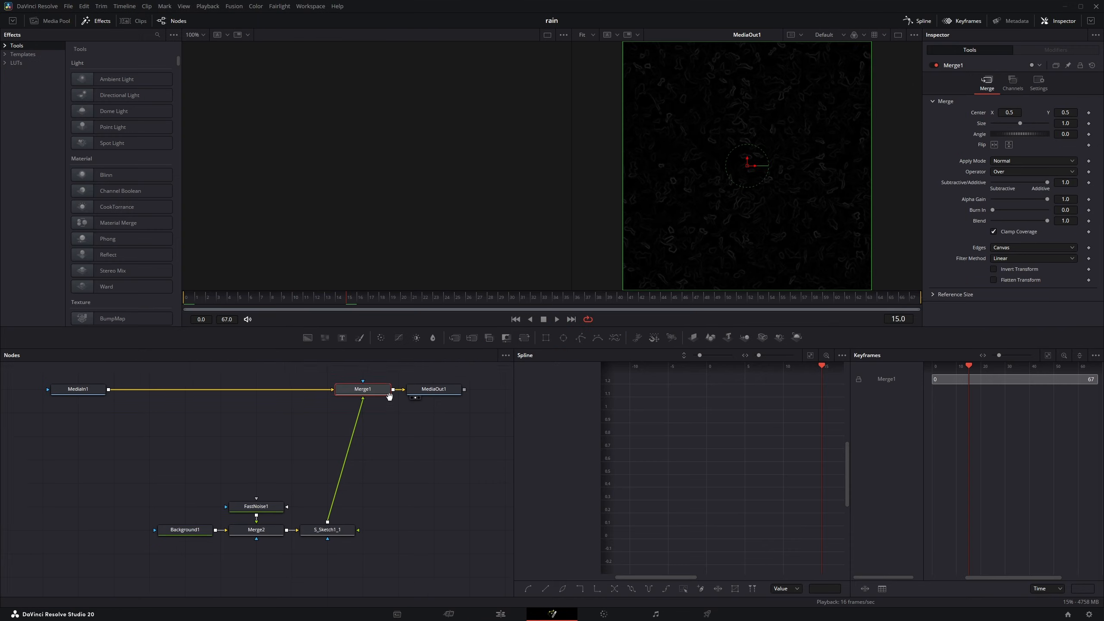
{"action": "left_click_drag", "start_coordinate": [390, 395], "coordinate": [315, 412]}
{"action": "left_click", "coordinate": [193, 531]}
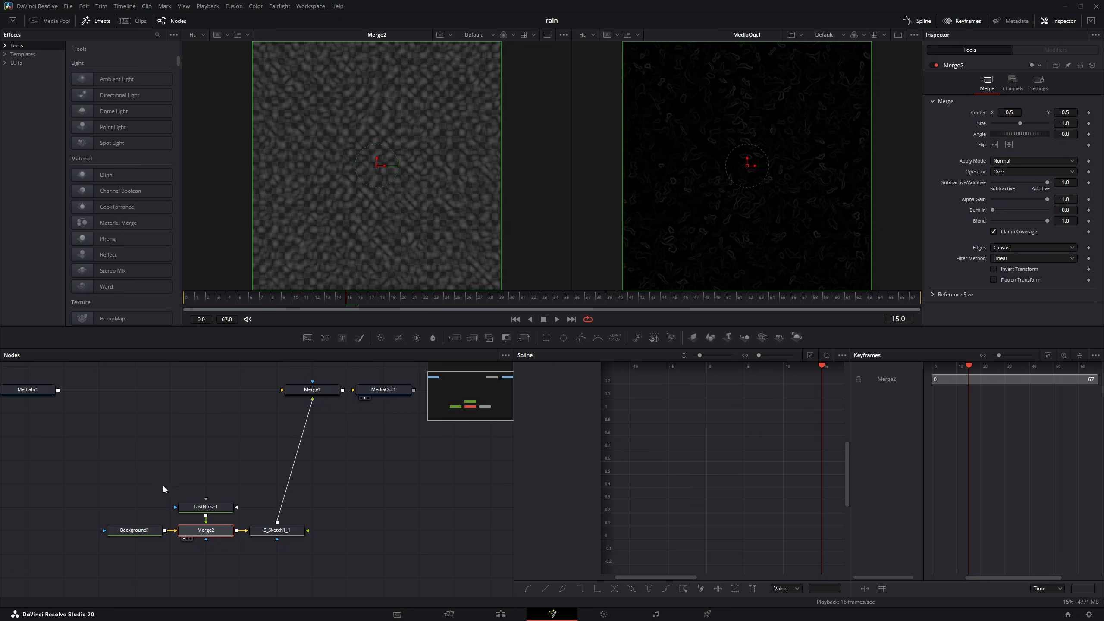
{"action": "left_click", "coordinate": [140, 529]}
{"action": "key", "text": "1"}
{"action": "left_click", "coordinate": [184, 532]}
{"action": "key", "text": "1"}
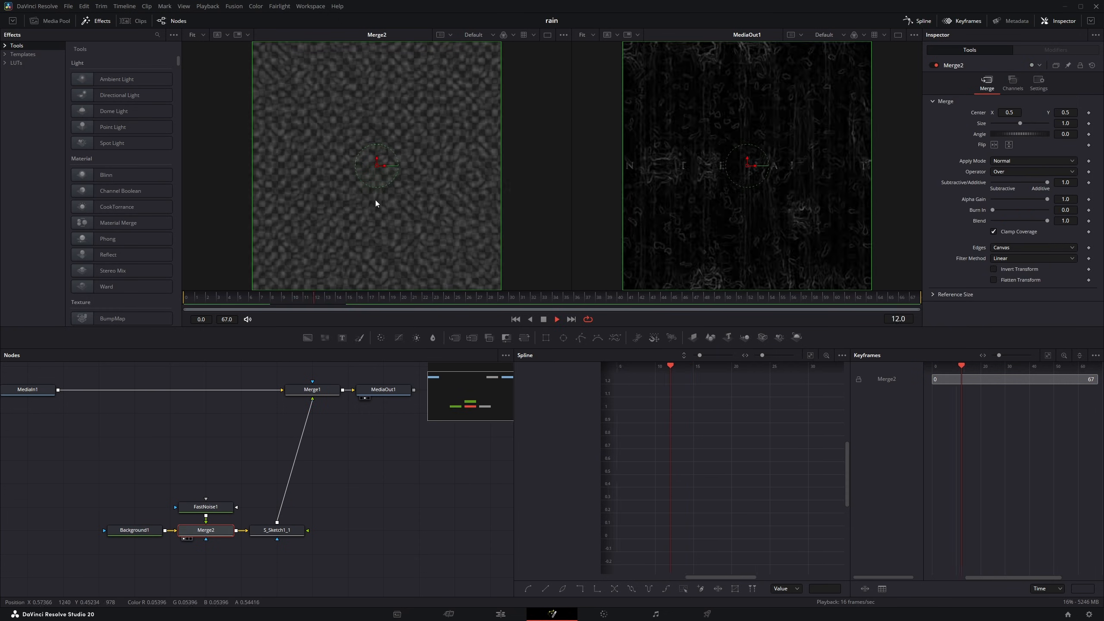
{"action": "left_click_drag", "start_coordinate": [252, 530], "coordinate": [282, 531]}
{"action": "key", "text": "1"}
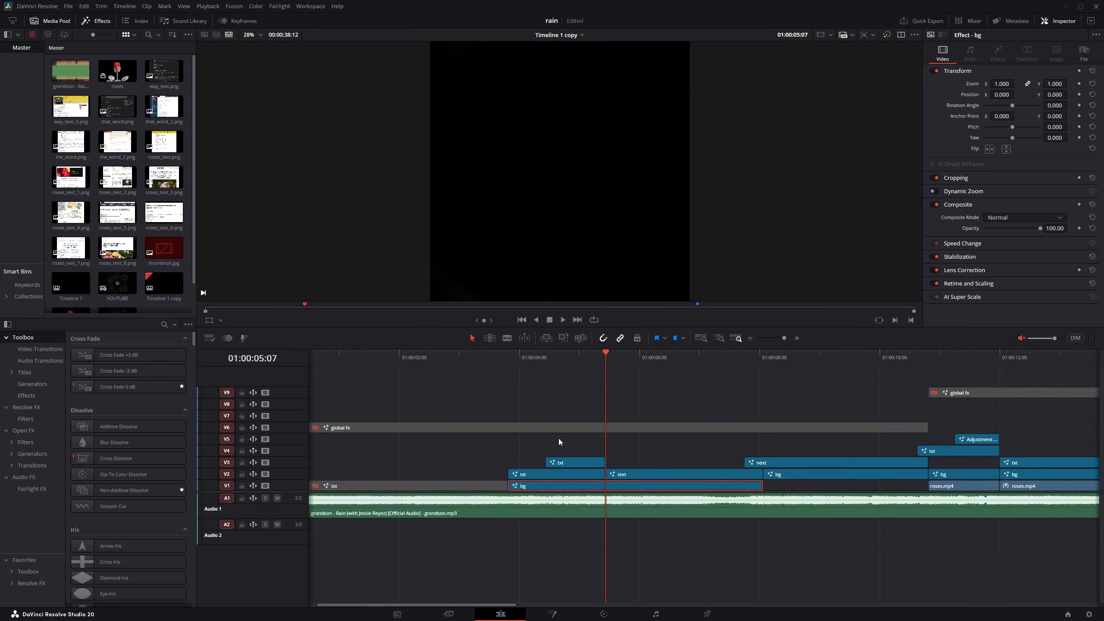
- Disable the txt clip on V3 in the edit timeline and play from 01:00:03:13 to review the V2 text alone
{"action": "scroll", "coordinate": [503, 437], "scroll_direction": "right", "scroll_amount": 3}
{"action": "scroll", "coordinate": [503, 374], "scroll_direction": "left", "scroll_amount": 3}
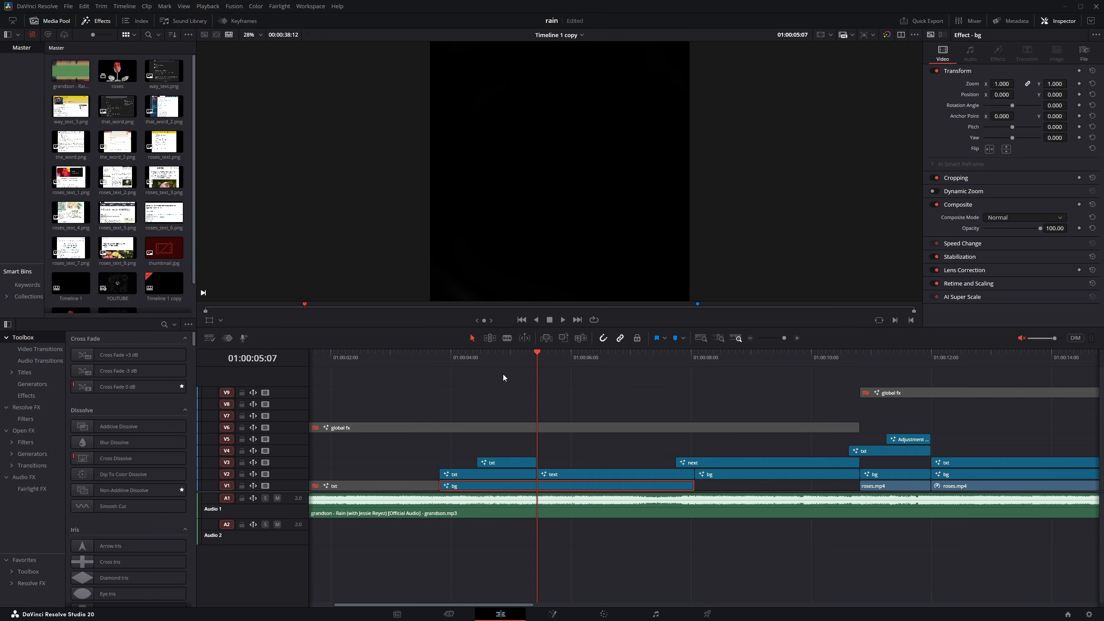
{"action": "left_click", "coordinate": [441, 361]}
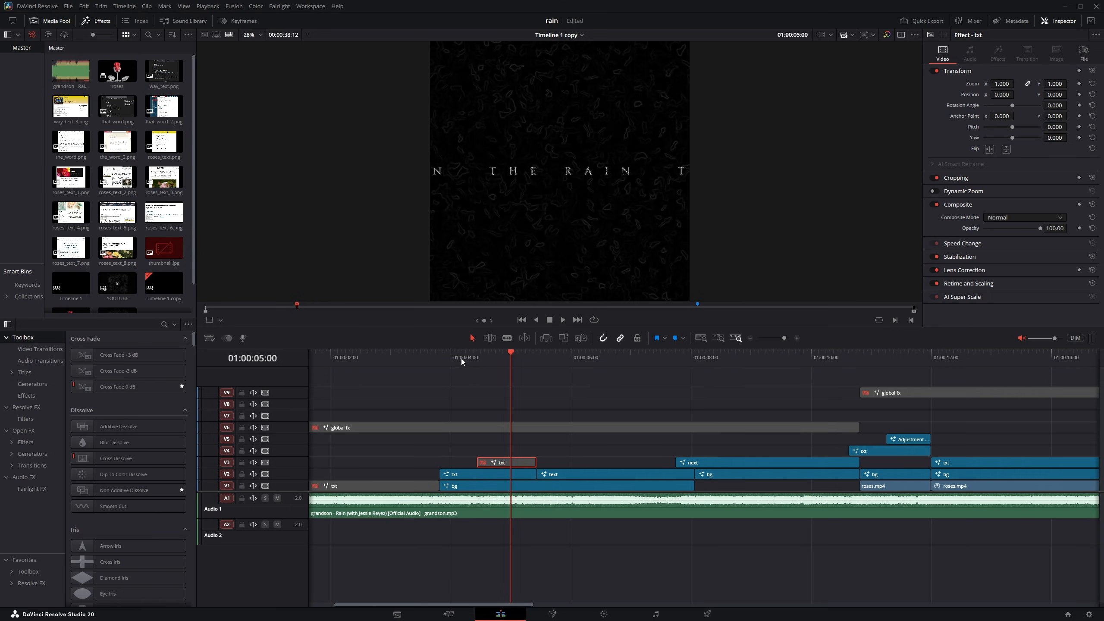
{"action": "left_click_drag", "start_coordinate": [462, 360], "coordinate": [439, 359]}
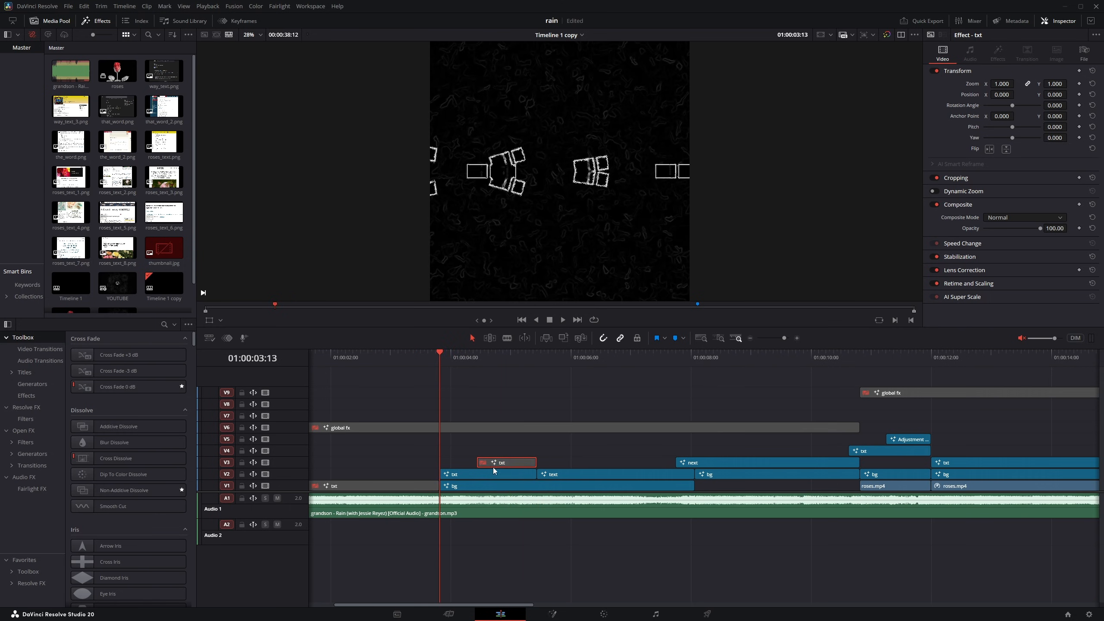
{"action": "left_click", "coordinate": [580, 460]}
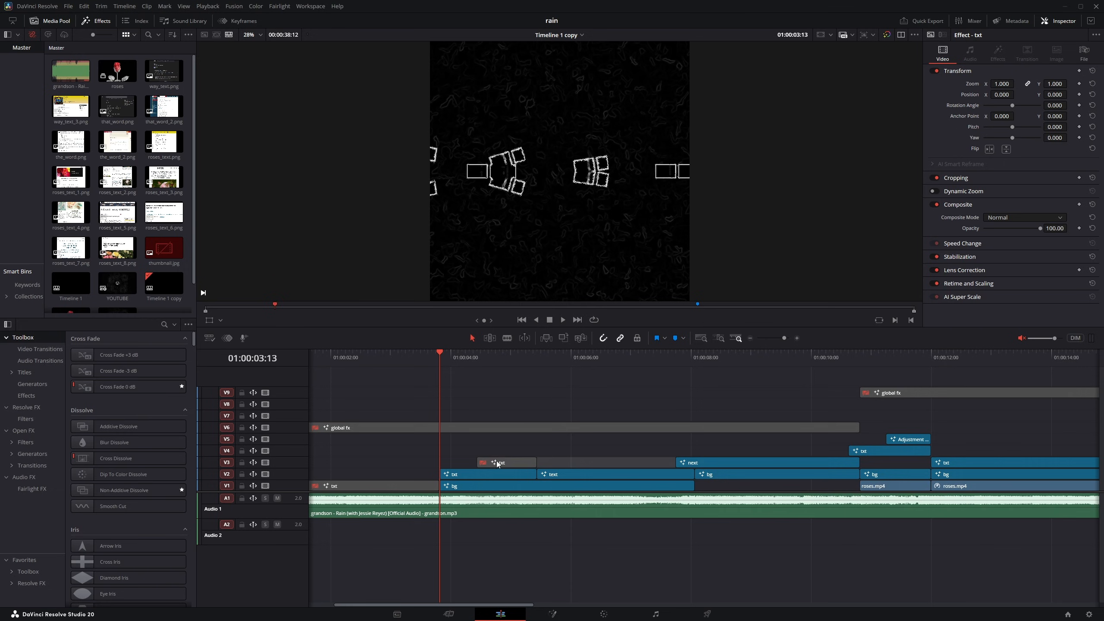
{"action": "key", "text": "space"}
{"action": "key", "text": "space"}
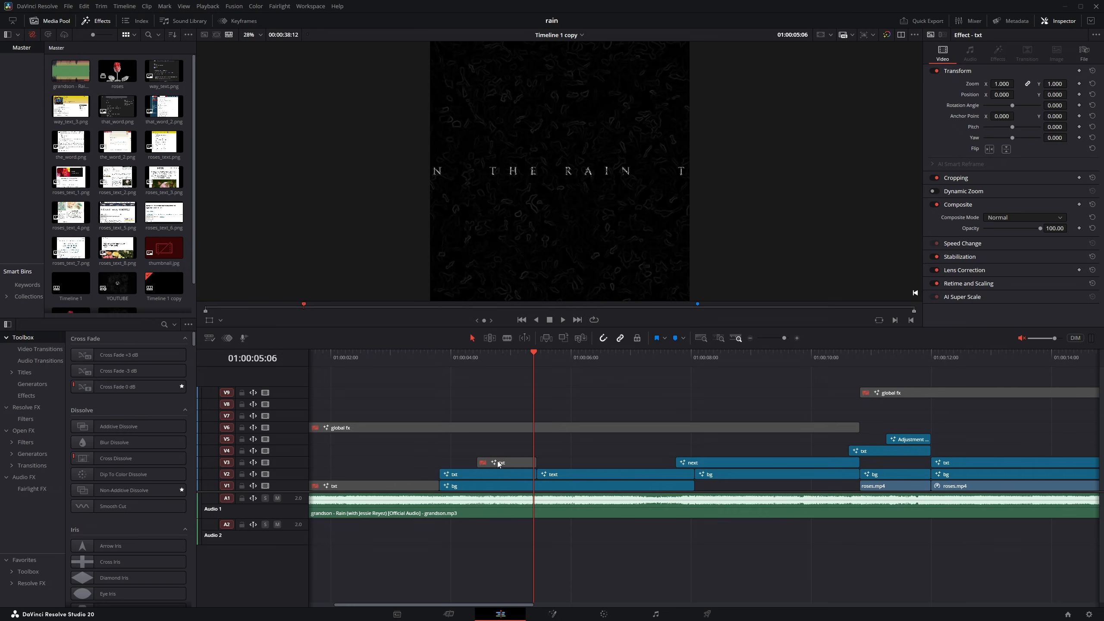
- Re-enable the V3 txt clip, disable the V2 txt clip, and play the stretched text by itself
{"action": "left_click", "coordinate": [496, 460]}
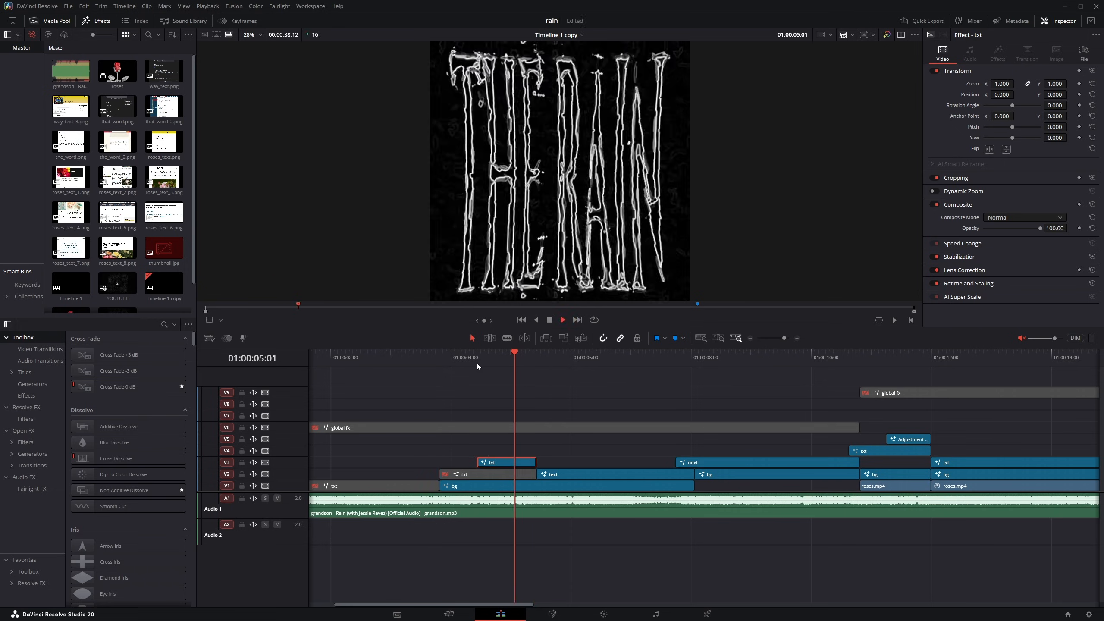
{"action": "left_click", "coordinate": [476, 362]}
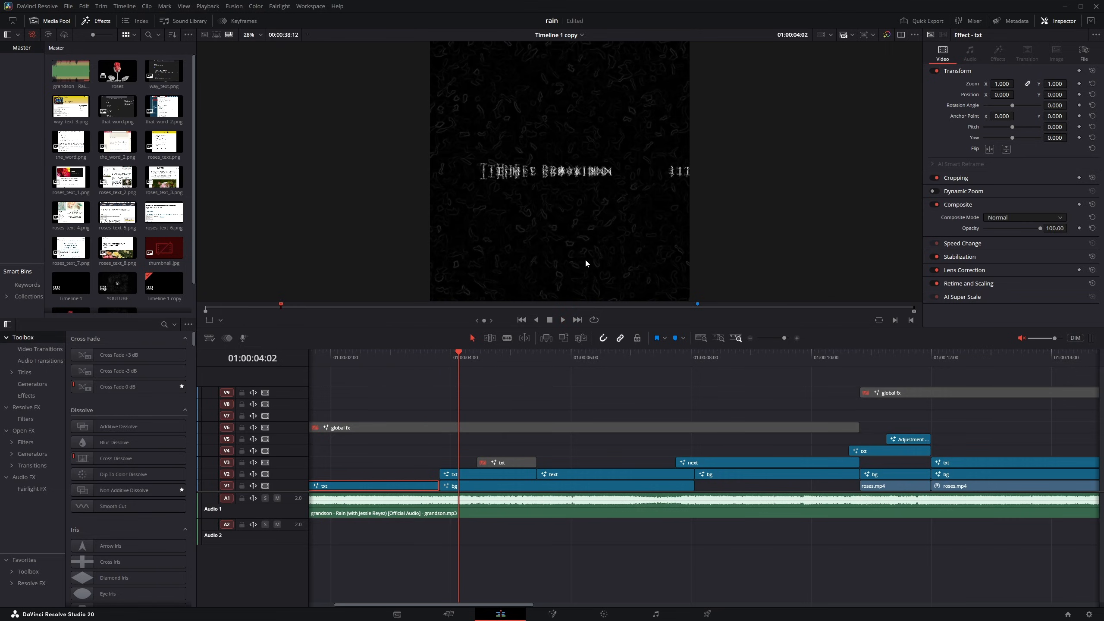
- Step through the V2 text to 01:00:04:06 and open that txt clip in Fusion
{"action": "key", "text": "Right"}
{"action": "key", "text": "Right"}
{"action": "key", "text": "Right"}
{"action": "key", "text": "Right"}
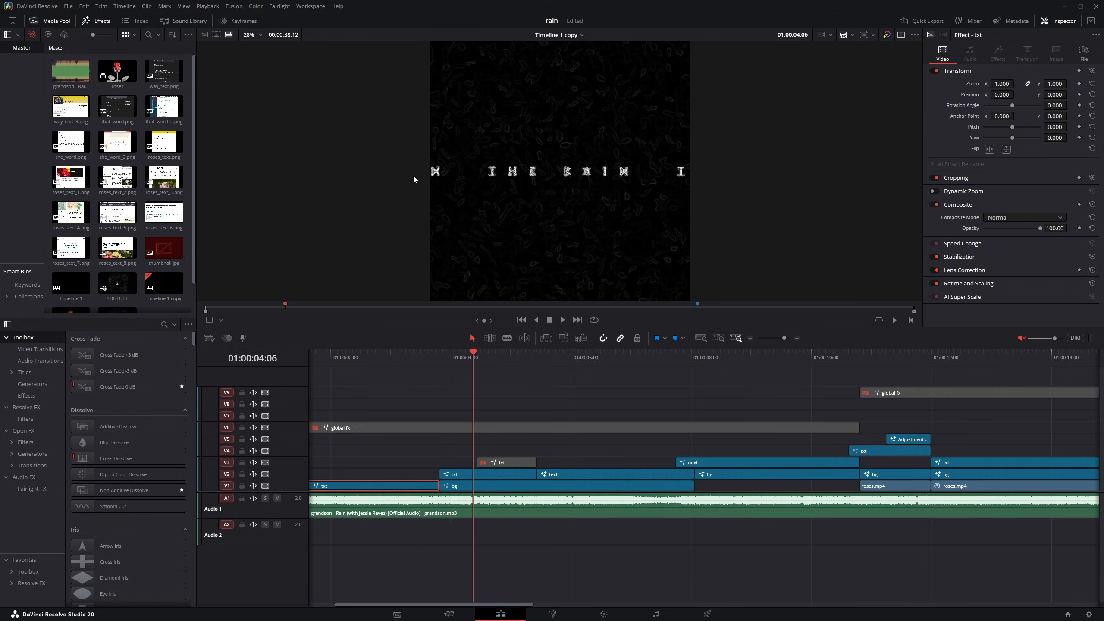
{"action": "key", "text": "shift+5"}
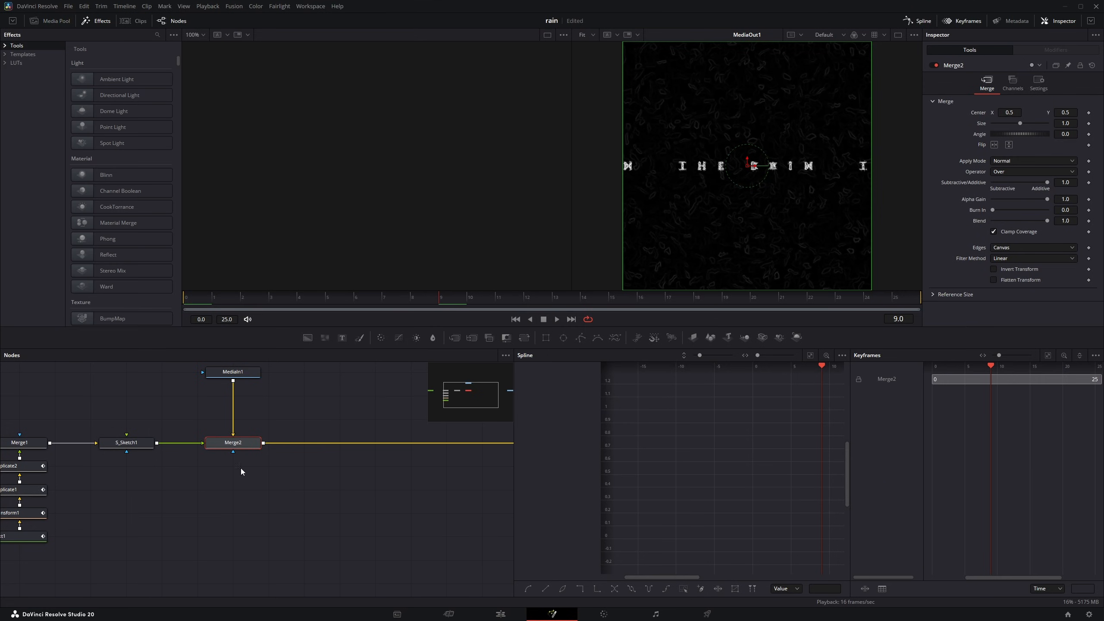
{"action": "left_click_drag", "start_coordinate": [472, 515], "coordinate": [401, 487]}
- View the Text1 node and play through its frames to examine the animated tracking and shading appearance of THE RAIN
{"action": "left_click", "coordinate": [289, 542]}
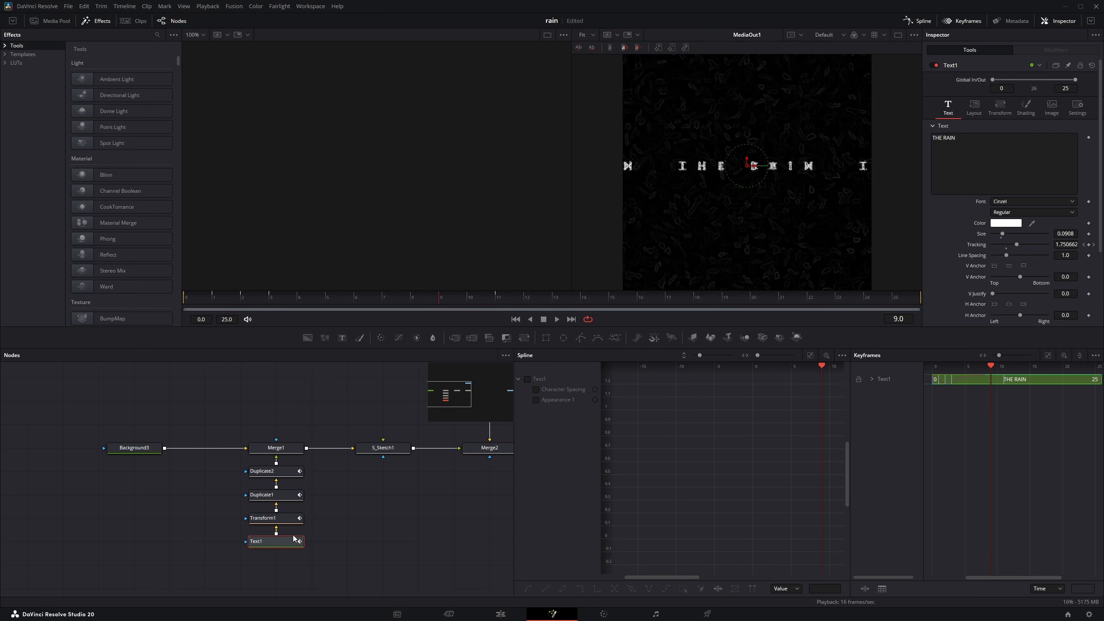
{"action": "key", "text": "1"}
{"action": "left_click_drag", "start_coordinate": [243, 300], "coordinate": [523, 300]}
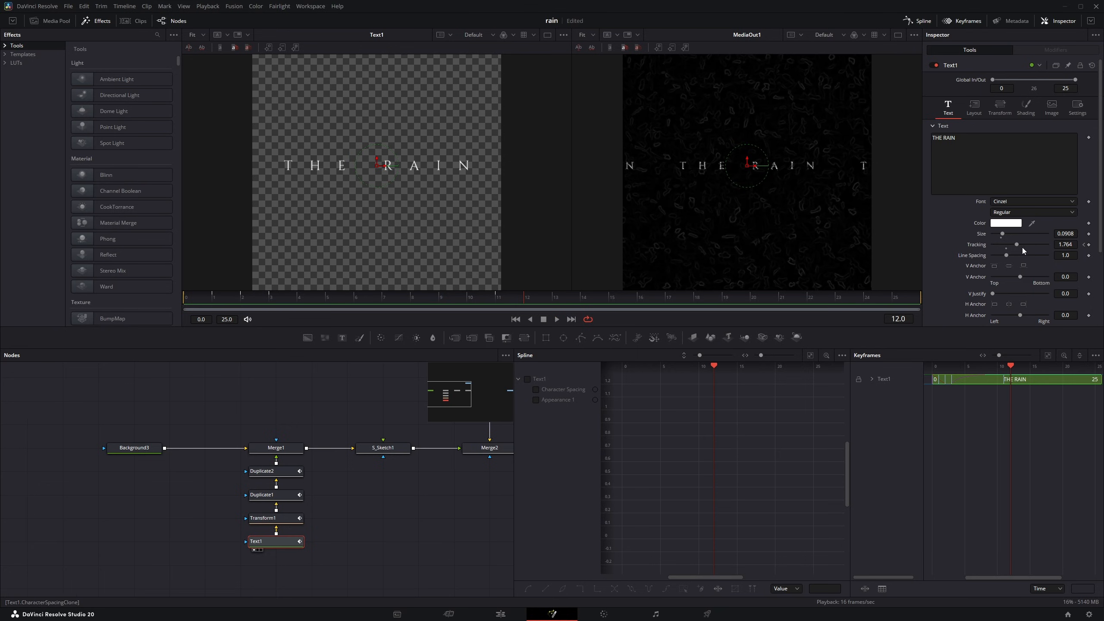
{"action": "left_click", "coordinate": [1030, 106]}
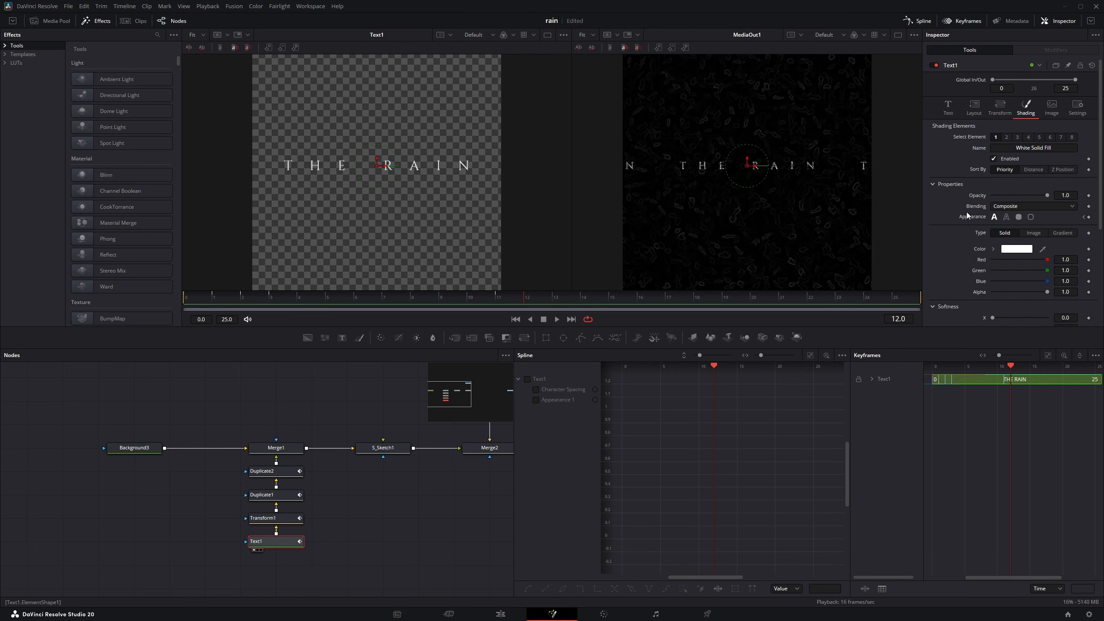
{"action": "key", "text": "space"}
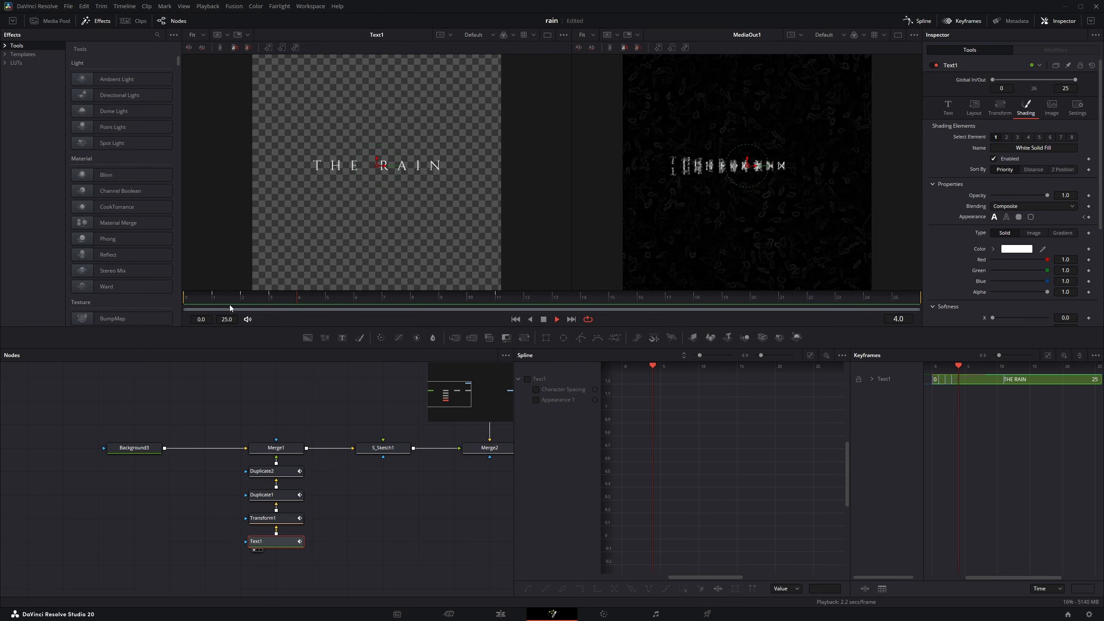
- View the Transform1 node and play from frame 0 to examine its animated center and wrapped edges
{"action": "left_click_drag", "start_coordinate": [233, 300], "coordinate": [162, 322]}
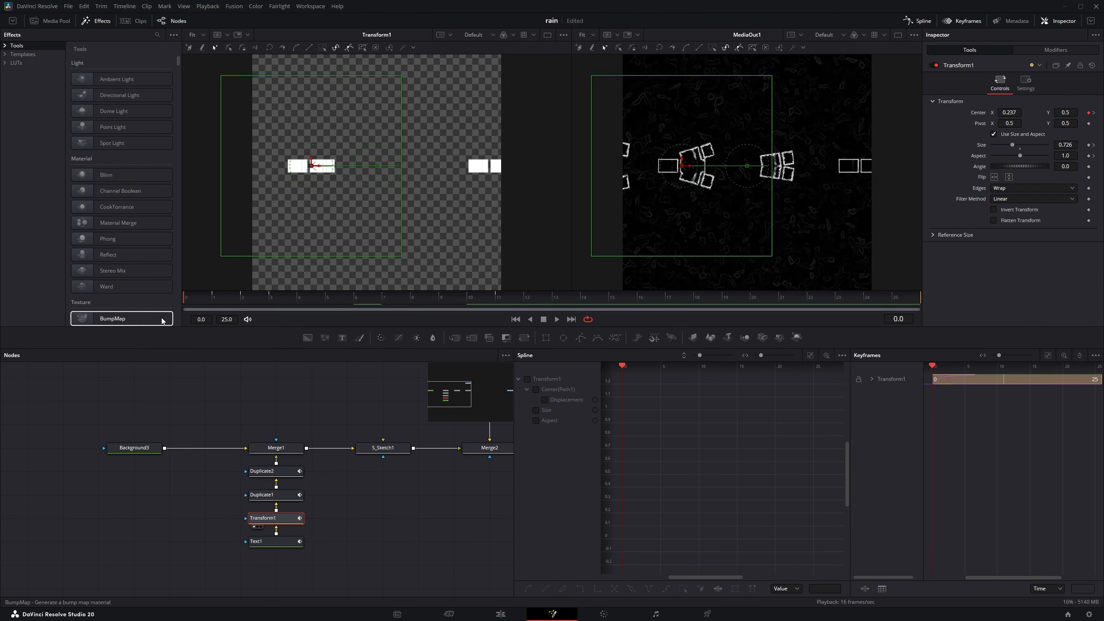
{"action": "key", "text": "space"}
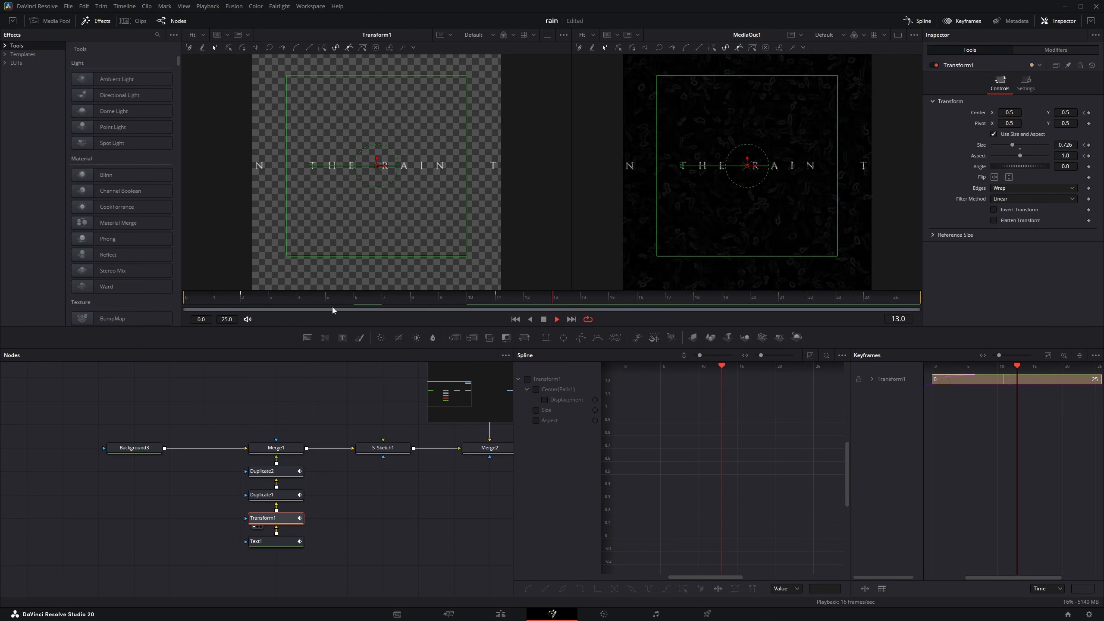
- View the Duplicate1 node and step back and forth through its opening frames to examine its animated copies, center and angle
{"action": "left_click_drag", "start_coordinate": [332, 301], "coordinate": [181, 312]}
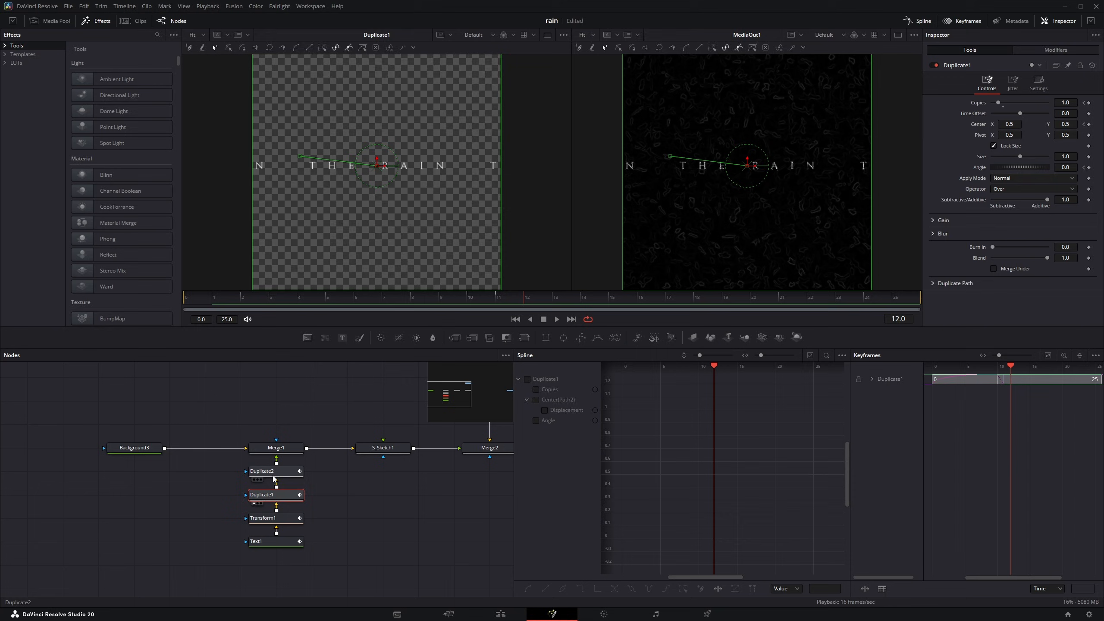
{"action": "left_click", "coordinate": [276, 471]}
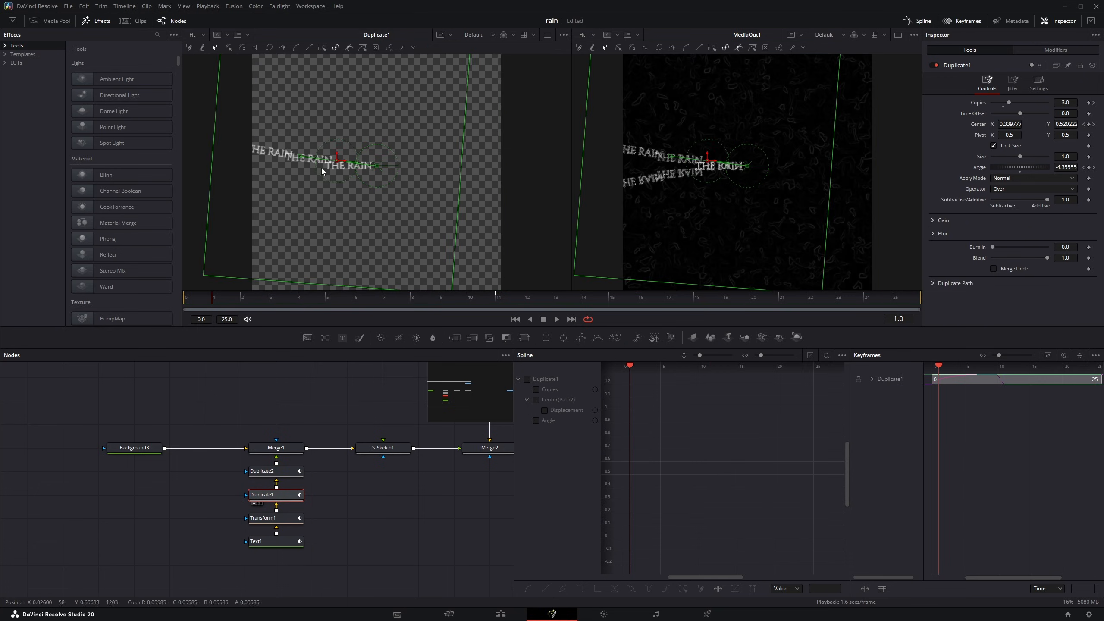
{"action": "key", "text": "Right"}
{"action": "key", "text": "Right"}
{"action": "key", "text": "Right"}
{"action": "key", "text": "Right"}
{"action": "key", "text": "Right"}
{"action": "key", "text": "Right"}
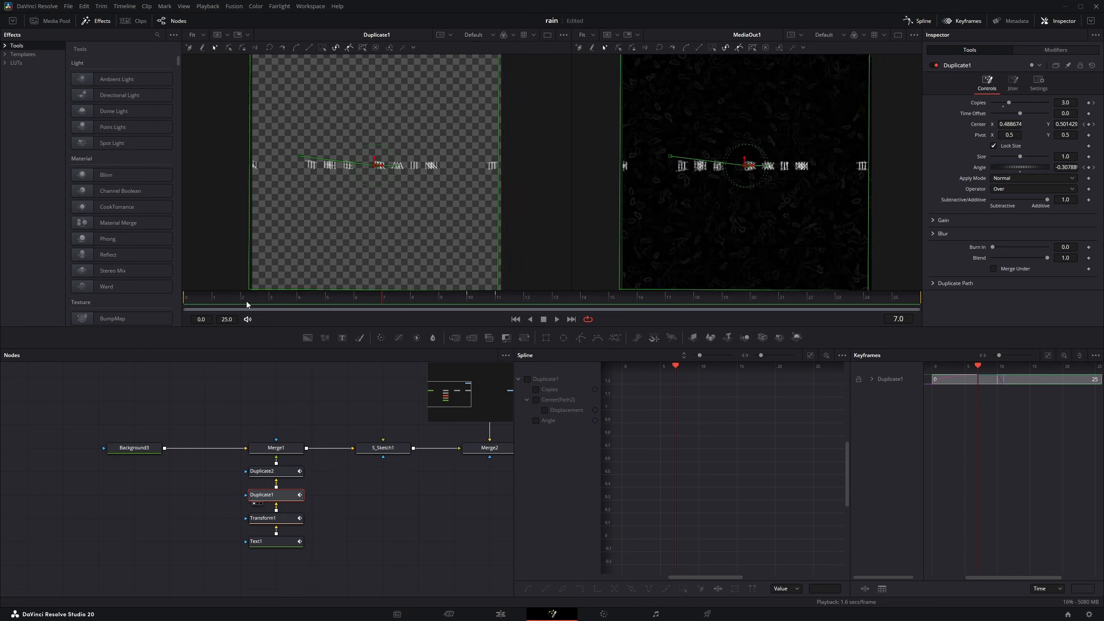
{"action": "key", "text": "Left"}
{"action": "key", "text": "Left"}
{"action": "key", "text": "Left"}
{"action": "key", "text": "Left"}
{"action": "key", "text": "Left"}
{"action": "key", "text": "Left"}
{"action": "key", "text": "Left"}
{"action": "key", "text": "Right"}
{"action": "key", "text": "Right"}
{"action": "key", "text": "Right"}
{"action": "key", "text": "Right"}
{"action": "key", "text": "Right"}
{"action": "key", "text": "Right"}
{"action": "key", "text": "Right"}
- Select Duplicate2 and step through its opening frames to examine the vertically mirrored copy of the text
{"action": "left_click", "coordinate": [276, 471]}
{"action": "key", "text": "Left"}
{"action": "key", "text": "Left"}
{"action": "key", "text": "Left"}
{"action": "key", "text": "Left"}
{"action": "key", "text": "Left"}
{"action": "key", "text": "Left"}
{"action": "key", "text": "Left"}
{"action": "key", "text": "Left"}
{"action": "key", "text": "Left"}
{"action": "key", "text": "Left"}
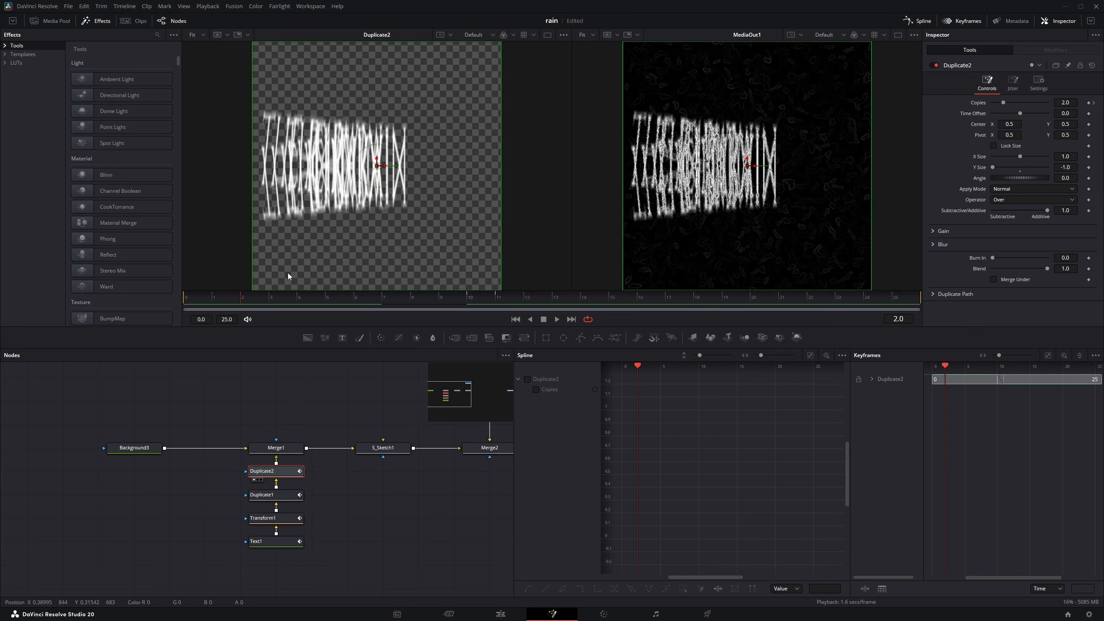
{"action": "key", "text": "Right"}
{"action": "key", "text": "Right"}
{"action": "key", "text": "Right"}
{"action": "key", "text": "Right"}
{"action": "key", "text": "Right"}
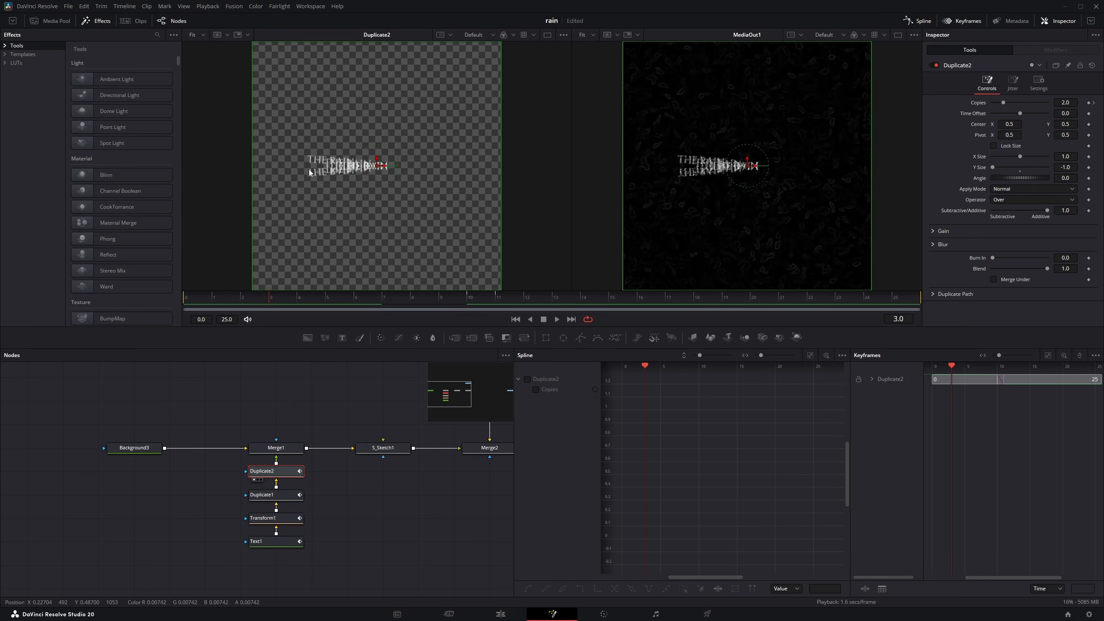
- Return to the edit timeline and play the V2 txt clip from 01:00:03:13
{"action": "left_click", "coordinate": [503, 612]}
{"action": "left_click", "coordinate": [440, 364]}
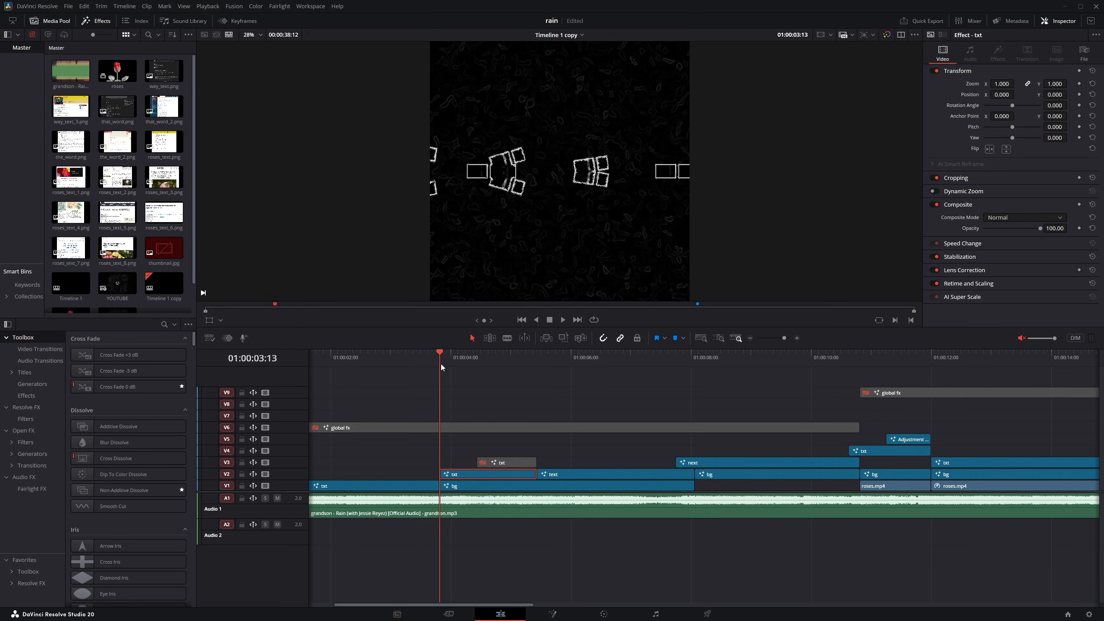
{"action": "key", "text": "space"}
{"action": "left_click", "coordinate": [448, 363]}
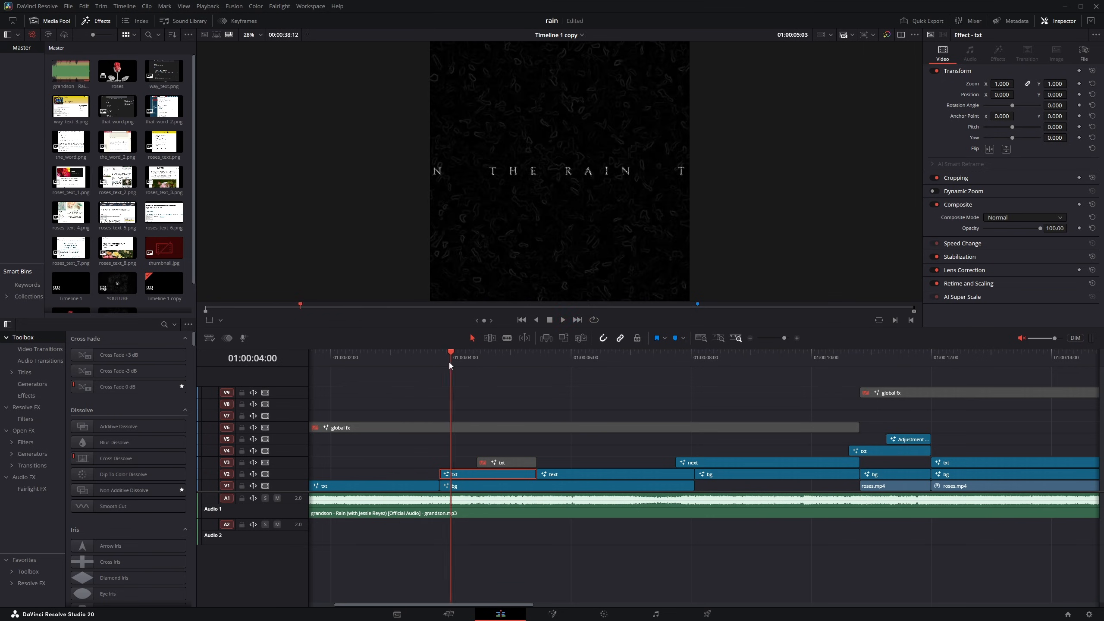
- Enable the V3 txt clip and open it in Fusion
{"action": "left_click", "coordinate": [499, 464]}
{"action": "key", "text": "d"}
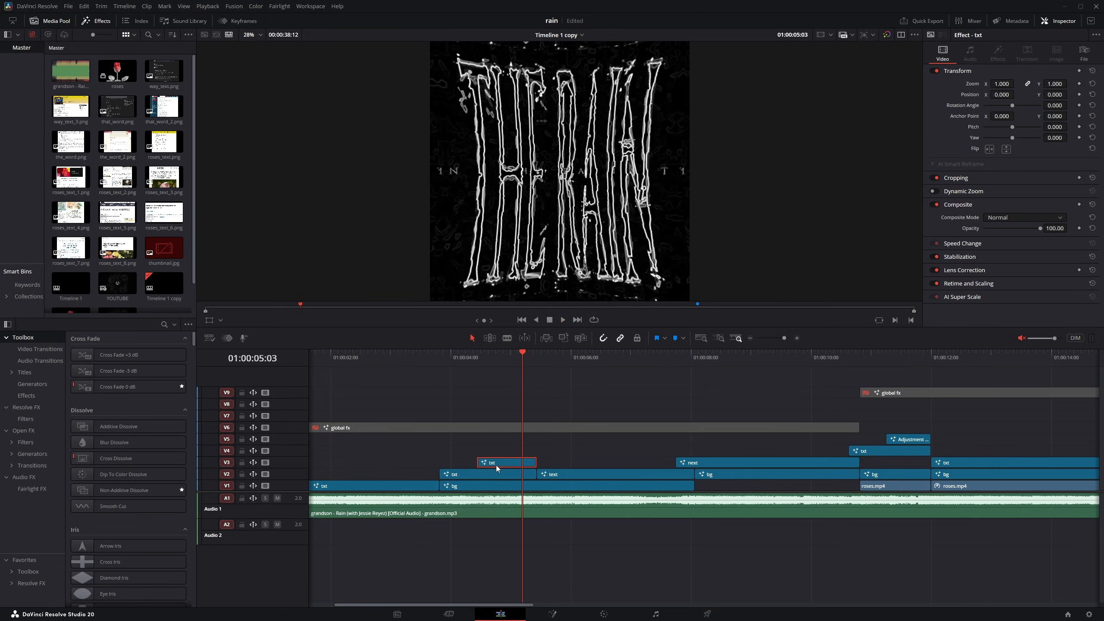
{"action": "key", "text": "shift+5"}
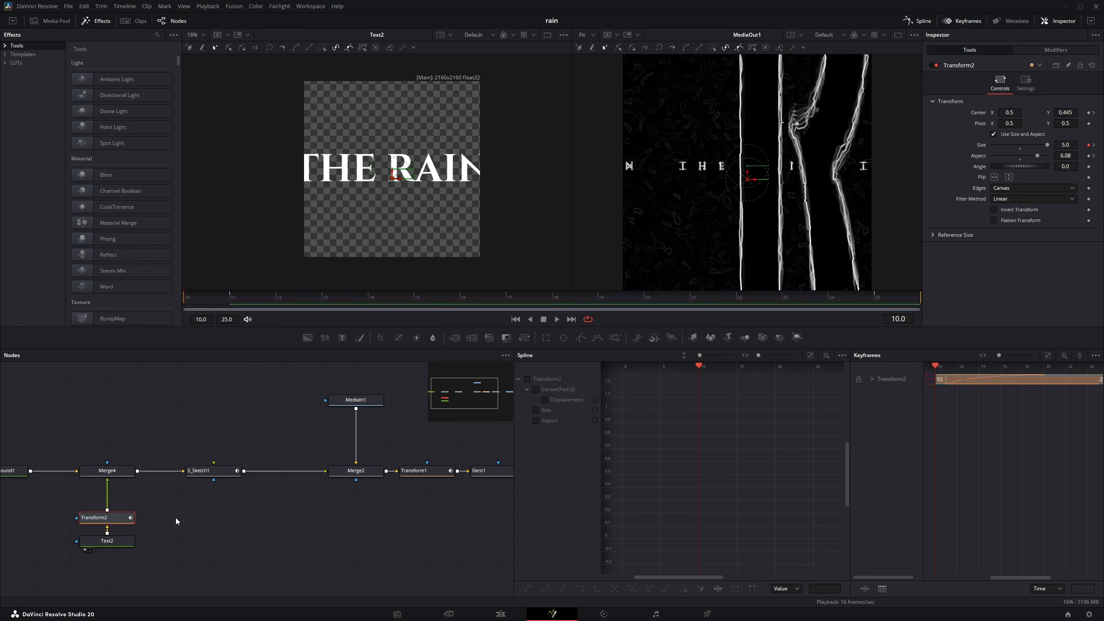
- View the Transform2 node and play it from frame 10 to examine the text's animated size and aspect
{"action": "key", "text": "1"}
{"action": "key", "text": "space"}
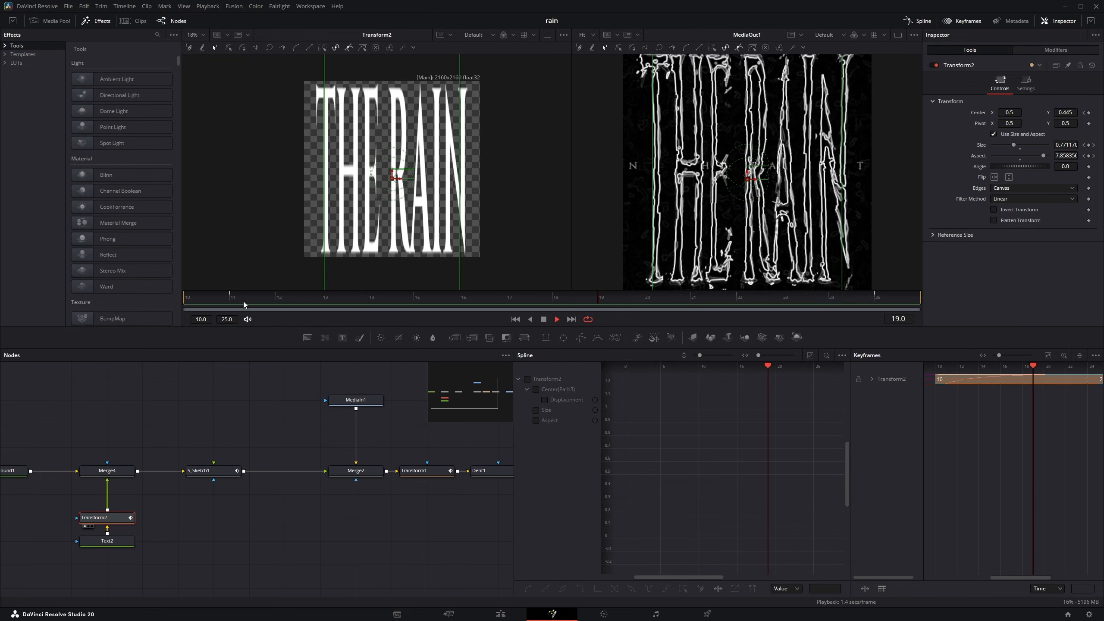
{"action": "key", "text": "space"}
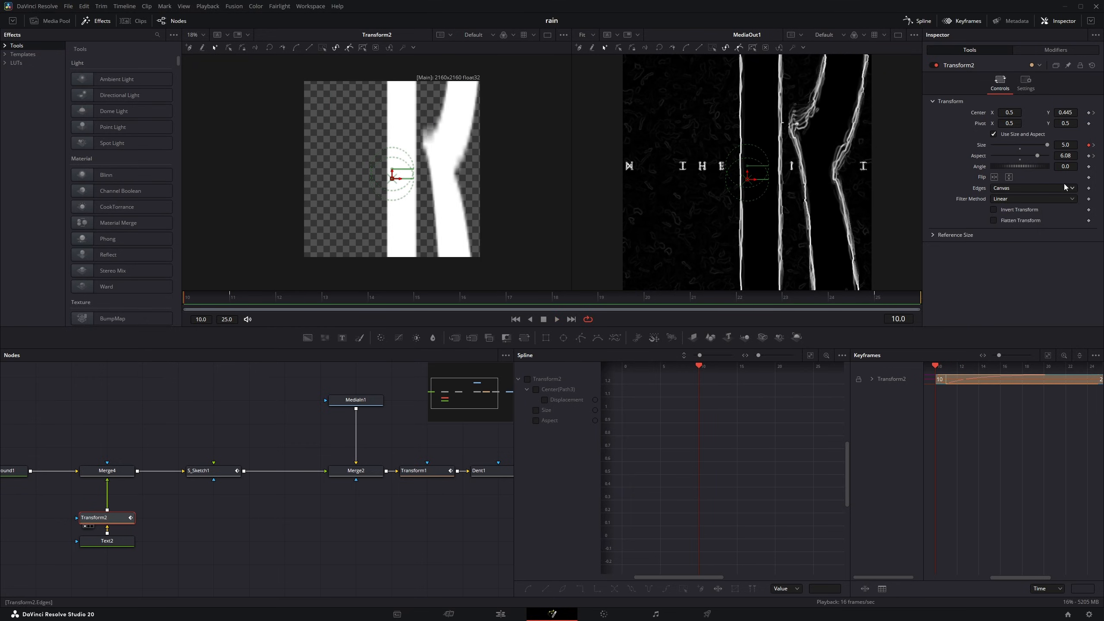
{"action": "key", "text": "space"}
{"action": "key", "text": "space"}
- Inspect the Transform1 node after Merge2, then view Dent1 and scrub through its frames to examine the distortion
{"action": "left_click_drag", "start_coordinate": [367, 429], "coordinate": [213, 427]}
{"action": "left_click", "coordinate": [273, 468]}
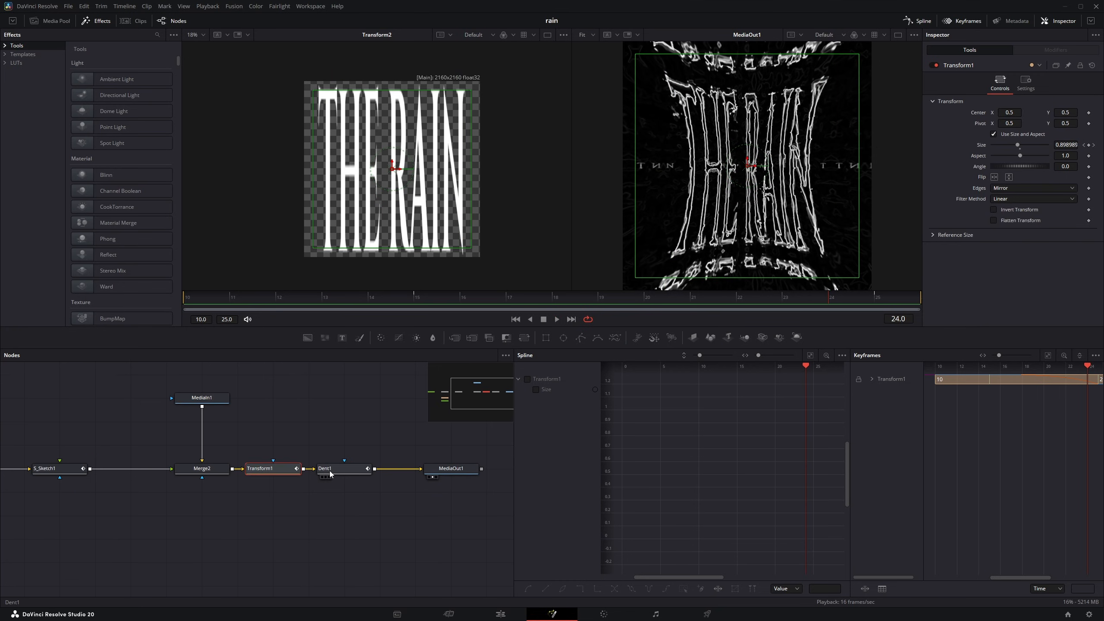
{"action": "left_click", "coordinate": [330, 469]}
{"action": "key", "text": "1"}
{"action": "left_click_drag", "start_coordinate": [225, 306], "coordinate": [790, 286]}
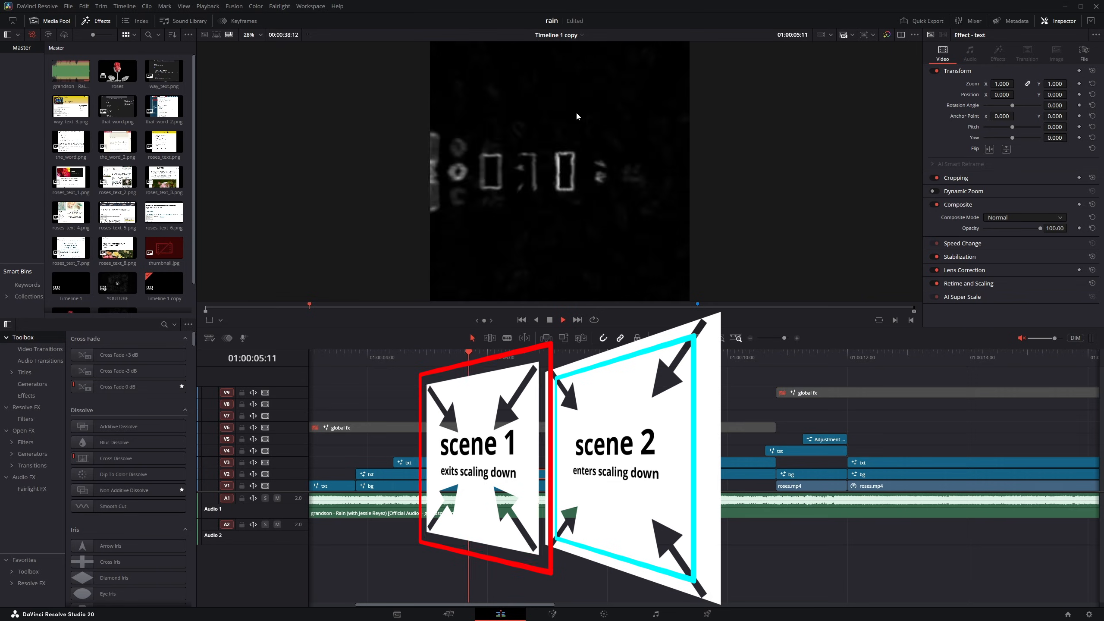
- Replay the edit timeline from before the V2 txt clip into the following text clip to examine the scaling transition
{"action": "left_click", "coordinate": [556, 320]}
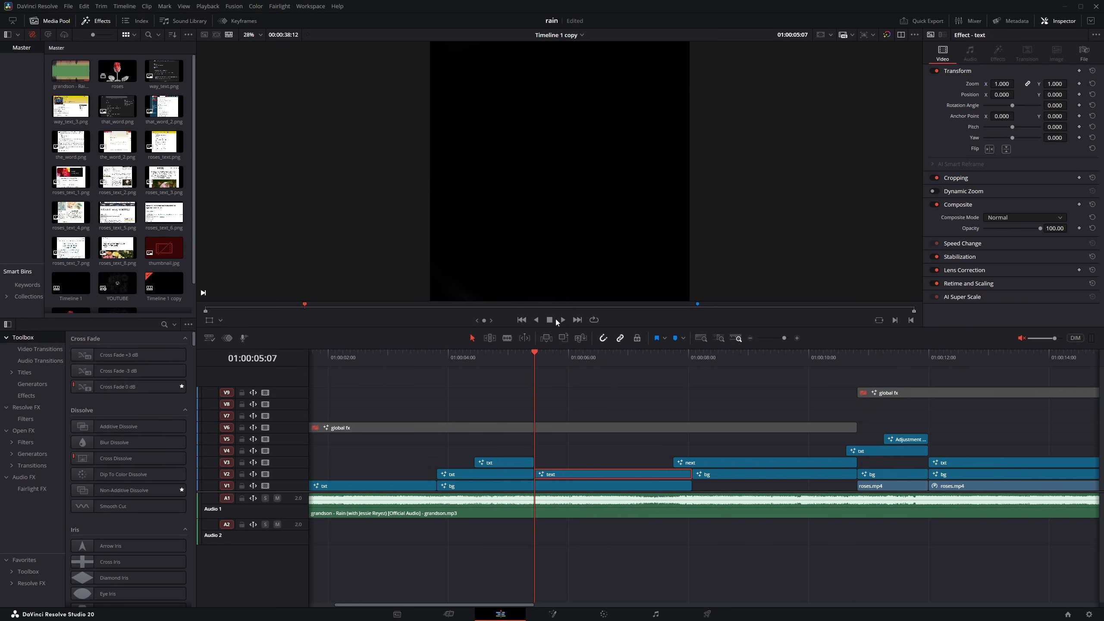
{"action": "left_click", "coordinate": [414, 366]}
{"action": "key", "text": "space"}
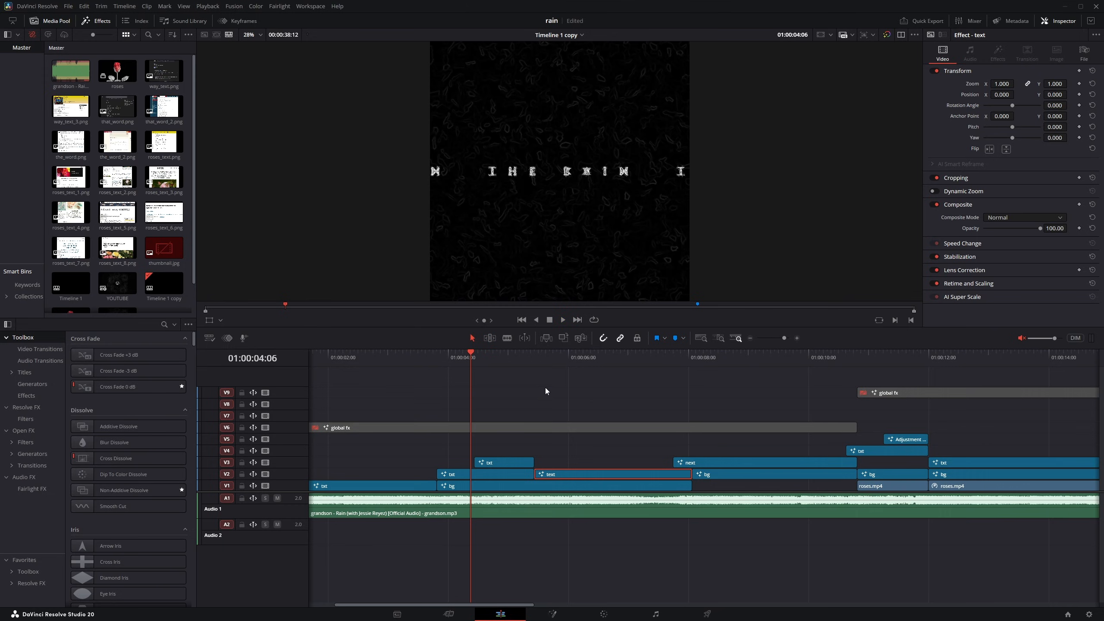
{"action": "left_click", "coordinate": [419, 353]}
{"action": "key", "text": "space"}
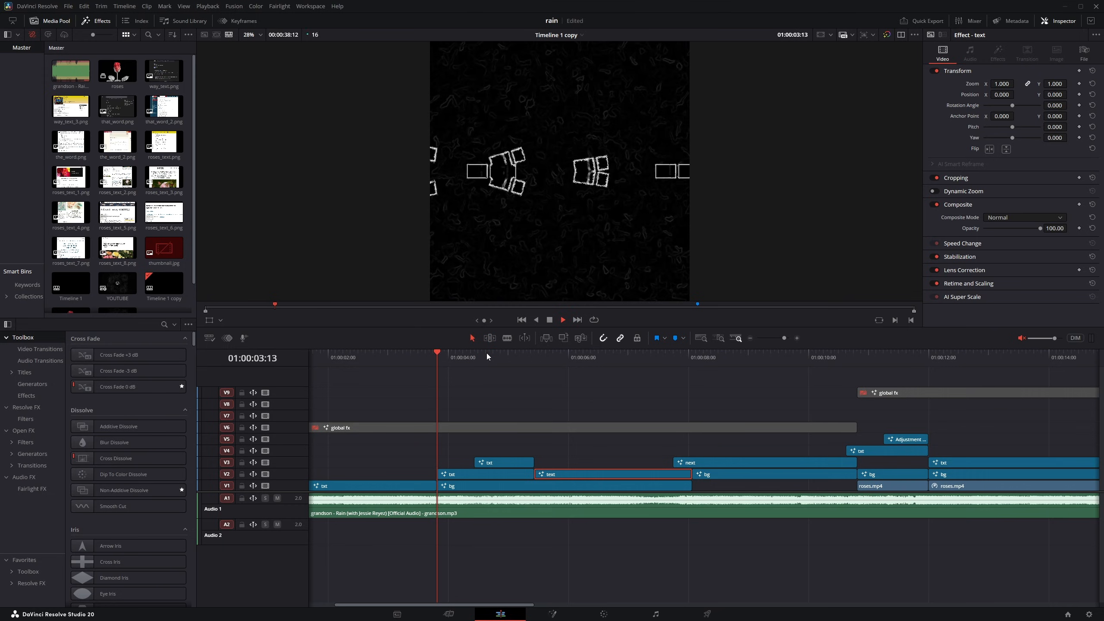
{"action": "key", "text": "space"}
{"action": "left_click", "coordinate": [448, 367]}
{"action": "key", "text": "space"}
{"action": "scroll", "coordinate": [596, 400], "scroll_direction": "right", "scroll_amount": 3}
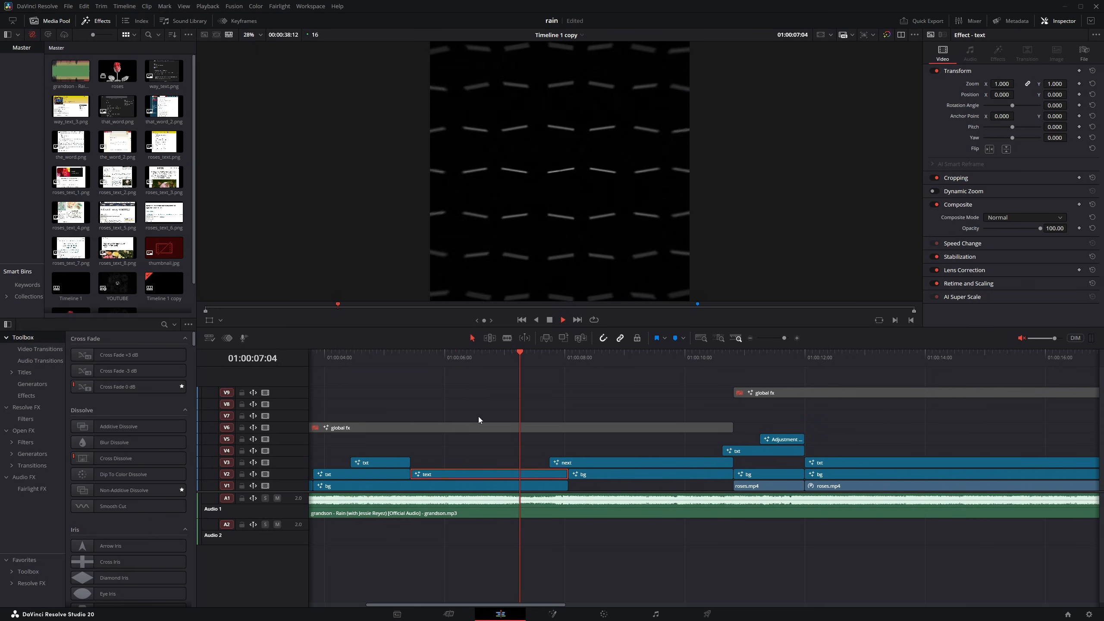
- Open the V2 text clip in Fusion, view its Text1 node and scrub back through the SOMETIMES text
{"action": "key", "text": "shift+5"}
{"action": "left_click_drag", "start_coordinate": [297, 455], "coordinate": [477, 455]}
{"action": "left_click_drag", "start_coordinate": [277, 482], "coordinate": [334, 444]}
{"action": "left_click", "coordinate": [238, 541]}
{"action": "key", "text": "1"}
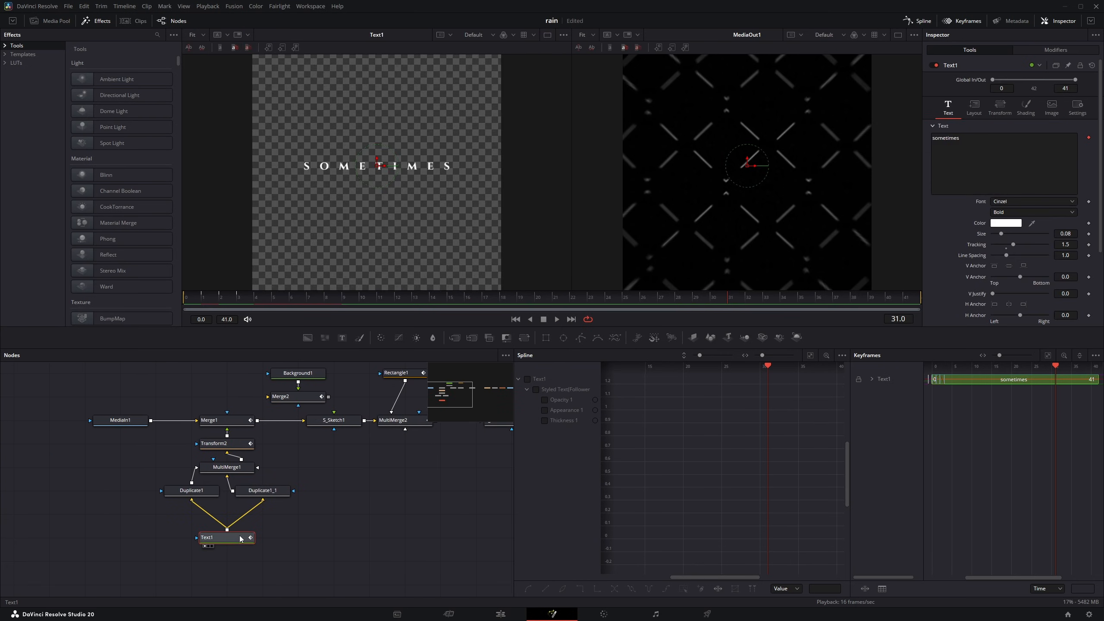
{"action": "left_click_drag", "start_coordinate": [204, 298], "coordinate": [153, 298]}
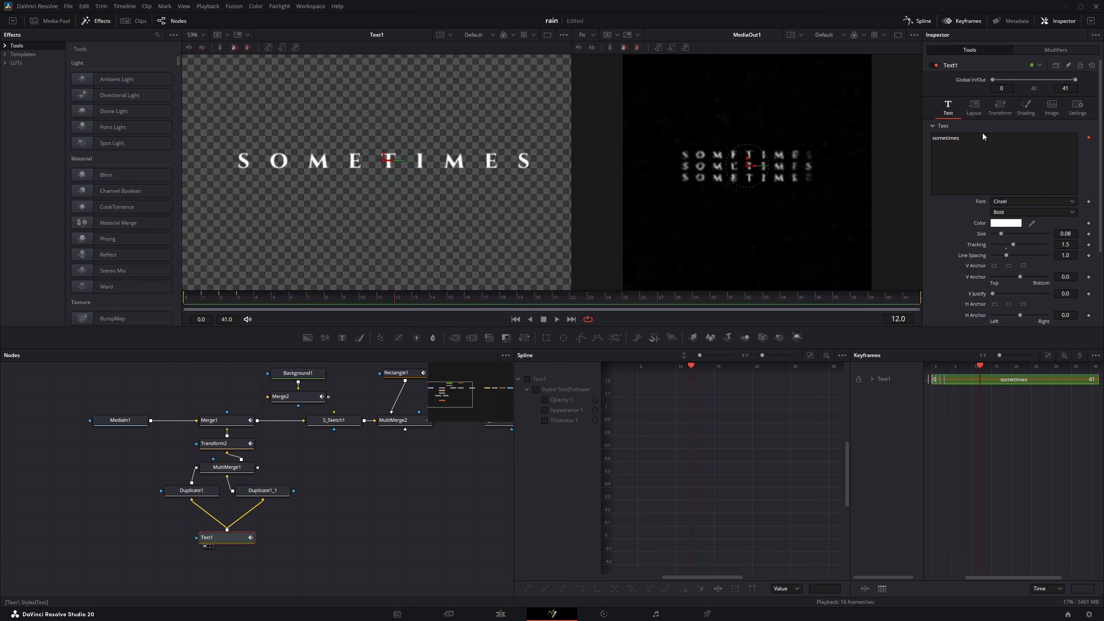
- Open the shading settings of Text1's Follower1 modifier and play the opening frames to examine the keyframed appearance
{"action": "right_click", "coordinate": [971, 142]}
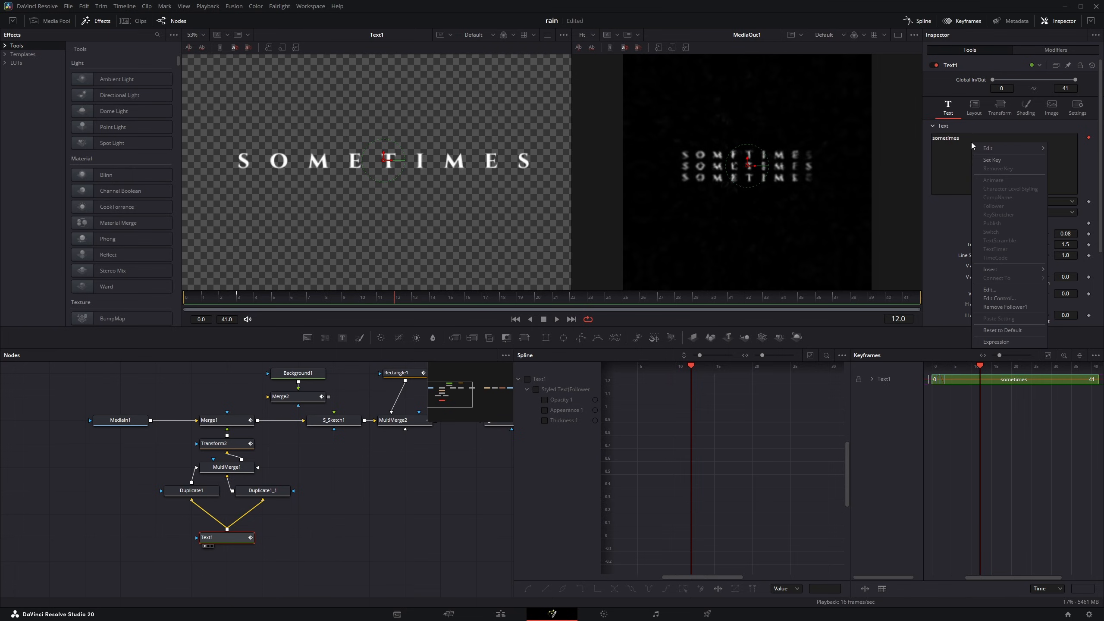
{"action": "left_click", "coordinate": [1021, 52]}
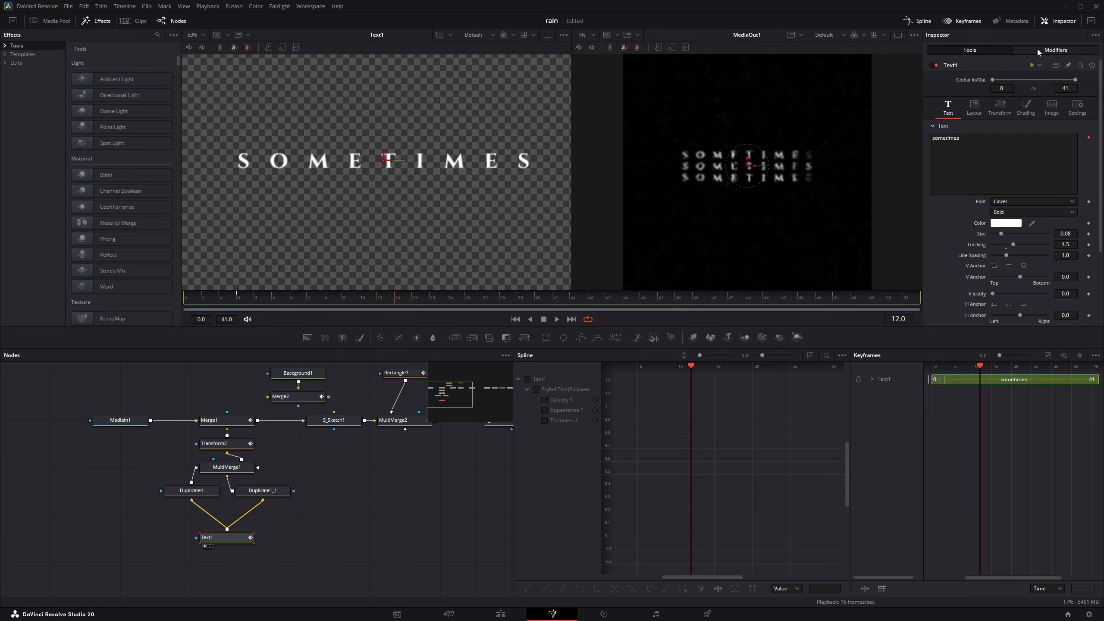
{"action": "left_click", "coordinate": [1036, 48]}
{"action": "left_click", "coordinate": [1039, 82]}
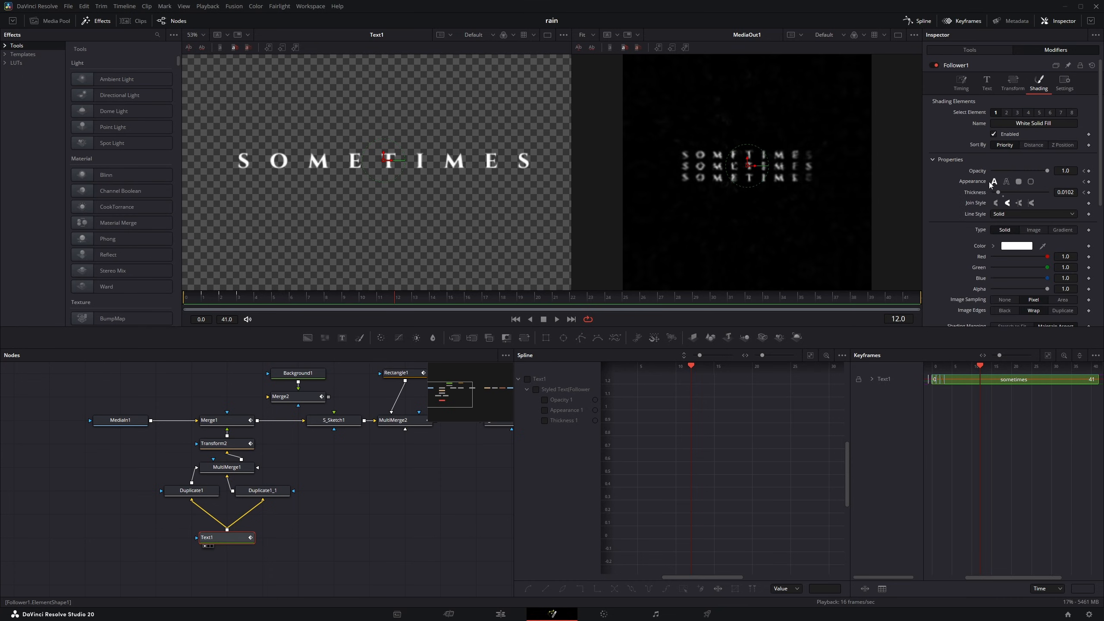
{"action": "left_click", "coordinate": [218, 300]}
{"action": "key", "text": "space"}
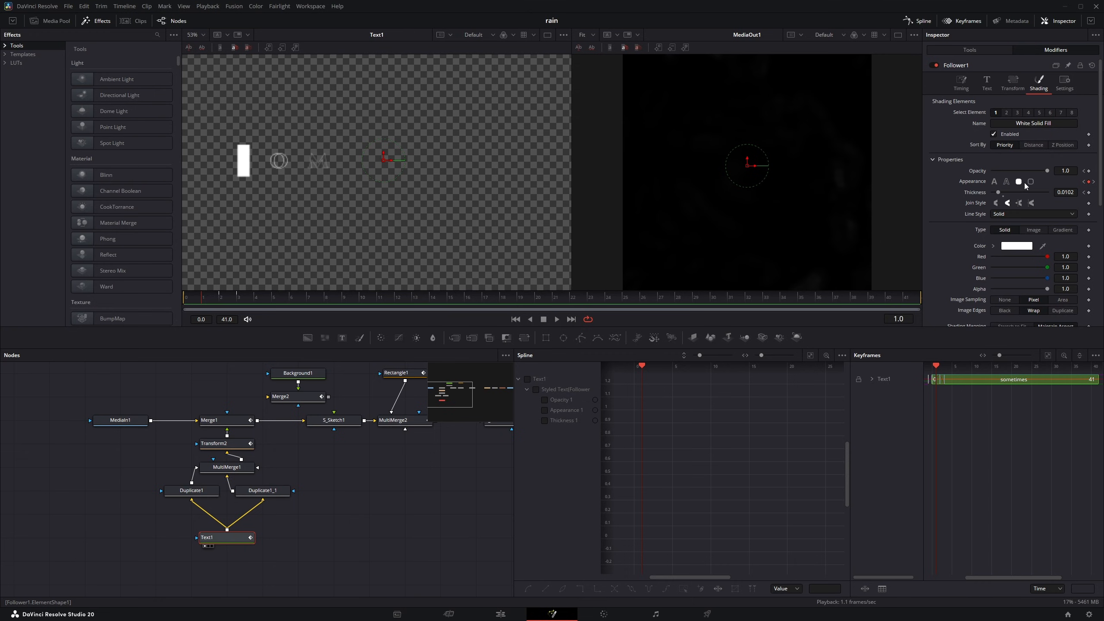
{"action": "key", "text": "space"}
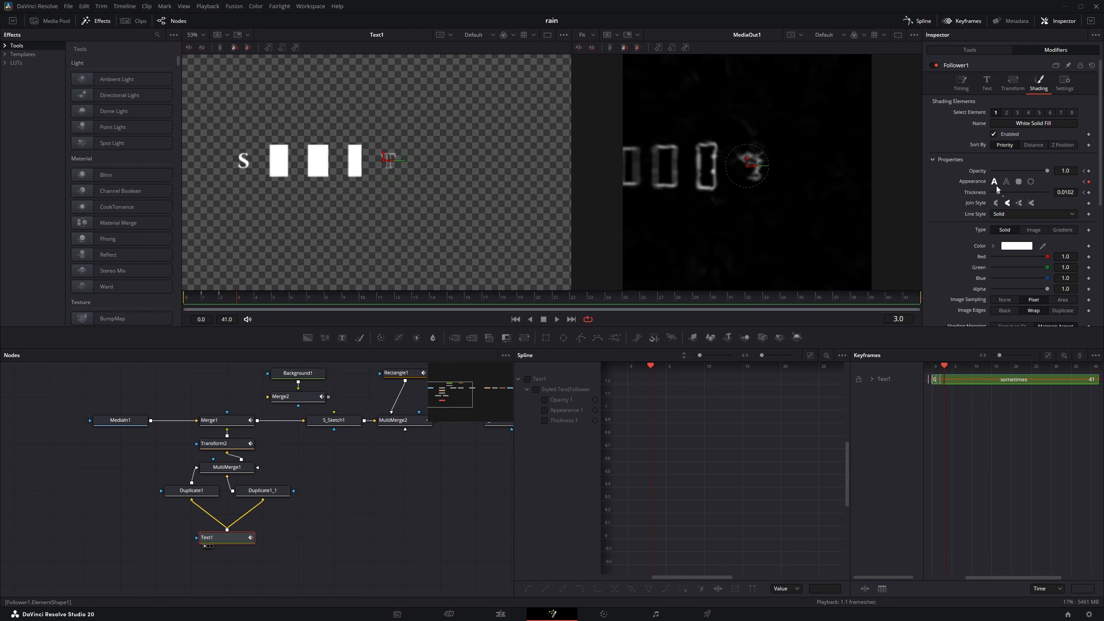
- Step through Text1 to frame 16 to examine how the follower animates each letter of SOMETIMES in turn
{"action": "key", "text": "Left"}
{"action": "key", "text": "Right"}
{"action": "key", "text": "Right"}
{"action": "key", "text": "Right"}
{"action": "key", "text": "Right"}
{"action": "key", "text": "Right"}
{"action": "key", "text": "Right"}
{"action": "scroll", "coordinate": [415, 144], "scroll_direction": "down", "scroll_amount": 2}
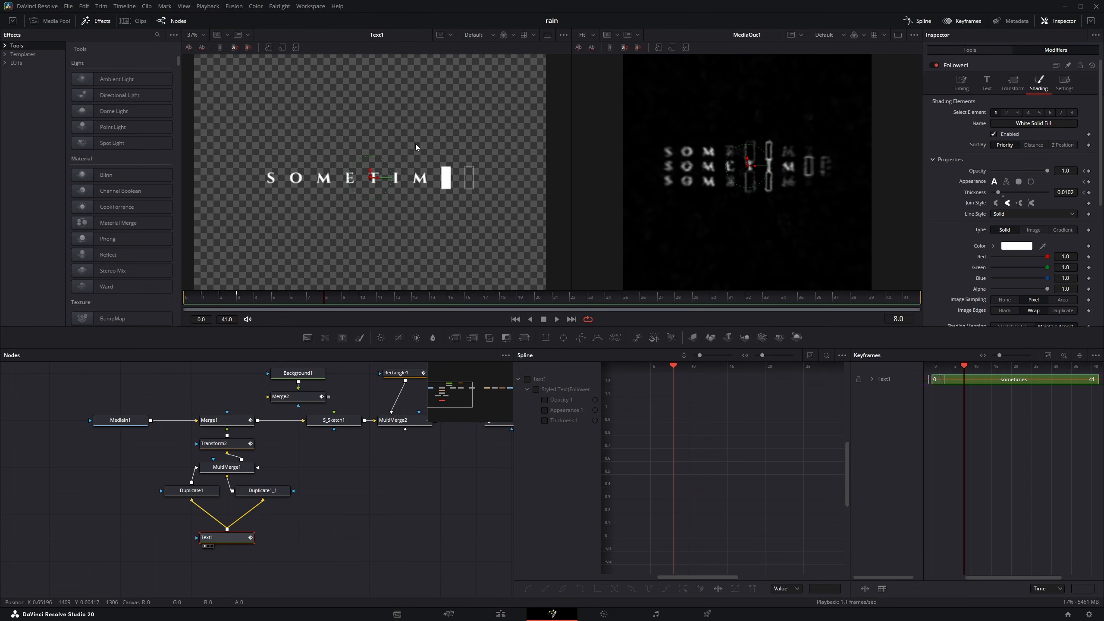
{"action": "key", "text": "Right"}
{"action": "key", "text": "Right"}
{"action": "key", "text": "Right"}
{"action": "key", "text": "Right"}
{"action": "key", "text": "Right"}
{"action": "key", "text": "Right"}
{"action": "key", "text": "Right"}
{"action": "key", "text": "Right"}
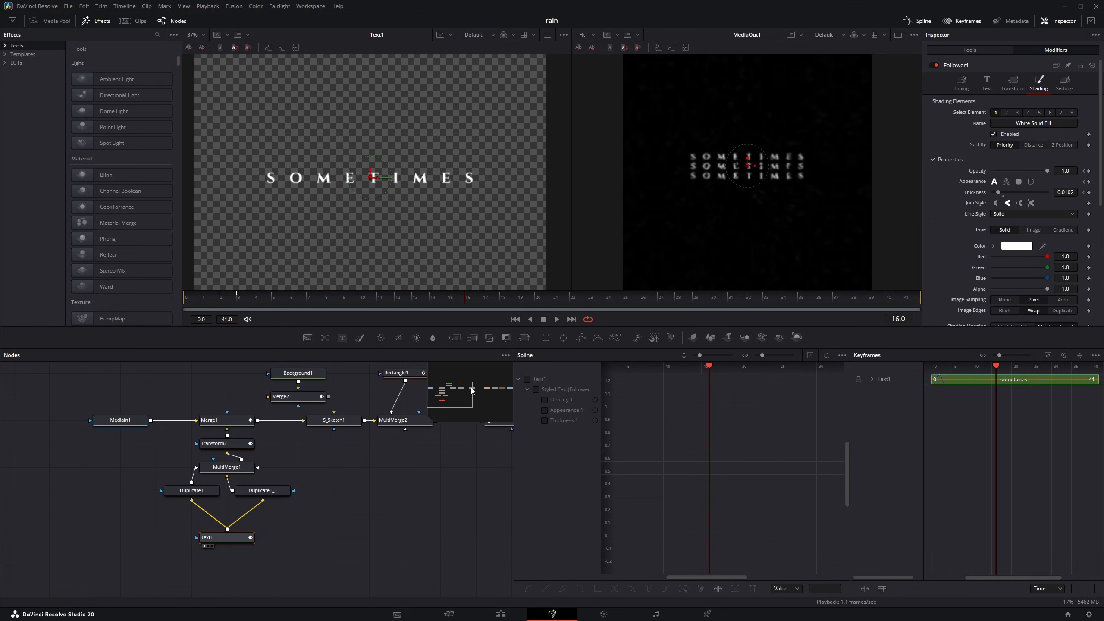
- Move Text1 and both Duplicate nodes further below MultiMerge1, and view the duplicates and the merged text rows
{"action": "left_click_drag", "start_coordinate": [224, 536], "coordinate": [224, 560]}
{"action": "left_click_drag", "start_coordinate": [192, 490], "coordinate": [191, 513]}
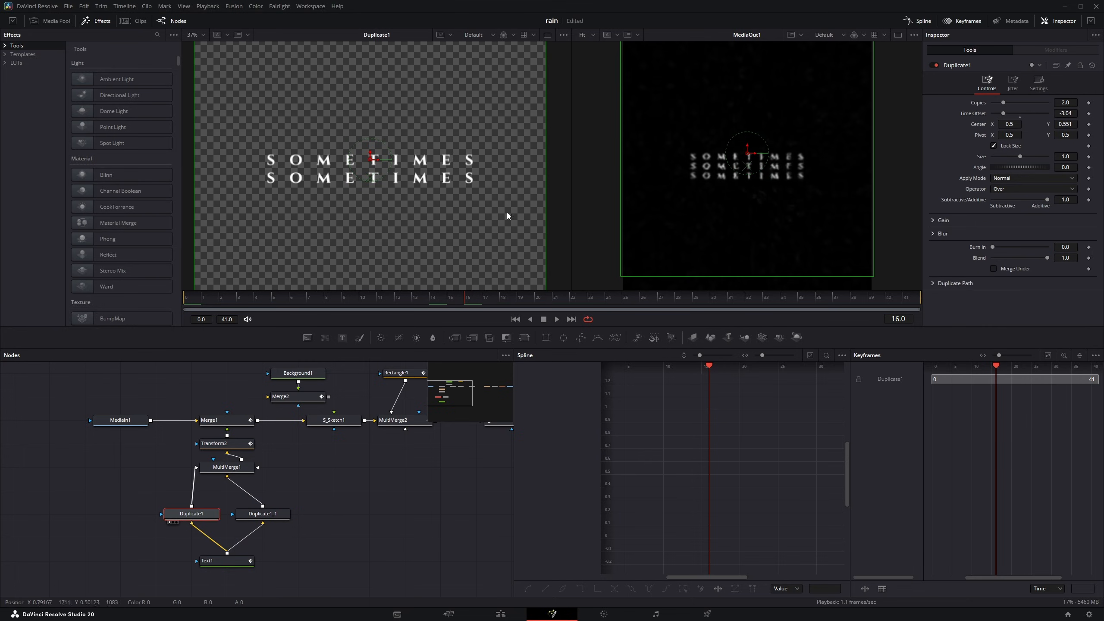
{"action": "left_click", "coordinate": [262, 513]}
{"action": "key", "text": "1"}
{"action": "left_click", "coordinate": [238, 468]}
{"action": "key", "text": "1"}
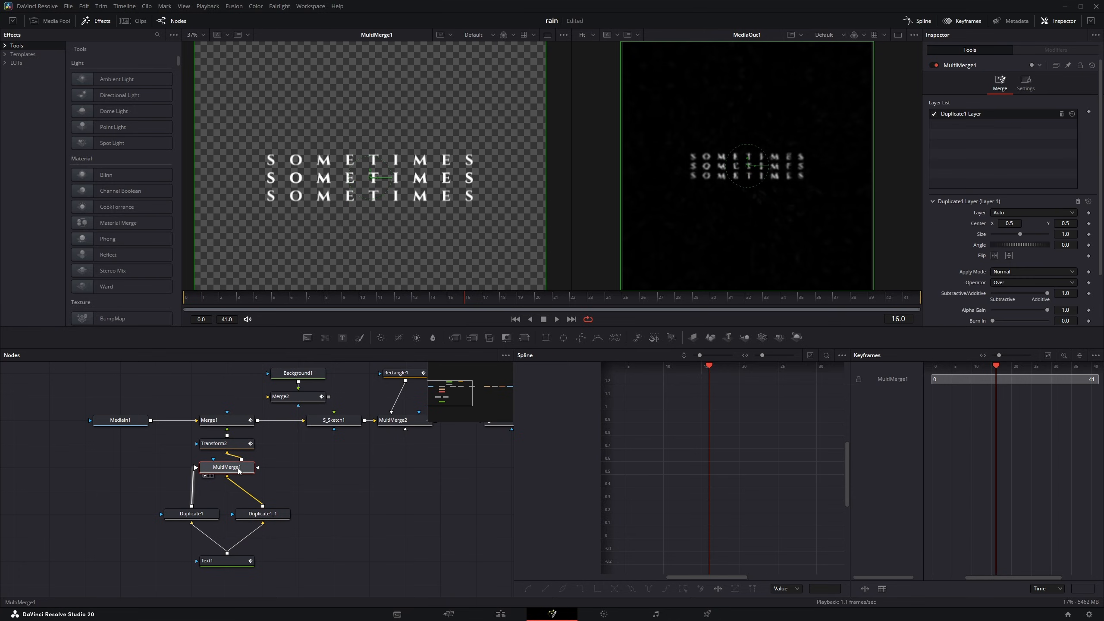
- Play and scrub through the Transform2 and MultiMerge2 stages to frame 25 to examine the text's animated size and aspect
{"action": "left_click", "coordinate": [237, 444]}
{"action": "key", "text": "1"}
{"action": "mouse_move", "coordinate": [296, 299]}
{"action": "left_mouse_down"}
{"action": "mouse_move", "coordinate": [224, 302]}
{"action": "mouse_move", "coordinate": [277, 299]}
{"action": "left_mouse_up"}
{"action": "key", "text": "space"}
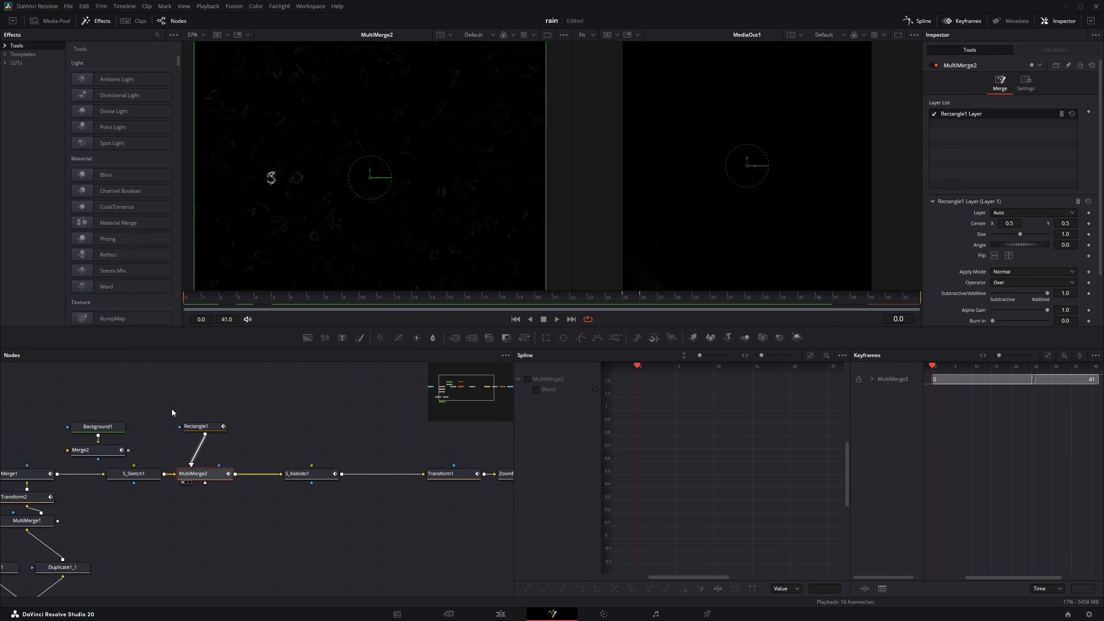
{"action": "left_click_drag", "start_coordinate": [172, 412], "coordinate": [257, 366]}
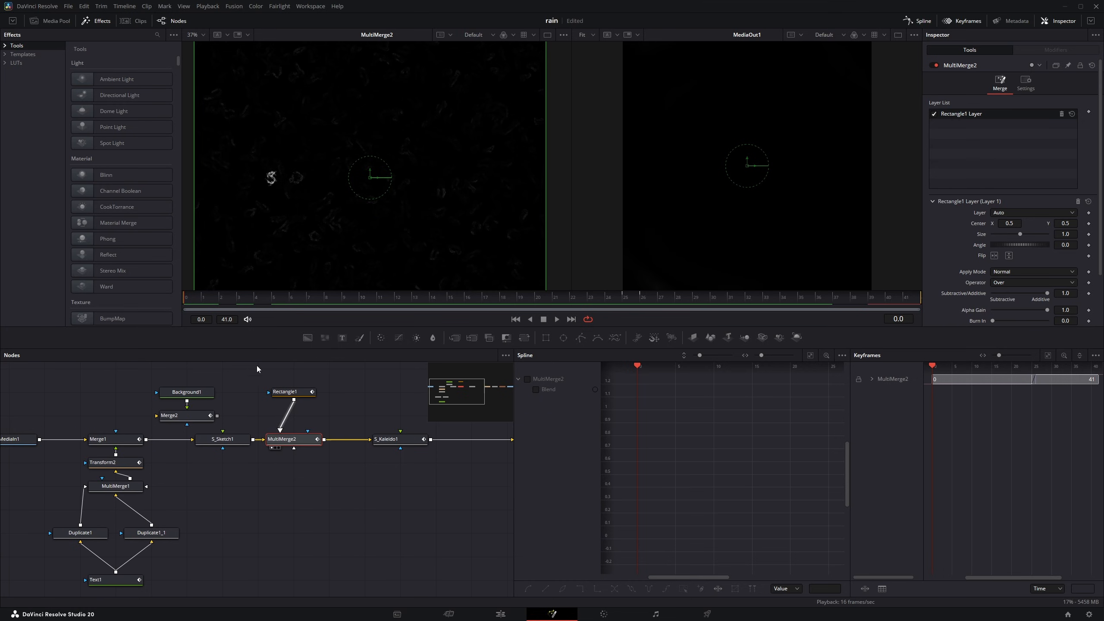
{"action": "key", "text": "space"}
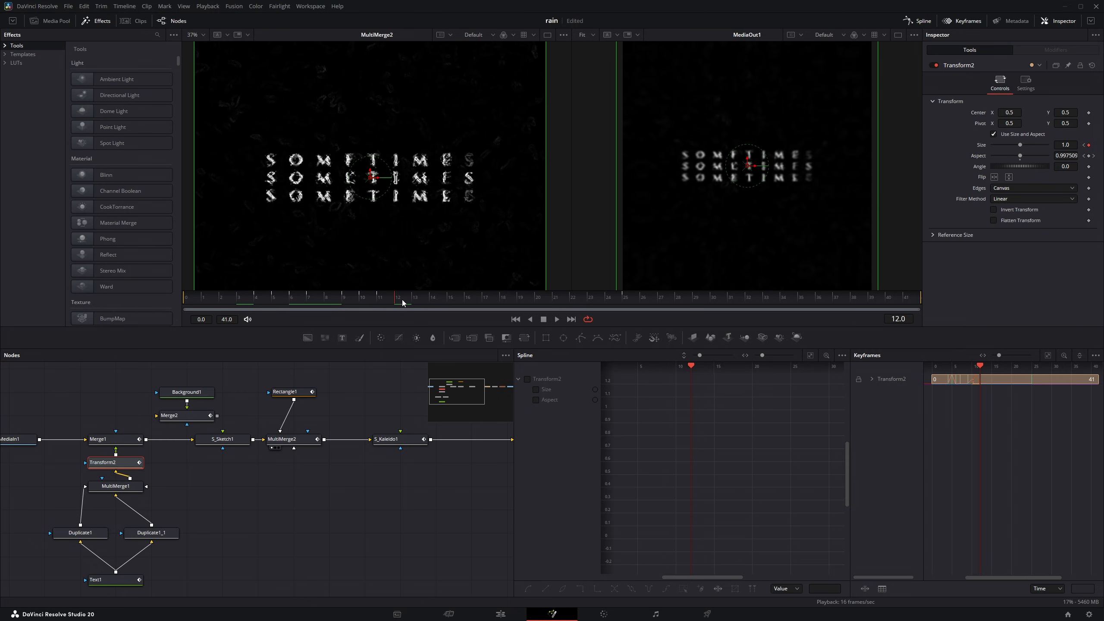
{"action": "left_click_drag", "start_coordinate": [402, 300], "coordinate": [636, 307]}
- View the Rectangle1 node feeding MultiMerge2 and scrub through its later frames to examine its animated height
{"action": "left_click", "coordinate": [284, 438]}
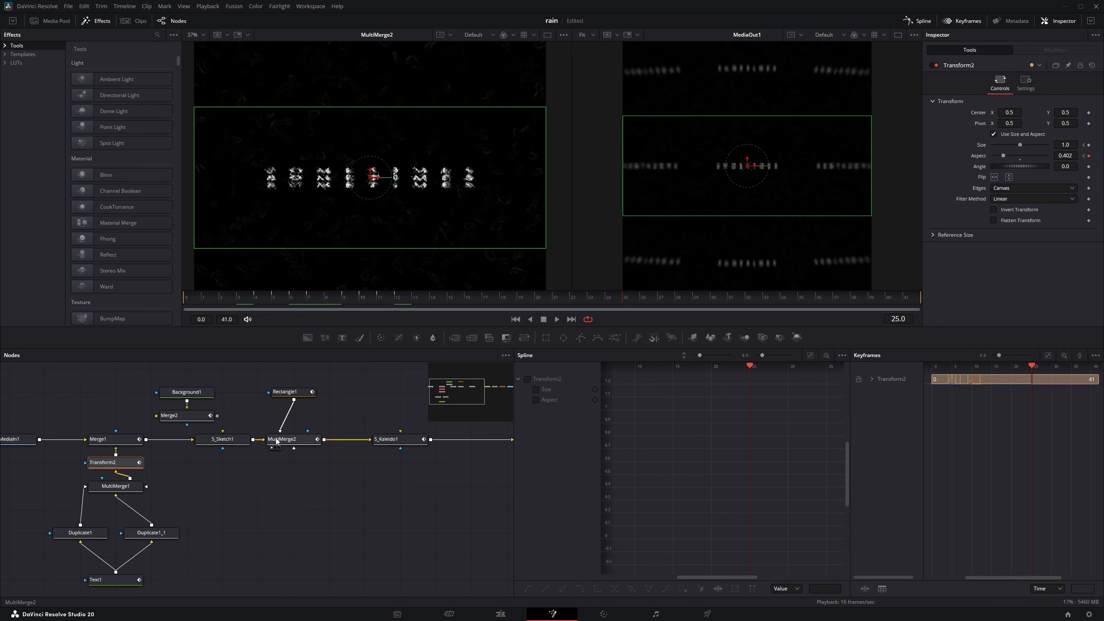
{"action": "left_click", "coordinate": [295, 392]}
{"action": "key", "text": "1"}
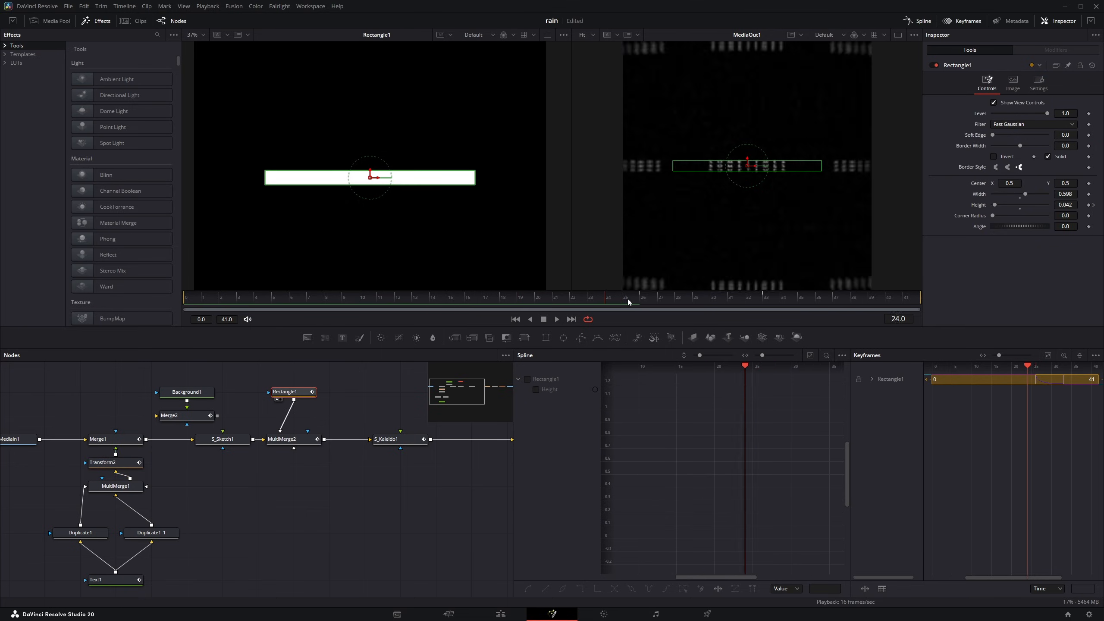
{"action": "left_click_drag", "start_coordinate": [639, 298], "coordinate": [761, 299]}
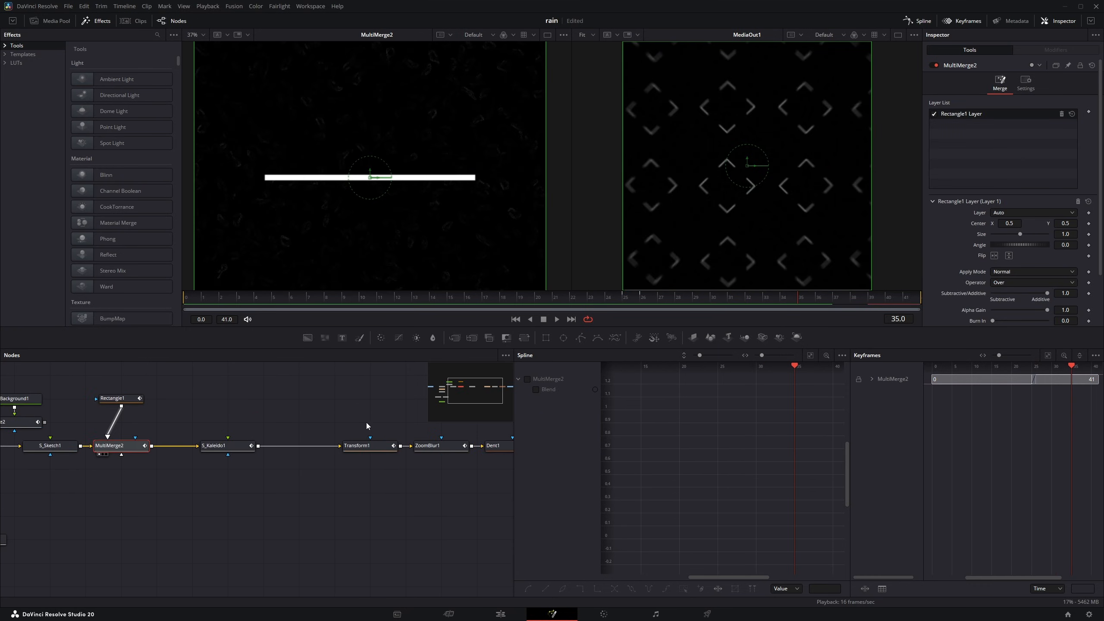
- View the S_Kaleido1 node and play the composition to examine its kaleidoscope pattern
{"action": "left_click", "coordinate": [222, 448]}
{"action": "key", "text": "1"}
{"action": "key", "text": "space"}
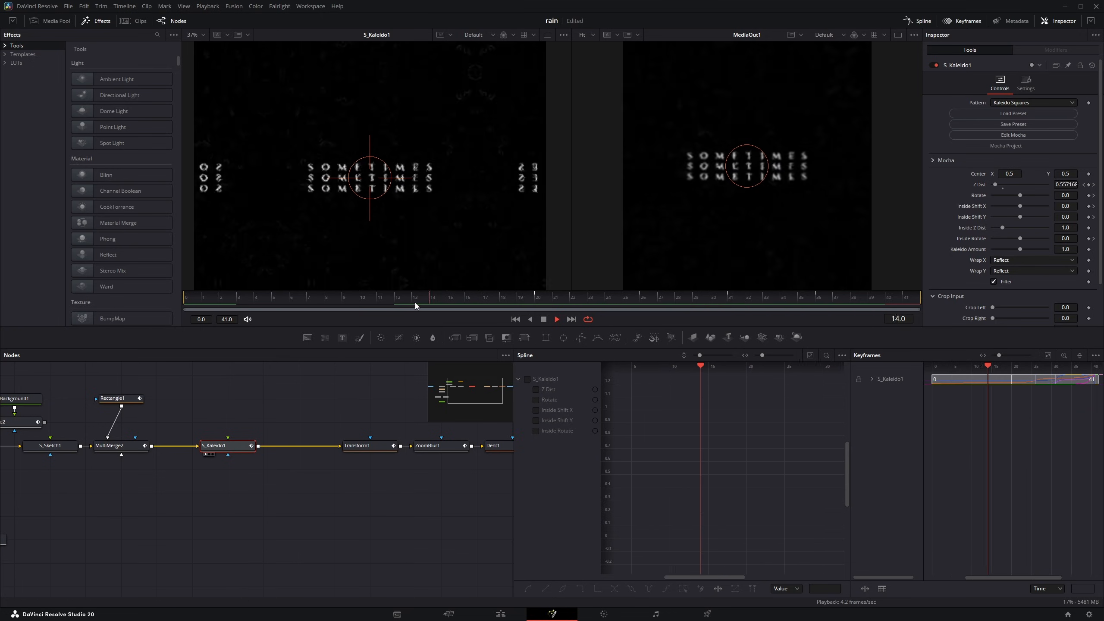
- Add a Mirrors node fed by MultiMerge2 and set its Mirror Placement to Kaleidoscope
{"action": "left_click", "coordinate": [292, 454]}
{"action": "key", "text": "shift+space"}
{"action": "type", "text": "dve"}
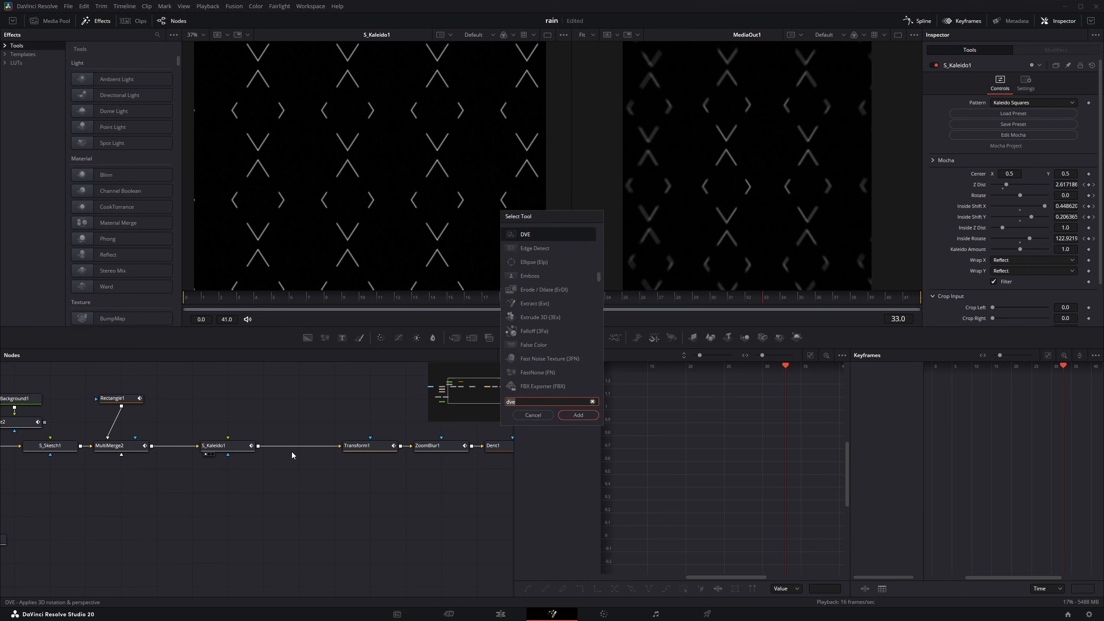
{"action": "type", "text": "mirror"}
{"action": "key", "text": "Up"}
{"action": "key", "text": "Return"}
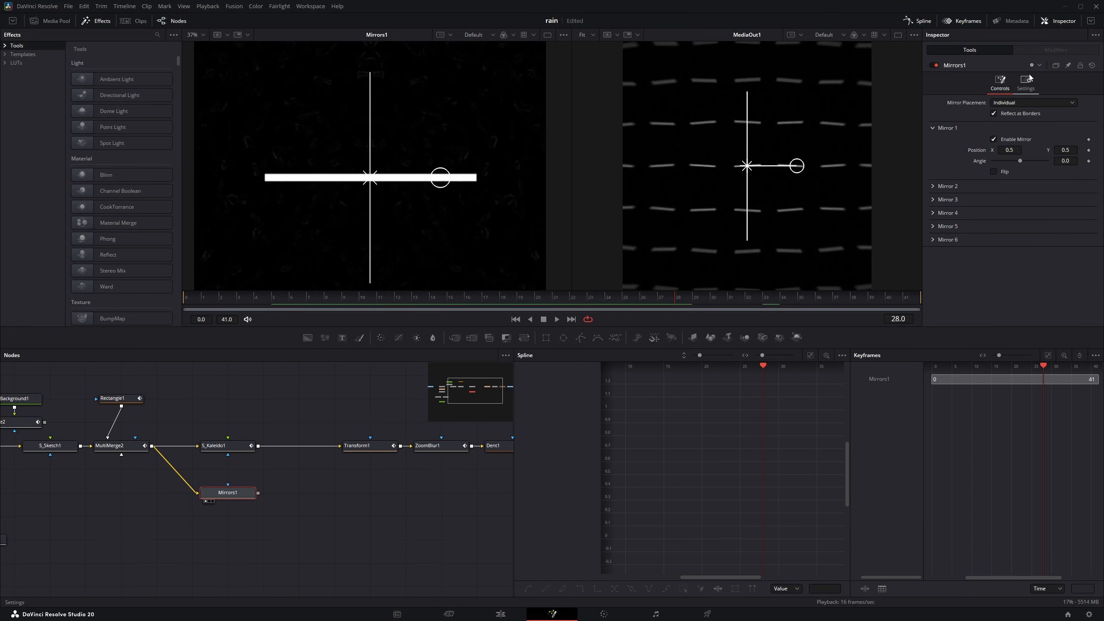
{"action": "left_click", "coordinate": [1033, 102]}
{"action": "left_click", "coordinate": [1008, 112]}
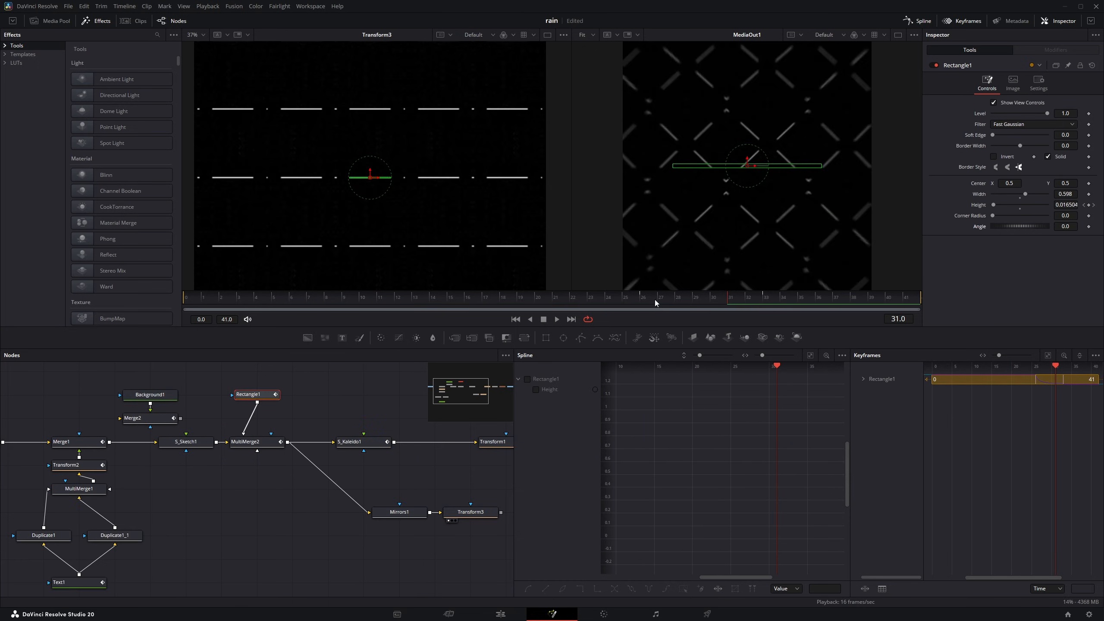
- View Mirrors1 at frame 28 and set its kaleidoscope Center Size to 0.3286 and Angle to 263.6
{"action": "left_click", "coordinate": [642, 299]}
{"action": "left_click_drag", "start_coordinate": [477, 496], "coordinate": [378, 505]}
{"action": "left_click", "coordinate": [303, 520]}
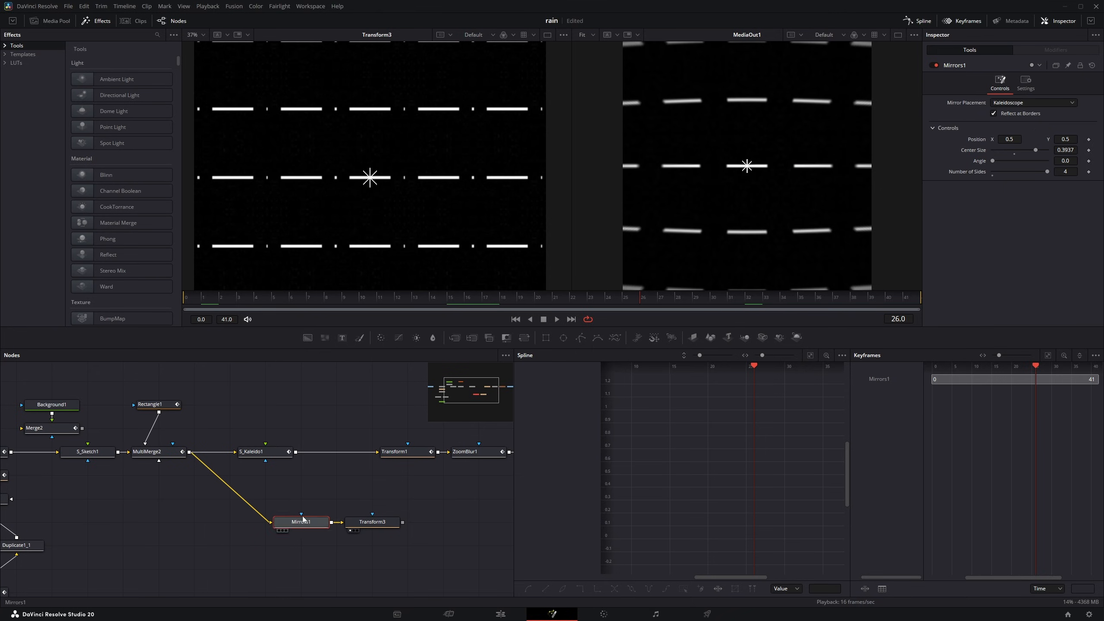
{"action": "key", "text": "1"}
{"action": "left_click_drag", "start_coordinate": [668, 299], "coordinate": [491, 326]}
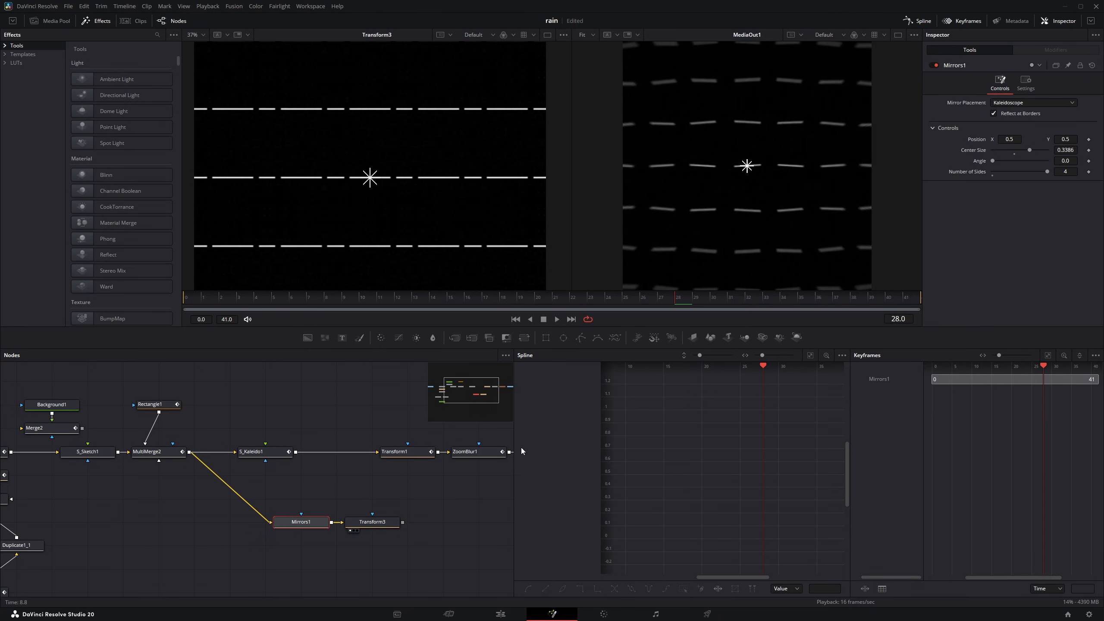
{"action": "key", "text": "1"}
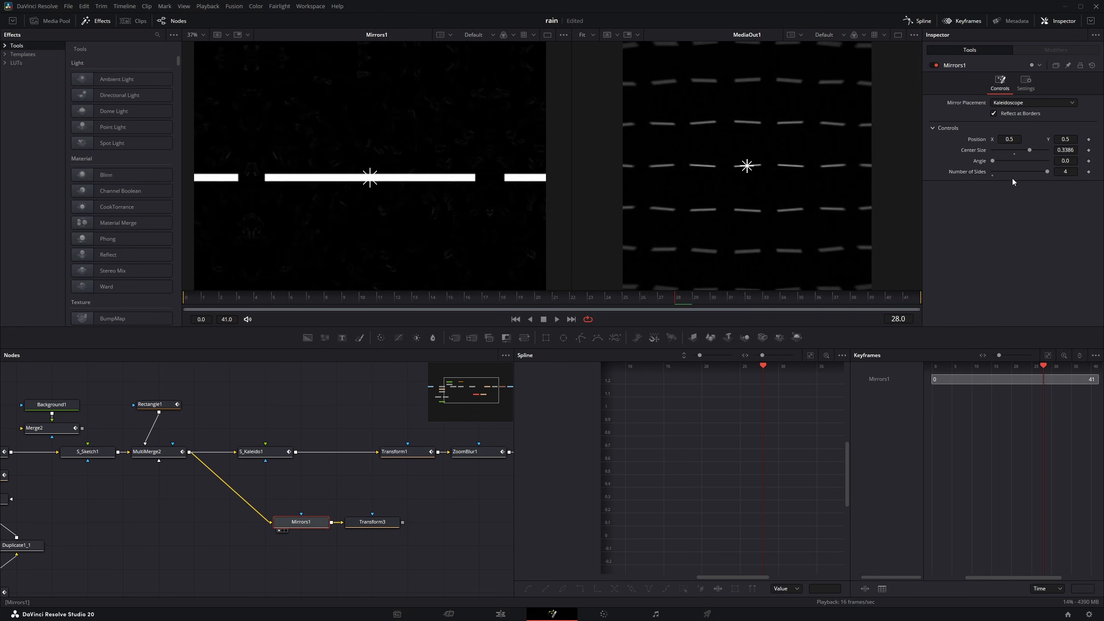
{"action": "left_click", "coordinate": [1026, 149]}
{"action": "mouse_move", "coordinate": [1020, 148]}
{"action": "left_mouse_down"}
{"action": "mouse_move", "coordinate": [1004, 160]}
{"action": "mouse_move", "coordinate": [1032, 161]}
{"action": "left_mouse_up"}
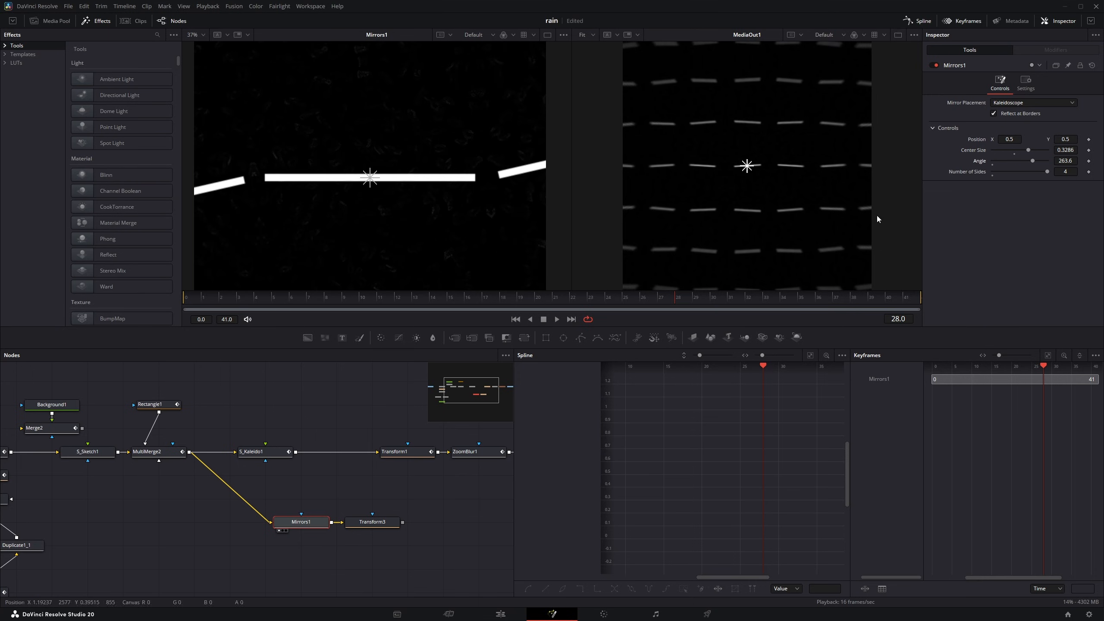
- View Transform3 and its Edges option, and try a different Mirrors1 setting before undoing it
{"action": "left_click", "coordinate": [375, 522]}
{"action": "key", "text": "1"}
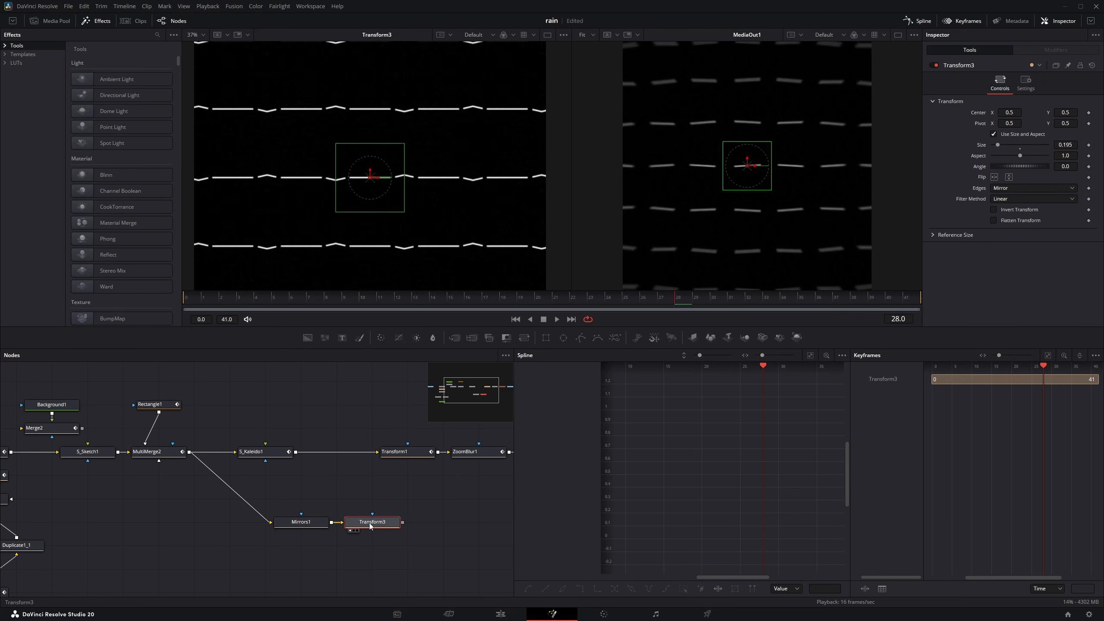
{"action": "left_click", "coordinate": [997, 188]}
{"action": "left_click", "coordinate": [316, 525]}
{"action": "left_click_drag", "start_coordinate": [1032, 161], "coordinate": [1006, 152]}
{"action": "key", "text": "ctrl+z"}
- Try rotating Rectangle1 to an angle of 594.8 to test the mirrored pattern, and undo the test changes
{"action": "left_click", "coordinate": [150, 405]}
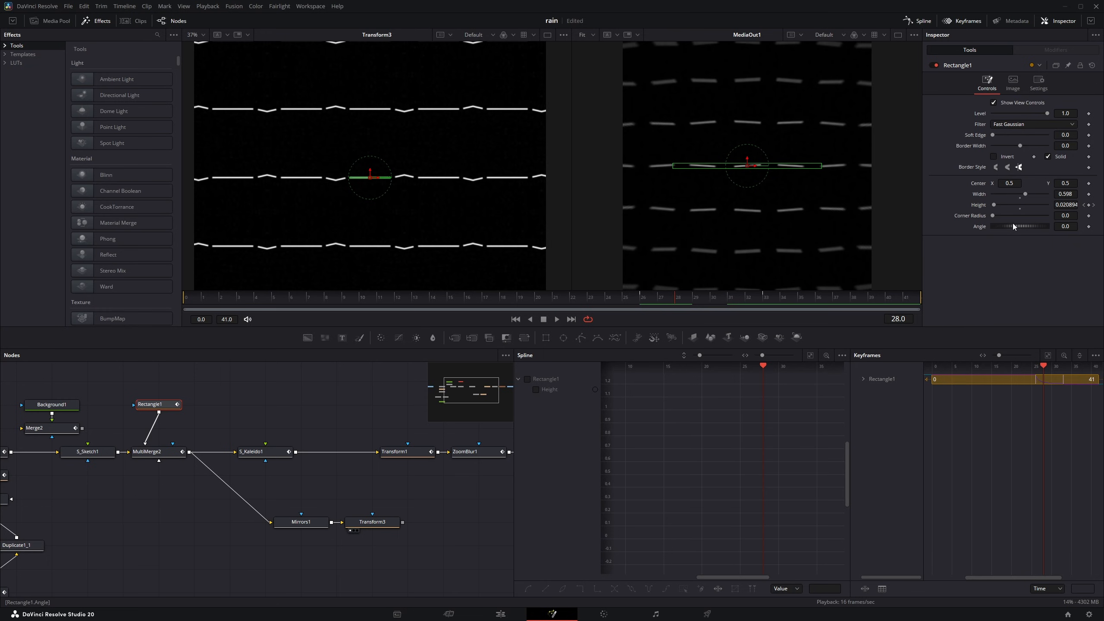
{"action": "left_click_drag", "start_coordinate": [1012, 224], "coordinate": [1051, 225]}
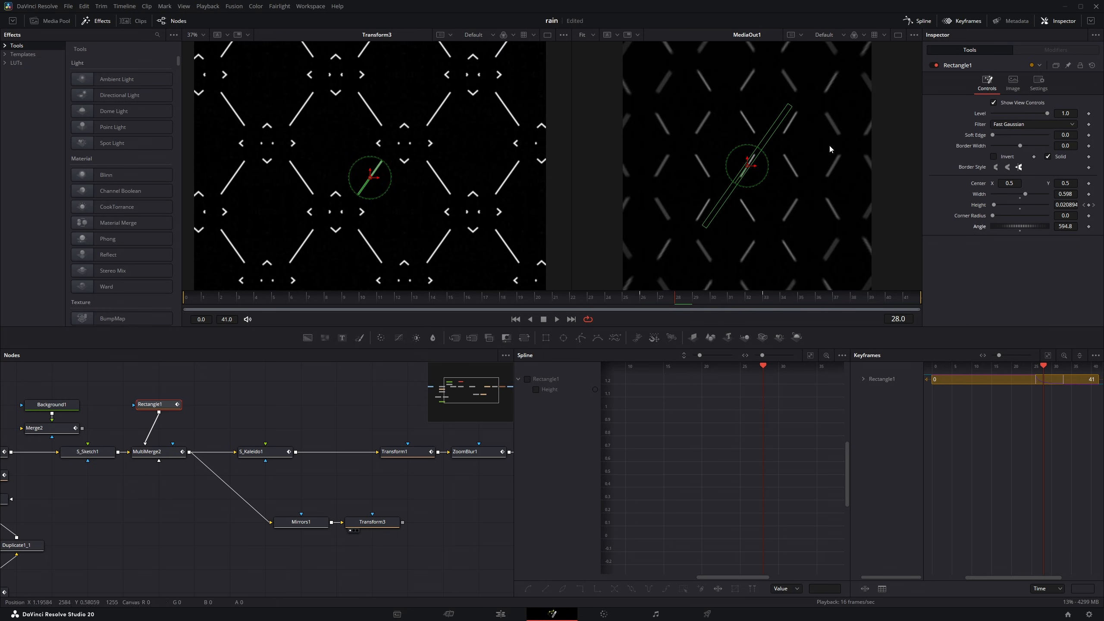
{"action": "key", "text": "ctrl+z"}
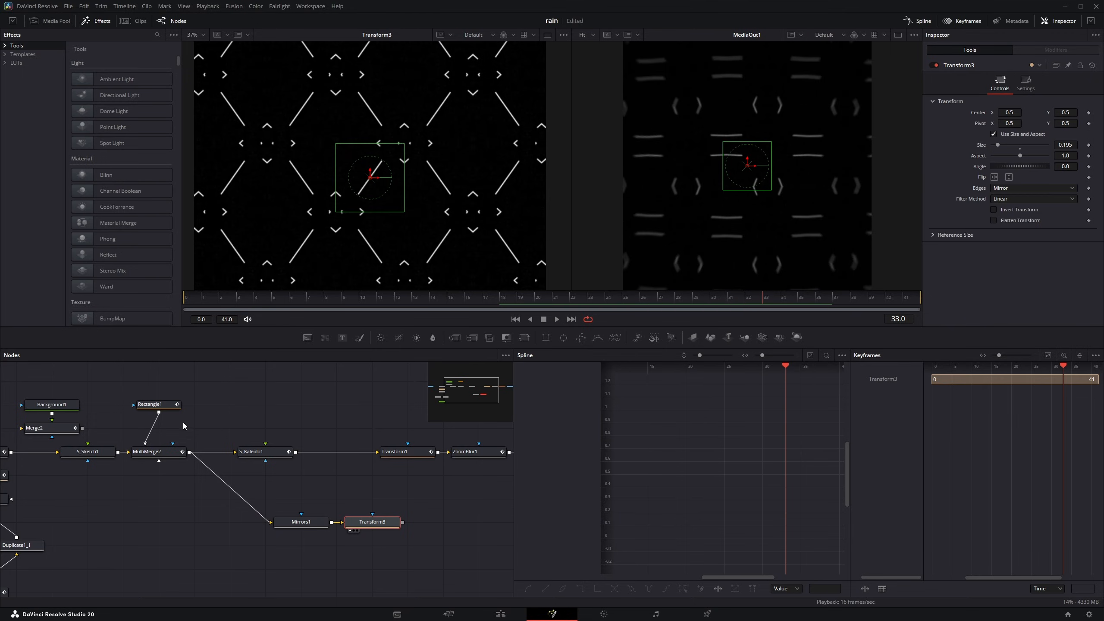
{"action": "key", "text": "ctrl+z"}
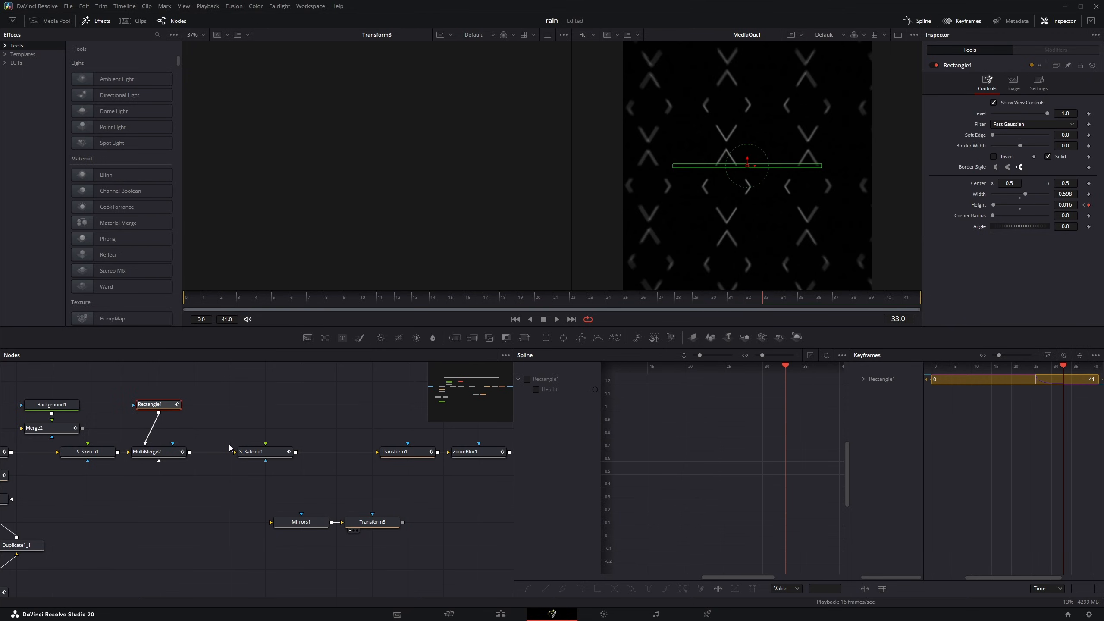
- View S_Kaleido1, show all its animation curves in the Spline editor, and play and scrub to examine the keyframed pattern
{"action": "left_click", "coordinate": [250, 451]}
{"action": "key", "text": "1"}
{"action": "left_click", "coordinate": [528, 378]}
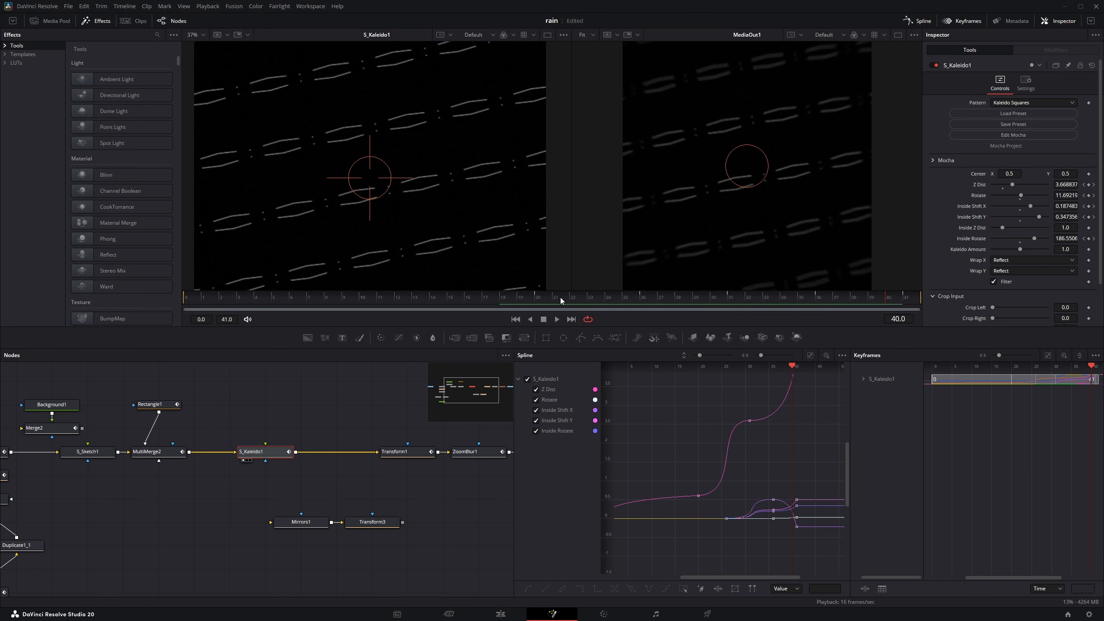
{"action": "left_click_drag", "start_coordinate": [543, 299], "coordinate": [753, 298]}
{"action": "key", "text": "space"}
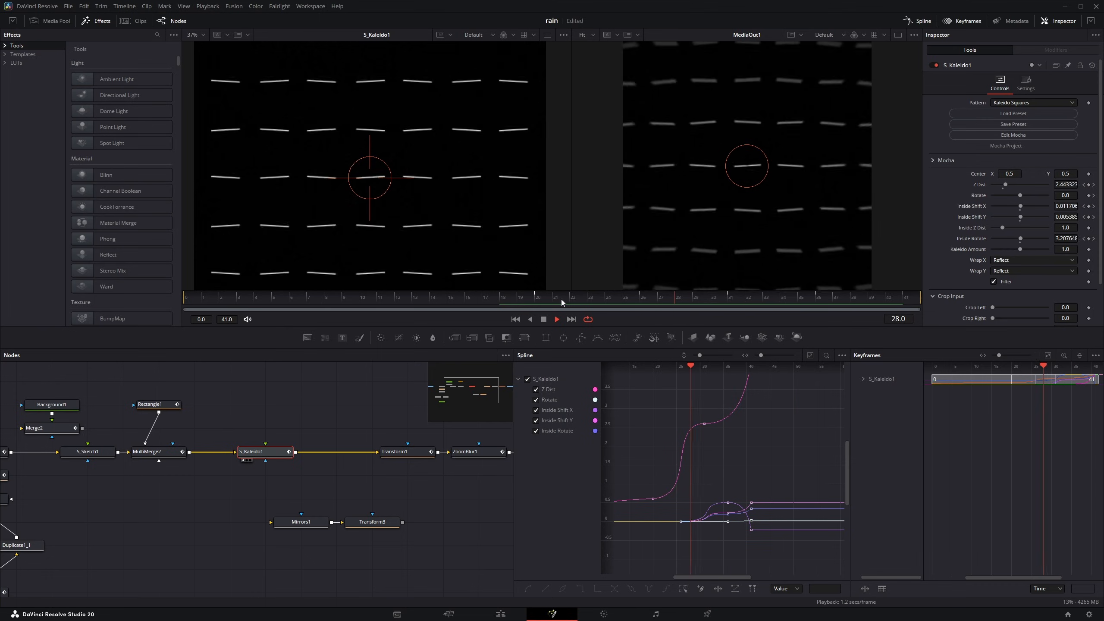
{"action": "key", "text": "space"}
{"action": "left_click_drag", "start_coordinate": [384, 476], "coordinate": [307, 486]}
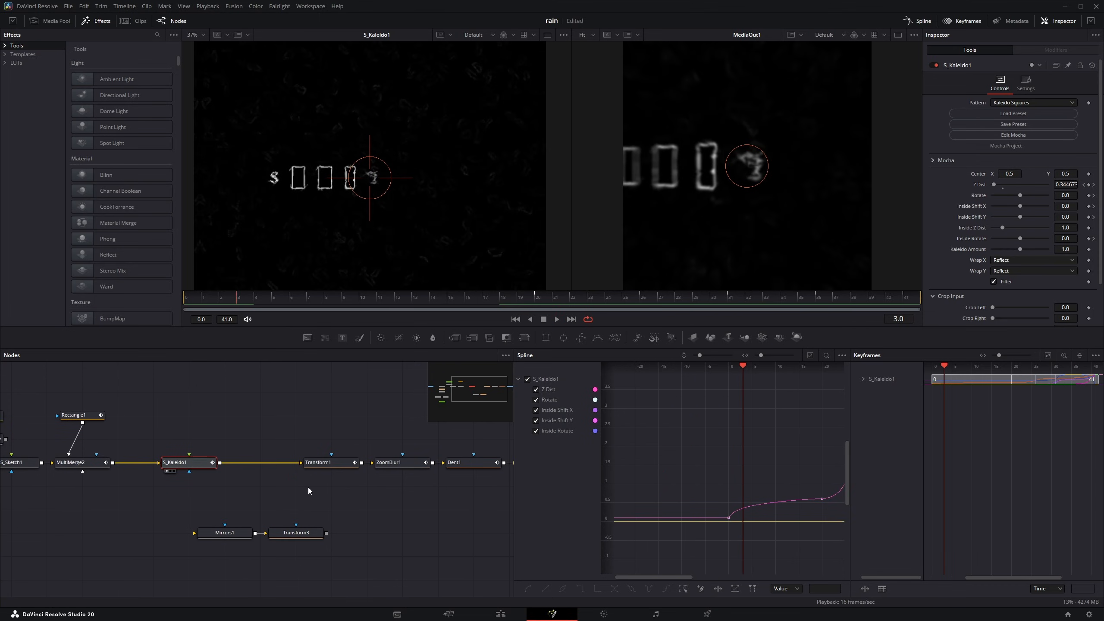
{"action": "left_click_drag", "start_coordinate": [593, 301], "coordinate": [756, 299]}
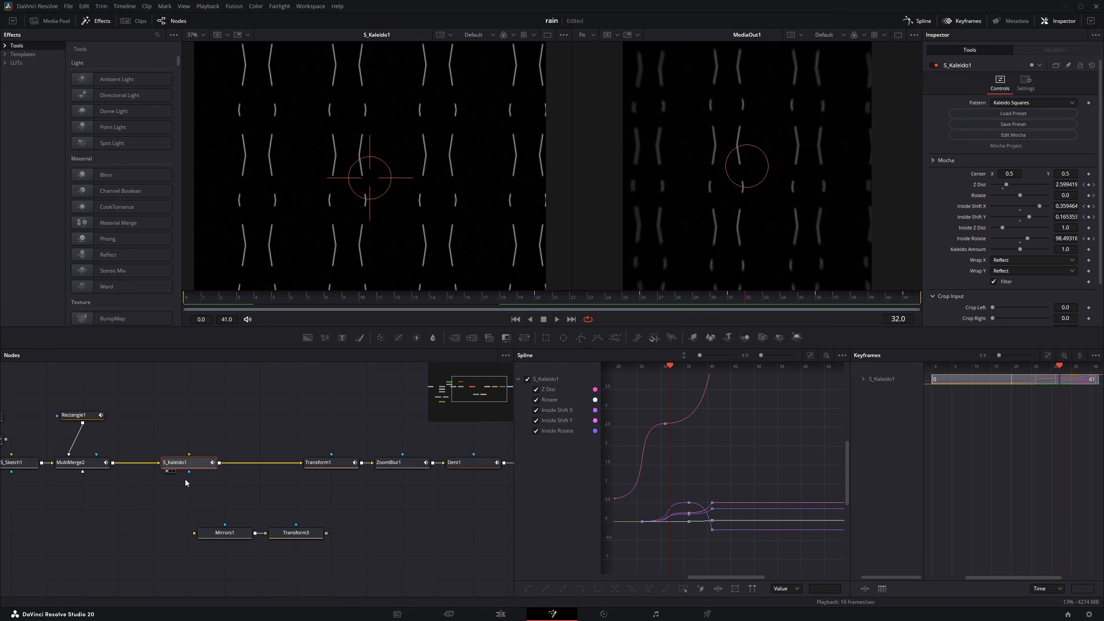
- Move S_Kaleido1 closer to Transform1, and try altering its Inside Rotate and the angle of Rectangle1
{"action": "left_click_drag", "start_coordinate": [190, 464], "coordinate": [226, 464]}
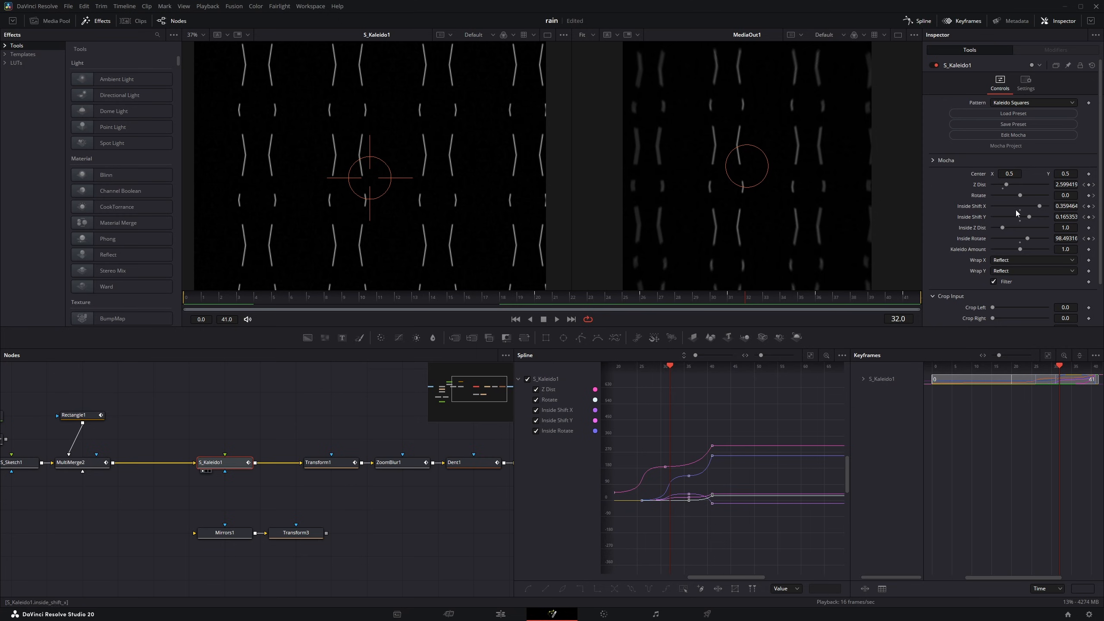
{"action": "mouse_move", "coordinate": [1019, 242]}
{"action": "left_mouse_down"}
{"action": "mouse_move", "coordinate": [1038, 236]}
{"action": "mouse_move", "coordinate": [1008, 236]}
{"action": "left_mouse_up"}
{"action": "key", "text": "ctrl+z"}
{"action": "left_click_drag", "start_coordinate": [247, 462], "coordinate": [391, 489]}
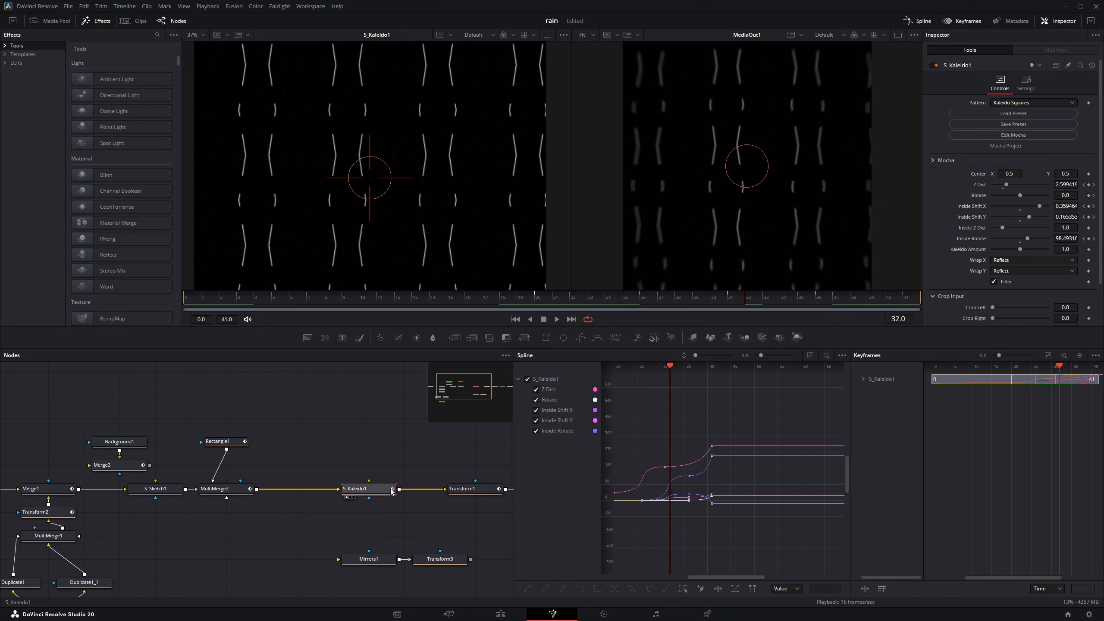
{"action": "left_click", "coordinate": [222, 442]}
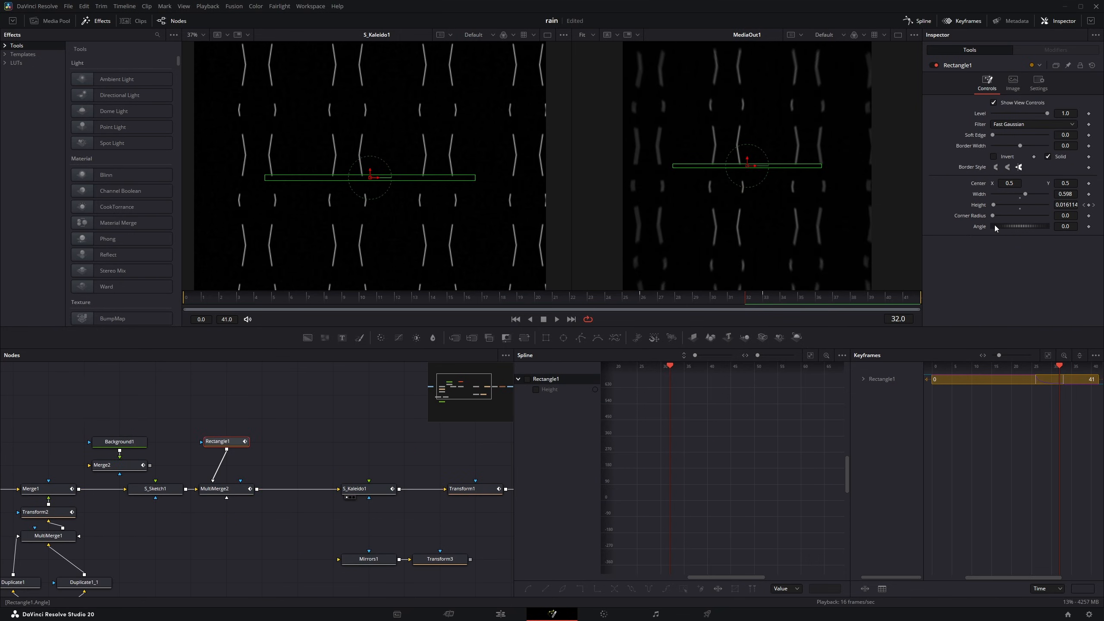
{"action": "left_click_drag", "start_coordinate": [994, 226], "coordinate": [1035, 225]}
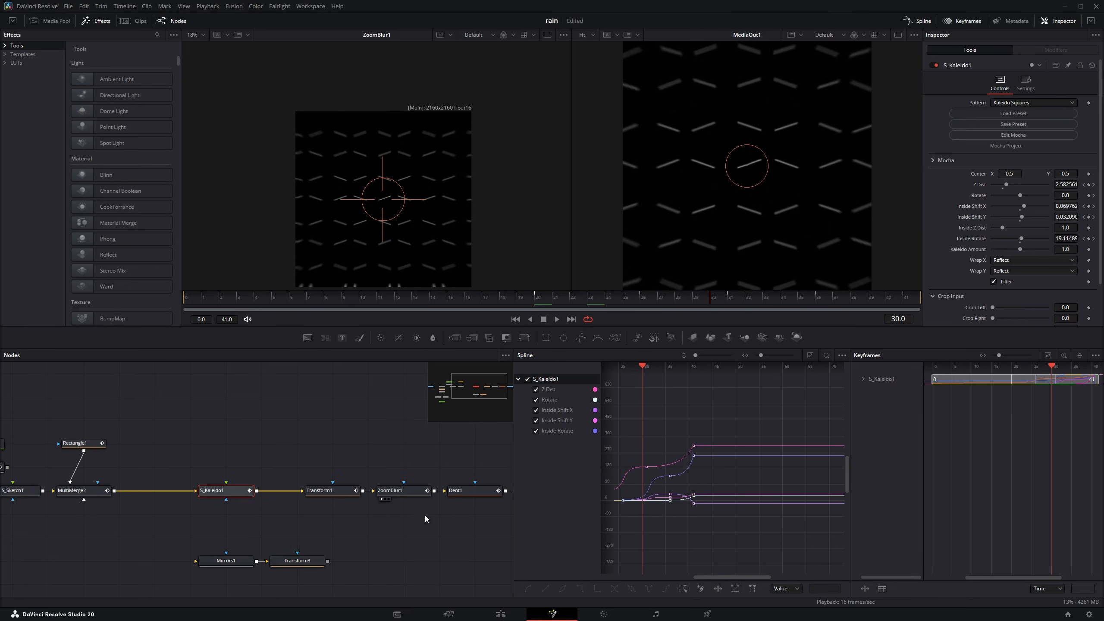
- View the ZoomBlur1 and Dent1 nodes at frame 10 to examine their effect on the SOMETIMES text
{"action": "left_click", "coordinate": [393, 495]}
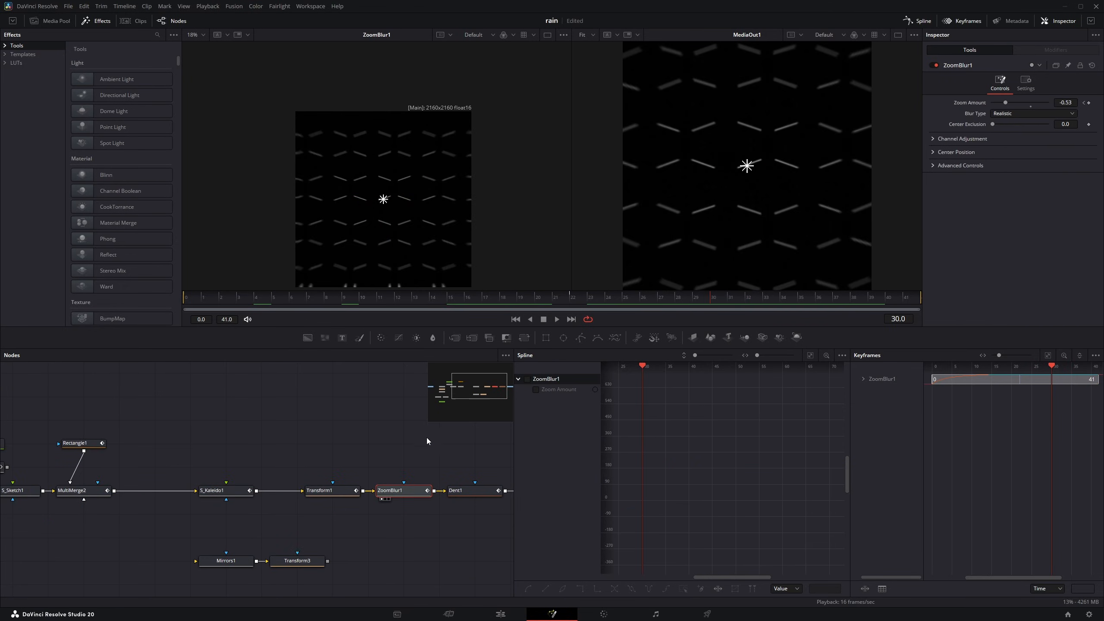
{"action": "scroll", "coordinate": [353, 247], "scroll_direction": "up", "scroll_amount": 2}
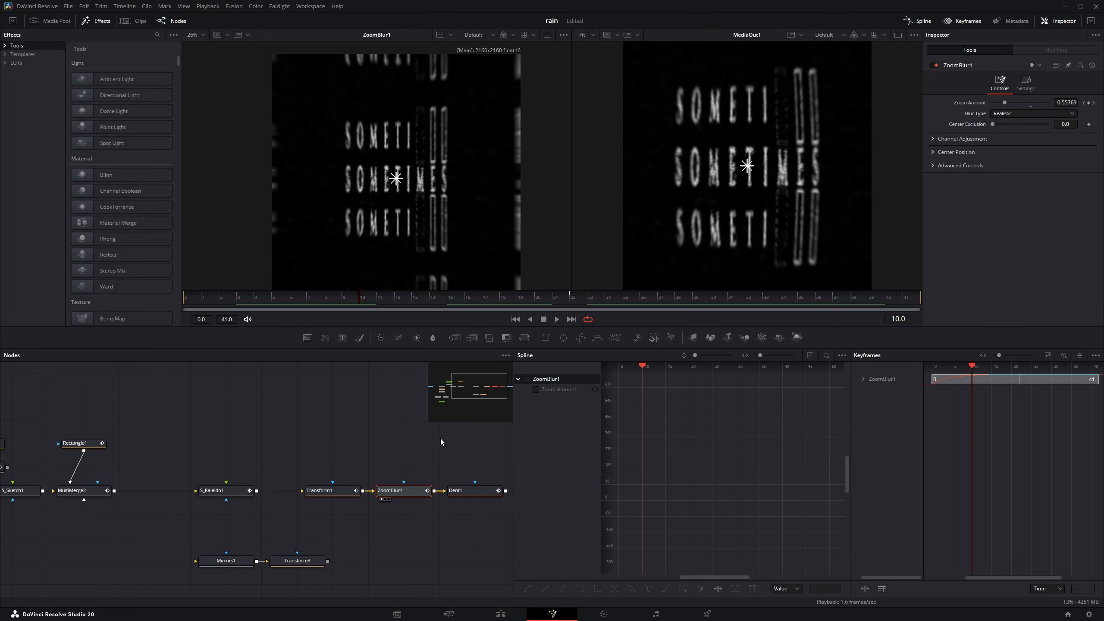
{"action": "left_click", "coordinate": [461, 490]}
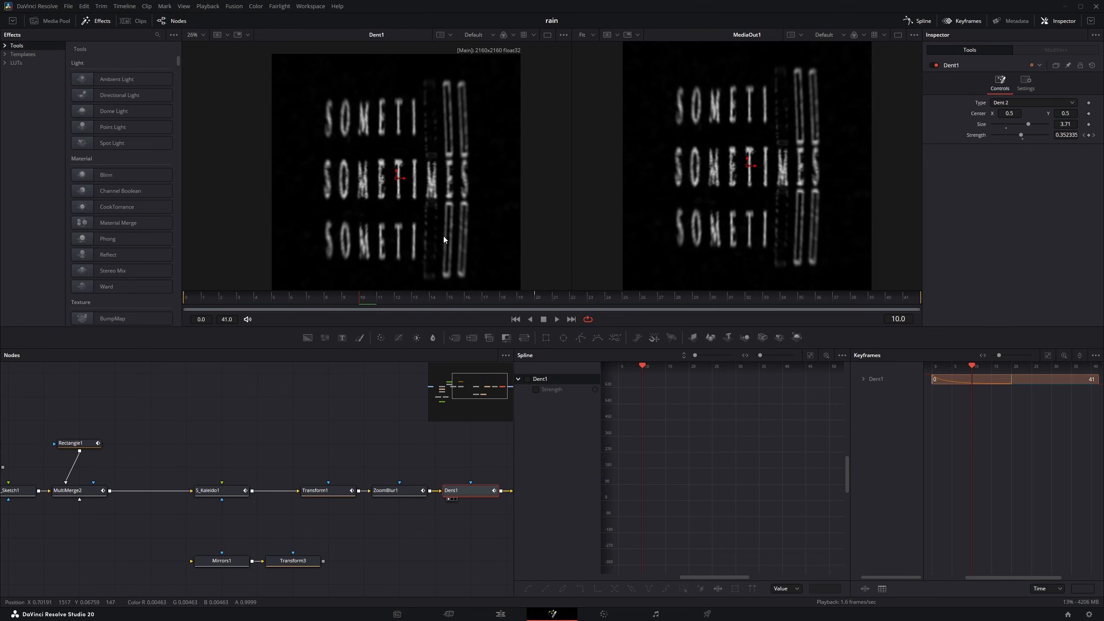
{"action": "scroll", "coordinate": [443, 239], "scroll_direction": "down", "scroll_amount": 3}
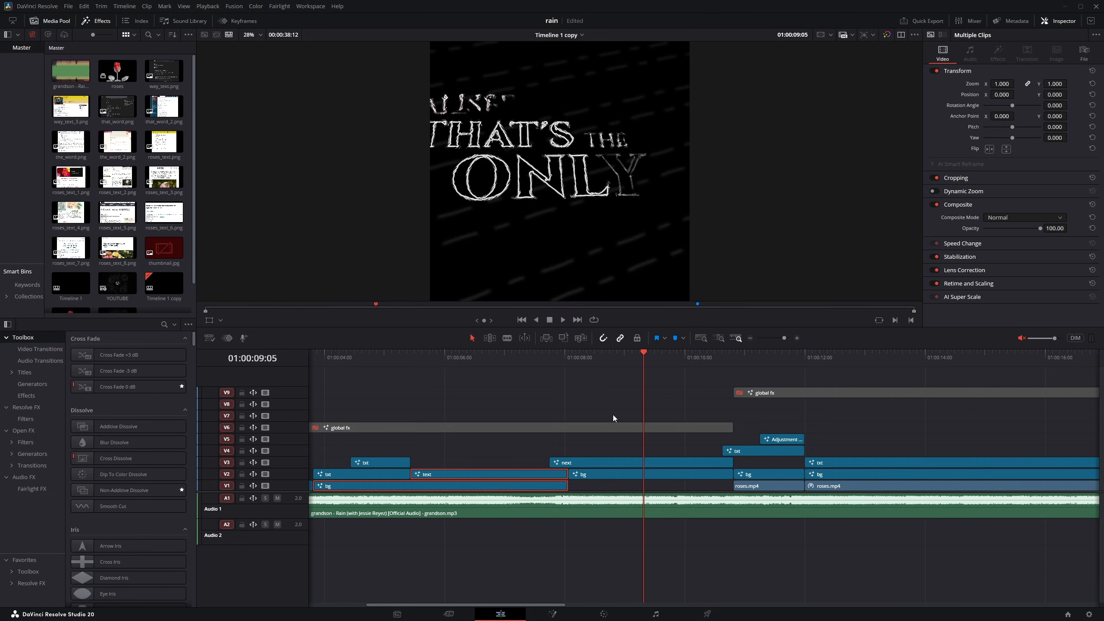
- Play the timeline through the CAUSE THAT'S THE ONLY text section
{"action": "left_click", "coordinate": [559, 353]}
{"action": "key", "text": "space"}
{"action": "key", "text": "space"}
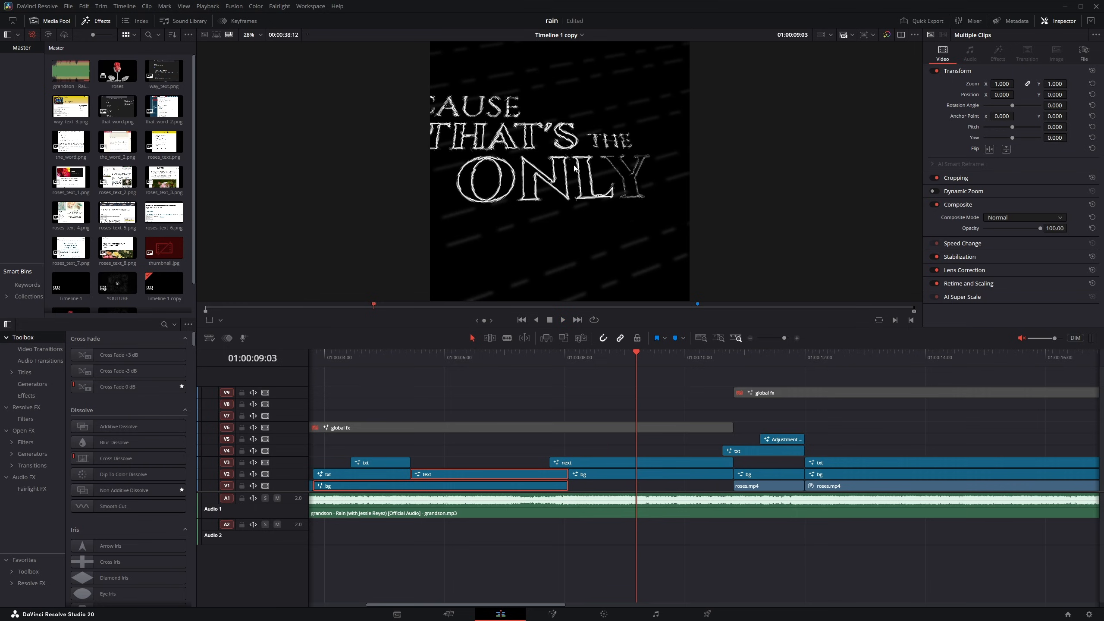
- Open the "next" clip on track V3 in Fusion and go to its first frame
{"action": "left_click", "coordinate": [612, 463]}
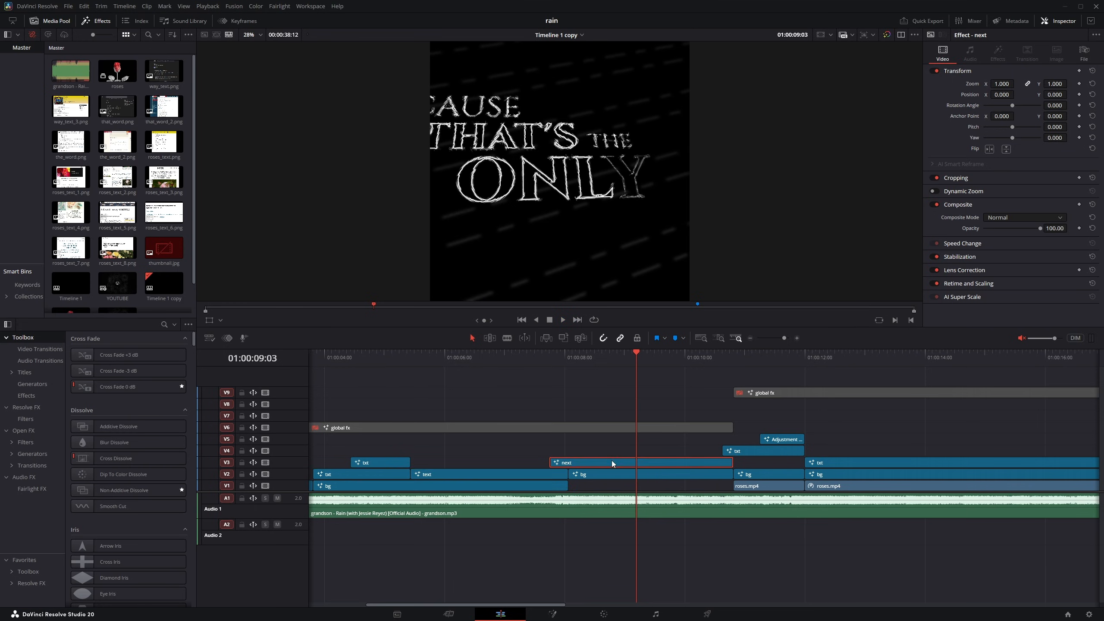
{"action": "left_click", "coordinate": [583, 354]}
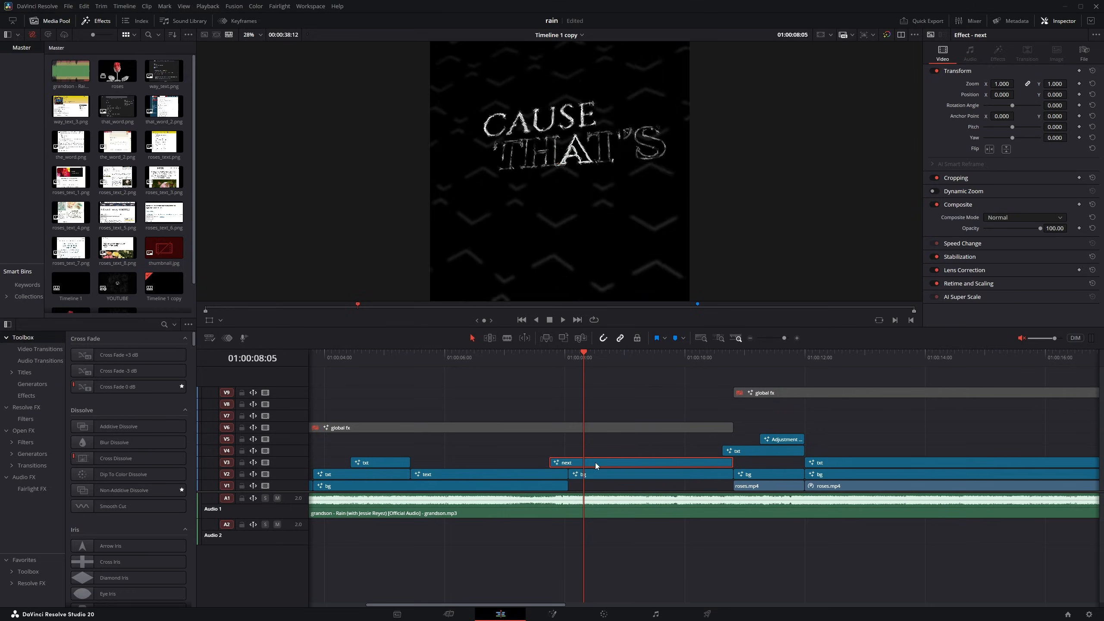
{"action": "key", "text": "shift+5"}
{"action": "left_click", "coordinate": [185, 298]}
- View MultiMerge1 and play to frame 23 to examine how the merged text layers animate in
{"action": "left_click_drag", "start_coordinate": [172, 438], "coordinate": [274, 430]}
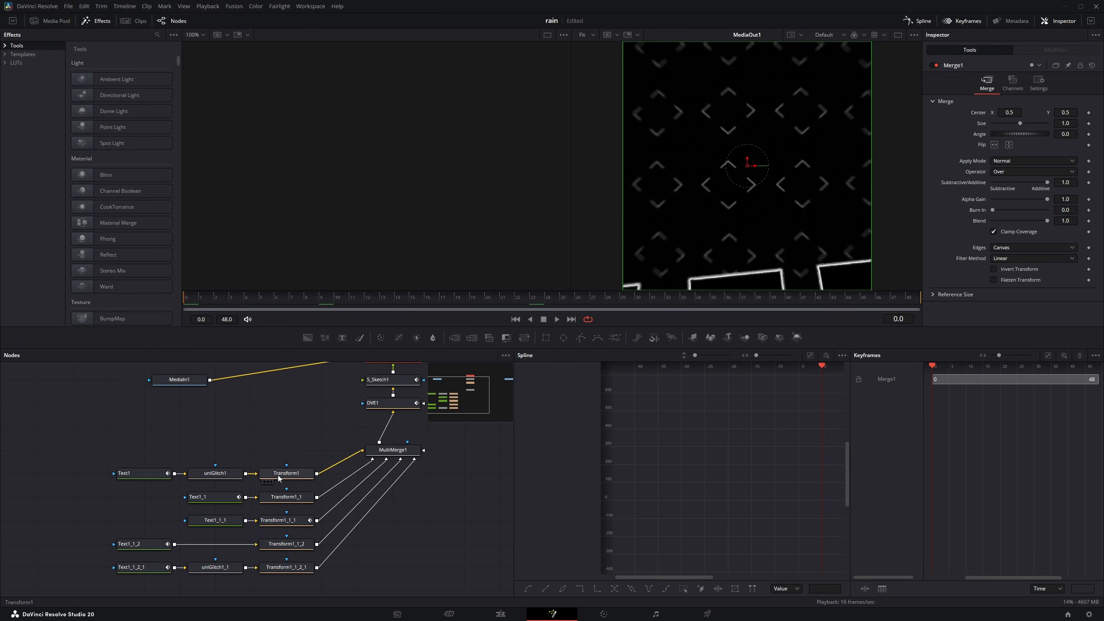
{"action": "left_click", "coordinate": [391, 450]}
{"action": "key", "text": "1"}
{"action": "key", "text": "space"}
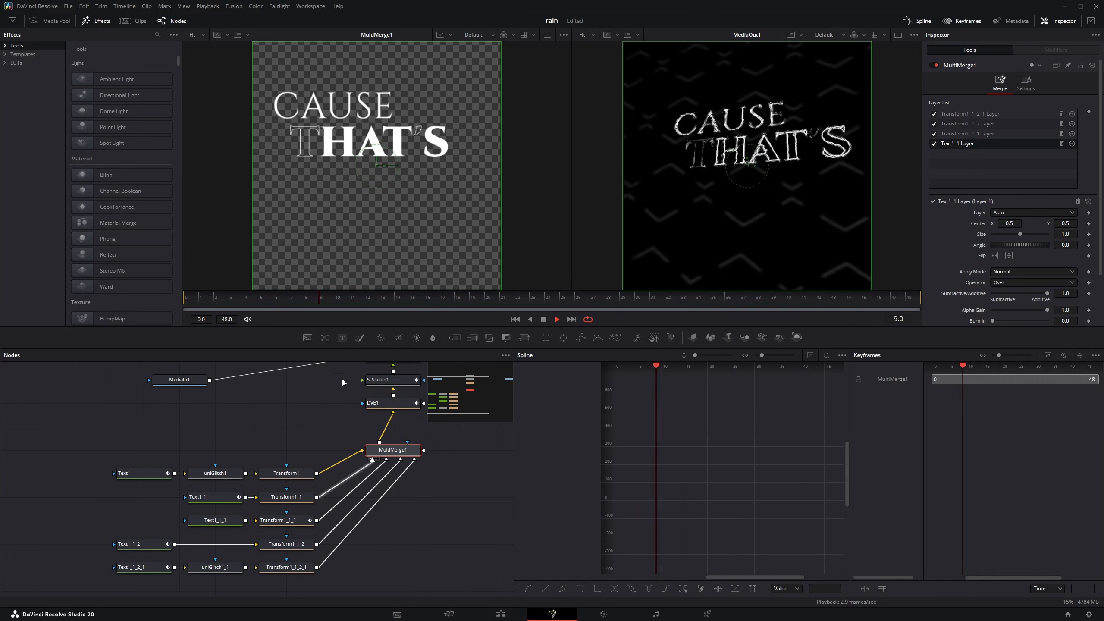
{"action": "key", "text": "space"}
- View the Text1_1_2 node and open the Shading settings of its Follower2 modifier
{"action": "left_click_drag", "start_coordinate": [195, 454], "coordinate": [158, 420]}
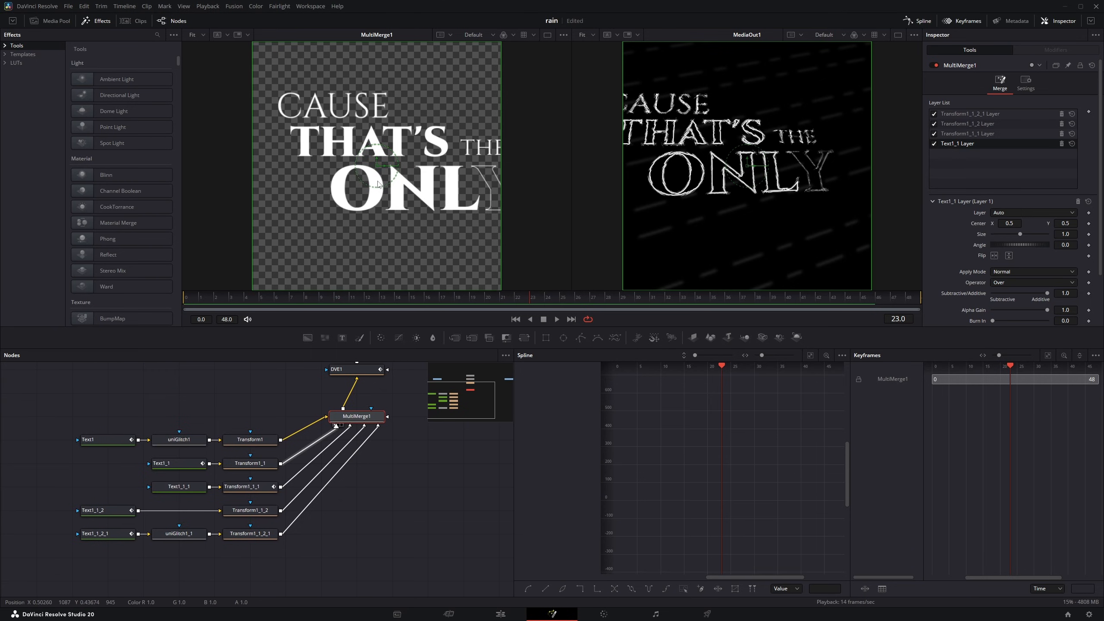
{"action": "left_click", "coordinate": [114, 510]}
{"action": "key", "text": "1"}
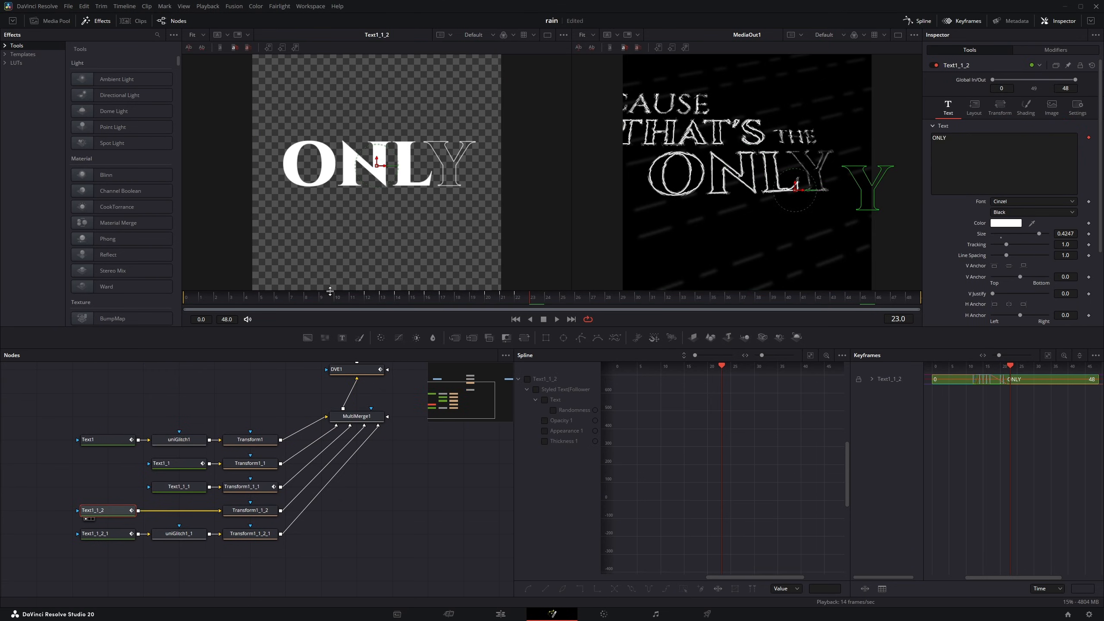
{"action": "left_click", "coordinate": [1025, 49]}
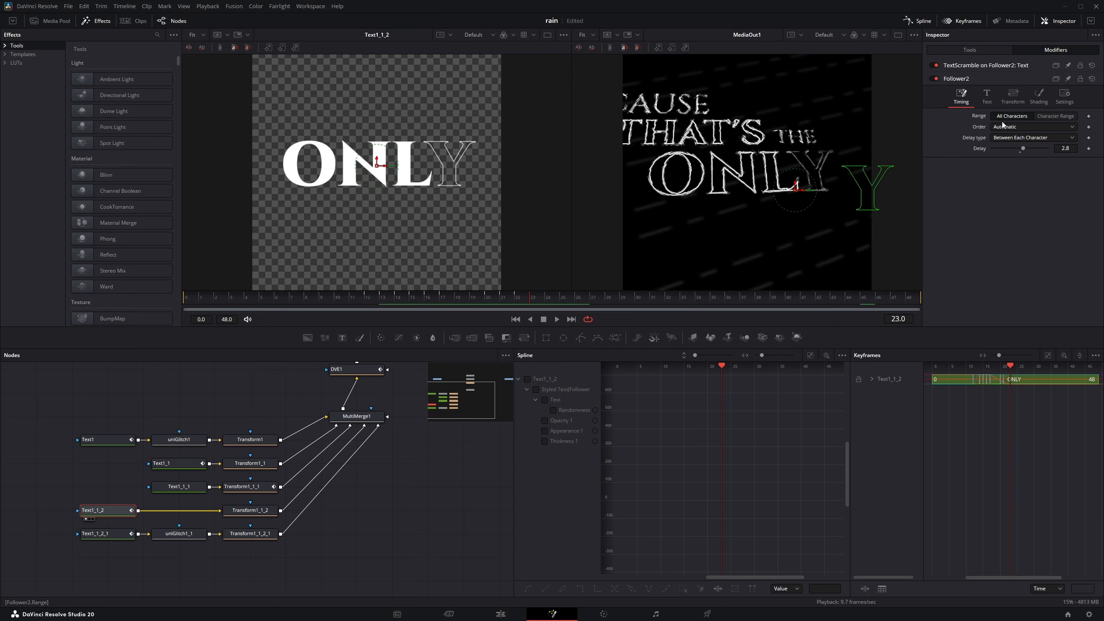
{"action": "left_click", "coordinate": [1038, 97]}
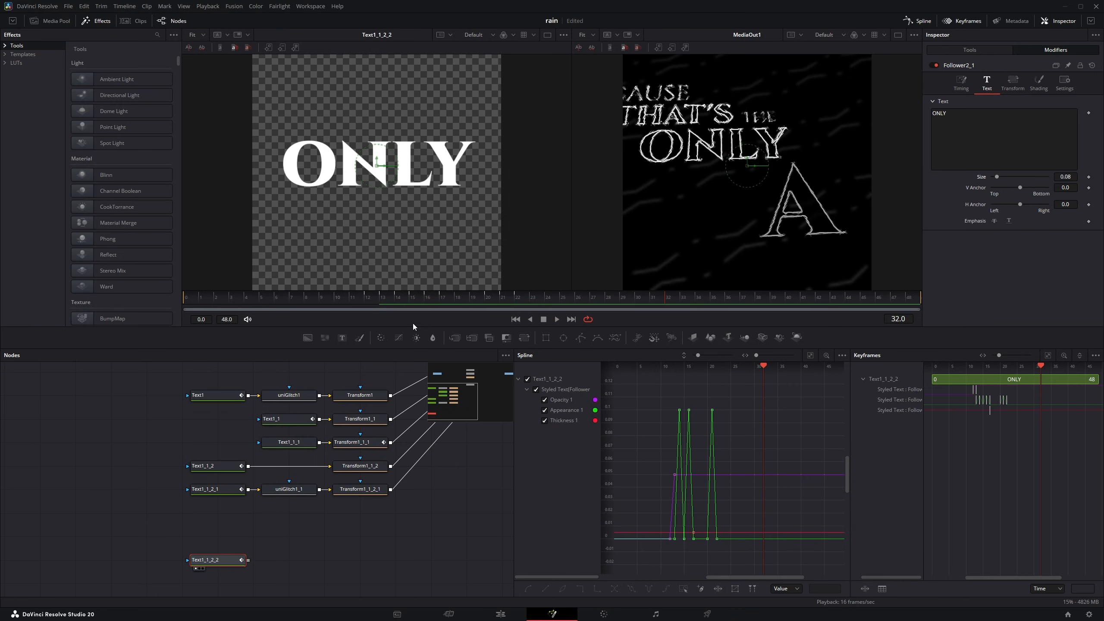
- Replay Text1_1_2_2 from about frame 12, stepping frame by frame to frame 22 to examine its opacity and appearance keyframes
{"action": "left_click", "coordinate": [372, 299]}
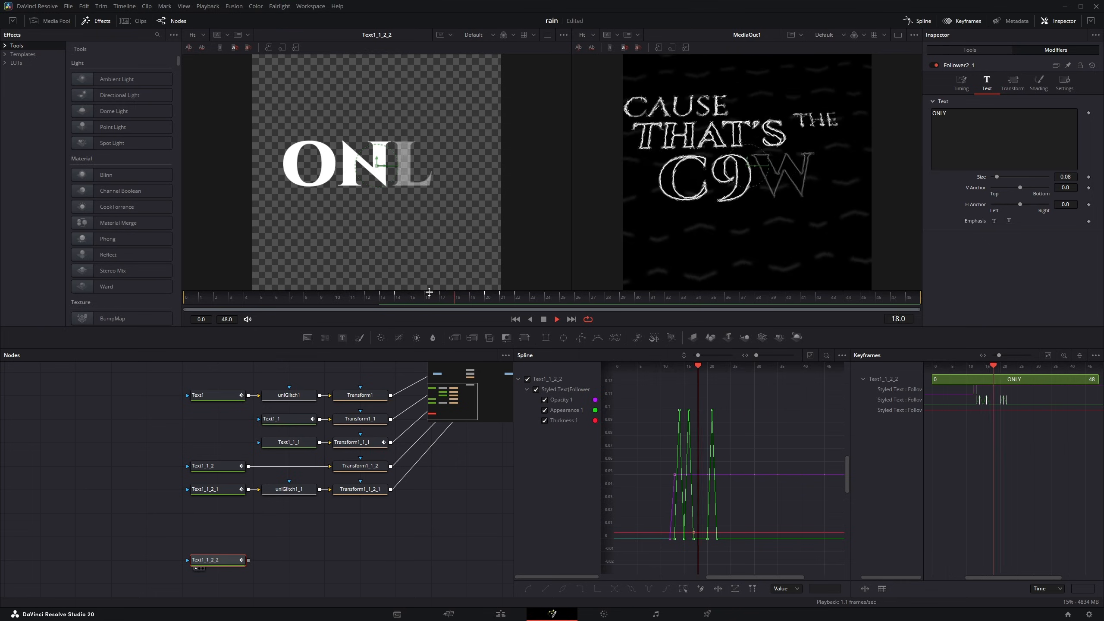
{"action": "left_click", "coordinate": [363, 300]}
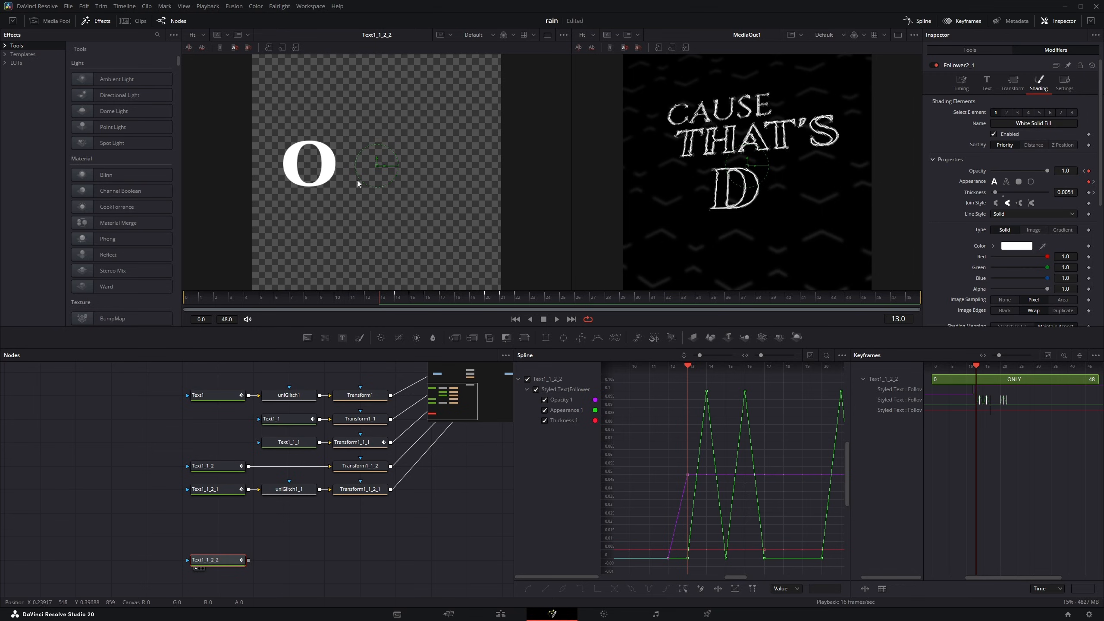
{"action": "key", "text": "Right"}
{"action": "key", "text": "Right"}
{"action": "key", "text": "Right"}
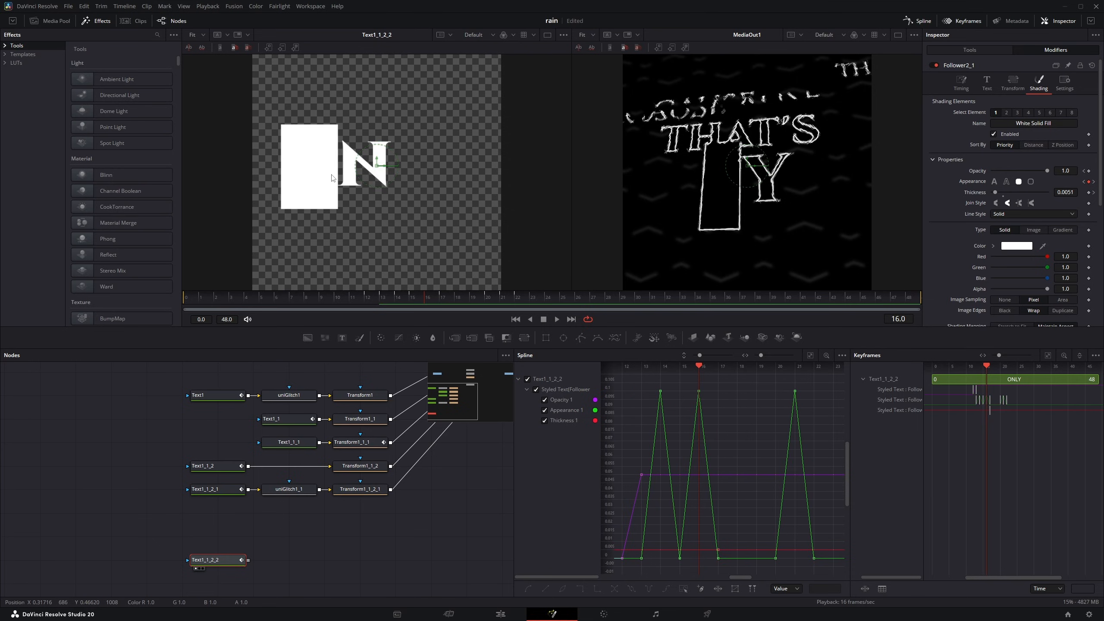
{"action": "key", "text": "Right"}
{"action": "key", "text": "Right"}
{"action": "key", "text": "Right"}
{"action": "key", "text": "Right"}
{"action": "key", "text": "Right"}
{"action": "key", "text": "Right"}
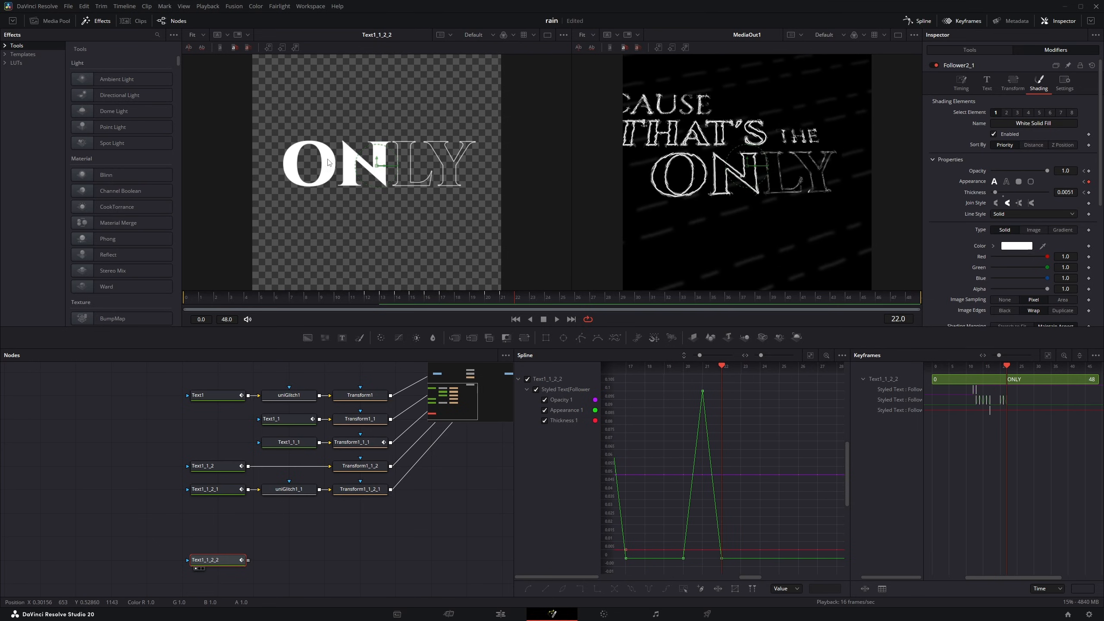
- Step on to frame 25 and back to frame 21 to compare the letter appearances with the Follower2_1 appearance curve
{"action": "key", "text": "Right"}
{"action": "key", "text": "Right"}
{"action": "key", "text": "Right"}
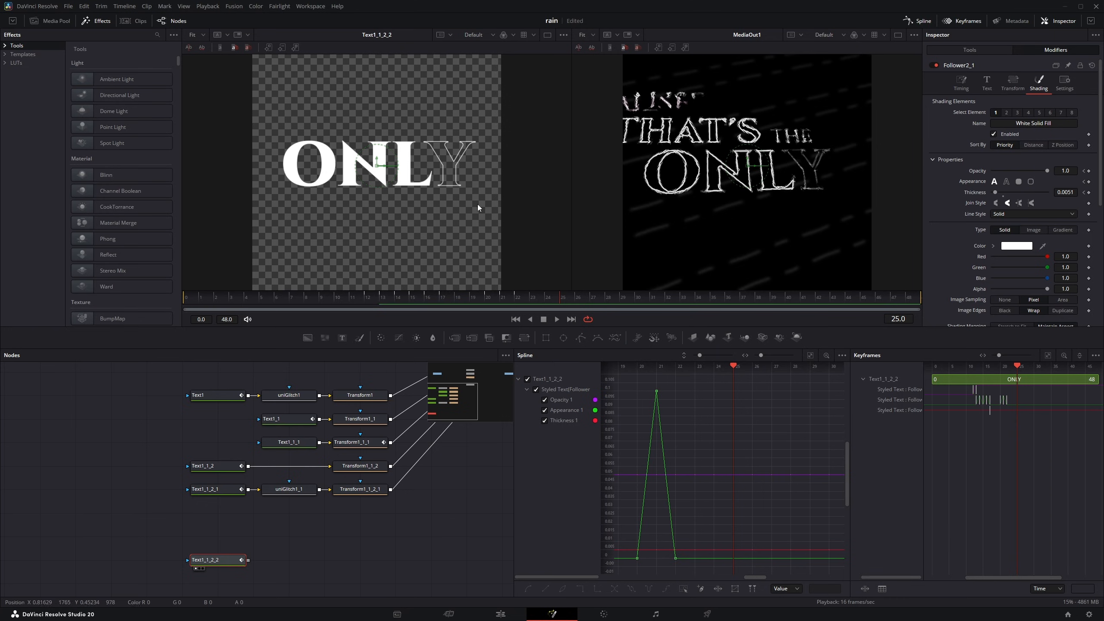
{"action": "key", "text": "Left"}
{"action": "key", "text": "Left"}
{"action": "key", "text": "Left"}
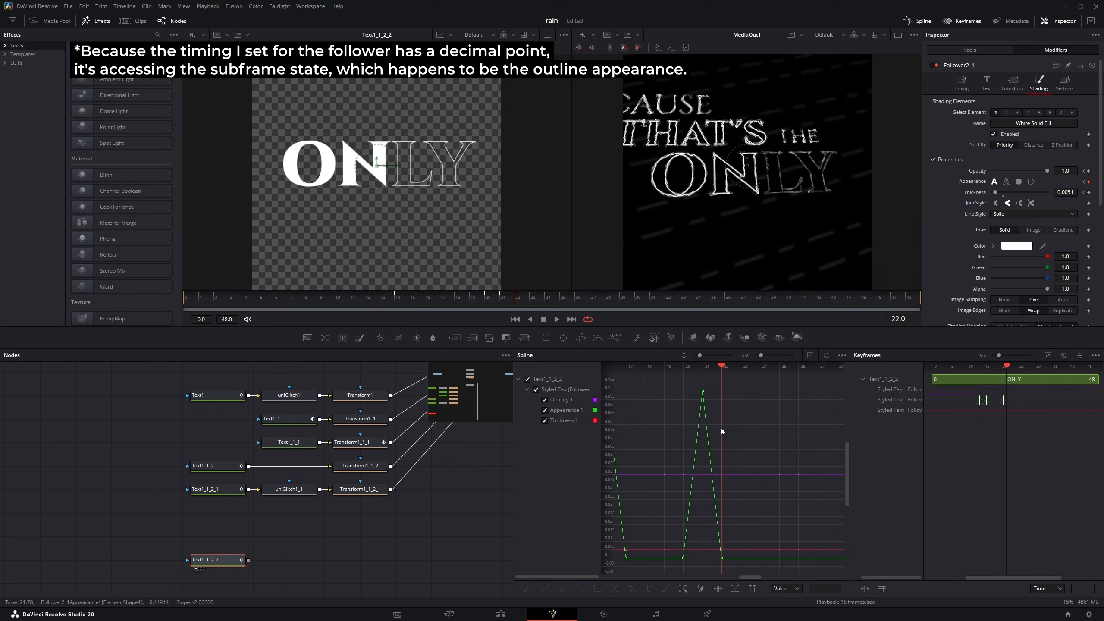
{"action": "key", "text": "Left"}
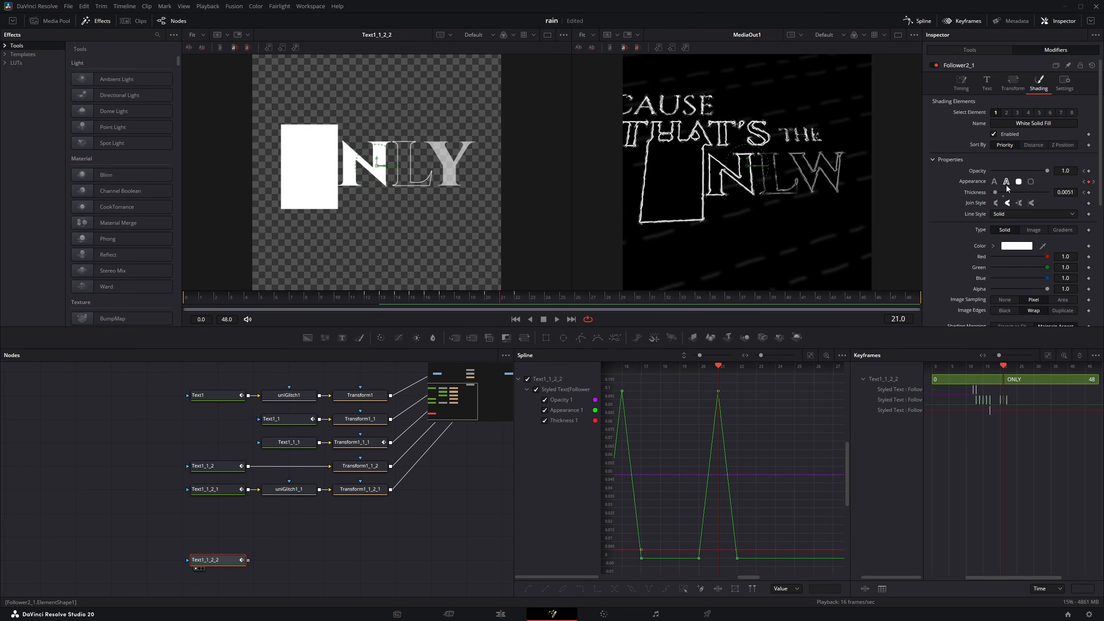
- Play Text1_1_2_2 through its keyframes up to frame 30 to examine the letter-by-letter appearance changes
{"action": "key", "text": "space"}
{"action": "key", "text": "Left"}
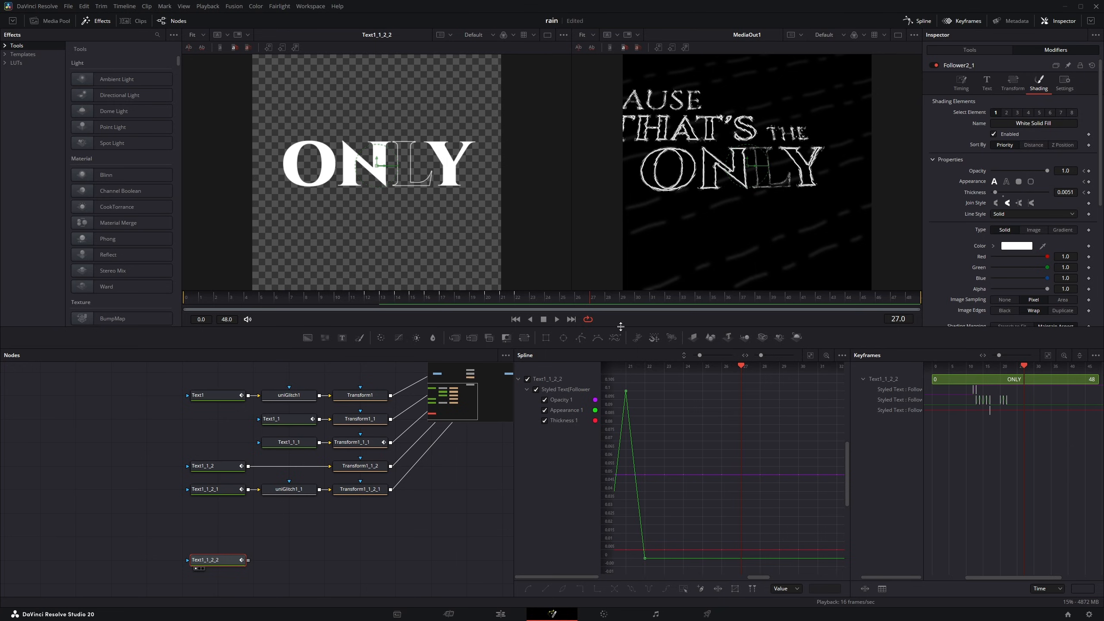
{"action": "key", "text": "space"}
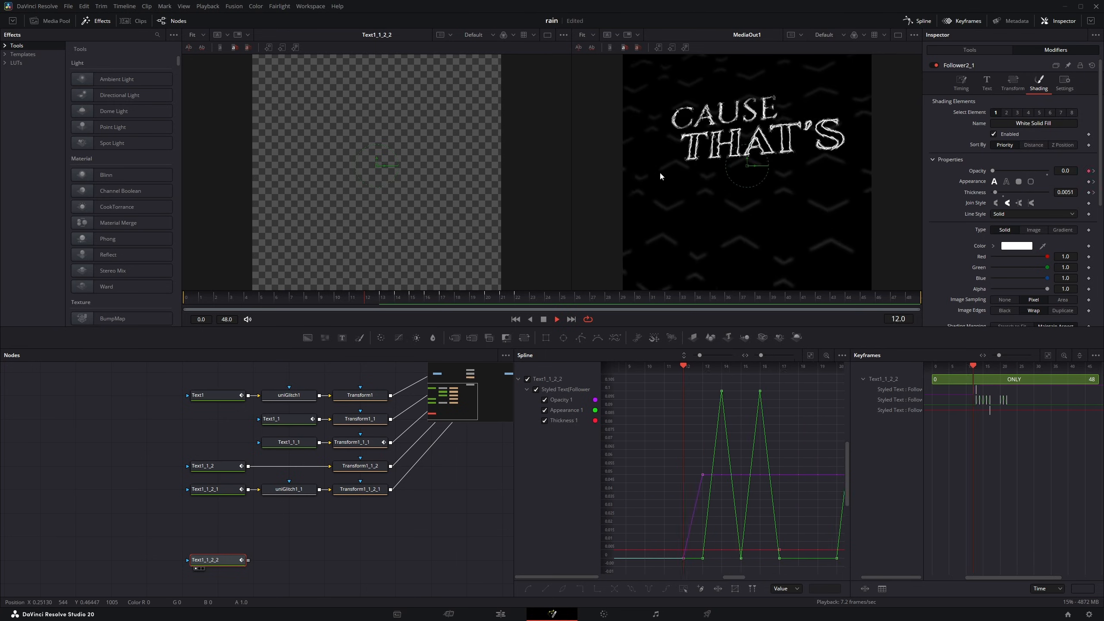
{"action": "key", "text": "space"}
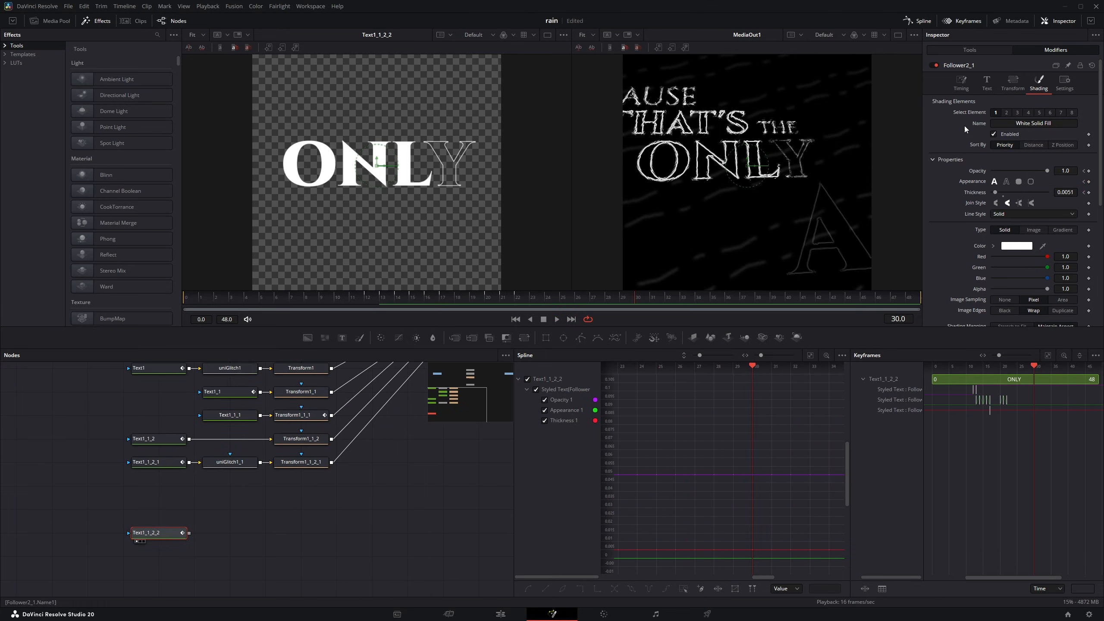
- Add a TextScramble modifier to the Follower2_1 text of Text1_1_2_2 and go back to frame 12
{"action": "left_click", "coordinate": [983, 81]}
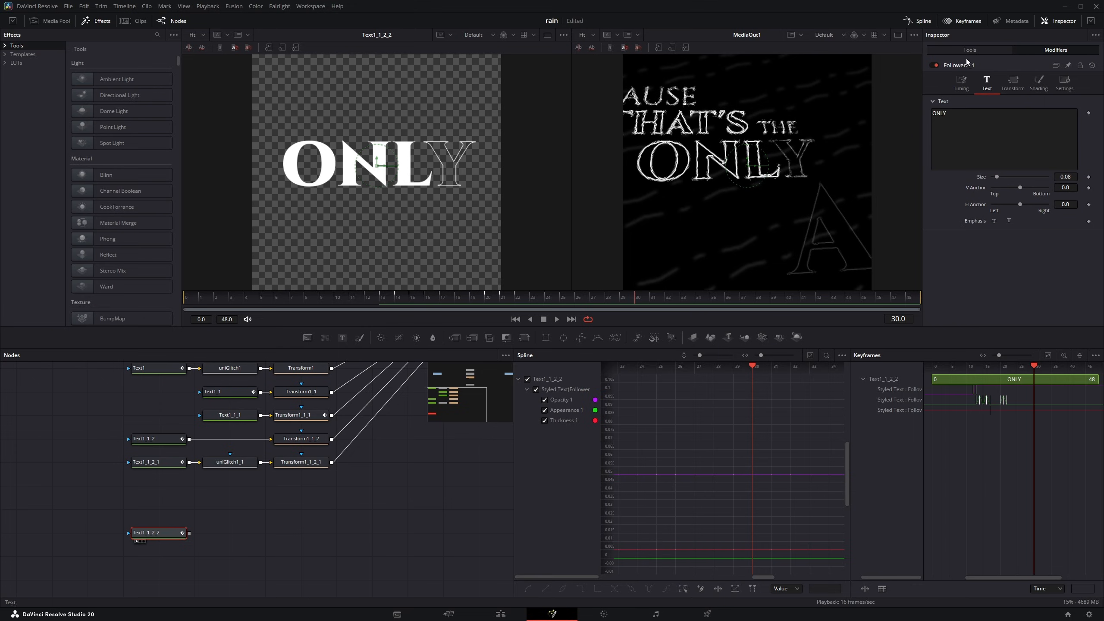
{"action": "right_click", "coordinate": [963, 137]}
{"action": "left_click", "coordinate": [989, 222]}
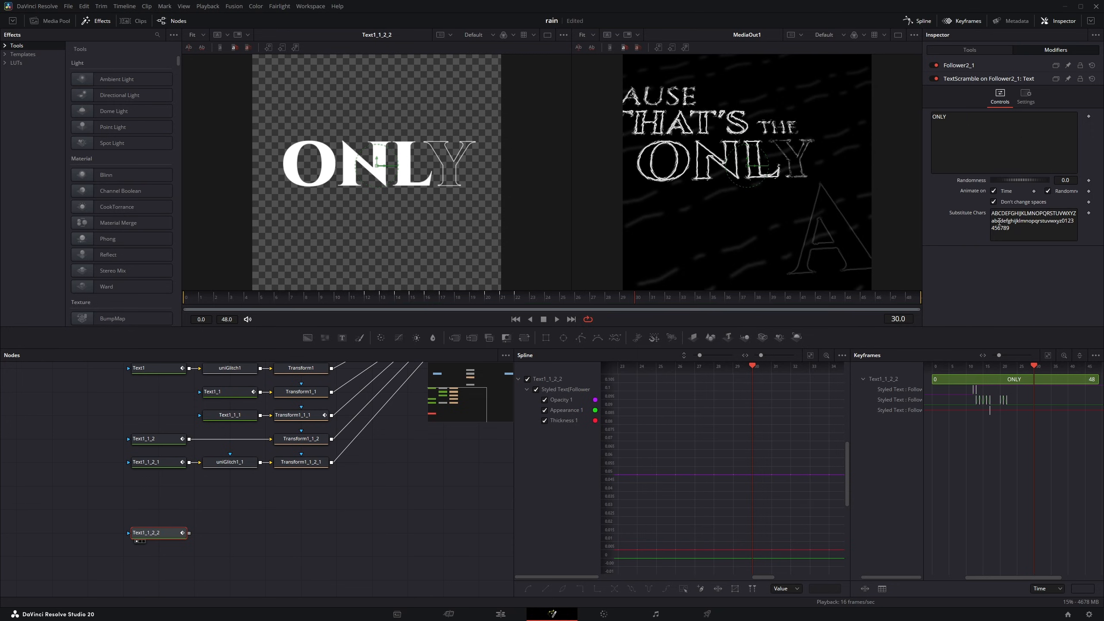
{"action": "left_click_drag", "start_coordinate": [414, 299], "coordinate": [375, 300]}
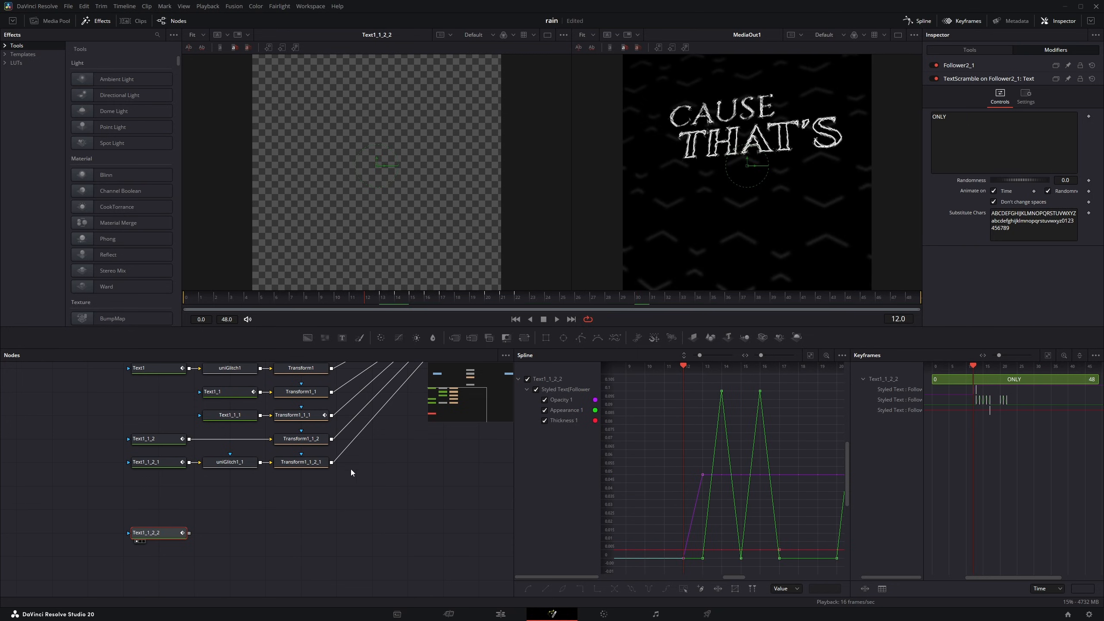
- Scrub through Text1_1_2 to examine its scrambled ONLY text, and select the WAY text node Text1_1_2_1
{"action": "left_click", "coordinate": [185, 449]}
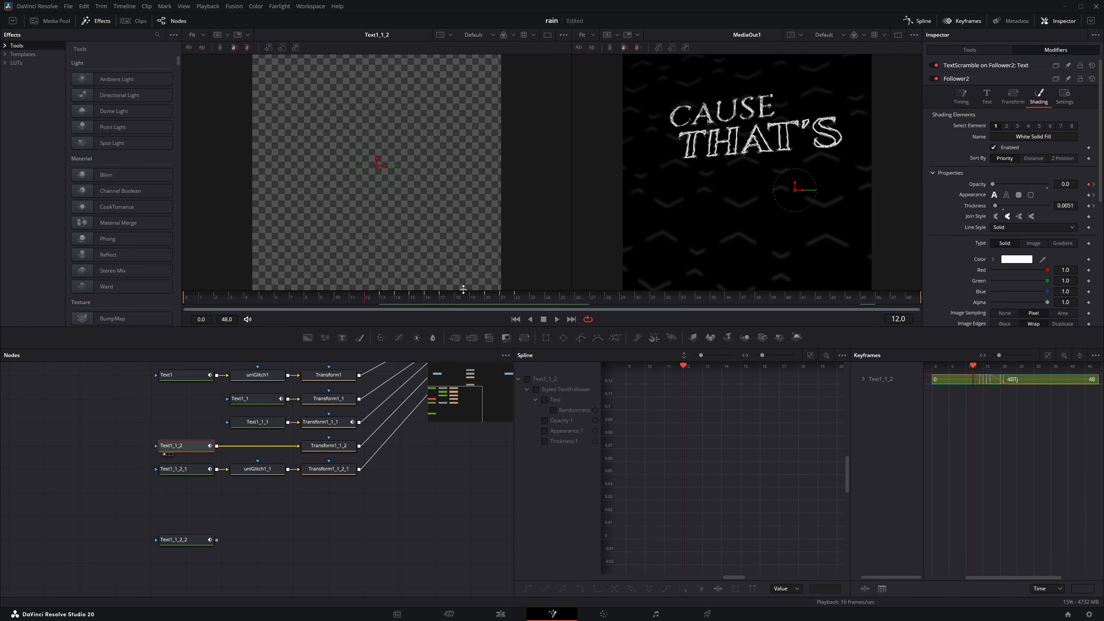
{"action": "left_click_drag", "start_coordinate": [364, 298], "coordinate": [528, 296]}
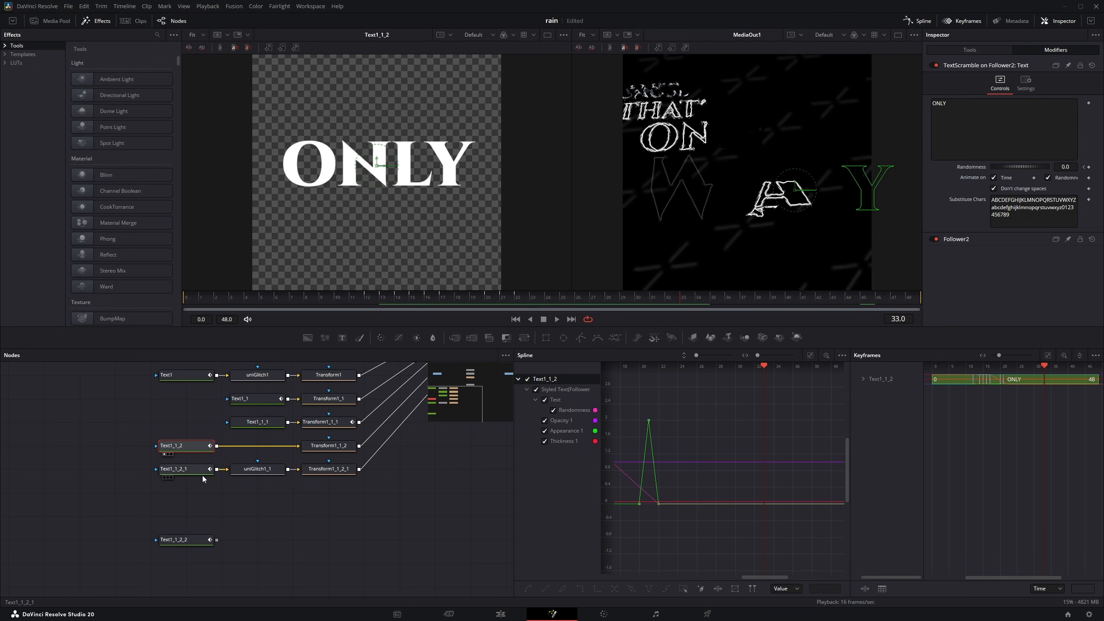
{"action": "left_click", "coordinate": [200, 470]}
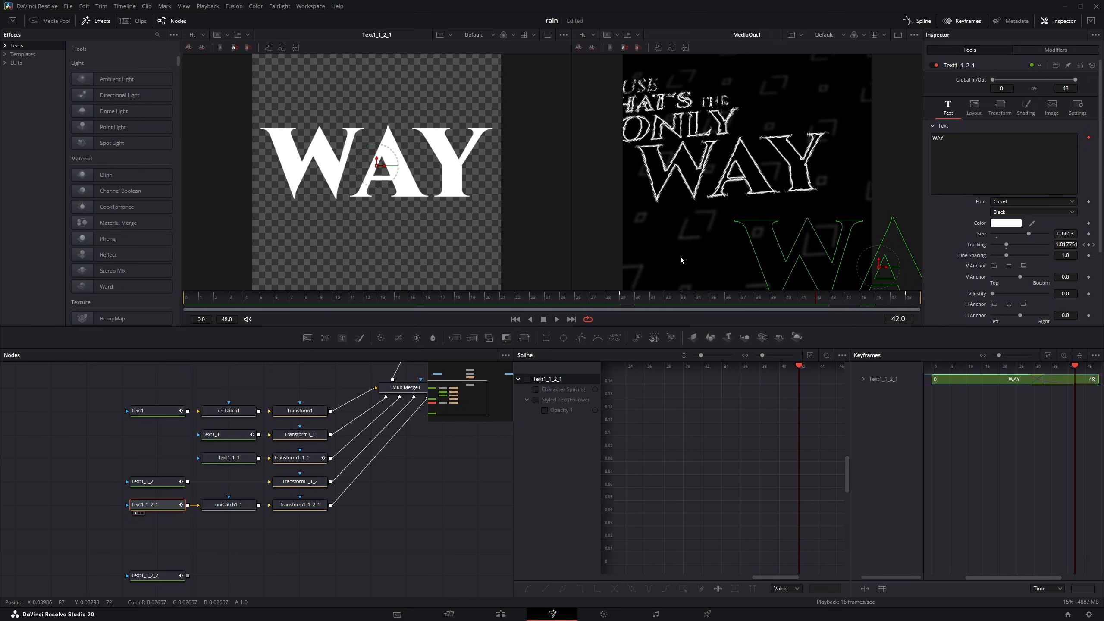
- View MultiMerge1 and play the composition from frame 0 to examine all text layers animating together
{"action": "left_click_drag", "start_coordinate": [367, 471], "coordinate": [356, 487]}
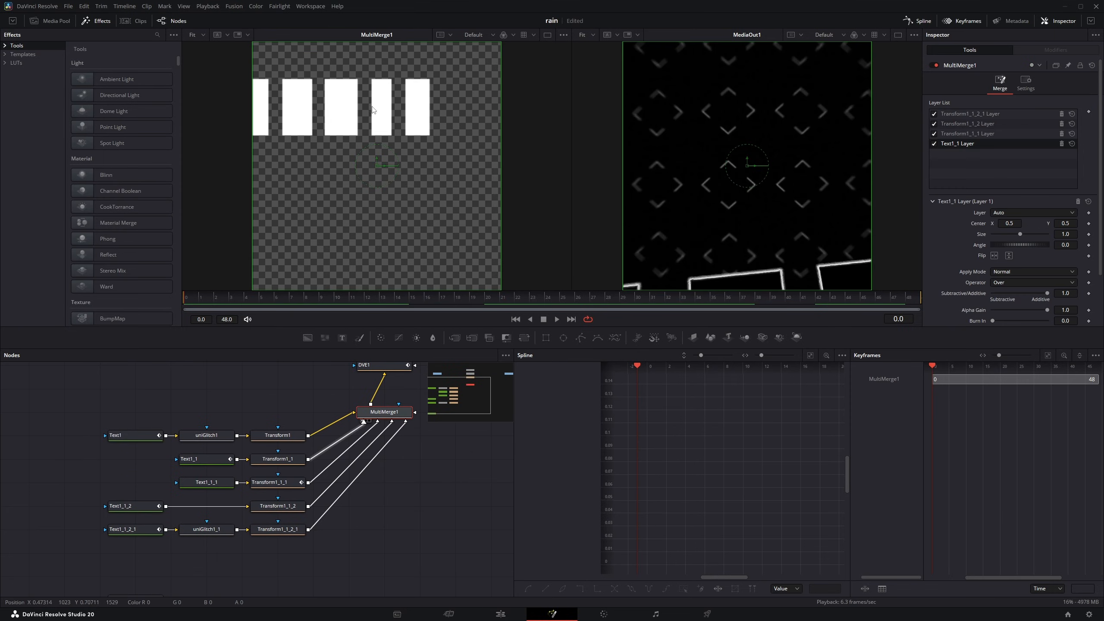
{"action": "key", "text": "space"}
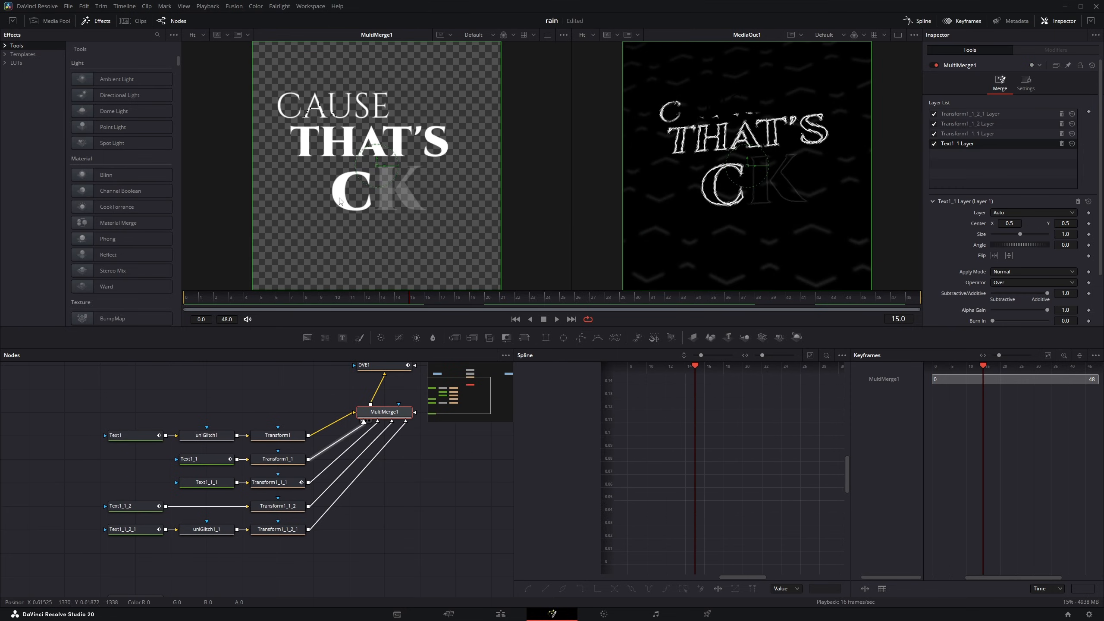
{"action": "key", "text": "space"}
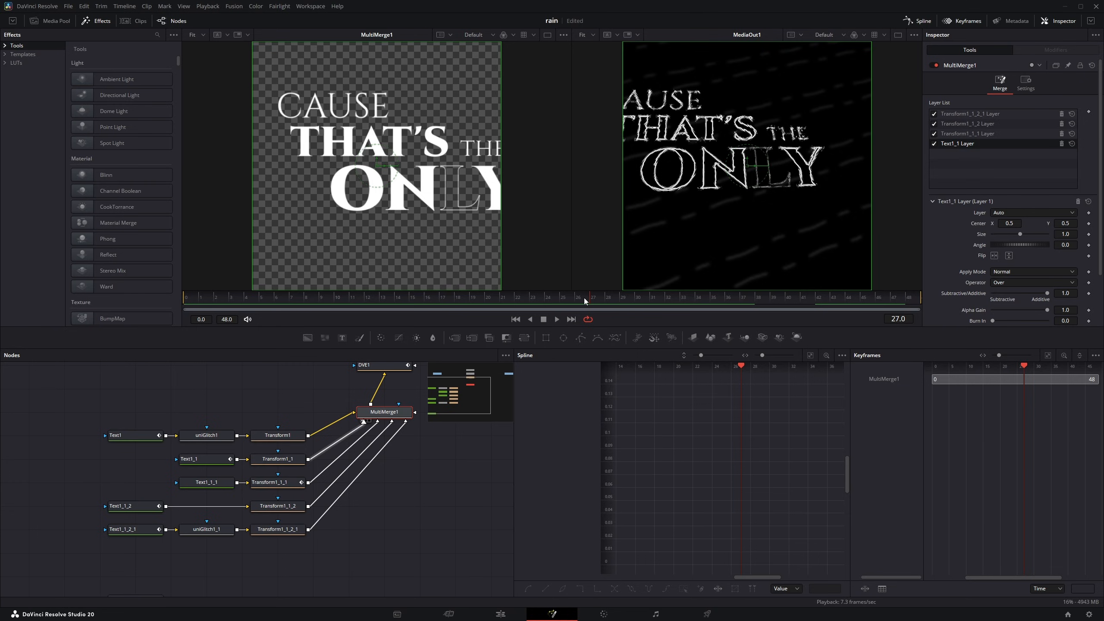
{"action": "key", "text": "space"}
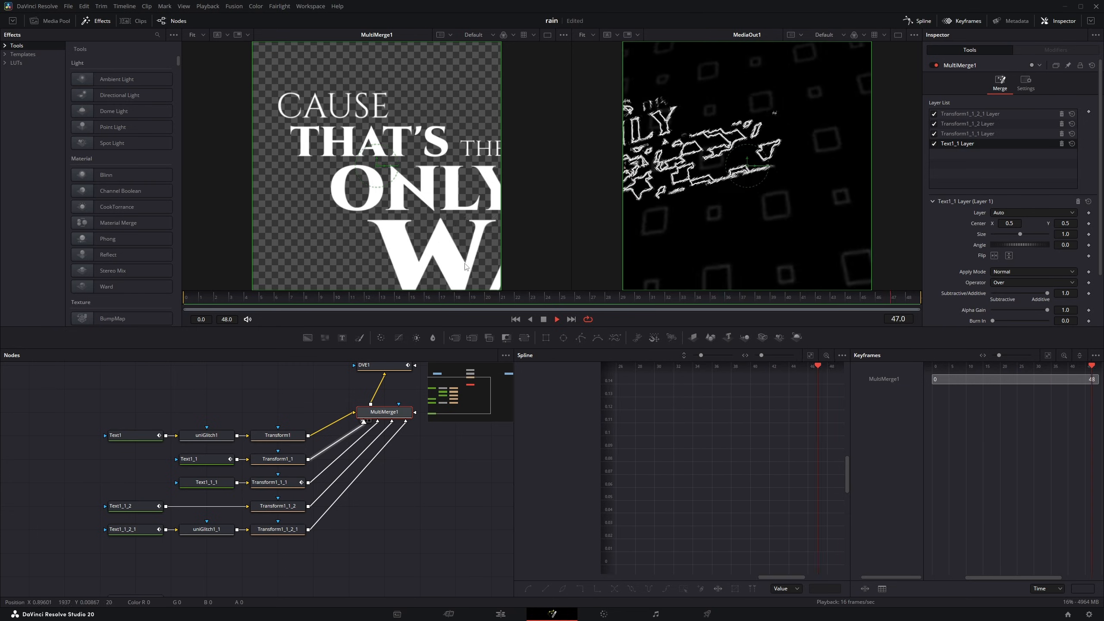
{"action": "key", "text": "space"}
- View uniGlitch1, search the effects for "digital" and connect a Digital Glitch effect to the CAUSE text node
{"action": "left_click", "coordinate": [225, 438]}
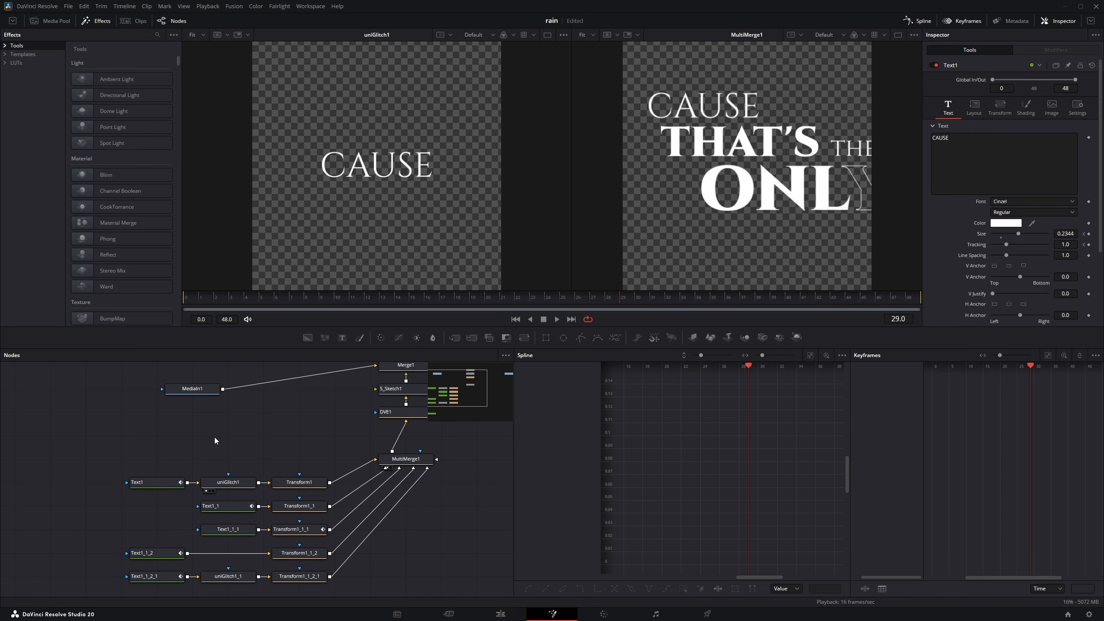
{"action": "key", "text": "shift+space"}
{"action": "type", "text": "xf"}
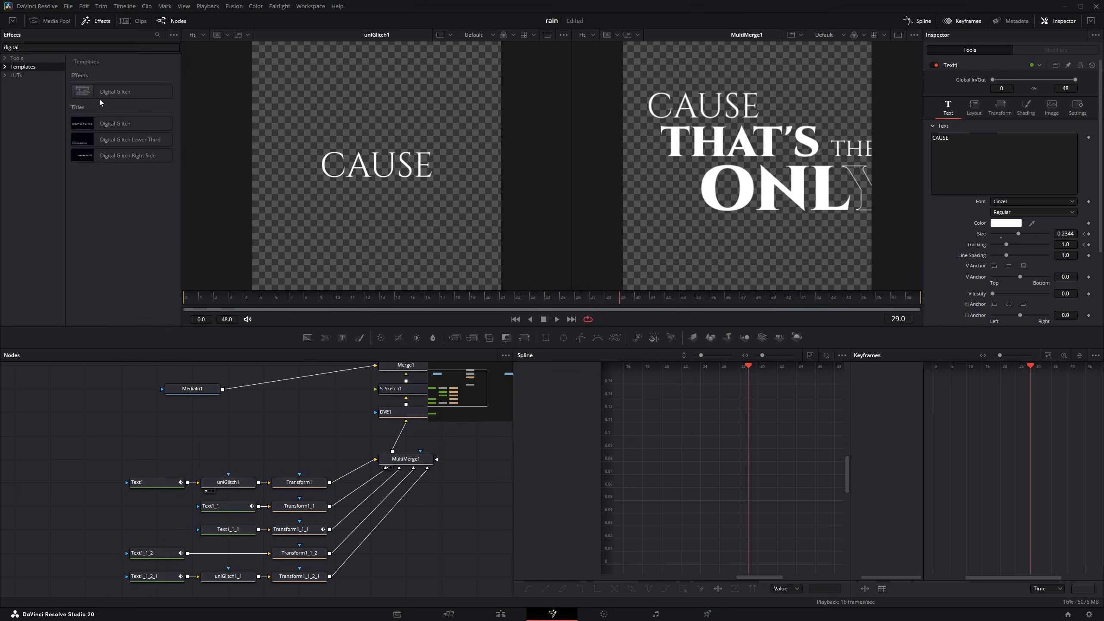
{"action": "left_click_drag", "start_coordinate": [116, 91], "coordinate": [118, 92]}
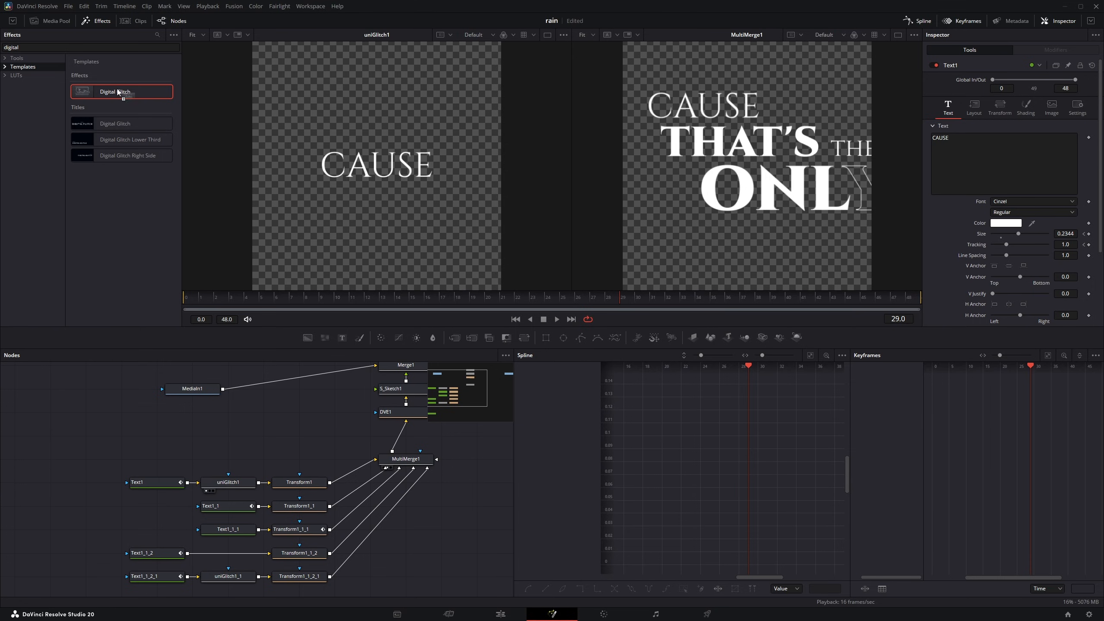
{"action": "left_click_drag", "start_coordinate": [187, 482], "coordinate": [185, 433]}
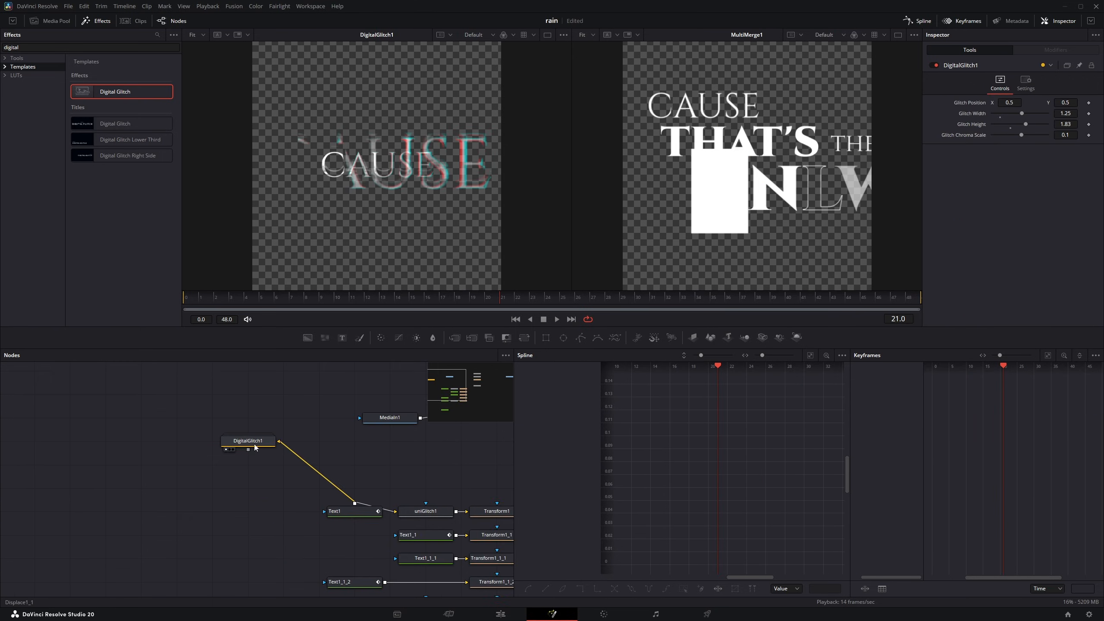
- Expand the DigitalGlitch1 group and view its ChannelBooleans3_1_1 and Transform1_2 nodes to examine how the glitch is built
{"action": "double_click", "coordinate": [257, 447]}
{"action": "left_click_drag", "start_coordinate": [167, 423], "coordinate": [168, 398]}
{"action": "scroll", "coordinate": [272, 432], "scroll_direction": "down", "scroll_amount": 5}
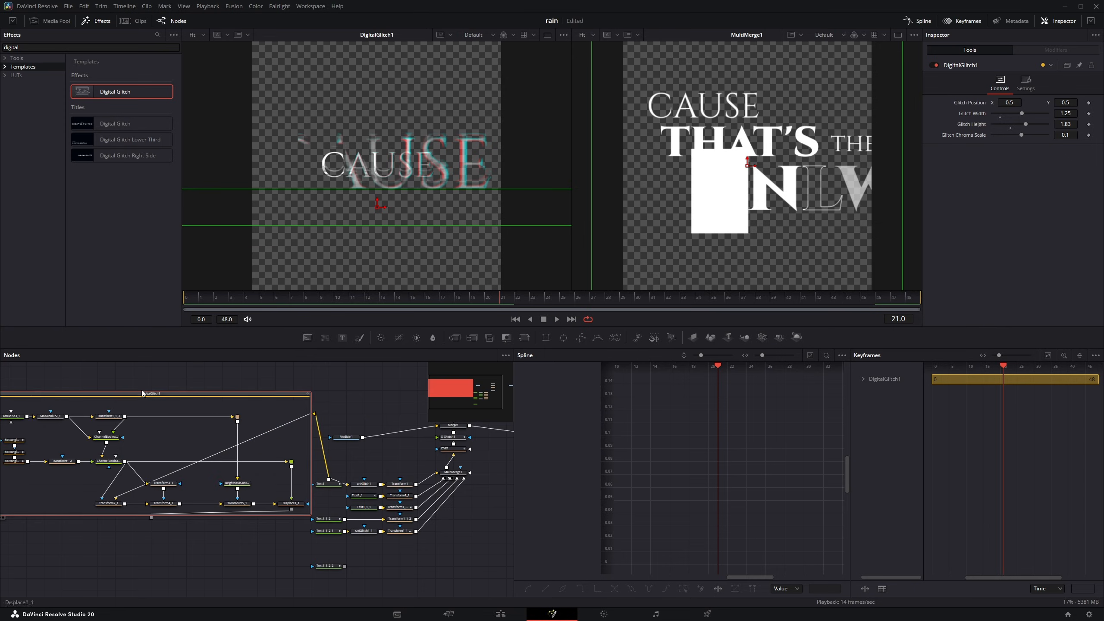
{"action": "scroll", "coordinate": [178, 452], "scroll_direction": "up", "scroll_amount": 2}
{"action": "left_click_drag", "start_coordinate": [177, 452], "coordinate": [265, 428]}
{"action": "left_click", "coordinate": [174, 445]}
{"action": "key", "text": "1"}
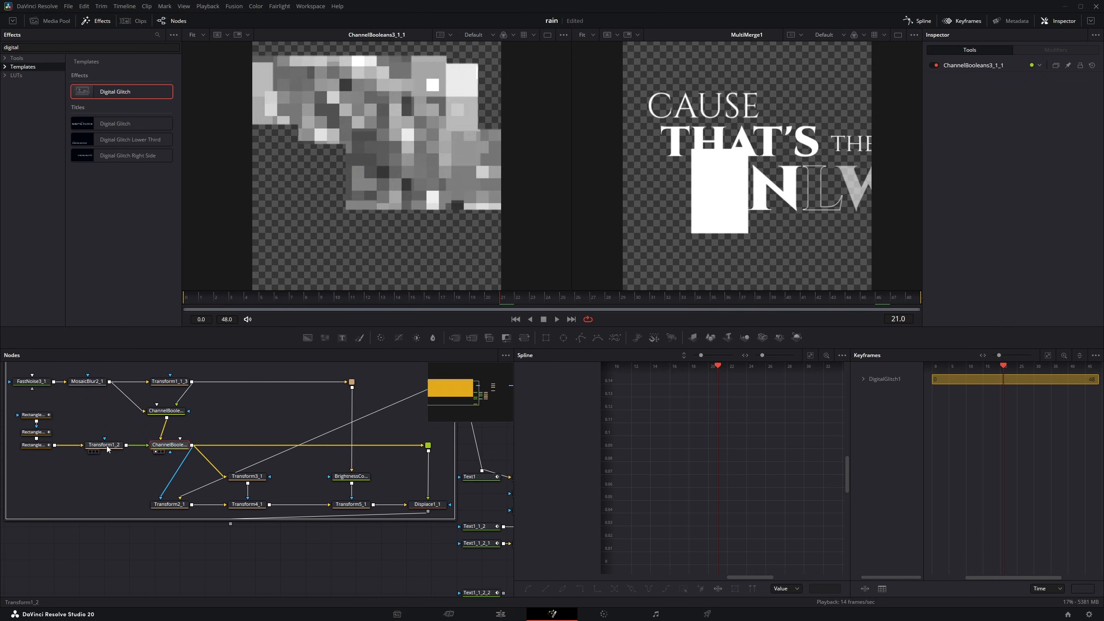
{"action": "left_click", "coordinate": [106, 446]}
{"action": "key", "text": "1"}
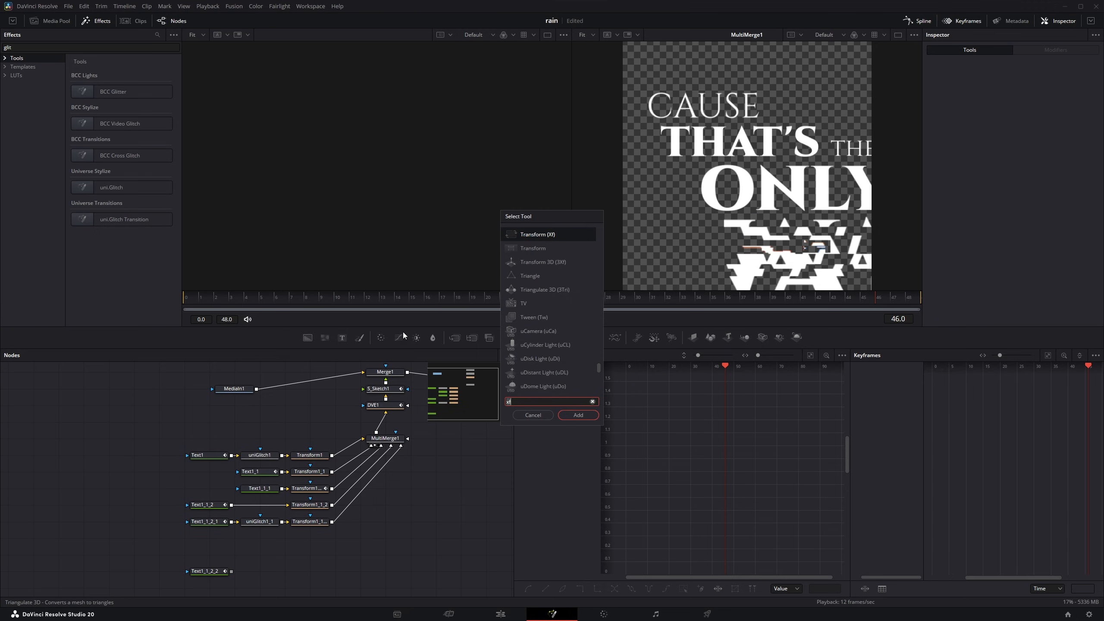
- Close the tool search and compare uniGlitch1 with MultiMerge1 at frame 16 to examine the glitch on CAUSE
{"action": "key", "text": "Escape"}
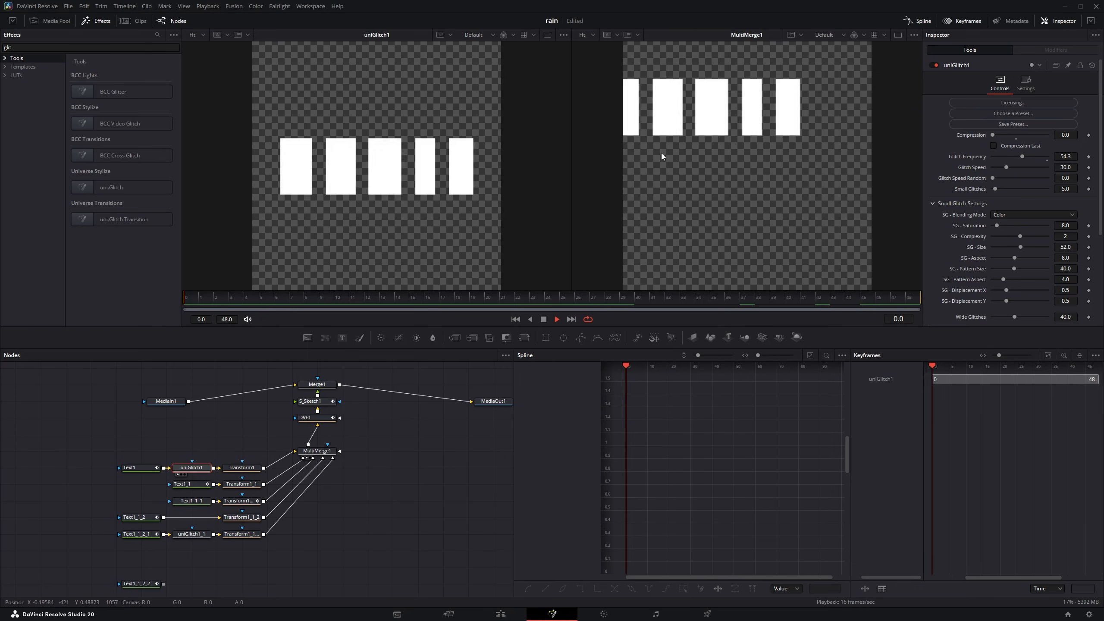
{"action": "key", "text": "space"}
{"action": "left_click", "coordinate": [317, 451]}
{"action": "left_click", "coordinate": [420, 297]}
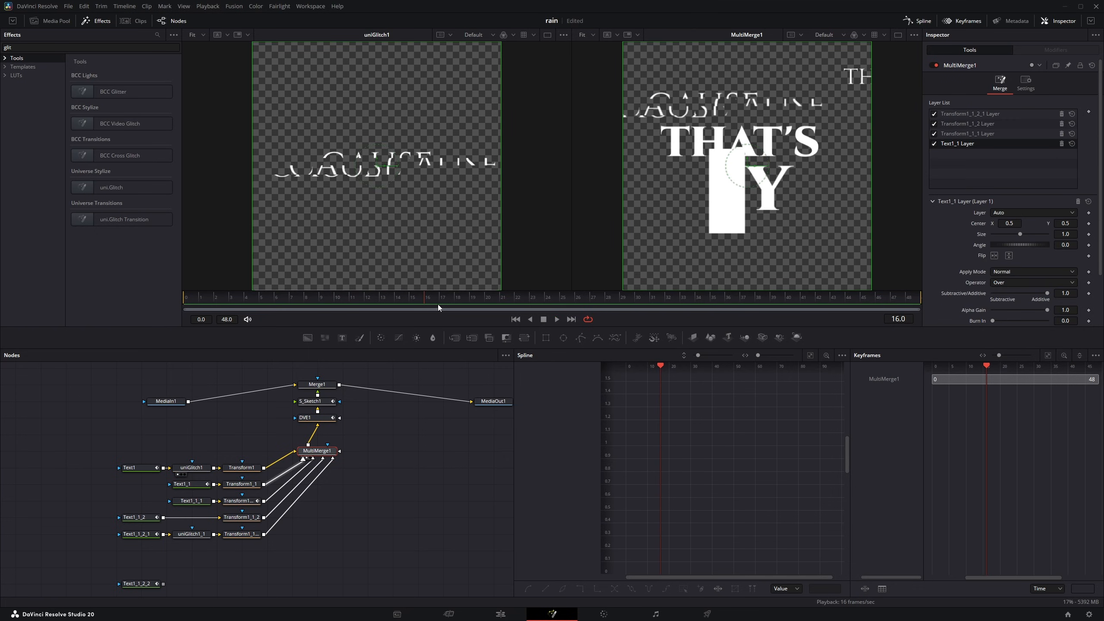
- View the DVE1 node zoomed out and play to frame 9 to examine its motion path and rotation keyframes
{"action": "left_click", "coordinate": [280, 428]}
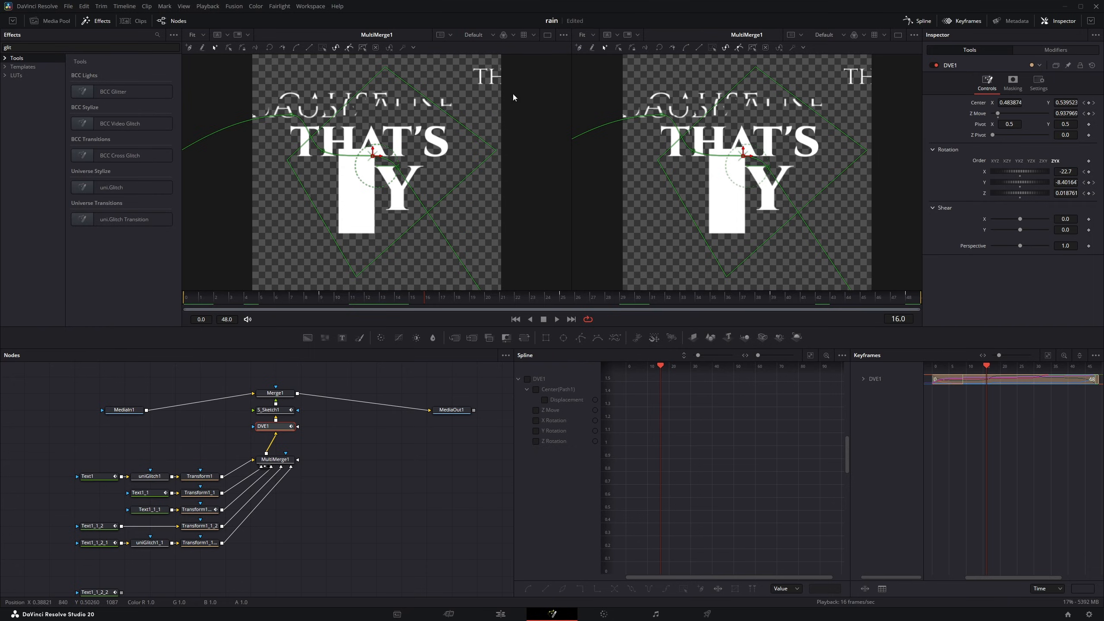
{"action": "scroll", "coordinate": [427, 156], "scroll_direction": "down", "scroll_amount": 2}
{"action": "scroll", "coordinate": [364, 168], "scroll_direction": "down", "scroll_amount": 2}
{"action": "key", "text": "space"}
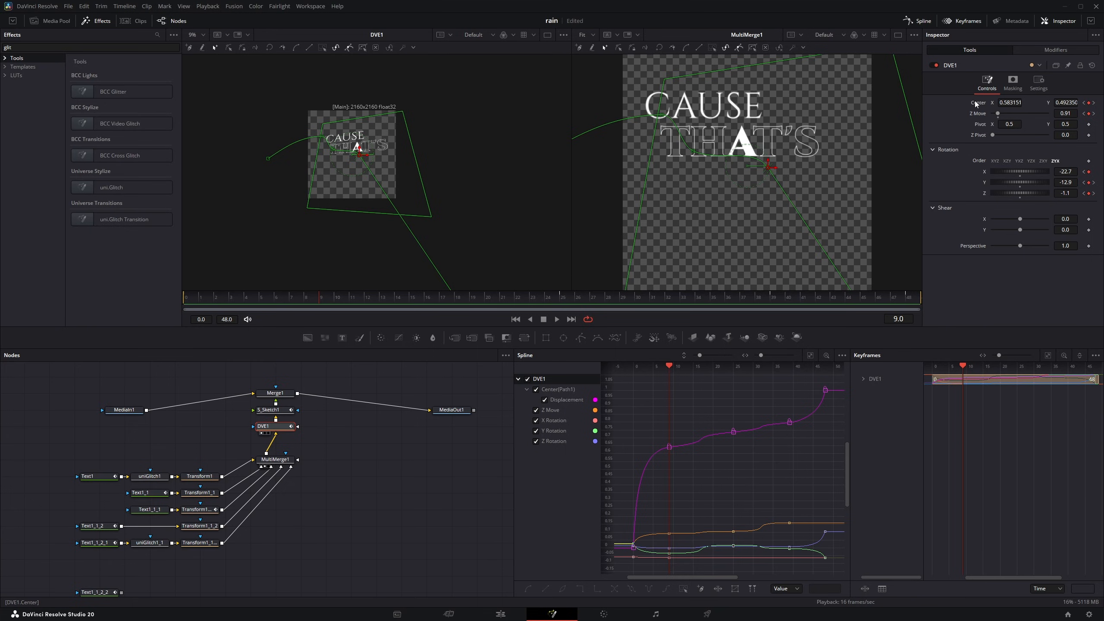
- Add a second DVE node fed by MultiMerge1, view it and play back its keyframed position, Z Move and rotation
{"action": "key", "text": "space"}
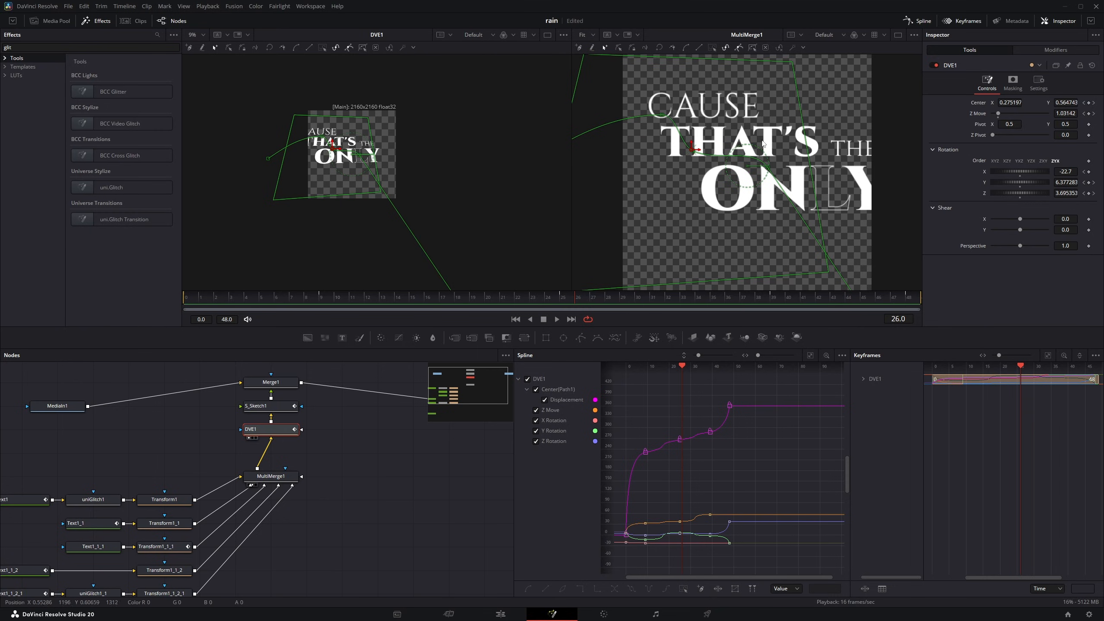
{"action": "scroll", "coordinate": [738, 149], "scroll_direction": "down", "scroll_amount": 3}
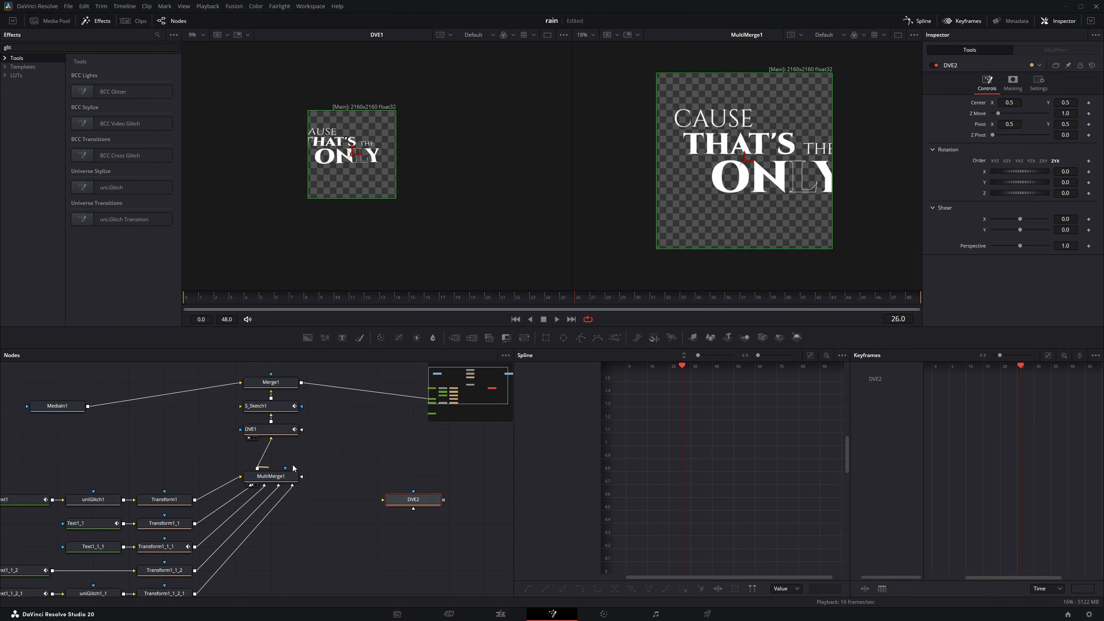
{"action": "left_click_drag", "start_coordinate": [258, 468], "coordinate": [407, 506]}
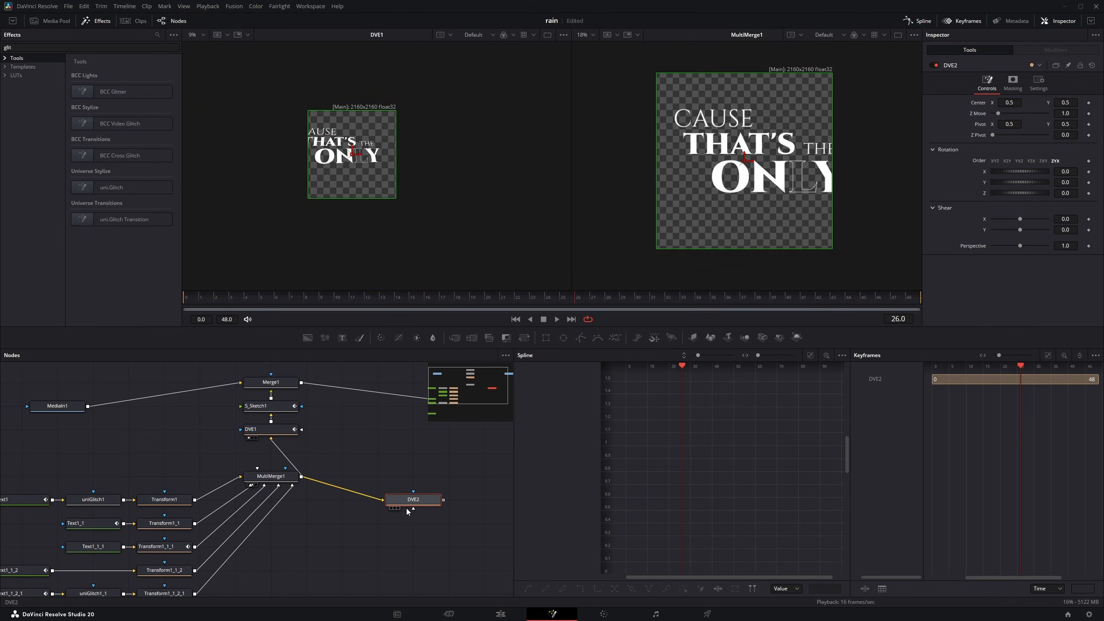
{"action": "key", "text": "1"}
{"action": "key", "text": "space"}
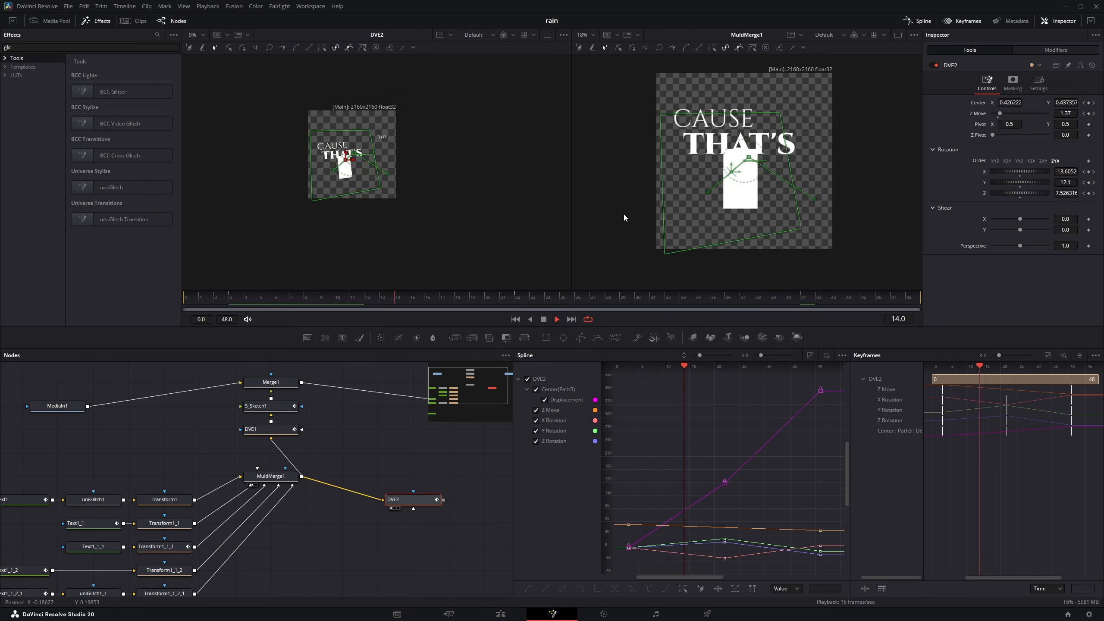
{"action": "key", "text": "space"}
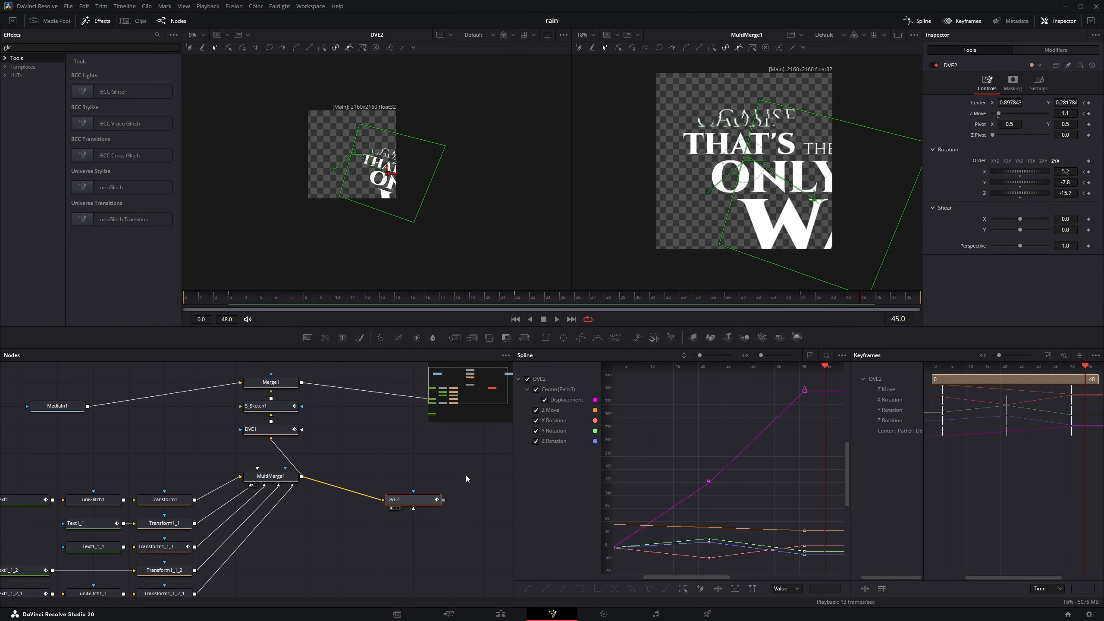
- Smooth all of DVE2's spline keyframes and raise their linked ease in and ease out to about 68.9
{"action": "key", "text": "ctrl+a"}
{"action": "mouse_move", "coordinate": [716, 402]}
{"action": "left_mouse_down"}
{"action": "mouse_move", "coordinate": [748, 383]}
{"action": "mouse_move", "coordinate": [708, 407]}
{"action": "left_mouse_up"}
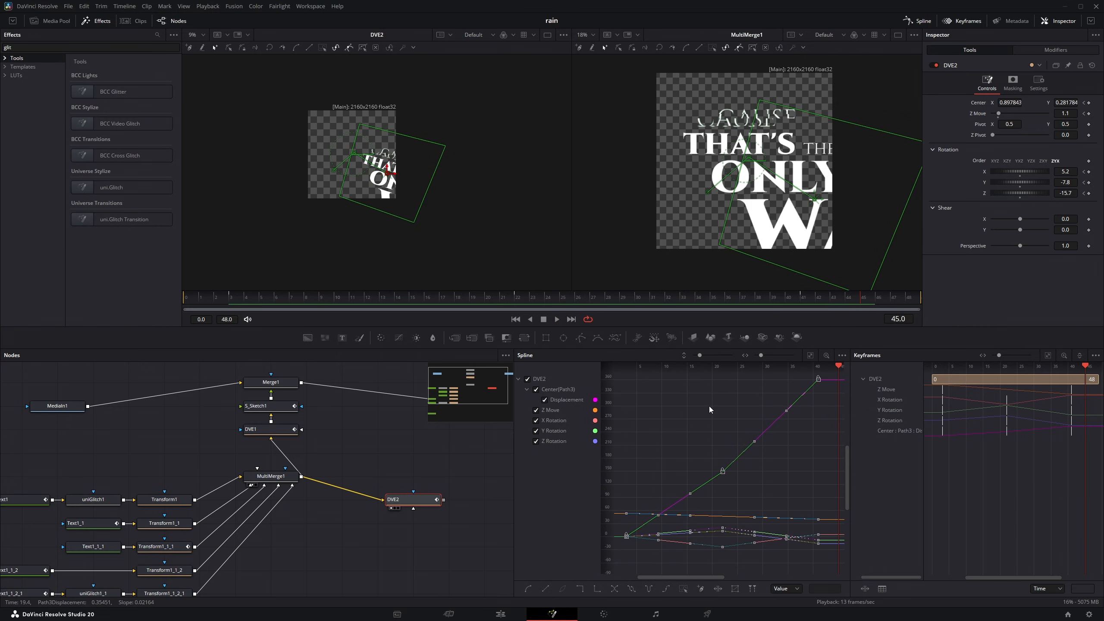
{"action": "key", "text": "s"}
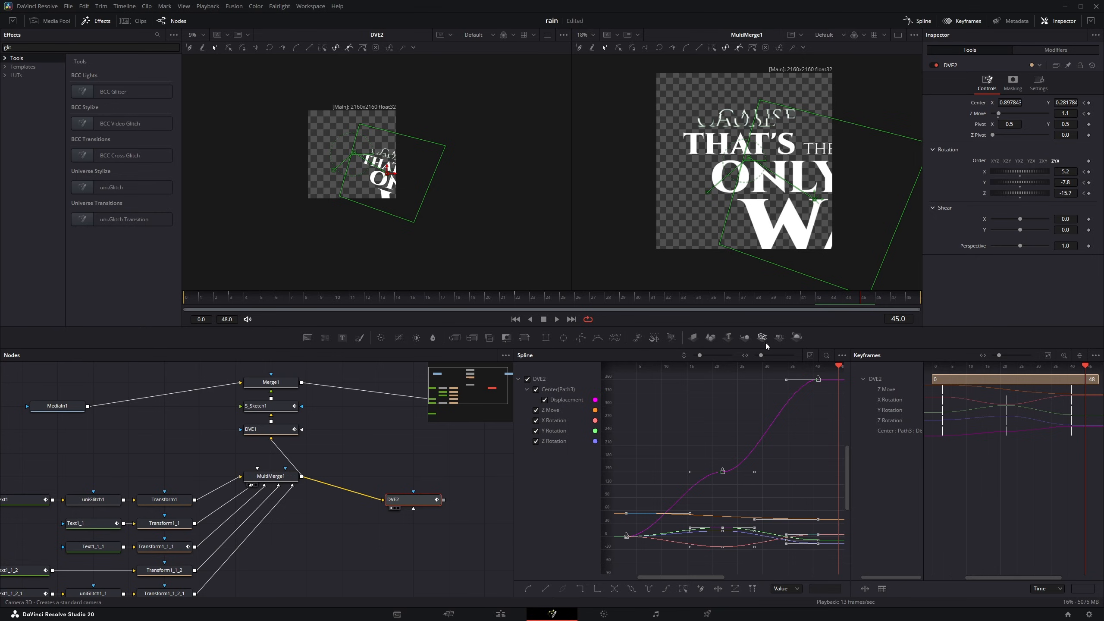
{"action": "key", "text": "t"}
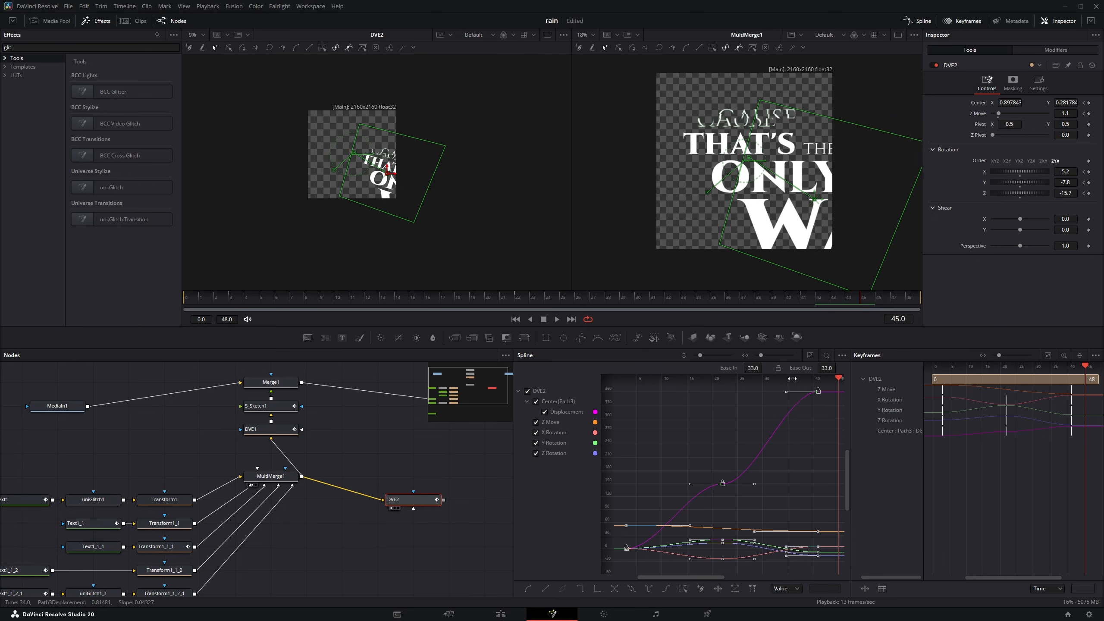
{"action": "left_click", "coordinate": [778, 370]}
{"action": "left_click_drag", "start_coordinate": [745, 368], "coordinate": [764, 367]}
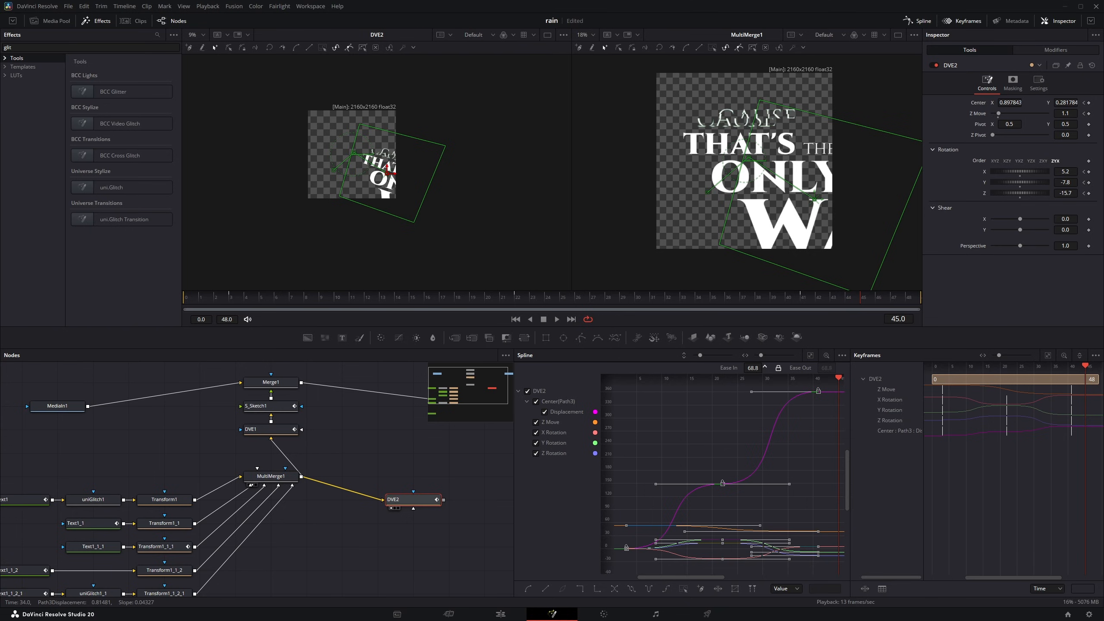
- Play back DVE2's eased motion from frame 3 and examine it enlarged in the viewer
{"action": "left_click", "coordinate": [217, 301]}
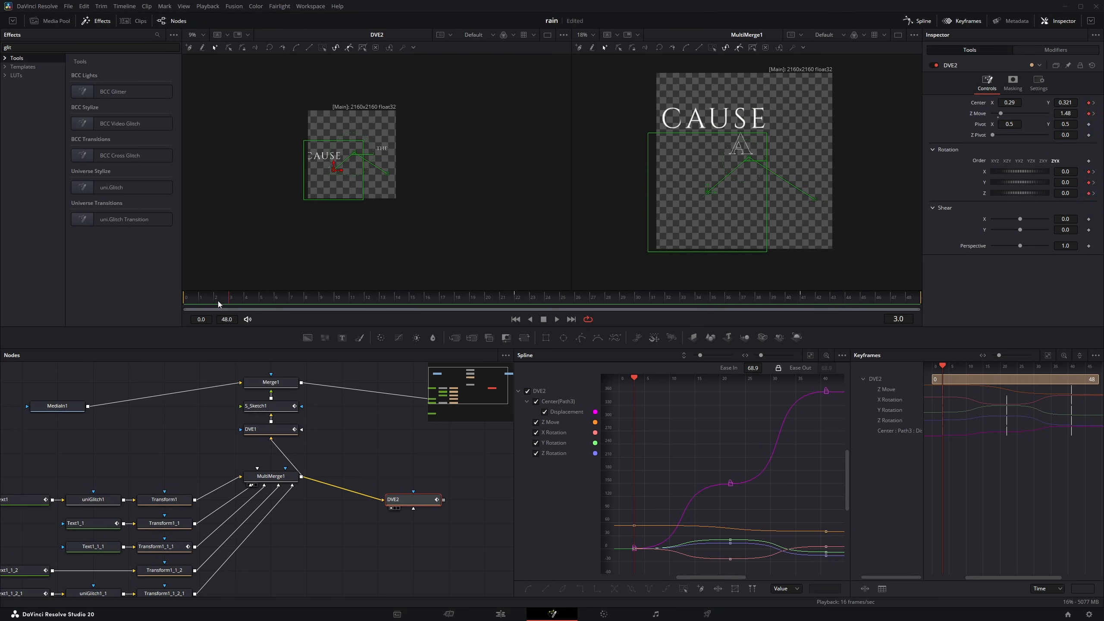
{"action": "key", "text": "space"}
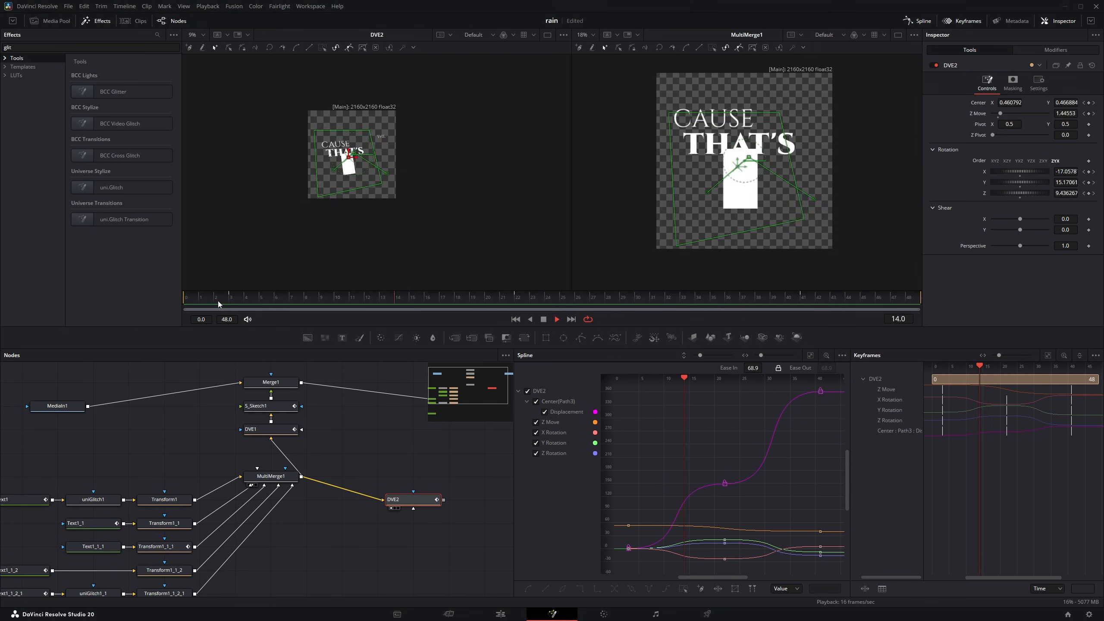
{"action": "key", "text": "space"}
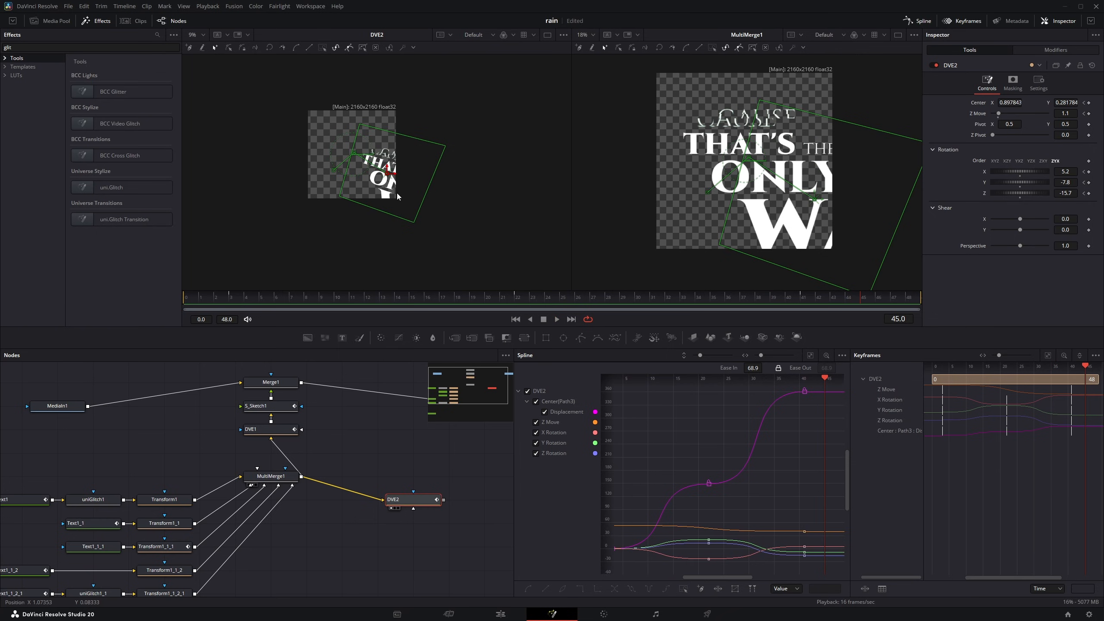
{"action": "scroll", "coordinate": [366, 173], "scroll_direction": "up", "scroll_amount": 3}
{"action": "left_click_drag", "start_coordinate": [365, 172], "coordinate": [384, 197]}
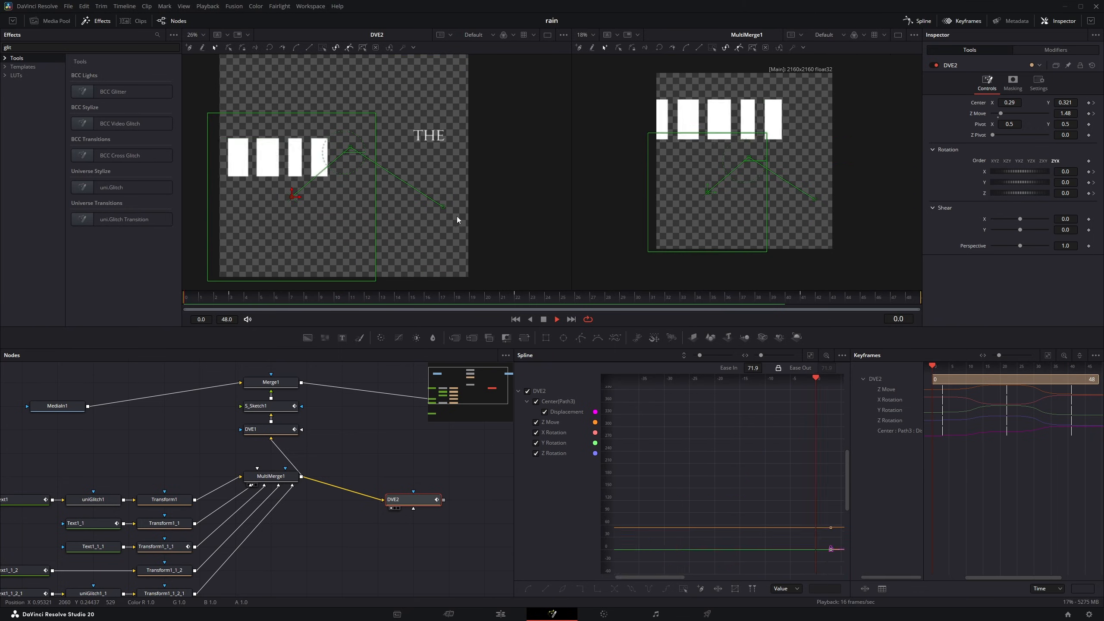
{"action": "key", "text": "space"}
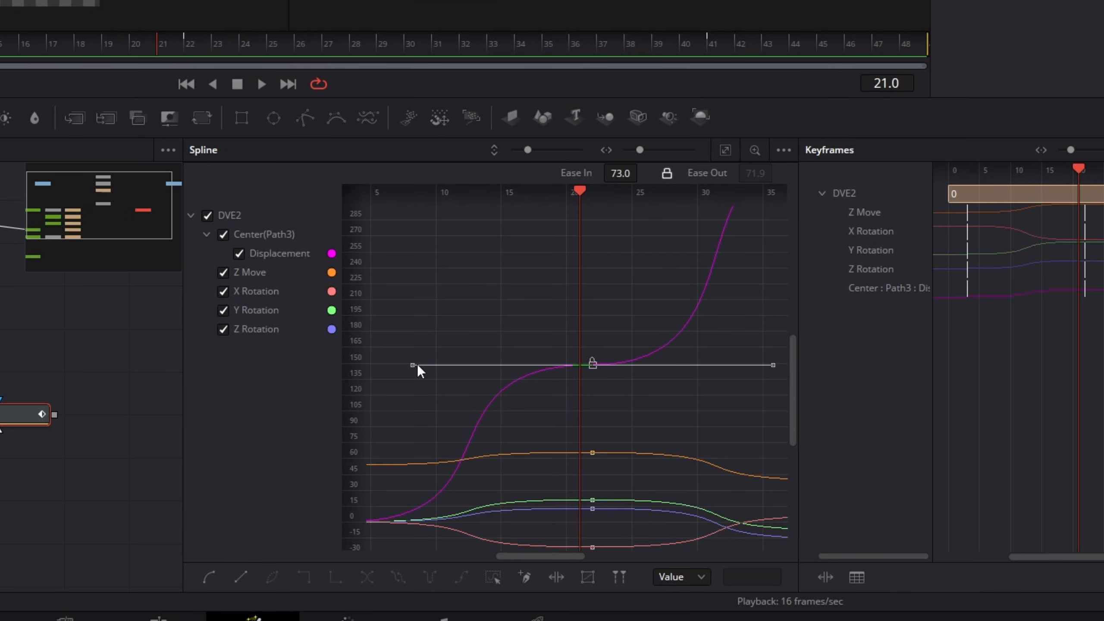
- Tilt the handles of DVE2's middle displacement keyframe so the curve keeps rising there, and play the result from frame 0
{"action": "left_click_drag", "start_coordinate": [413, 365], "coordinate": [411, 387]}
{"action": "left_click", "coordinate": [186, 84]}
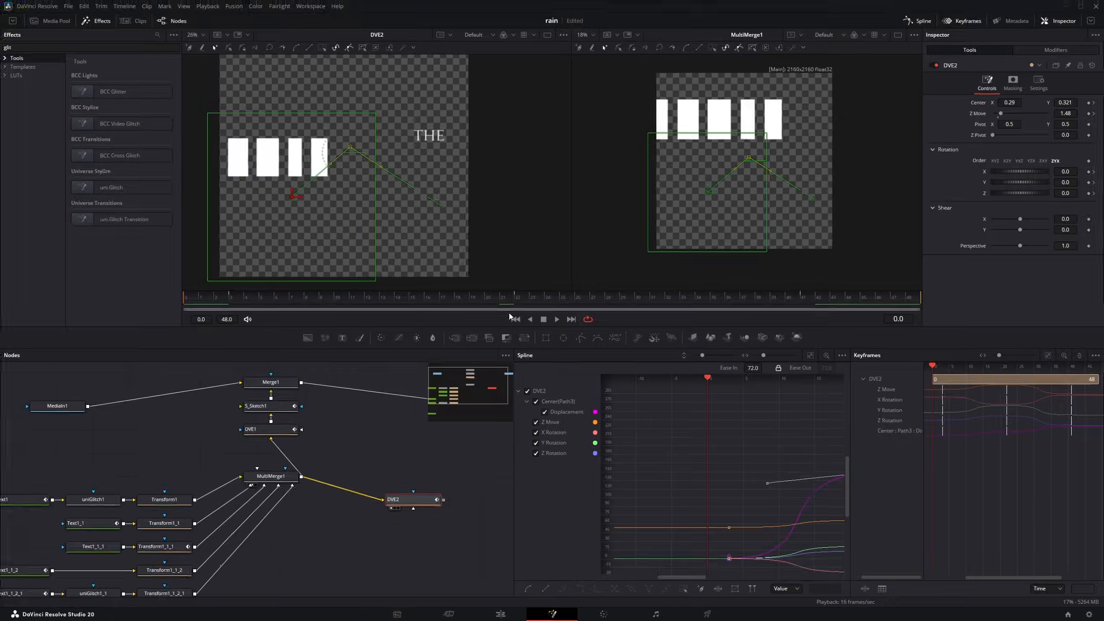
{"action": "key", "text": "space"}
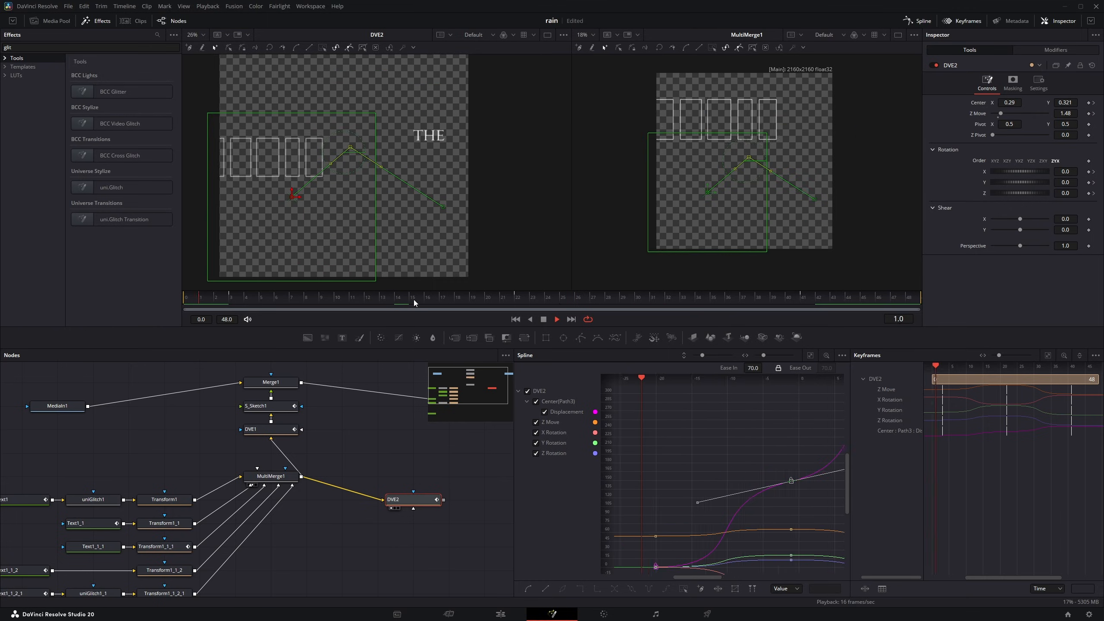
{"action": "key", "text": "space"}
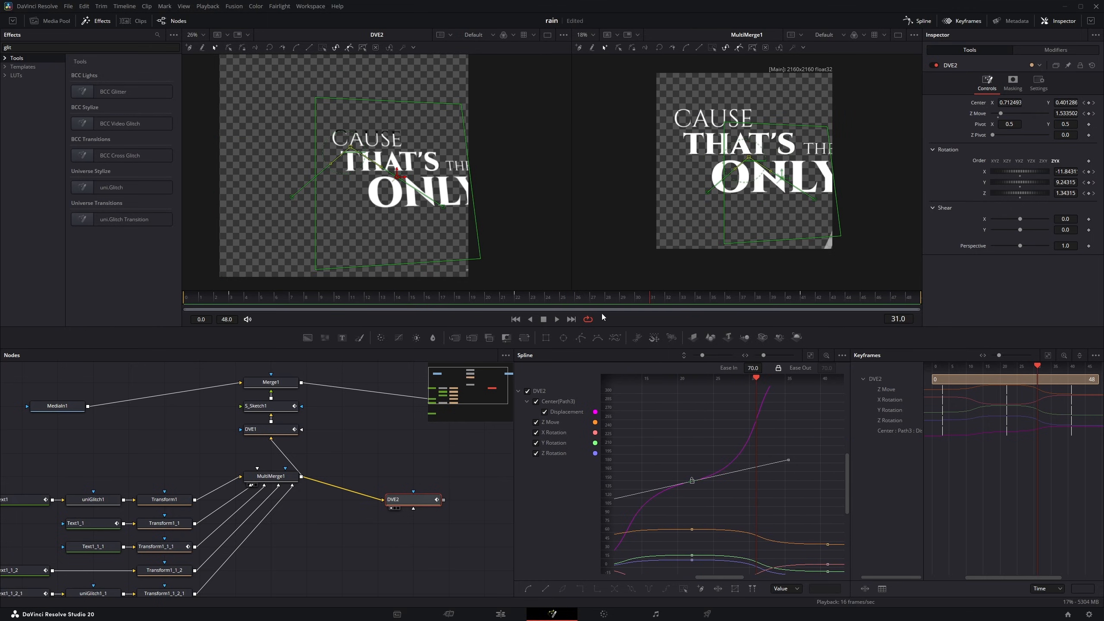
- Select all points of DVE2's motion path in the viewer and smooth them into a curved arc
{"action": "left_click_drag", "start_coordinate": [362, 447], "coordinate": [311, 454]}
{"action": "left_click_drag", "start_coordinate": [439, 300], "coordinate": [485, 297]}
{"action": "left_click_drag", "start_coordinate": [460, 242], "coordinate": [235, 101]}
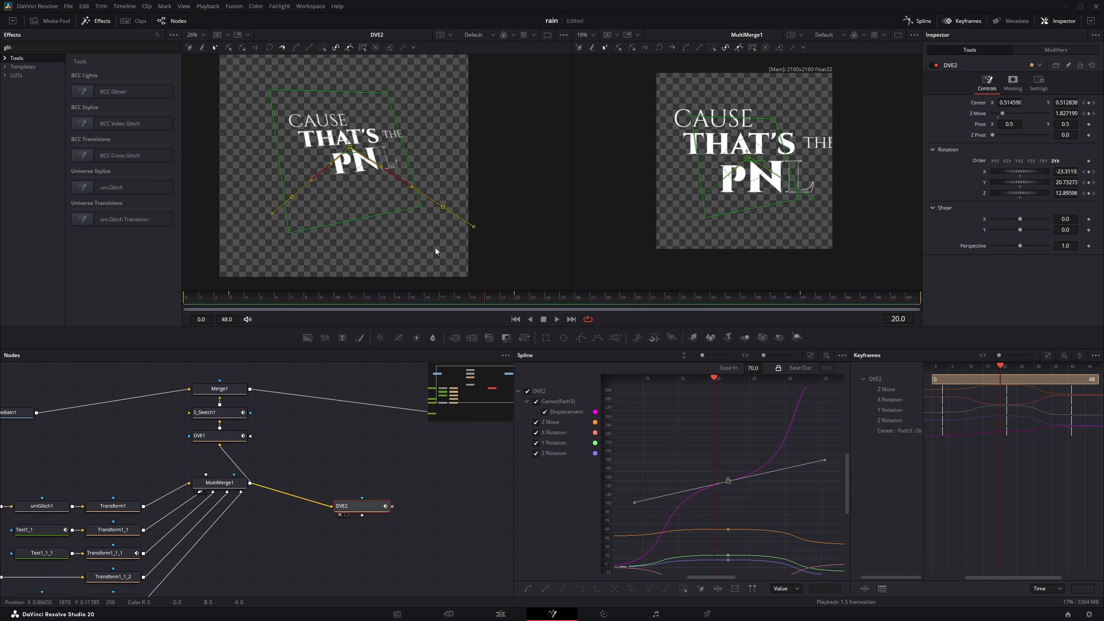
{"action": "key", "text": "shift+s"}
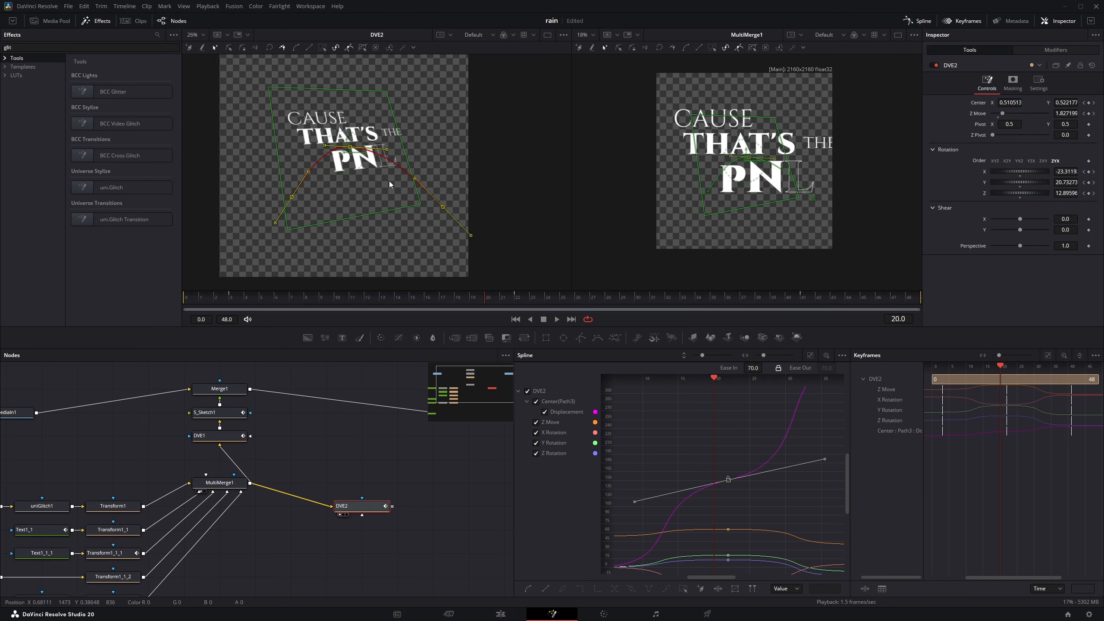
- Play back DVE2's smoothed motion path from near the first keyframe and examine how the text travels along it
{"action": "key", "text": "space"}
{"action": "left_click", "coordinate": [518, 305]}
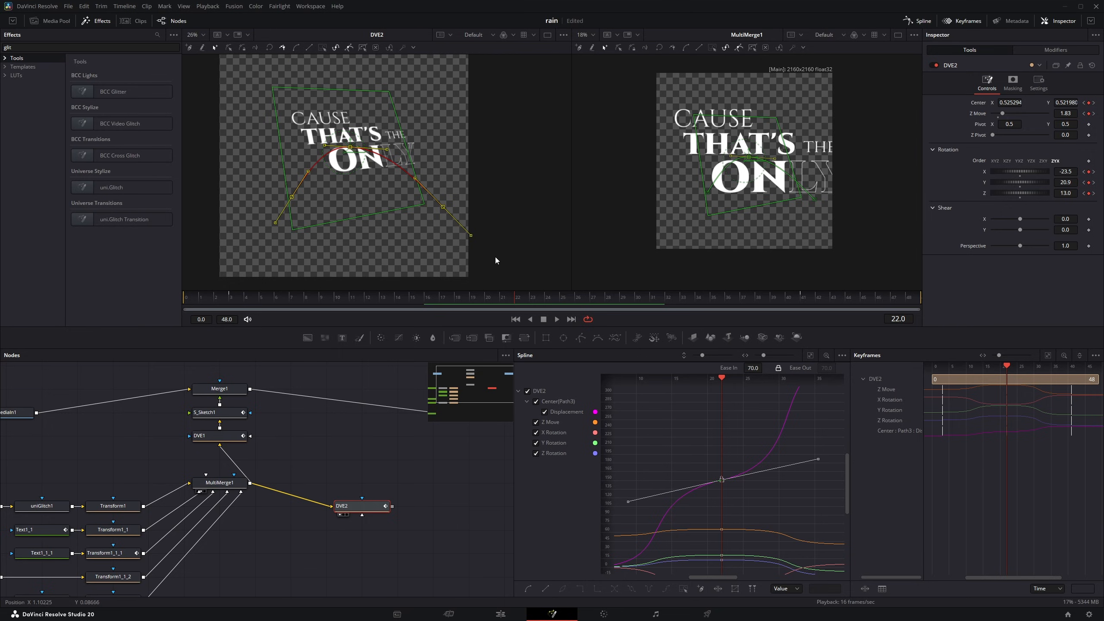
{"action": "left_click", "coordinate": [237, 298]}
{"action": "key", "text": "space"}
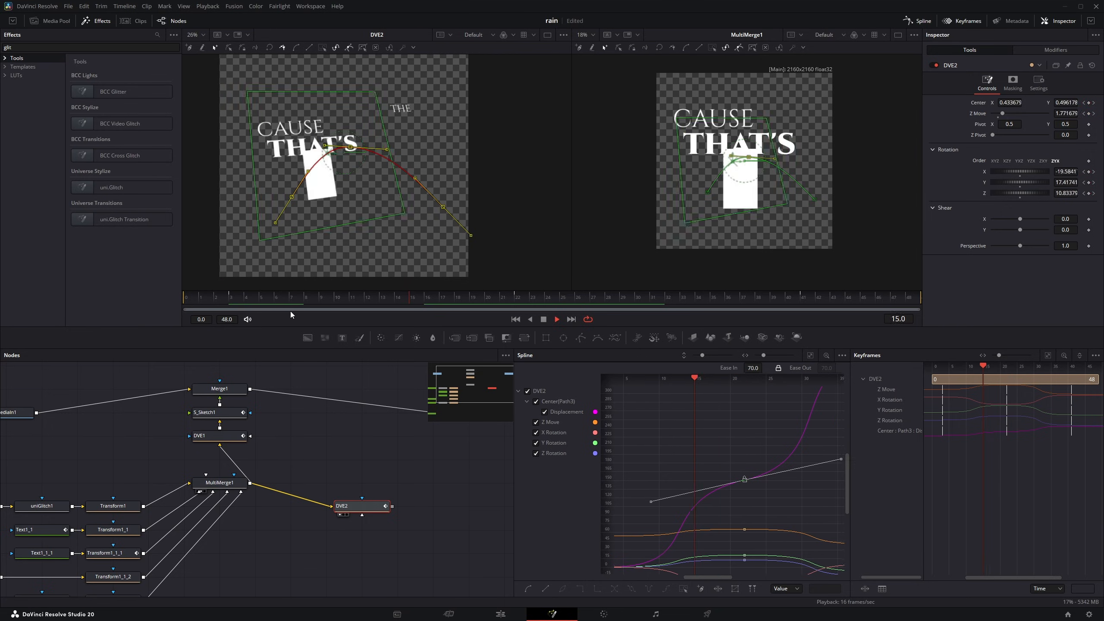
{"action": "left_click", "coordinate": [433, 486]}
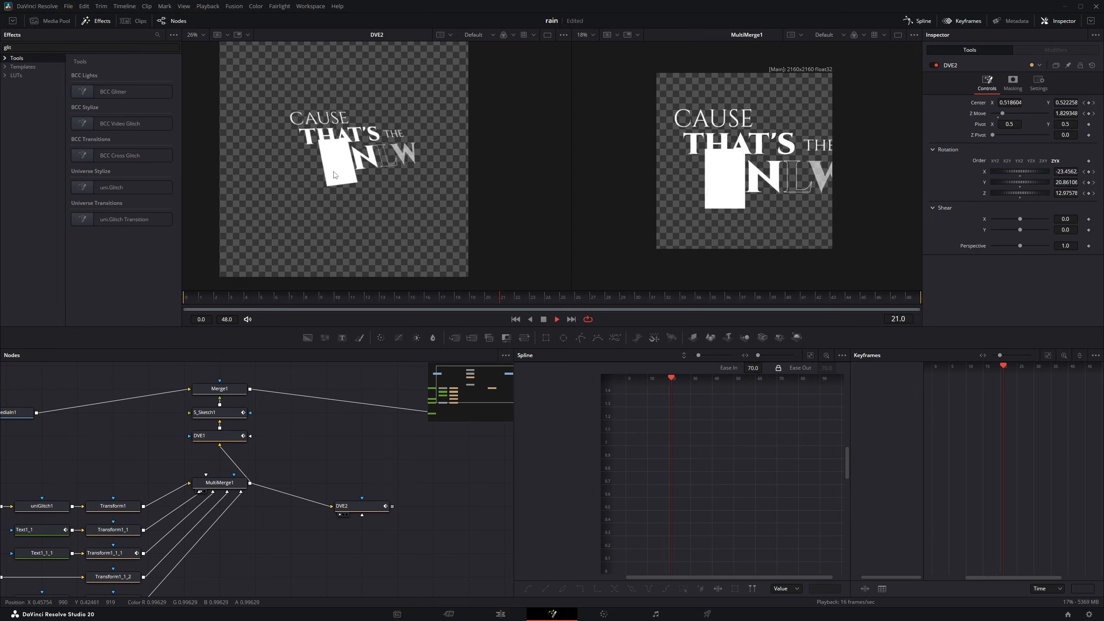
{"action": "key", "text": "space"}
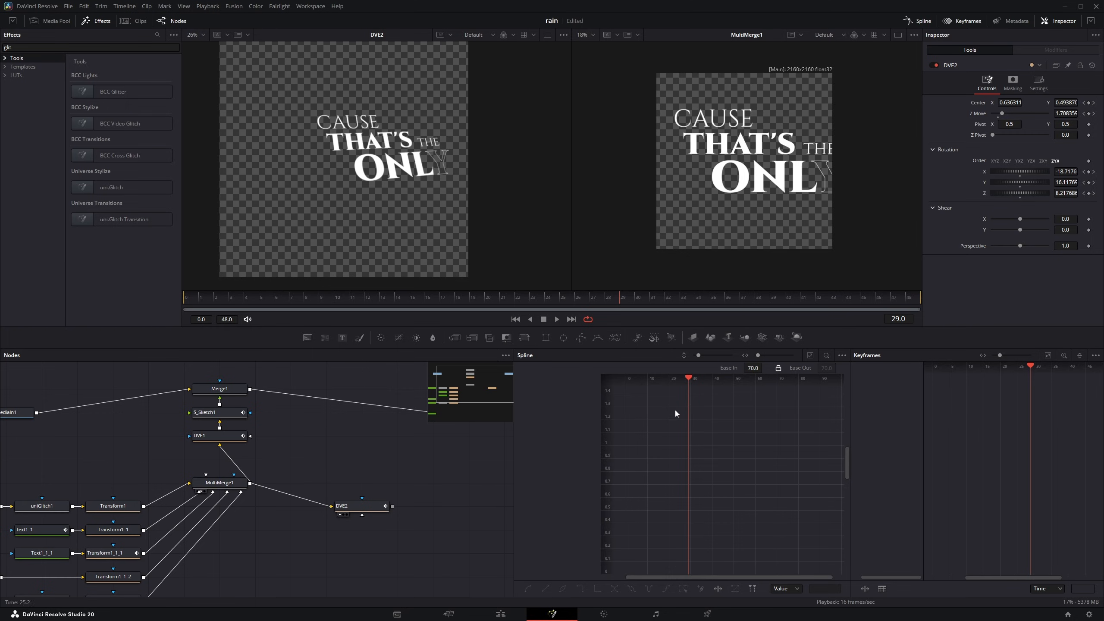
- Play the animation through DVE1, then through S_Sketch1 from the start, to examine the movement and the sketch effect
{"action": "left_click", "coordinate": [228, 438]}
{"action": "left_click", "coordinate": [282, 298]}
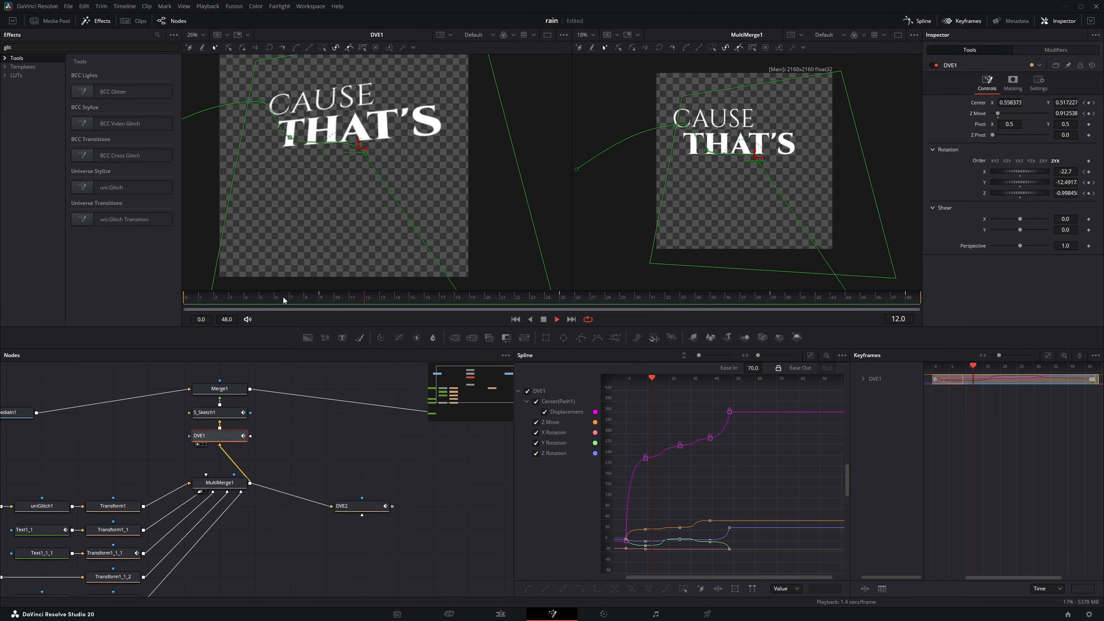
{"action": "key", "text": "space"}
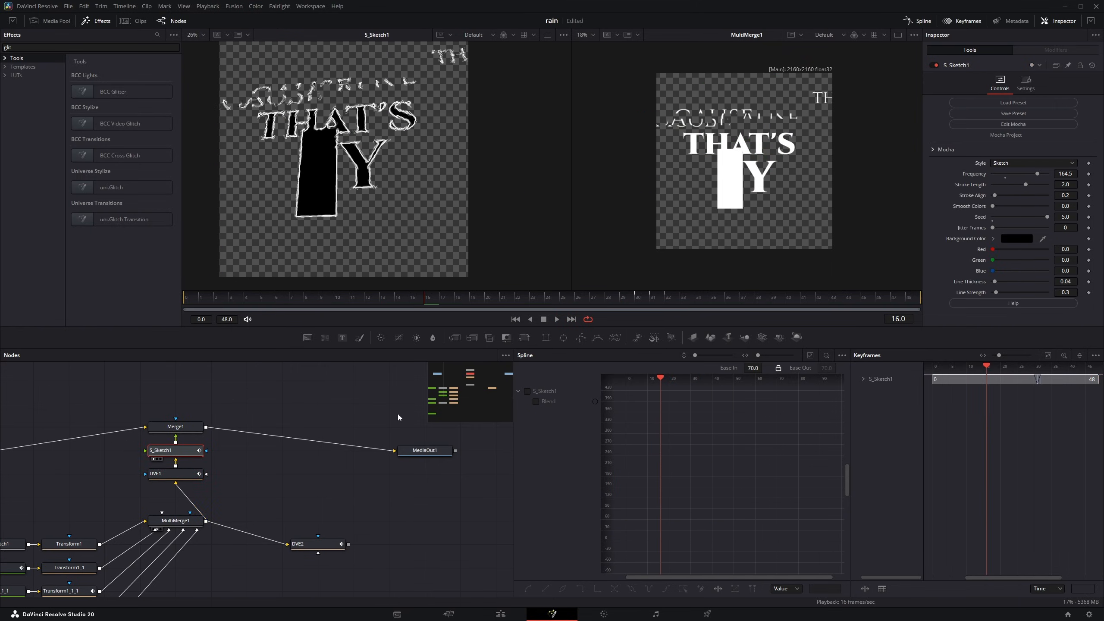
{"action": "key", "text": "ctrl+Left"}
{"action": "key", "text": "space"}
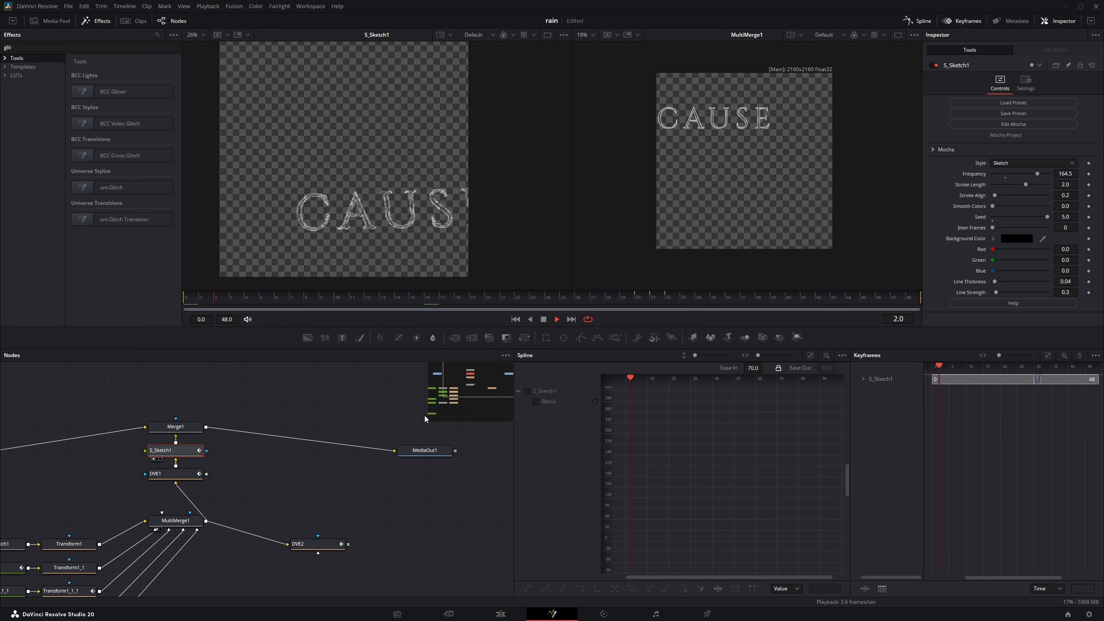
- Switch to the Edit page and play the V3 lyric clip over its background
{"action": "left_click", "coordinate": [487, 615]}
{"action": "key", "text": "space"}
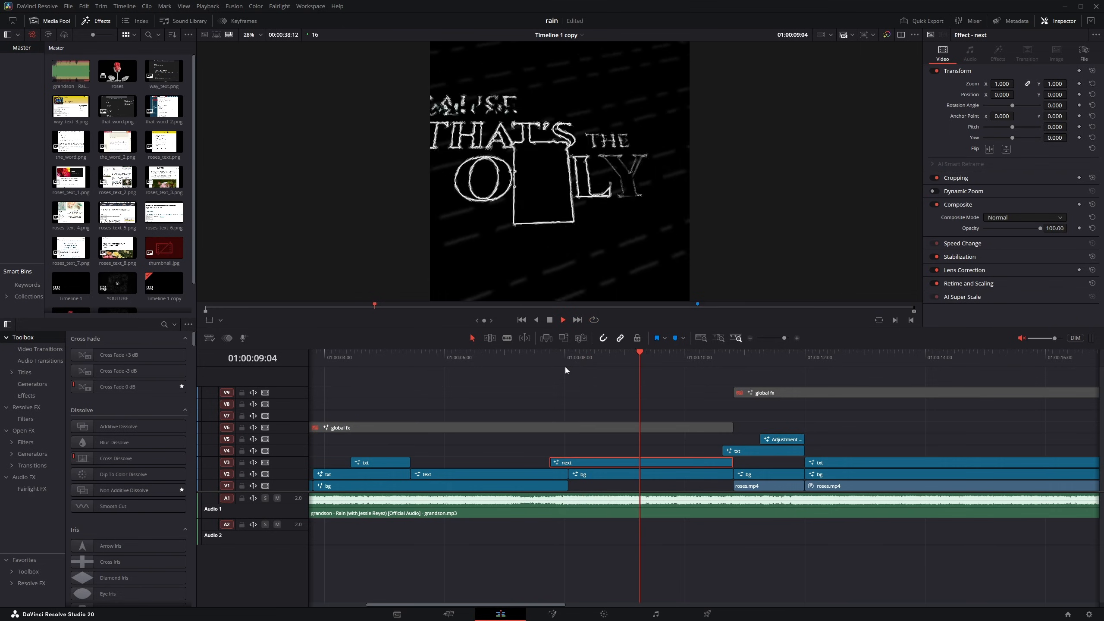
{"action": "key", "text": "space"}
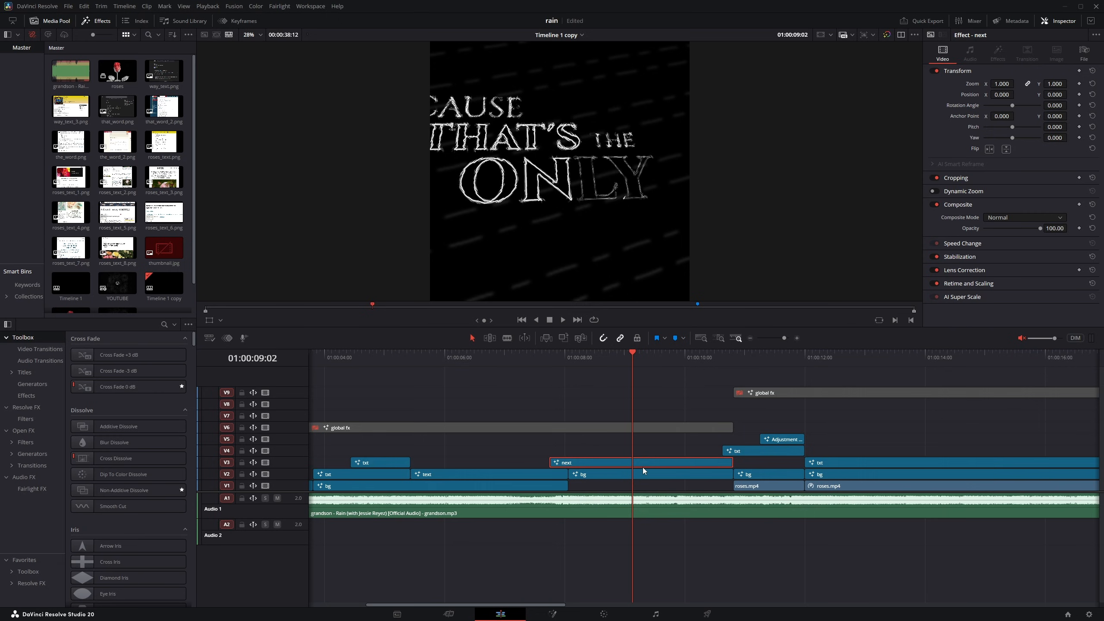
- Compare the lyric clip's DVE1 with the DVE1 in the V2 bg clip's composition, and play the edit timeline
{"action": "key", "text": "shift+5"}
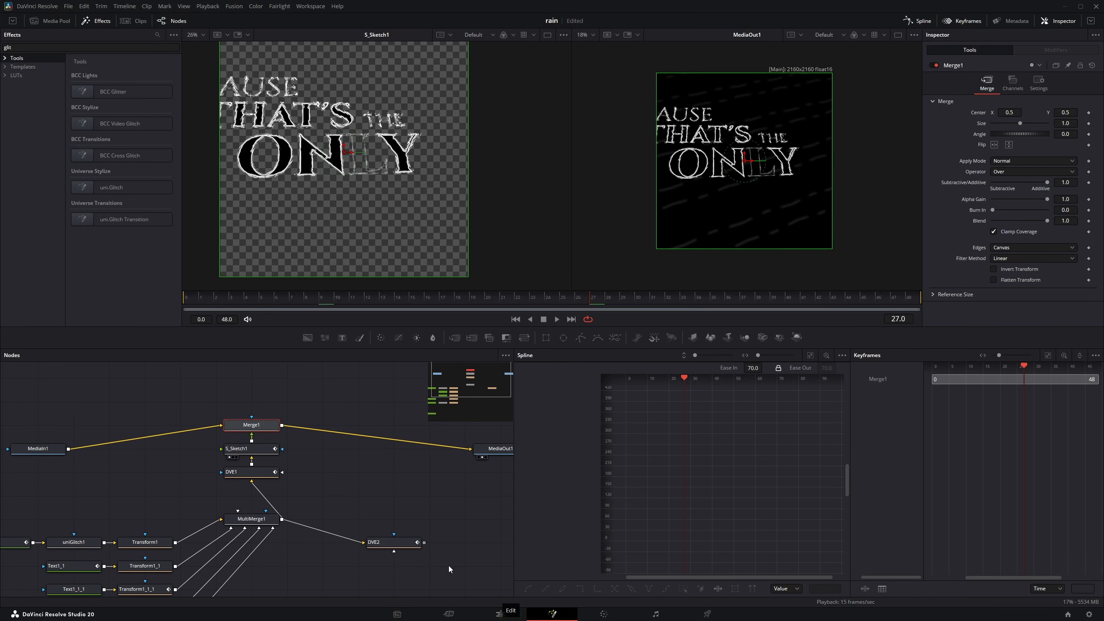
{"action": "left_click", "coordinate": [260, 472]}
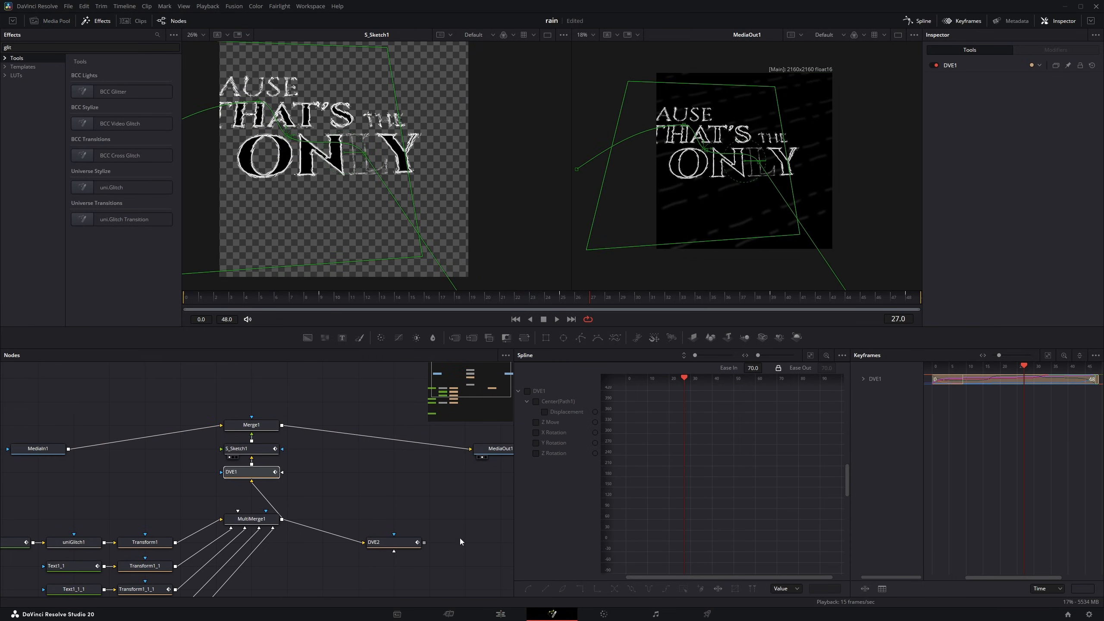
{"action": "left_click", "coordinate": [500, 613]}
{"action": "key", "text": "shift+5"}
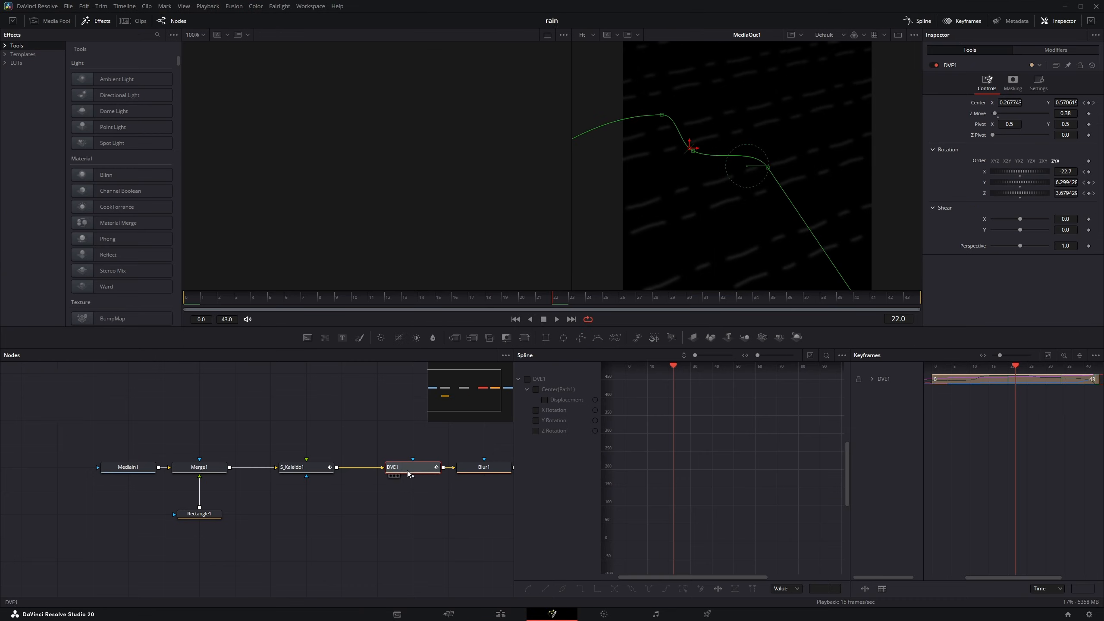
{"action": "key", "text": "1"}
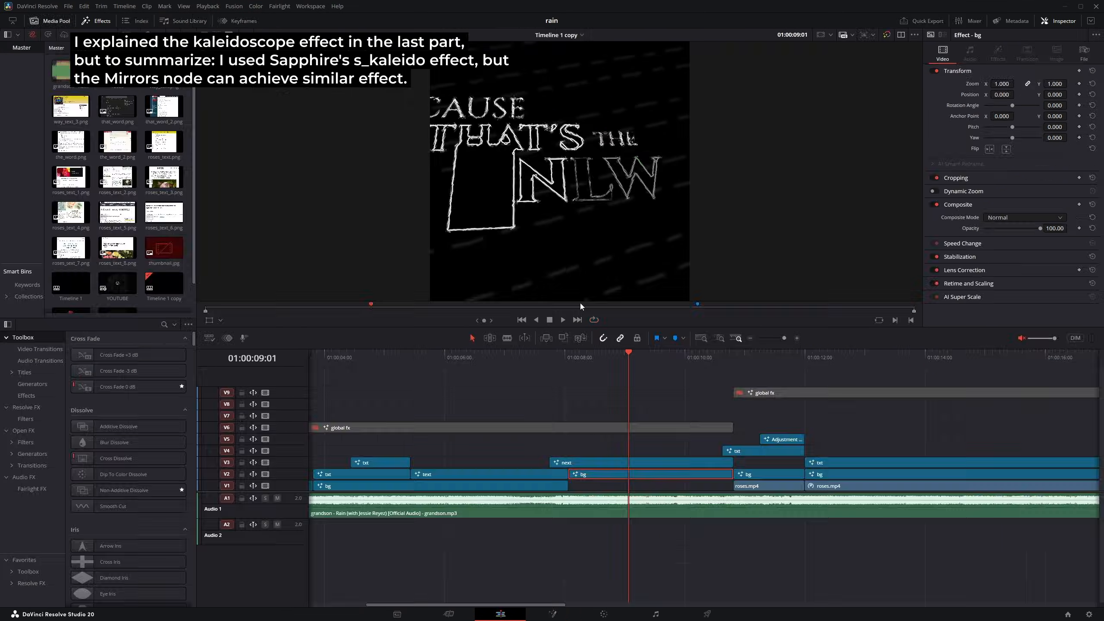
{"action": "key", "text": "space"}
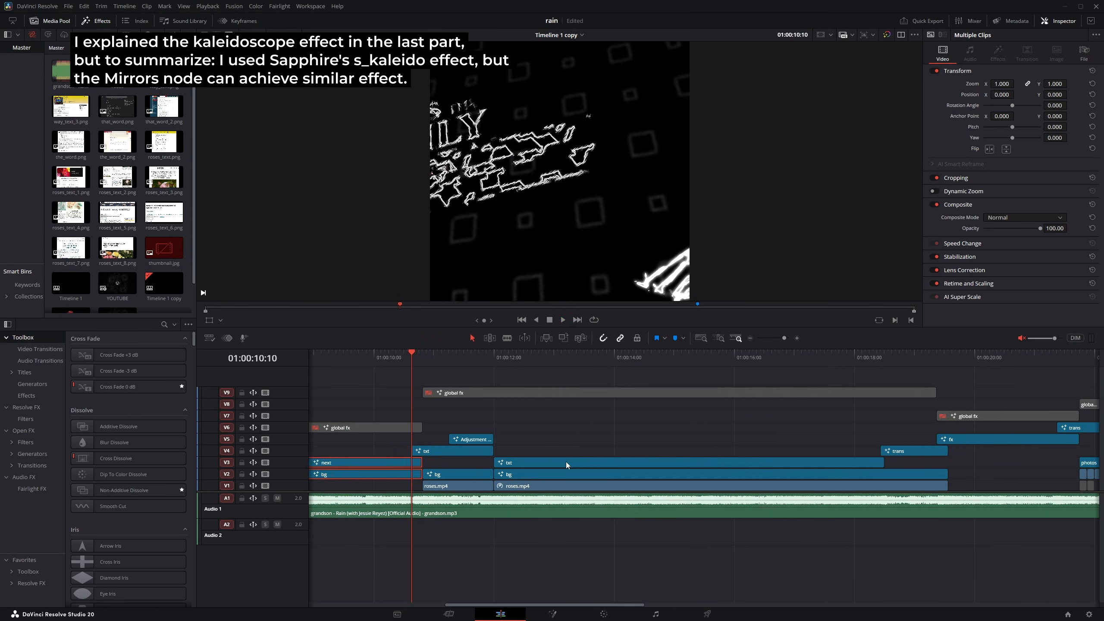
- Disable the next and bg clips plus the following txt, bg and roses.mp4 clips, and play on into the roses section
{"action": "left_click_drag", "start_coordinate": [549, 444], "coordinate": [560, 485]}
{"action": "key", "text": "d"}
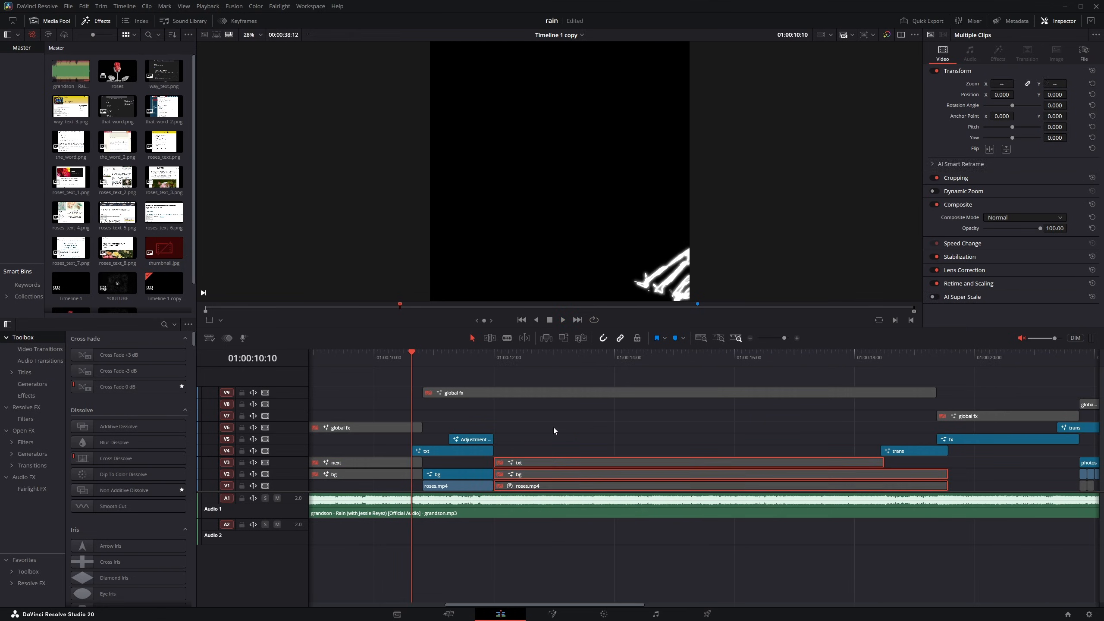
{"action": "left_click", "coordinate": [553, 426]}
{"action": "key", "text": "space"}
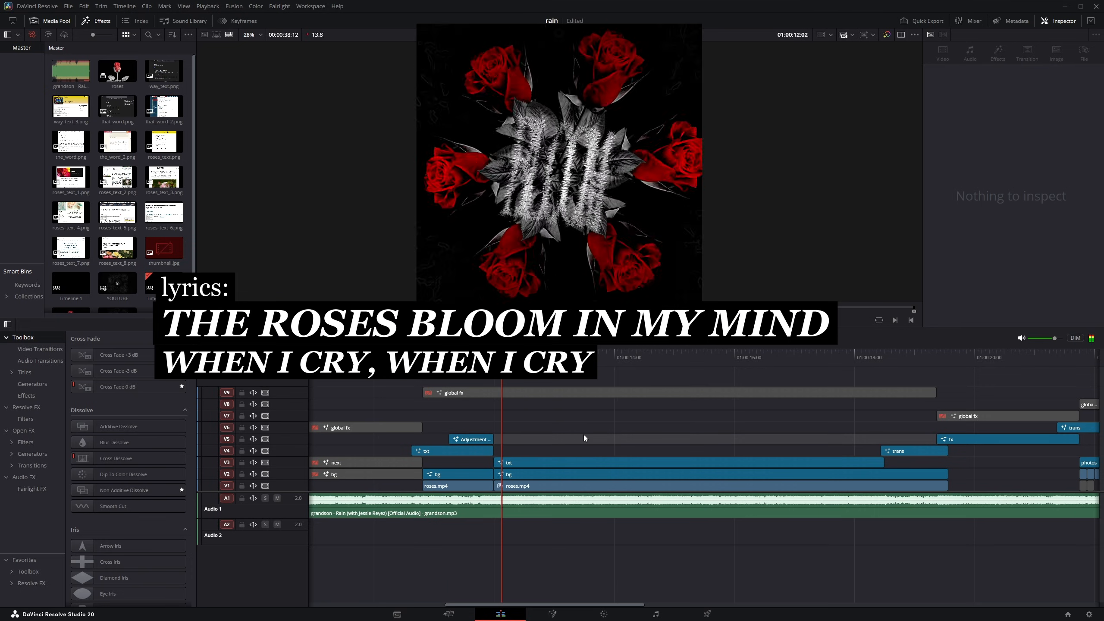
- Disable the second txt, bg and roses.mp4 clips, re-enable bg and txt, and play the section to compare the layers
{"action": "left_click_drag", "start_coordinate": [552, 430], "coordinate": [562, 481]}
{"action": "key", "text": "d"}
{"action": "left_click", "coordinate": [572, 437]}
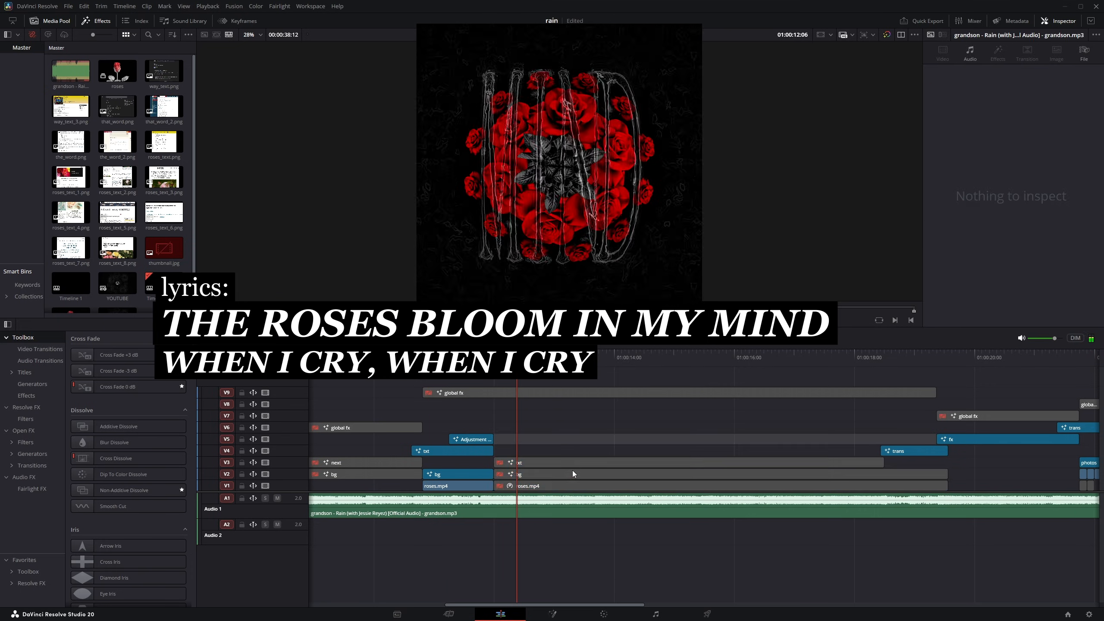
{"action": "left_click", "coordinate": [567, 485]}
{"action": "left_click", "coordinate": [565, 473]}
{"action": "key", "text": "d"}
{"action": "left_click", "coordinate": [564, 463]}
{"action": "key", "text": "d"}
{"action": "key", "text": "space"}
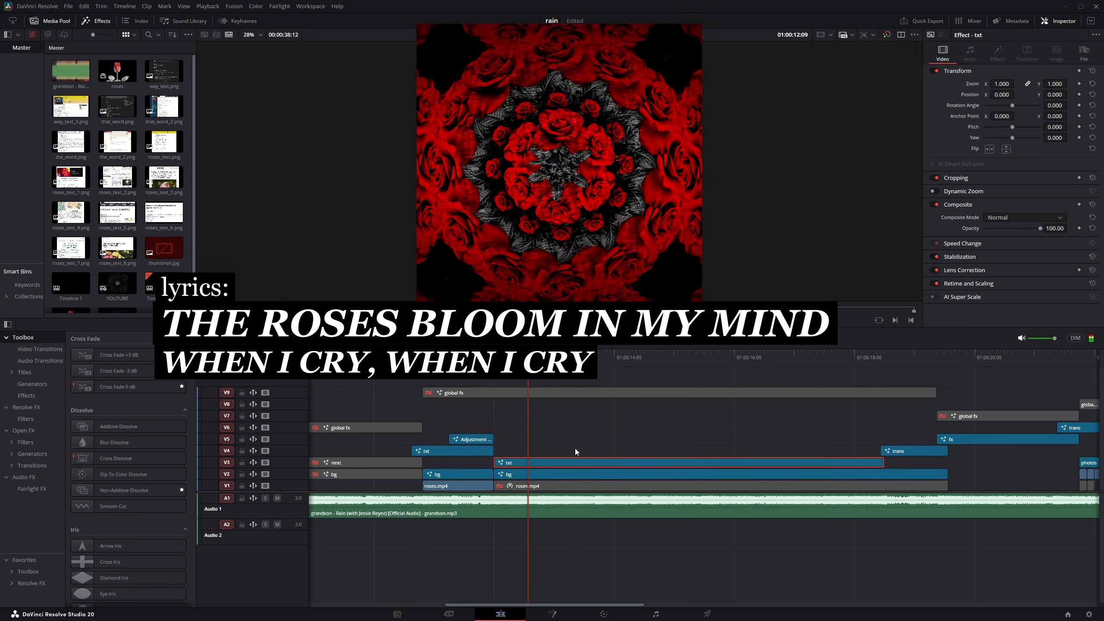
- Disable the V2 bg clip during playback to view the txt clip without its kaleidoscope background
{"action": "left_click", "coordinate": [582, 475]}
{"action": "key", "text": "d"}
{"action": "left_click", "coordinate": [583, 466]}
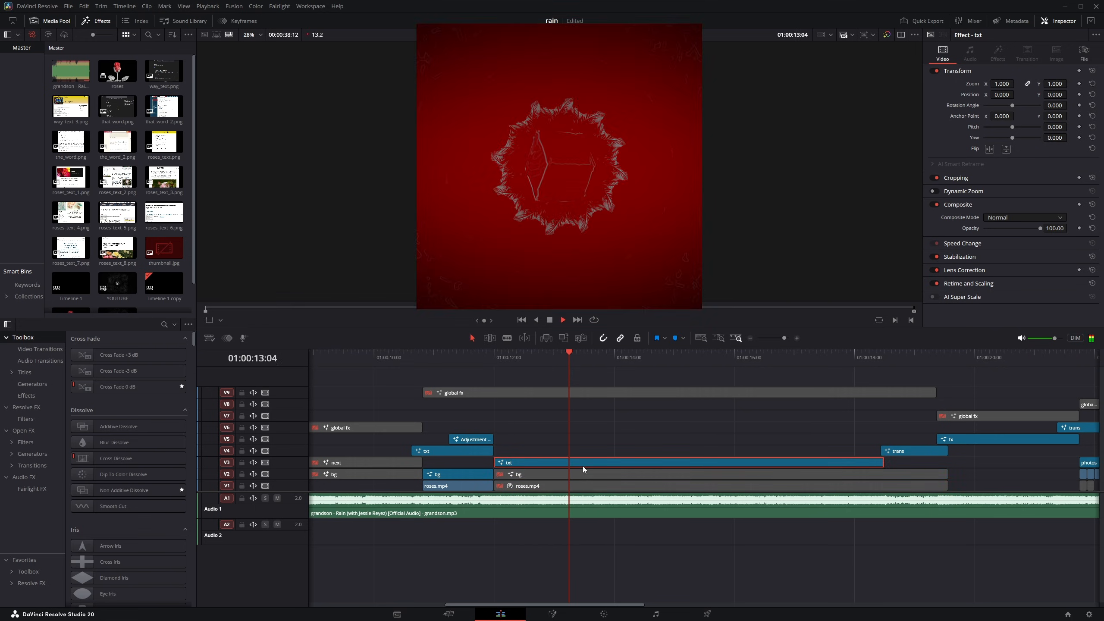
- Disable the V3 txt, V2 bg and roses.mp4 clips after 01:00:12:00, and play the ROSES text clip from its start
{"action": "left_click_drag", "start_coordinate": [529, 444], "coordinate": [545, 484]}
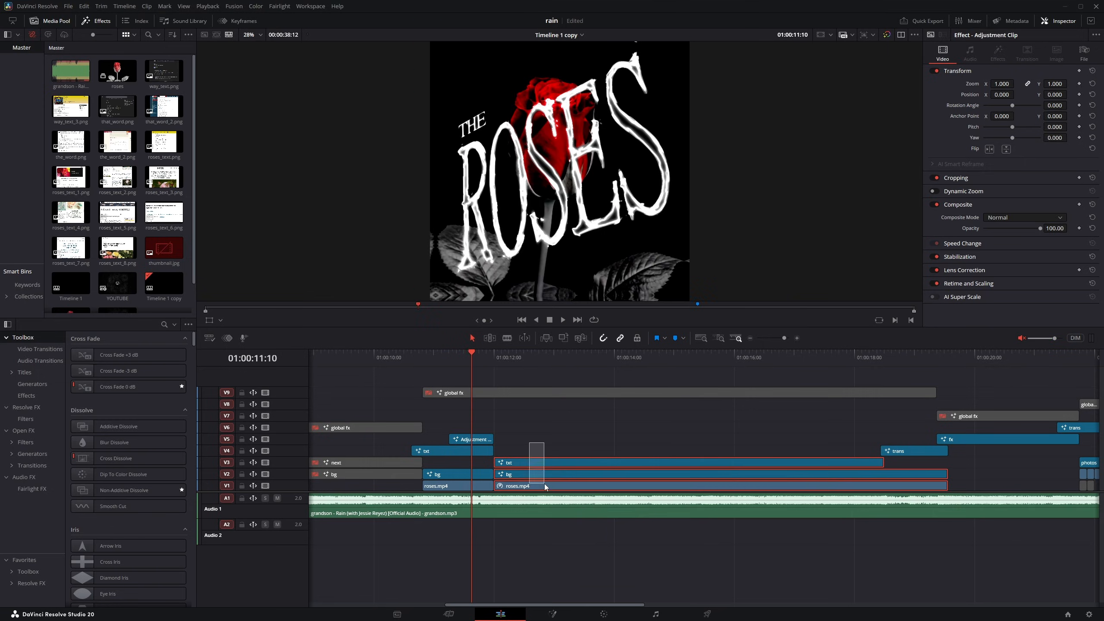
{"action": "key", "text": "d"}
{"action": "left_click", "coordinate": [533, 436]}
{"action": "key", "text": "Up"}
{"action": "key", "text": "Up"}
{"action": "key", "text": "space"}
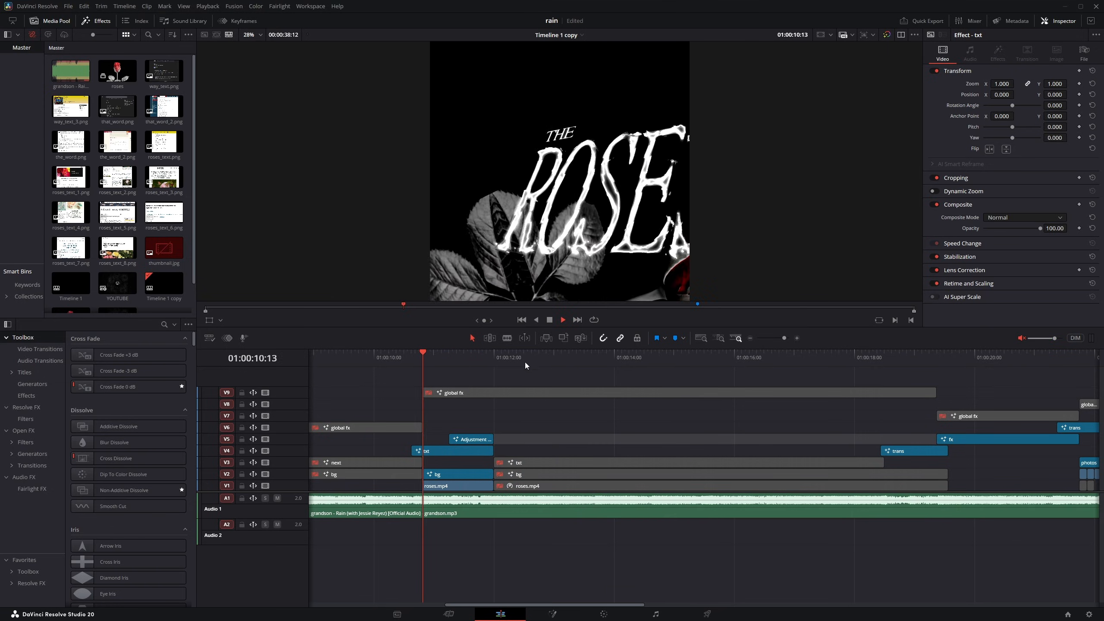
{"action": "left_click", "coordinate": [427, 356]}
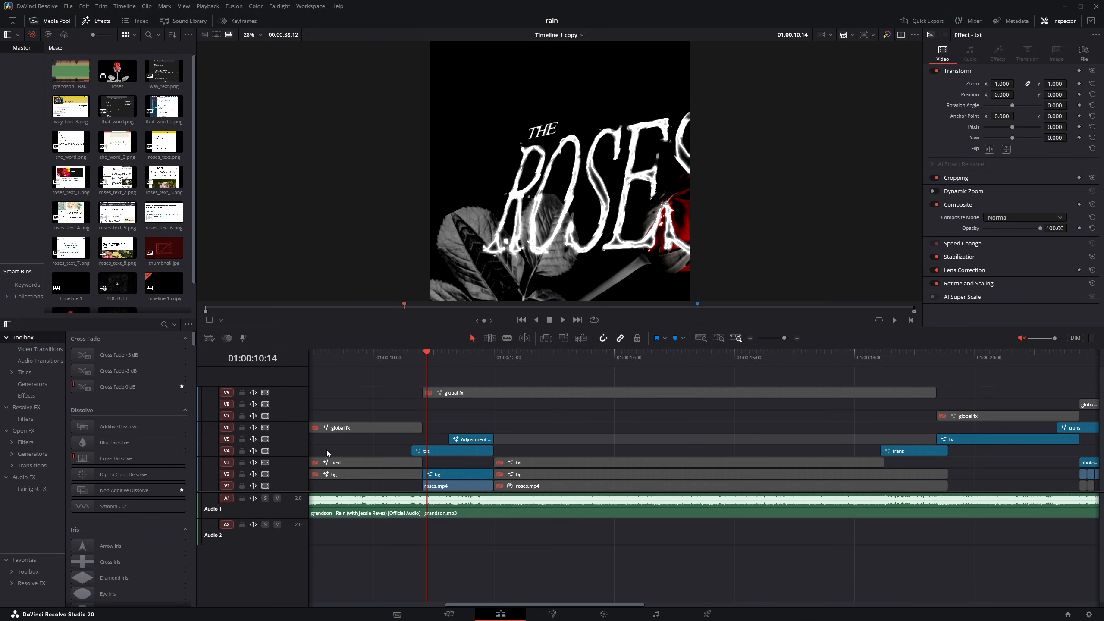
{"action": "key", "text": "space"}
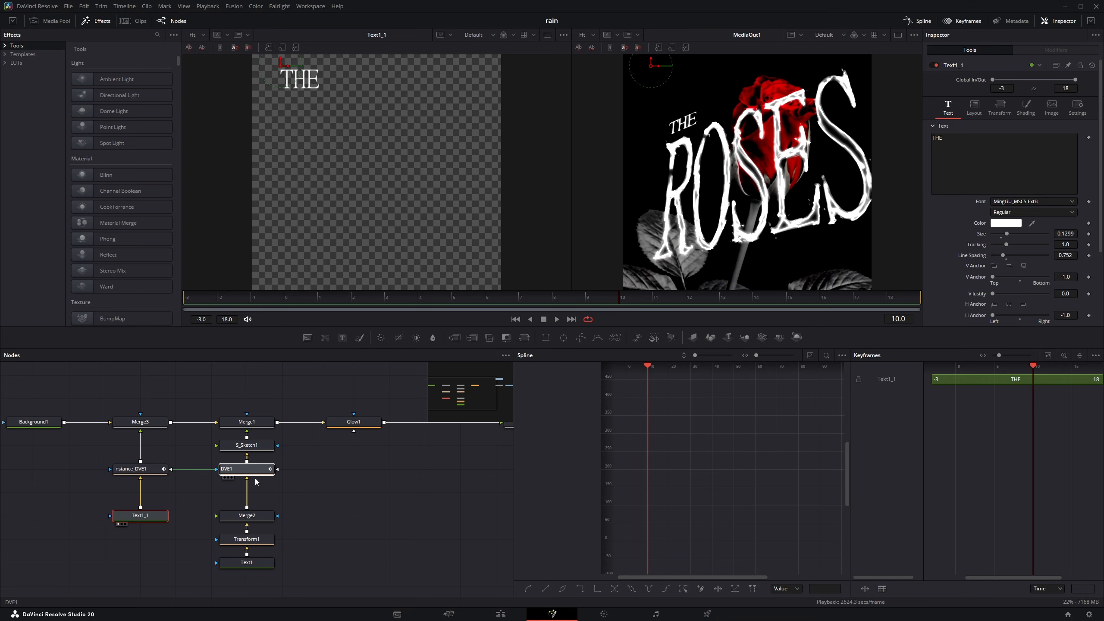
- View DVE1 in the ROSES text composition, play its animation, and compare it with the linked Instance_DVE1
{"action": "left_click_drag", "start_coordinate": [254, 471], "coordinate": [357, 285]}
{"action": "key", "text": "space"}
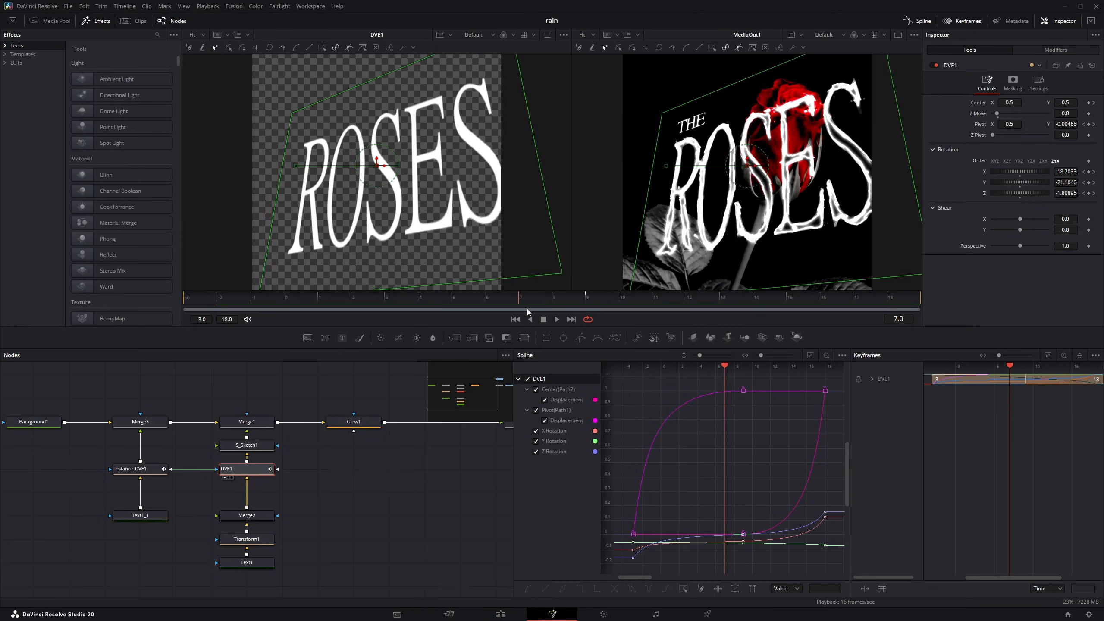
{"action": "left_click", "coordinate": [142, 471]}
{"action": "left_click", "coordinate": [231, 471]}
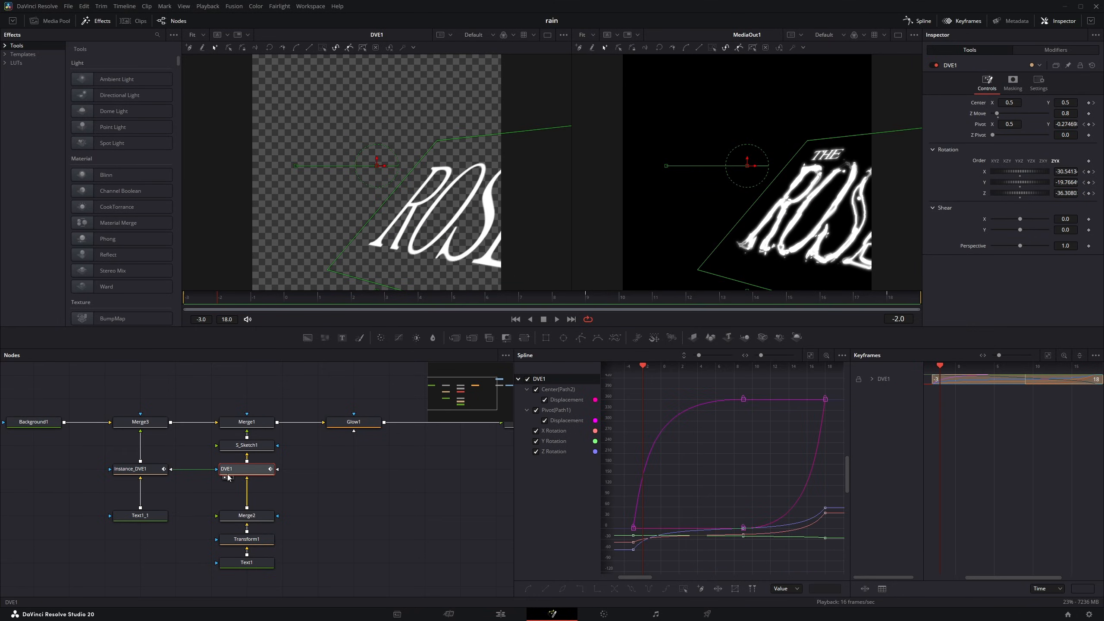
{"action": "right_click", "coordinate": [204, 486]}
{"action": "left_click", "coordinate": [210, 481]}
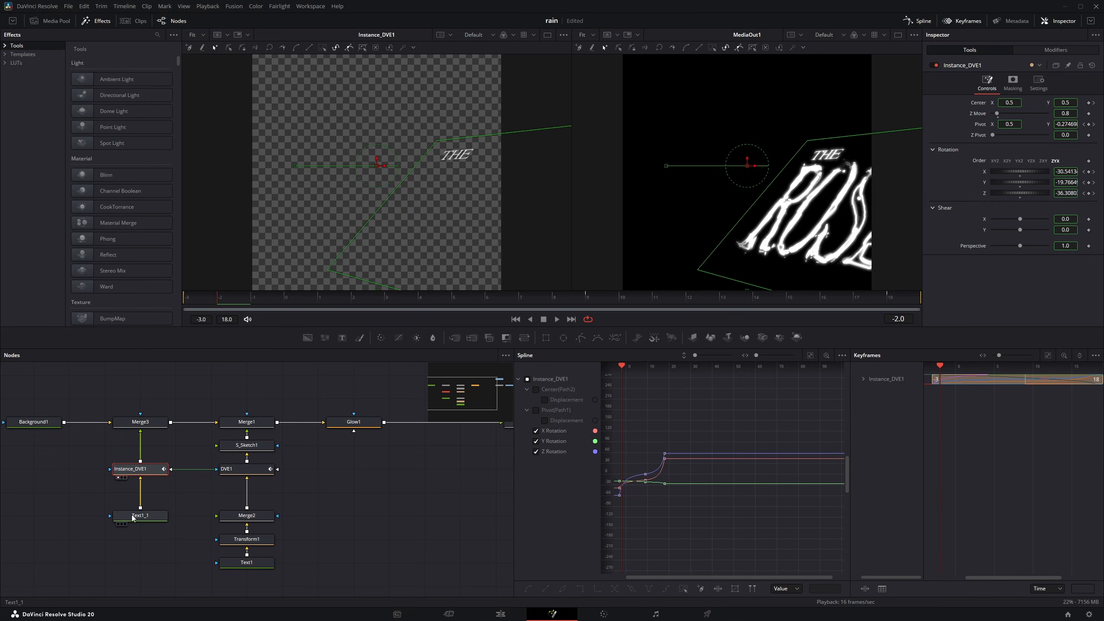
- View the Text1_1 node holding the word THE, and play the combined text through Merge1
{"action": "left_click", "coordinate": [131, 514]}
{"action": "key", "text": "1"}
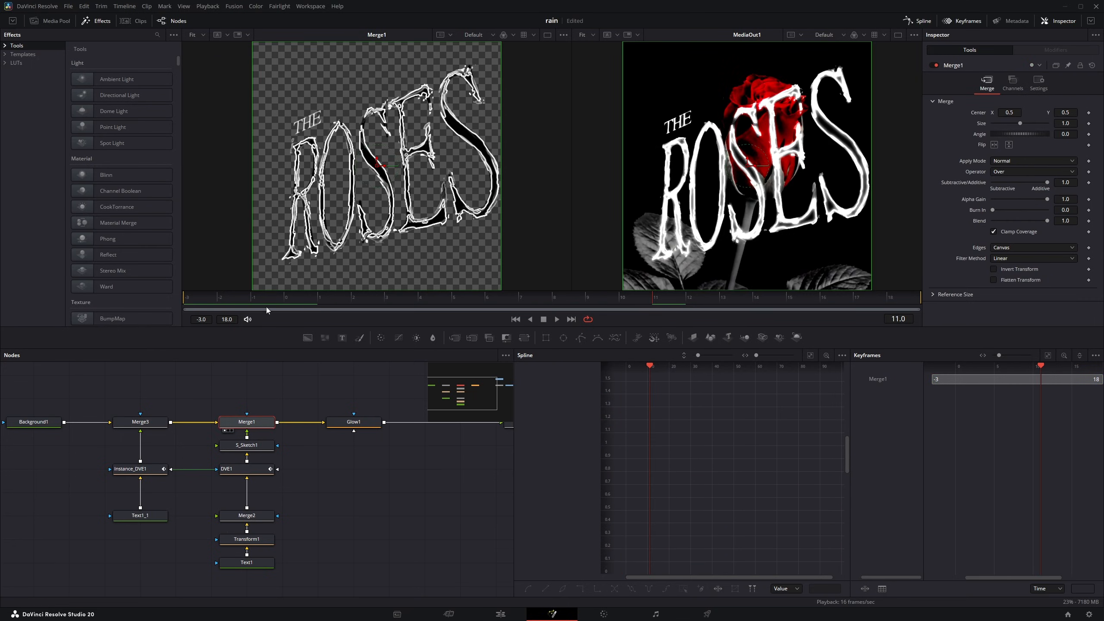
{"action": "key", "text": "space"}
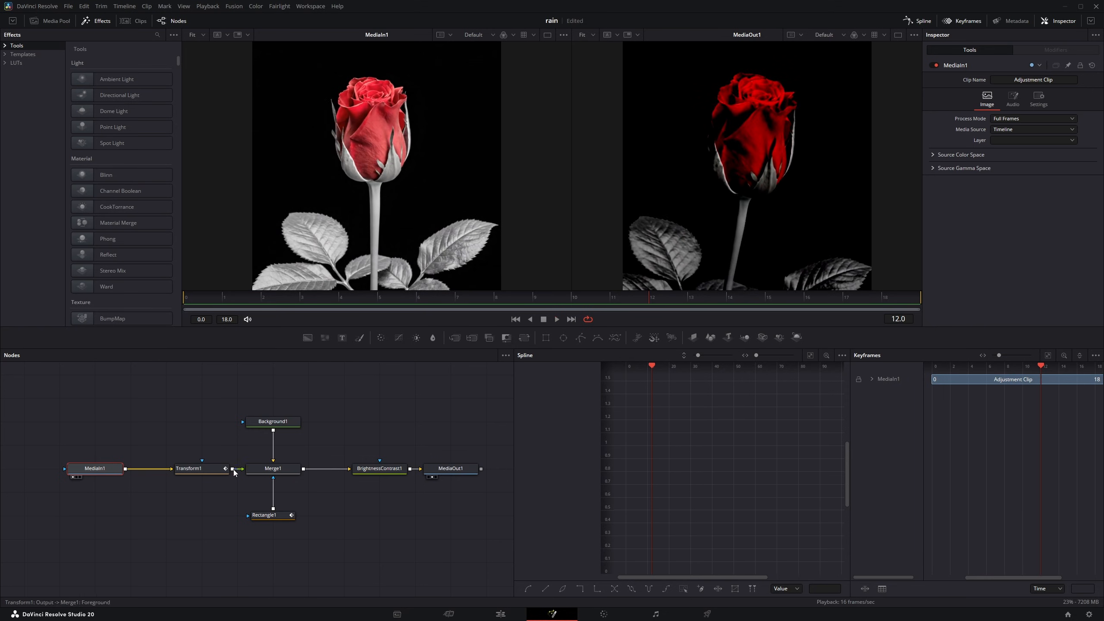
- Examine Transform1 in the rose background composition, checking its Mirror edges and its keyframed movement at the first and last frames
{"action": "left_click", "coordinate": [204, 468]}
{"action": "key", "text": "1"}
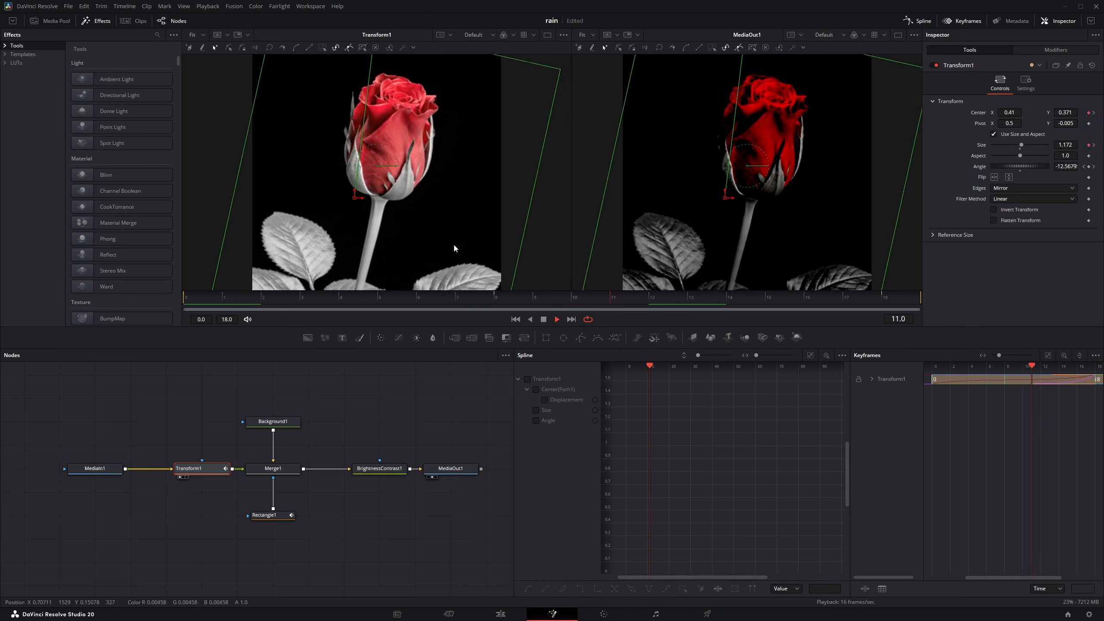
{"action": "left_click_drag", "start_coordinate": [220, 303], "coordinate": [191, 304]}
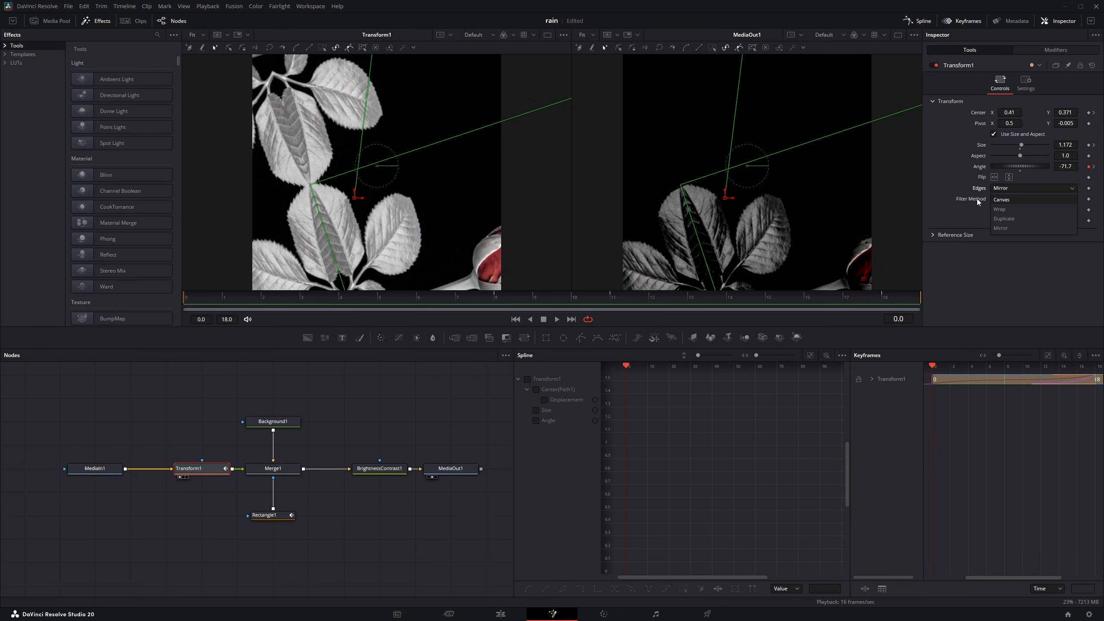
{"action": "key", "text": "End"}
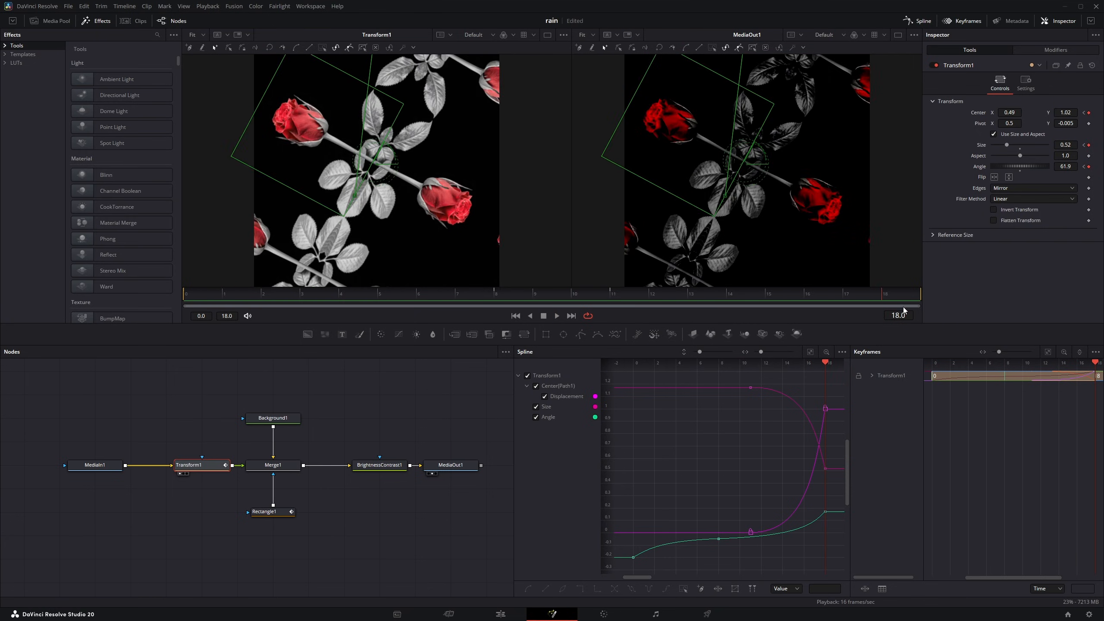
- Compare Transform1, Merge1 and the Rectangle1 mask in the viewer while scrubbing through the rose background animation
{"action": "scroll", "coordinate": [383, 178], "scroll_direction": "down", "scroll_amount": 2}
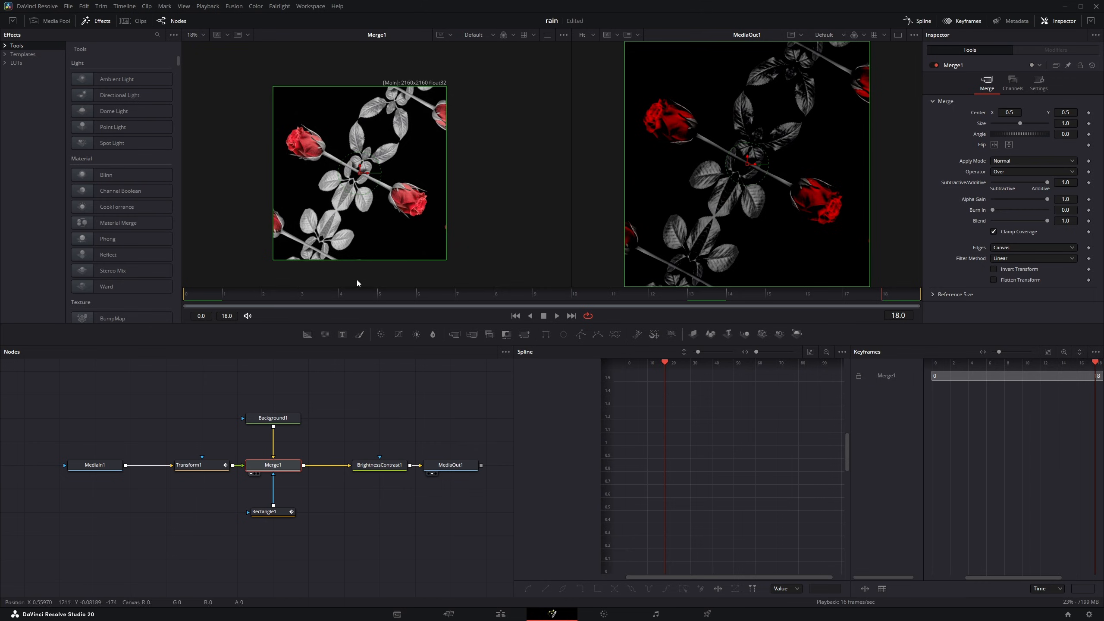
{"action": "left_click_drag", "start_coordinate": [296, 295], "coordinate": [184, 299]}
{"action": "left_click_drag", "start_coordinate": [201, 467], "coordinate": [489, 201]}
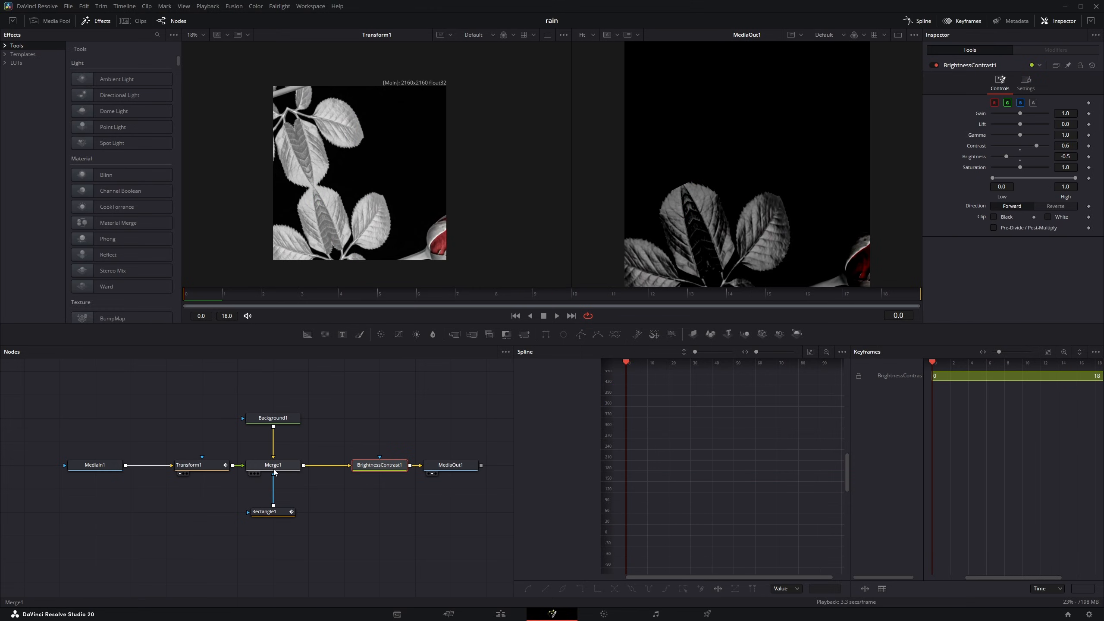
{"action": "left_click_drag", "start_coordinate": [273, 468], "coordinate": [324, 163]}
{"action": "left_click_drag", "start_coordinate": [273, 511], "coordinate": [340, 150]}
{"action": "left_click_drag", "start_coordinate": [261, 296], "coordinate": [371, 299]}
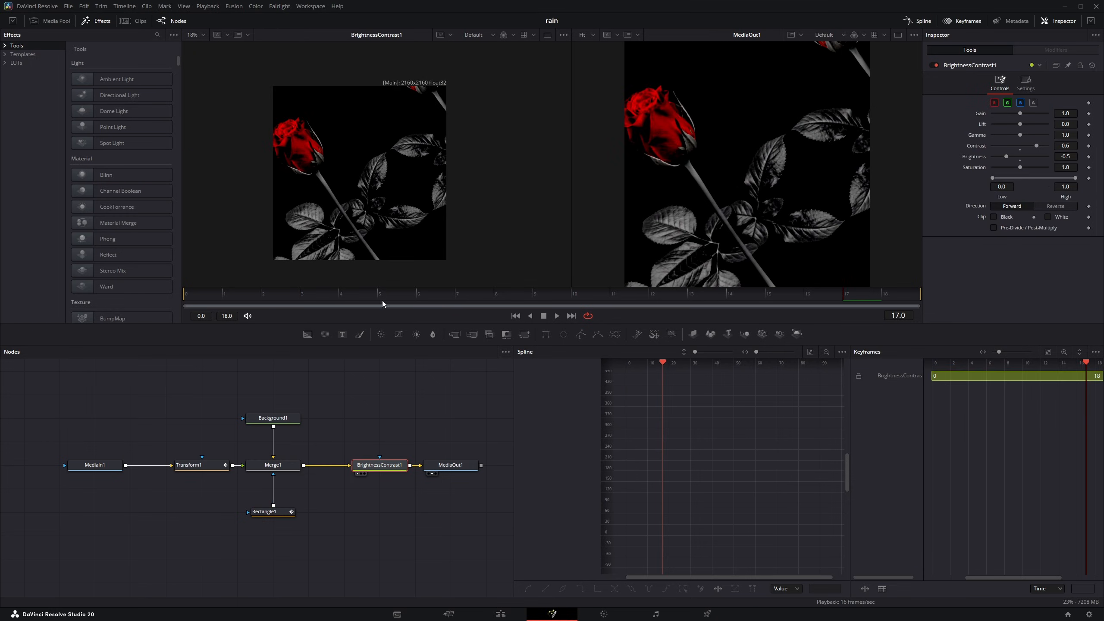
- Play the BrightnessContrast1 result from the first frame, and return to the Edit page
{"action": "left_click", "coordinate": [516, 316]}
{"action": "key", "text": "space"}
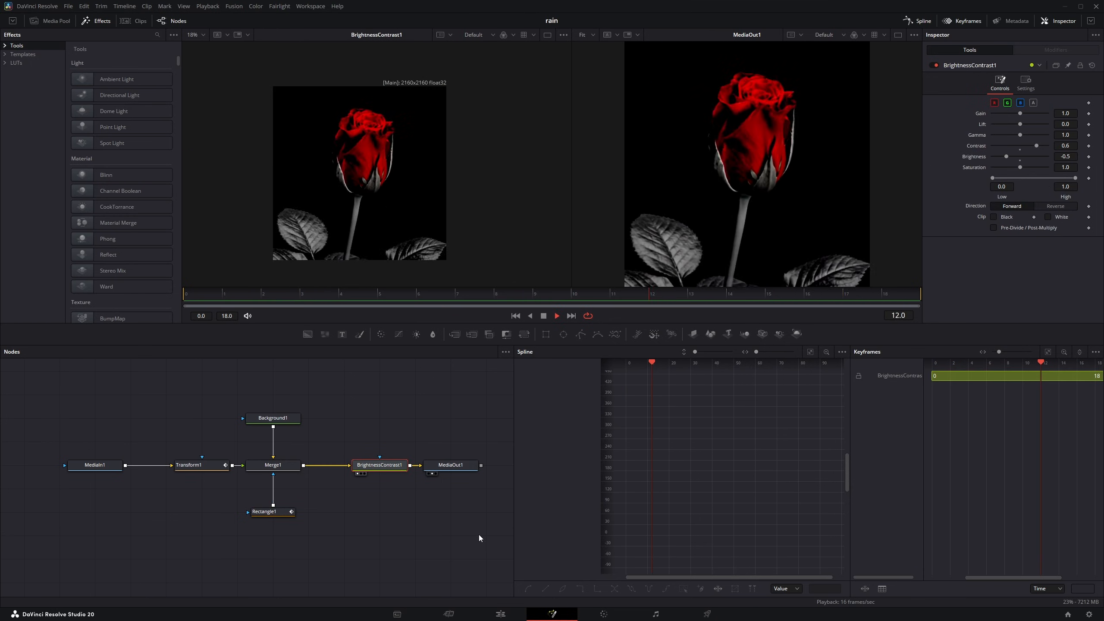
{"action": "left_click", "coordinate": [501, 614]}
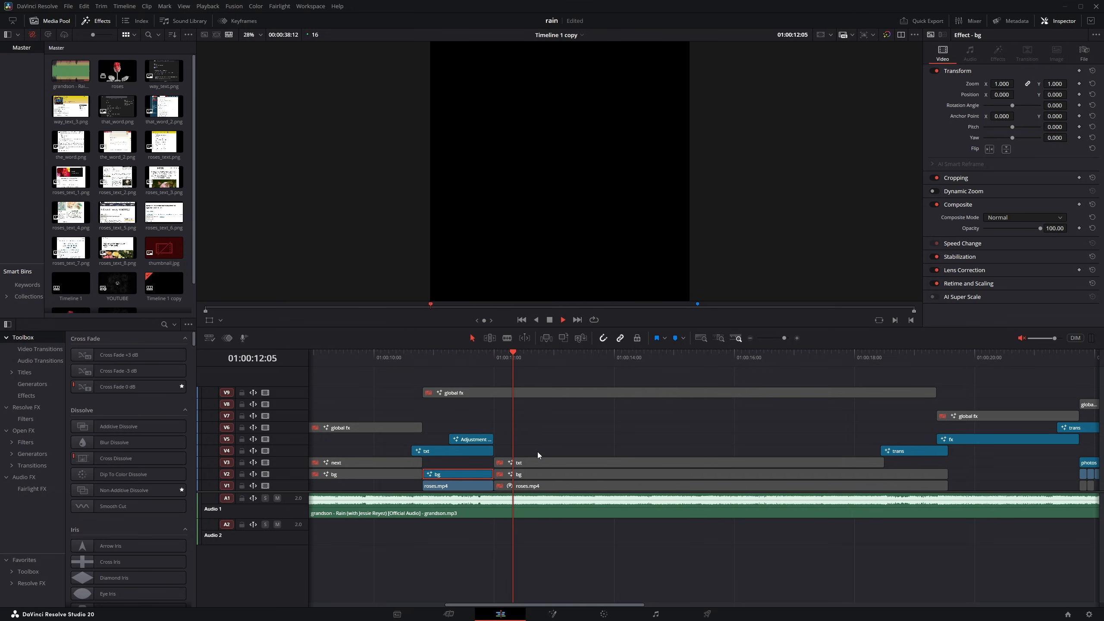
- Enable the second roses.mp4 clip and the V2 bg clip above it with the V3 txt clip disabled, and play the section
{"action": "left_click_drag", "start_coordinate": [537, 453], "coordinate": [562, 480]}
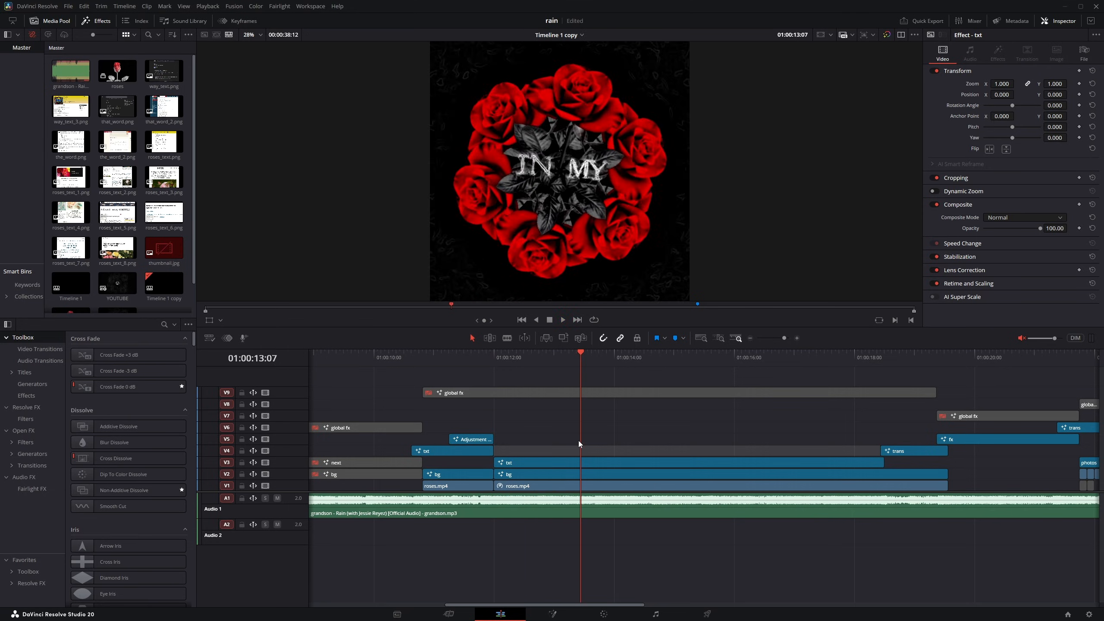
{"action": "key", "text": "space"}
{"action": "scroll", "coordinate": [433, 488], "scroll_direction": "right", "scroll_amount": 2}
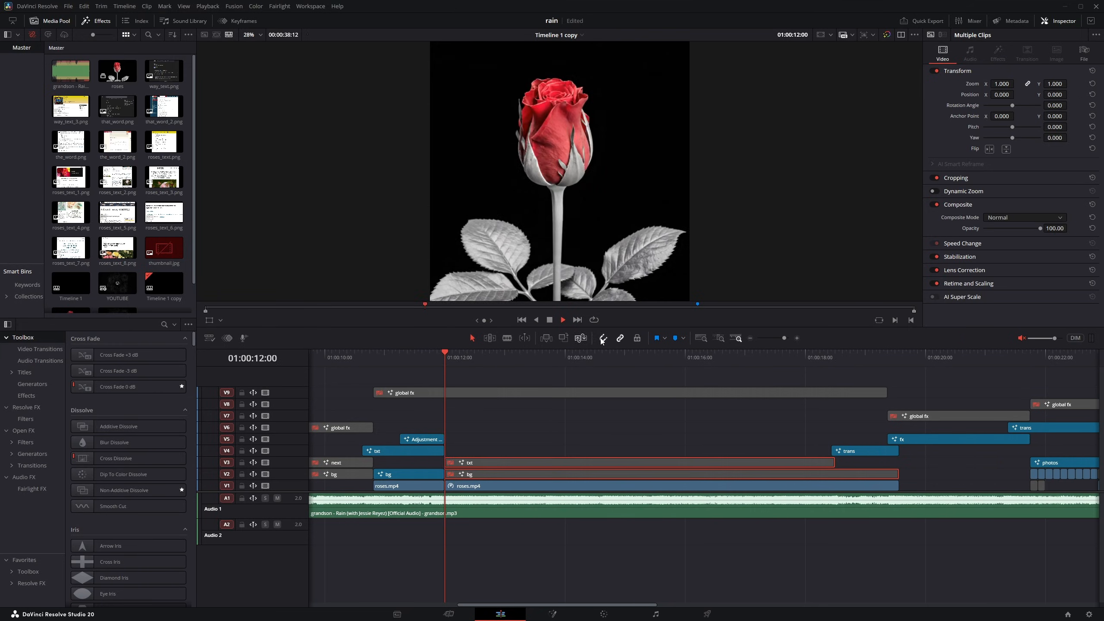
{"action": "key", "text": "space"}
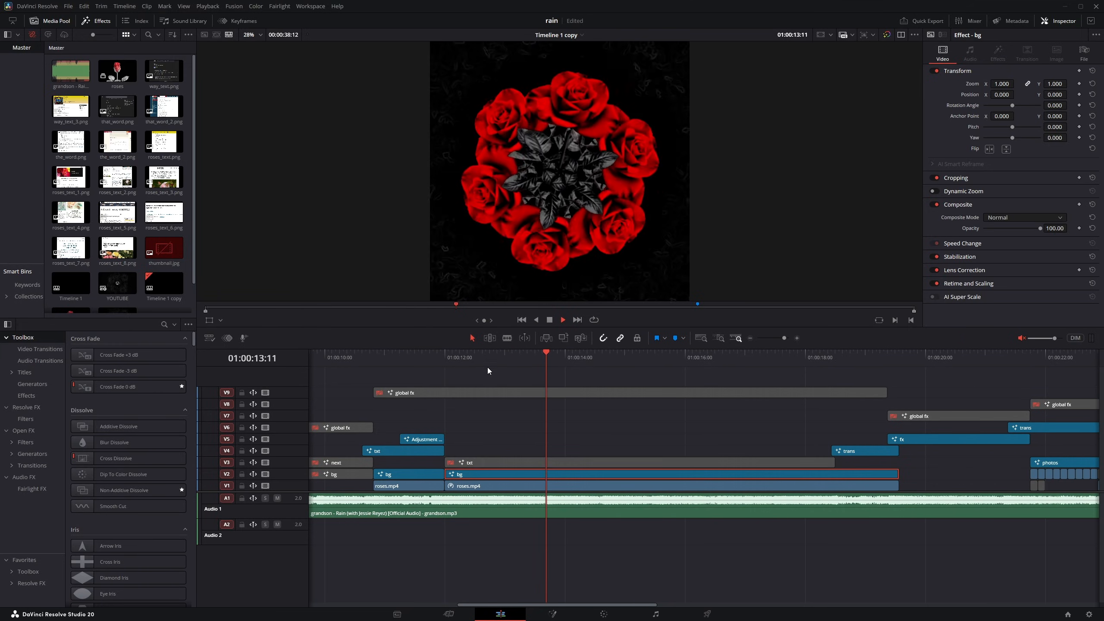
{"action": "key", "text": "space"}
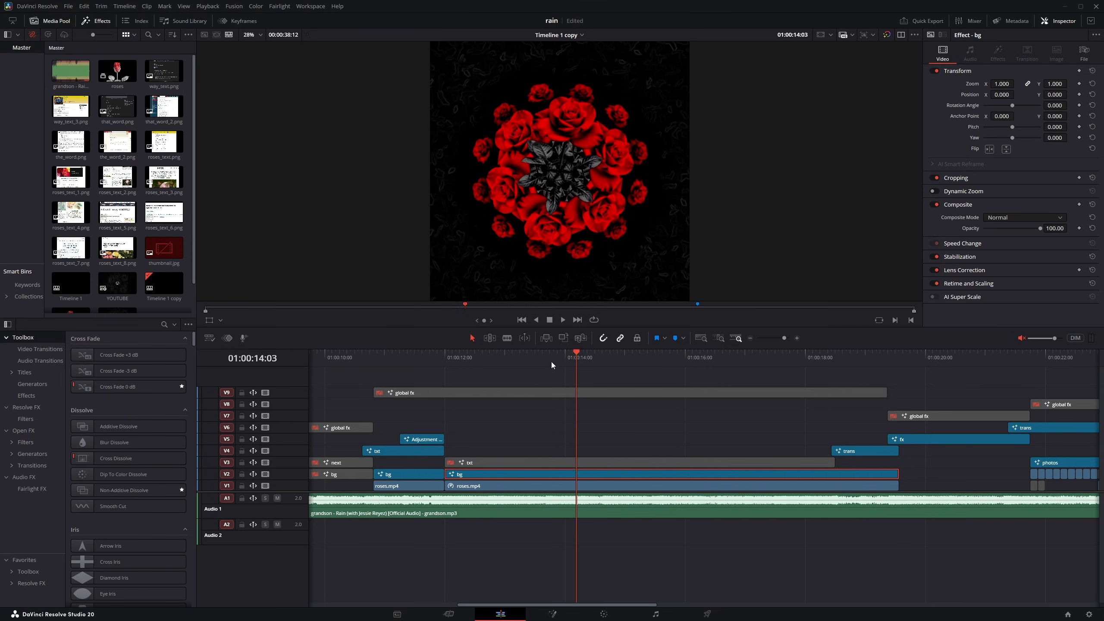
- Open the V2 bg clip's composition in Fusion, and view MediaIn1 and the keyed rose from HSLKeyer1
{"action": "key", "text": "shift+5"}
{"action": "scroll", "coordinate": [144, 475], "scroll_direction": "left", "scroll_amount": 6}
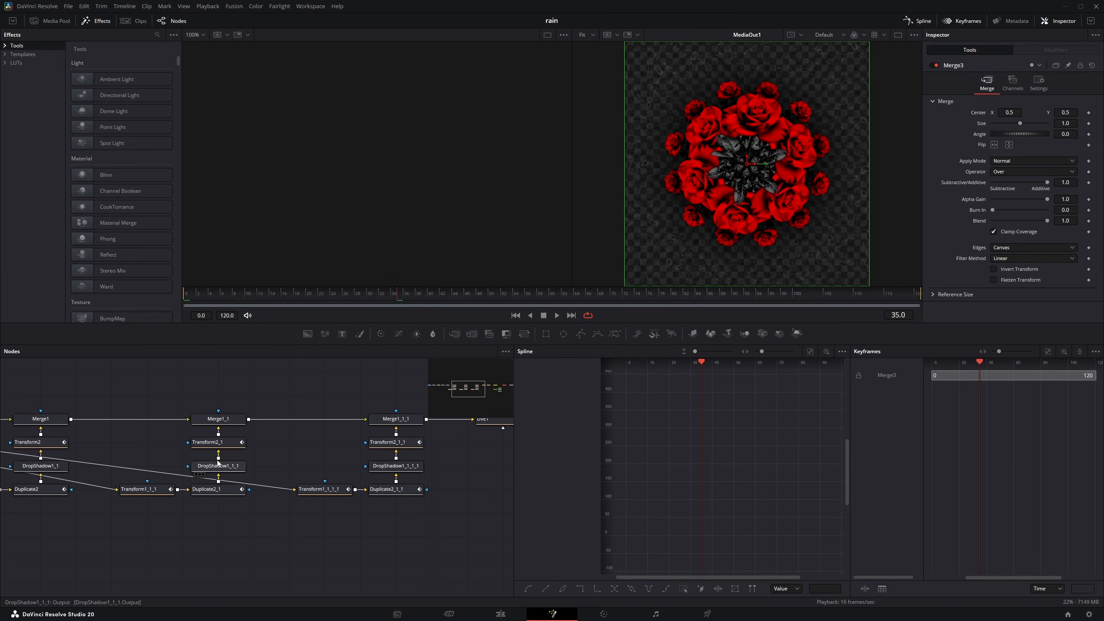
{"action": "scroll", "coordinate": [218, 463], "scroll_direction": "left", "scroll_amount": 8}
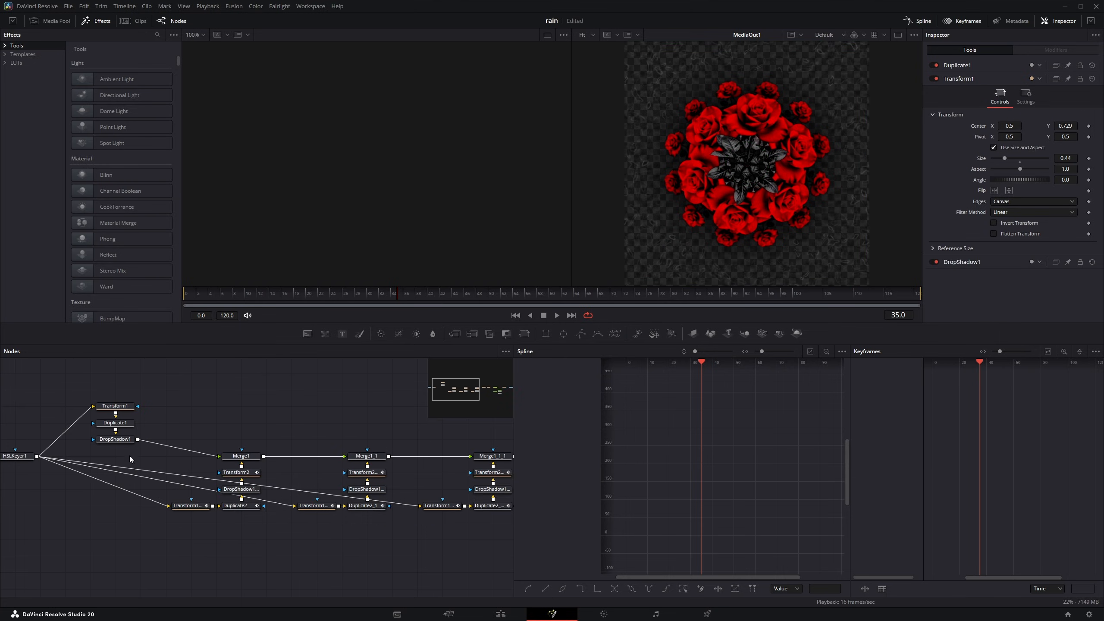
{"action": "left_click_drag", "start_coordinate": [4, 460], "coordinate": [114, 481]}
{"action": "left_click", "coordinate": [85, 479]}
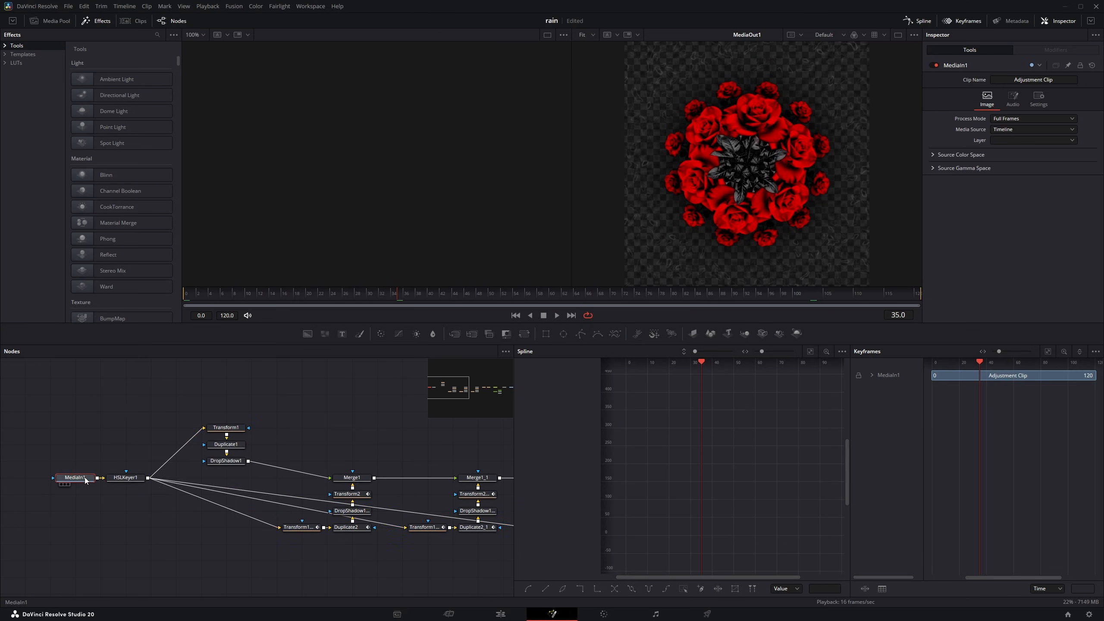
{"action": "key", "text": "1"}
{"action": "left_click", "coordinate": [117, 480]}
{"action": "key", "text": "1"}
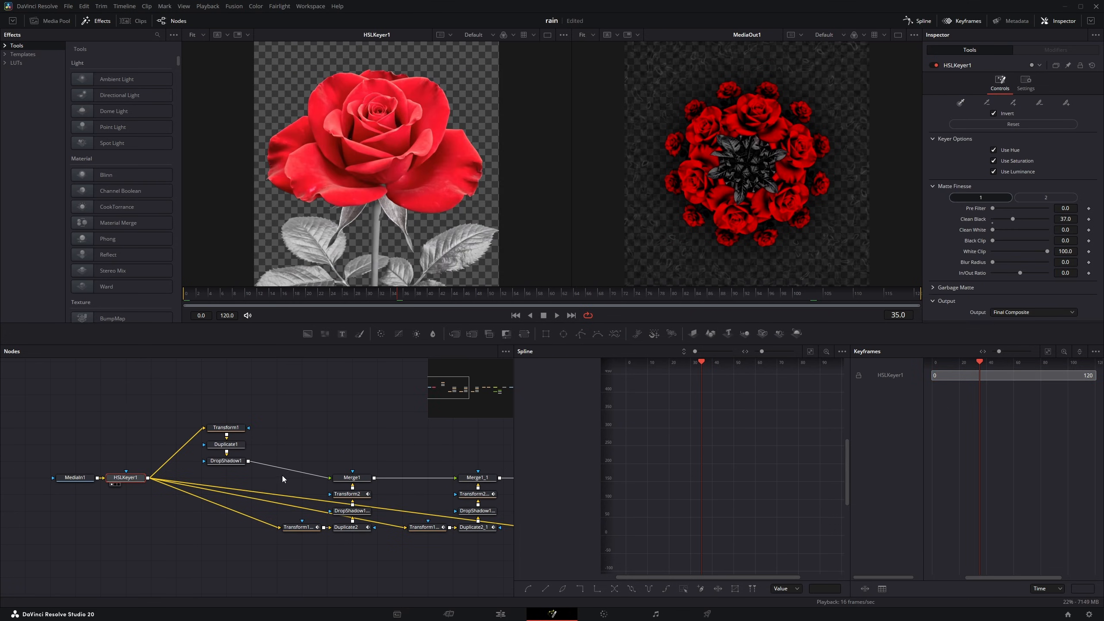
- Compare the single rose in Transform1 with the DropShadow1 output, check Duplicate1's settings, and play the blooming ring
{"action": "left_click_drag", "start_coordinate": [282, 475], "coordinate": [169, 471]}
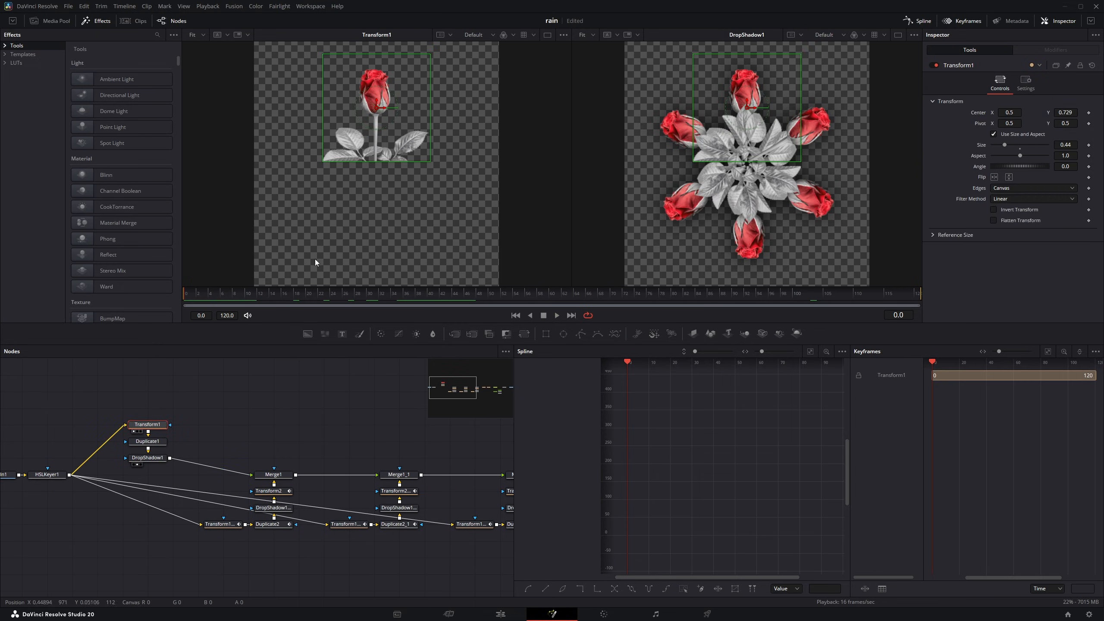
{"action": "left_click", "coordinate": [156, 443]}
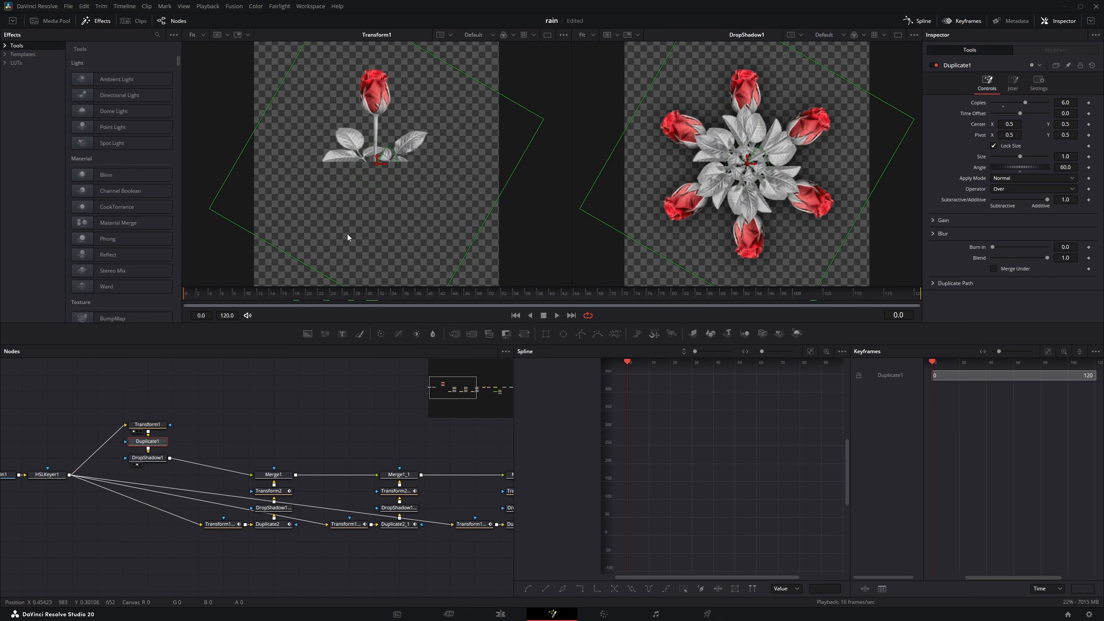
{"action": "key", "text": "space"}
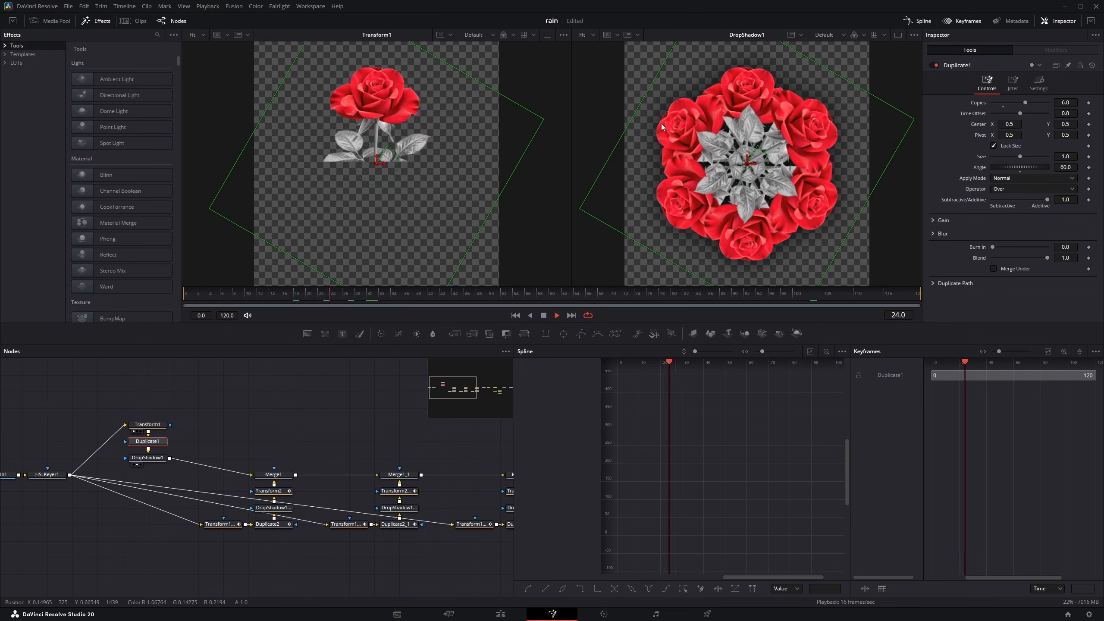
{"action": "left_click", "coordinate": [543, 315]}
- View Transform1_1 beside Transform2, and go to frame 28 to examine the outer ring of small roses
{"action": "left_click_drag", "start_coordinate": [411, 431], "coordinate": [330, 415]}
{"action": "left_click", "coordinate": [140, 508]}
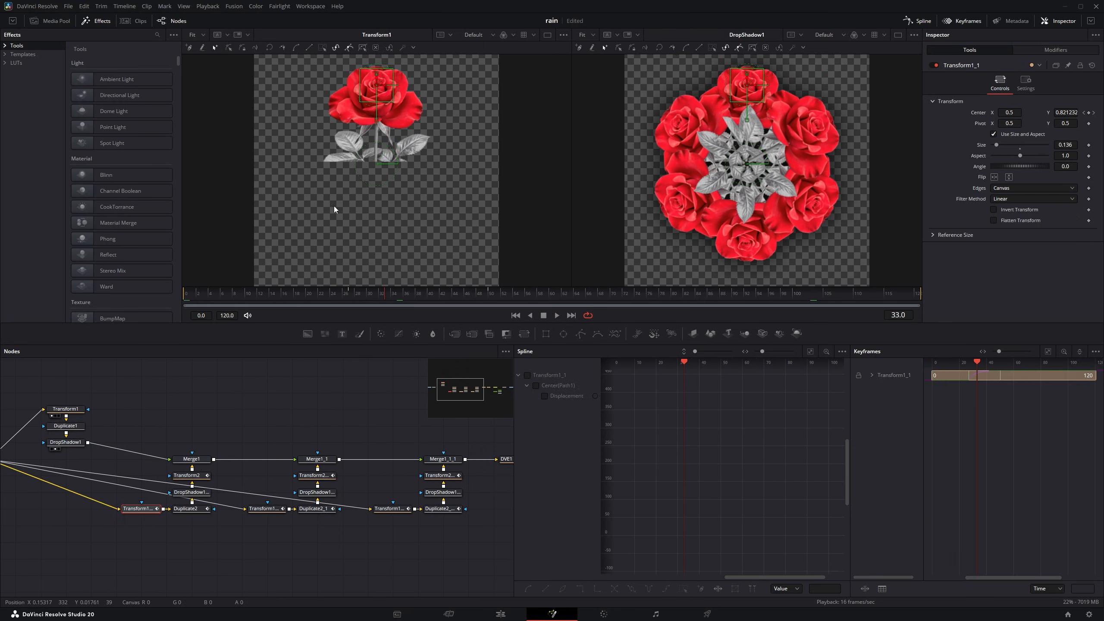
{"action": "key", "text": "1"}
{"action": "left_click", "coordinate": [188, 475]}
{"action": "key", "text": "2"}
{"action": "left_click", "coordinate": [355, 294]}
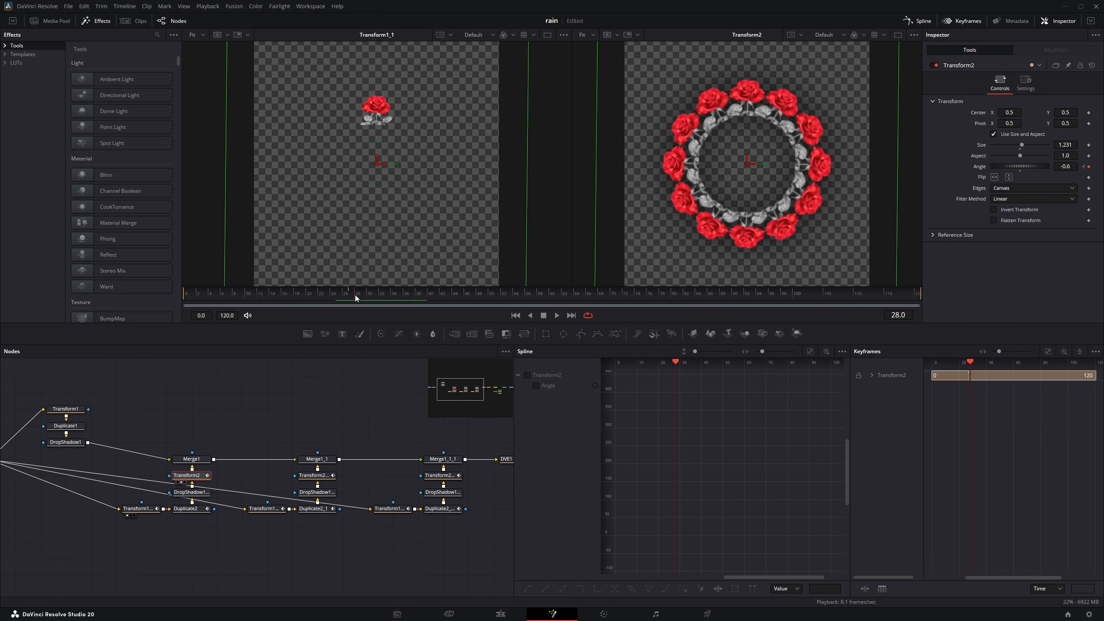
- Show Transform1_1's displacement curve in the Spline editor, and play the small rose's outward movement
{"action": "left_click", "coordinate": [144, 509]}
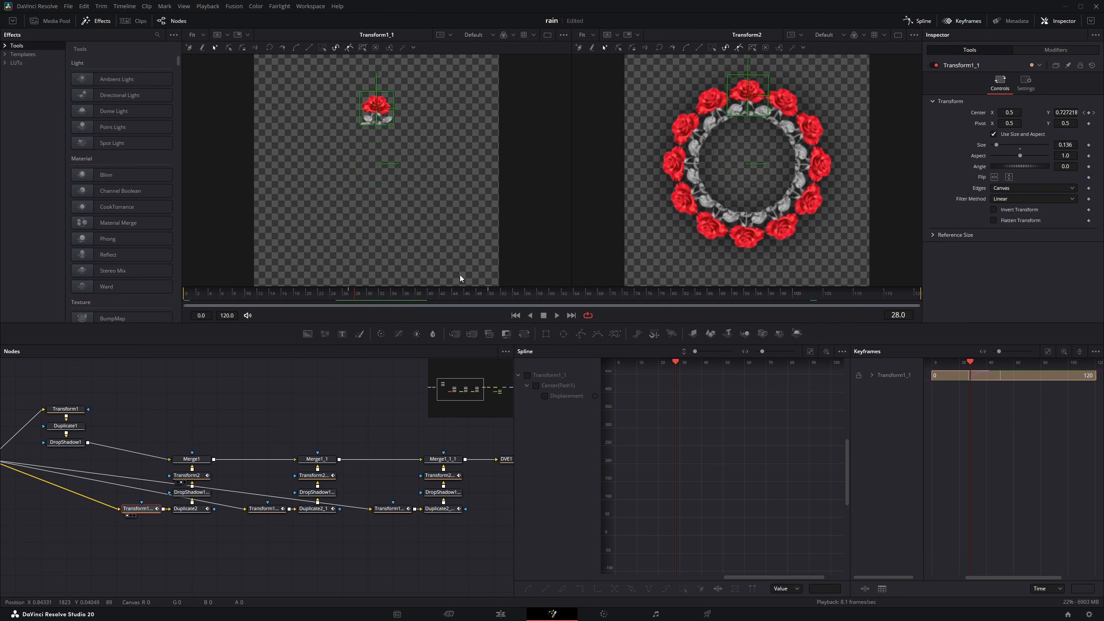
{"action": "left_click", "coordinate": [527, 375]}
{"action": "key", "text": "space"}
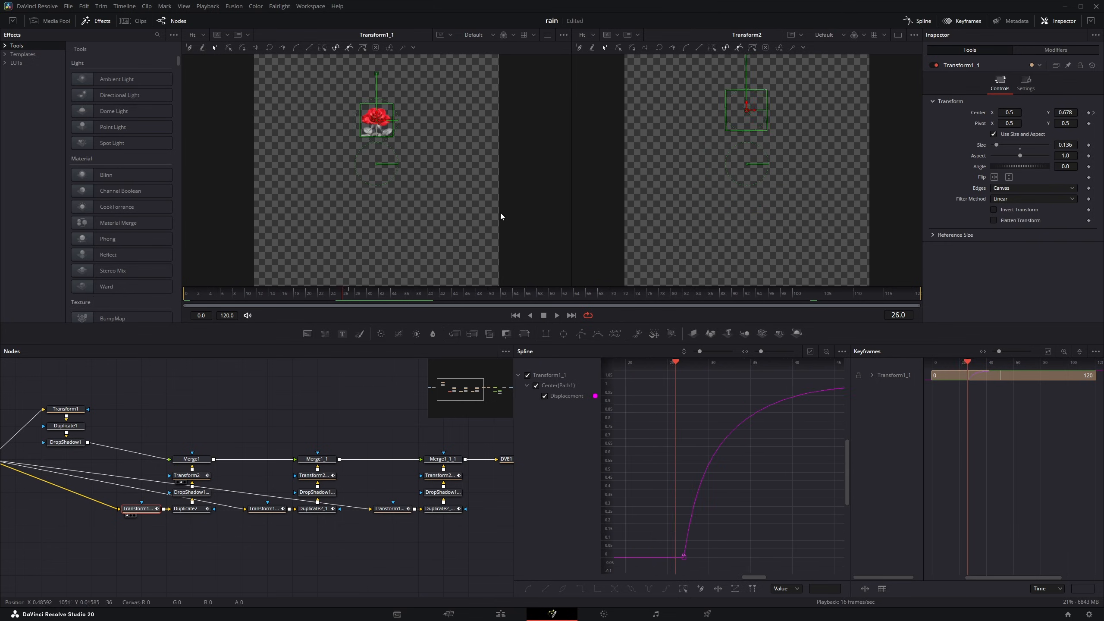
- Play the small roses' outward spread with the whole duplicated ring from Transform2 in view
{"action": "key", "text": "space"}
{"action": "scroll", "coordinate": [775, 170], "scroll_direction": "down", "scroll_amount": 1}
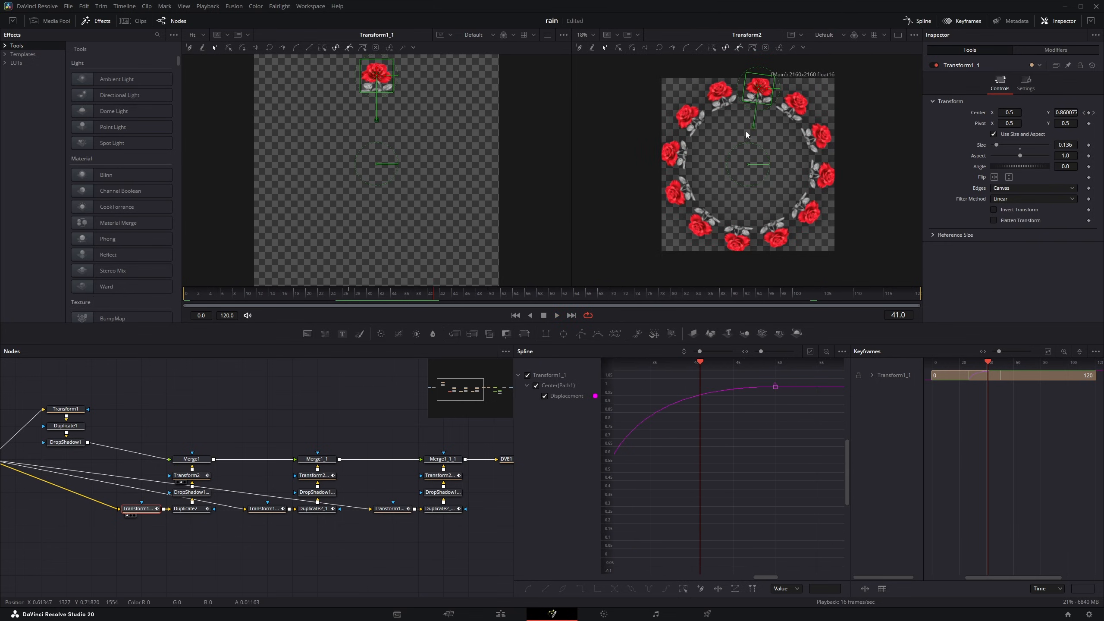
- View the next ring's single rose in Transform1_1_1 beside DropShadow1_1_1, and detach the transform node between DropShadow1_1_1 and Merge1_1
{"action": "key", "text": "1"}
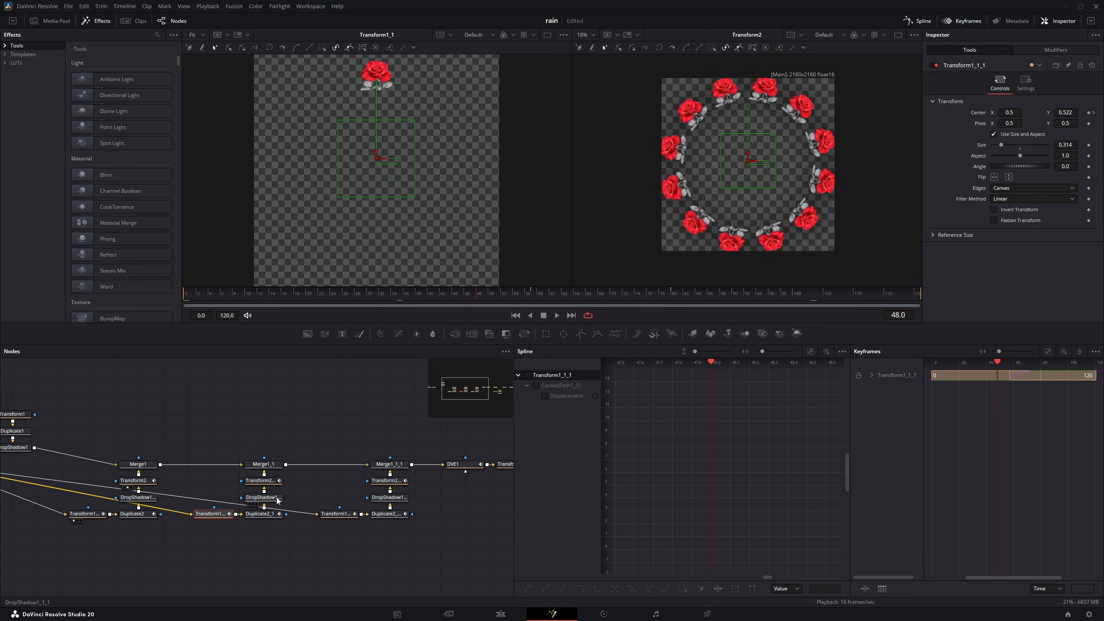
{"action": "left_click", "coordinate": [264, 481]}
{"action": "key", "text": "2"}
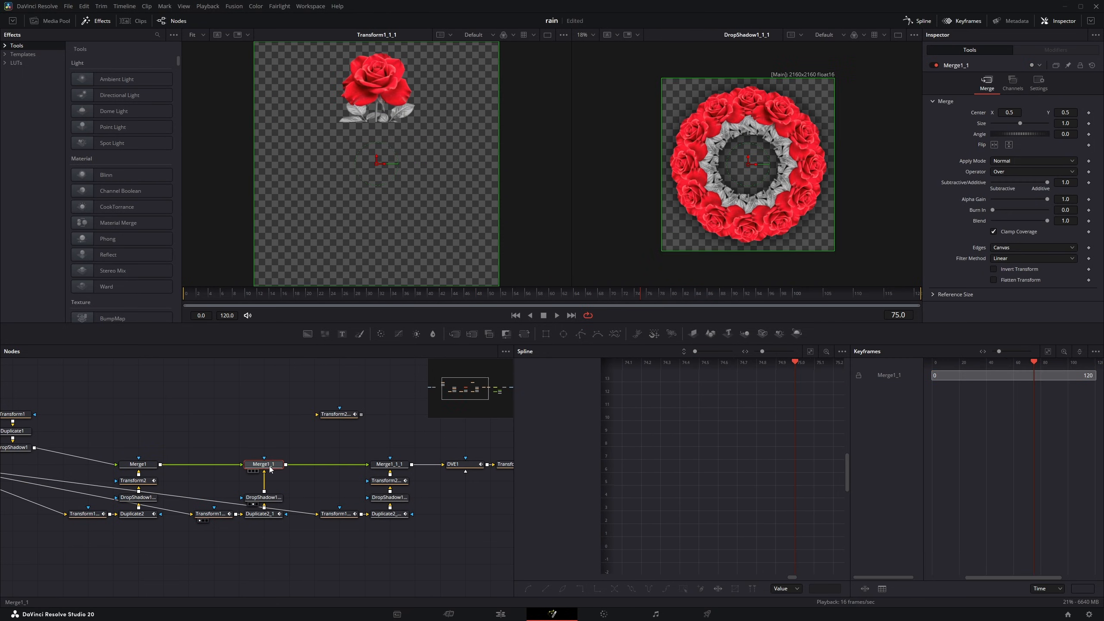
- View Merge1_1 beside the DropShadow1_1_1 ring, and play the combined rose rings from frame 75
{"action": "key", "text": "1"}
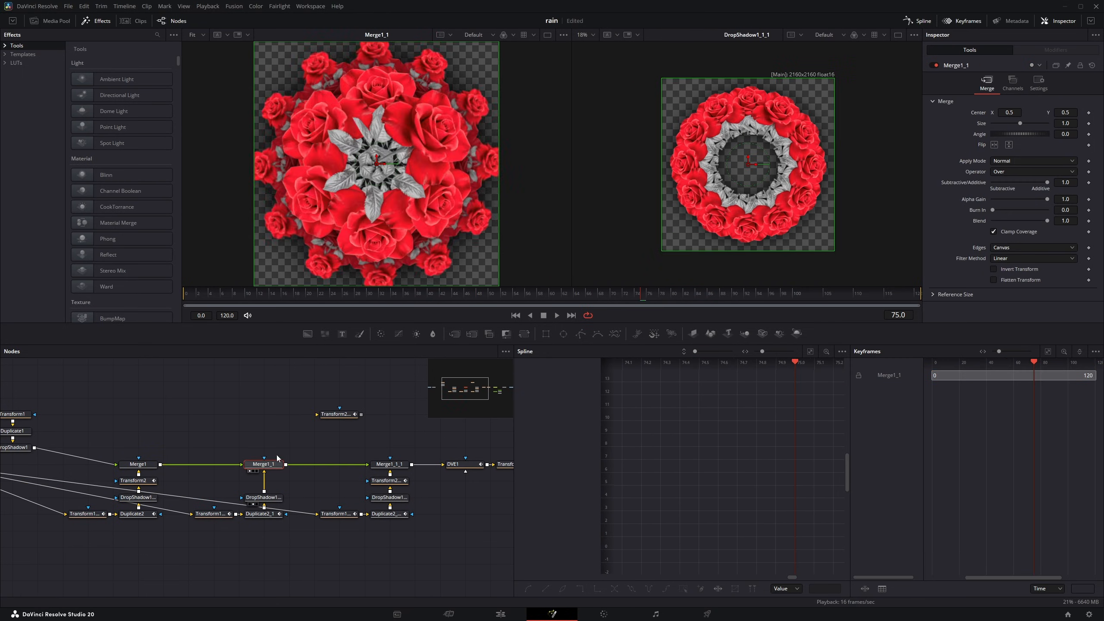
{"action": "key", "text": "space"}
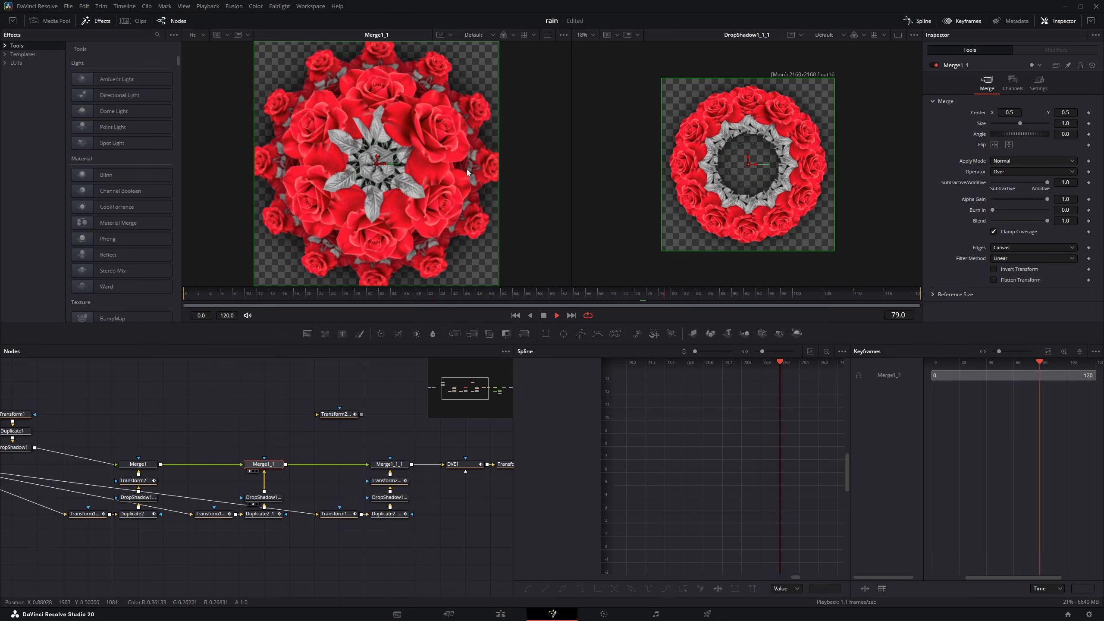
{"action": "key", "text": "space"}
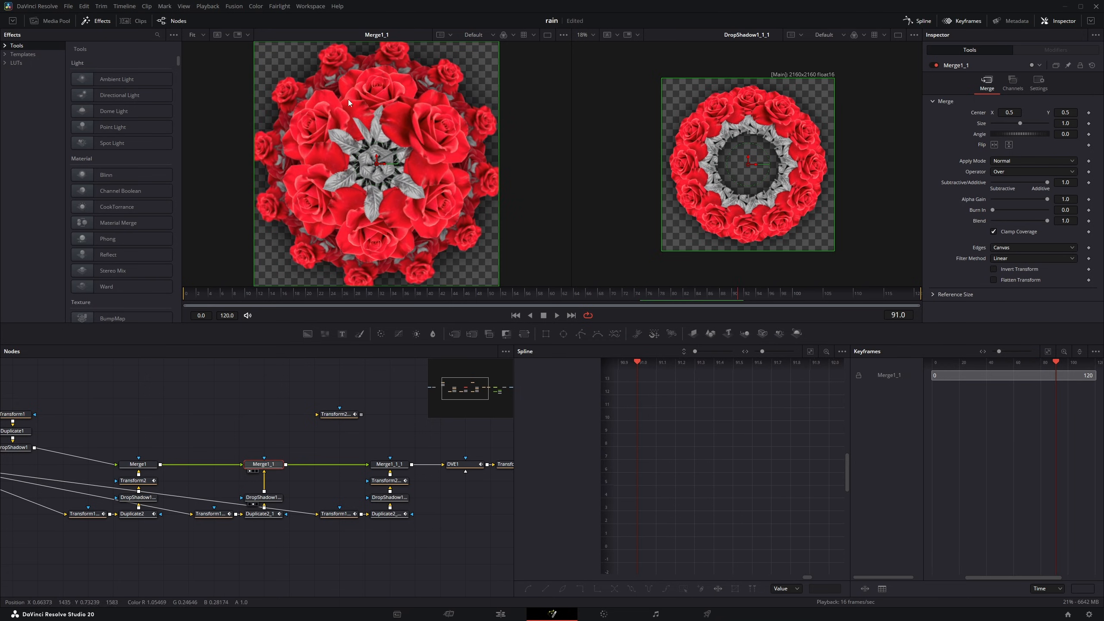
- Reinsert the disconnected Transform2_1 node between Merge1_1 and its drop shadow, and play back its output in the left viewer
{"action": "scroll", "coordinate": [417, 69], "scroll_direction": "up", "scroll_amount": 3}
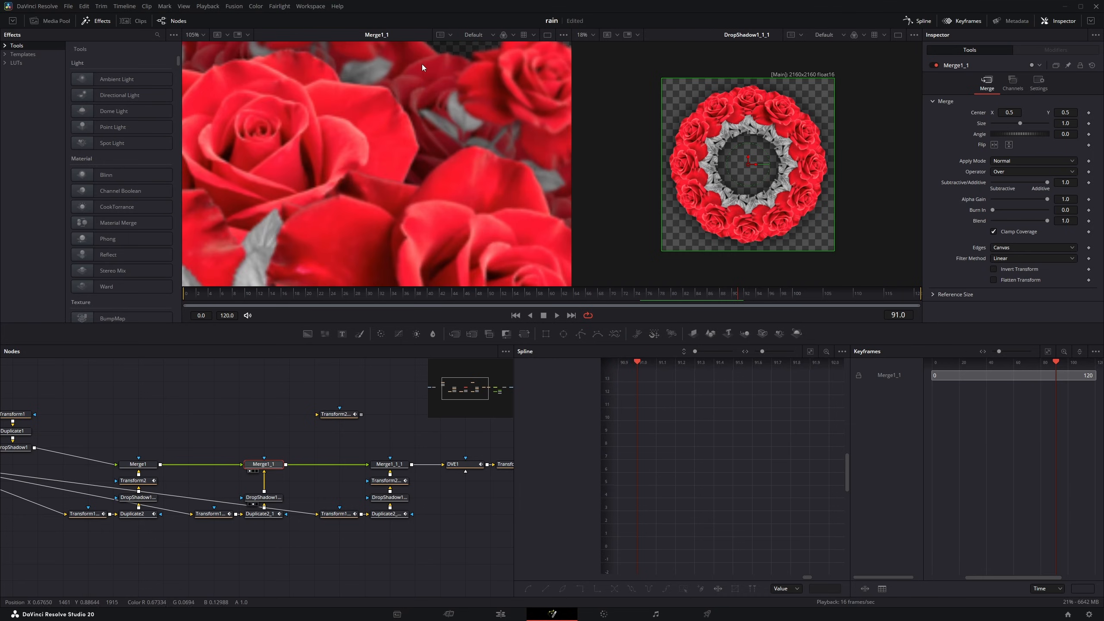
{"action": "scroll", "coordinate": [414, 130], "scroll_direction": "down", "scroll_amount": 4}
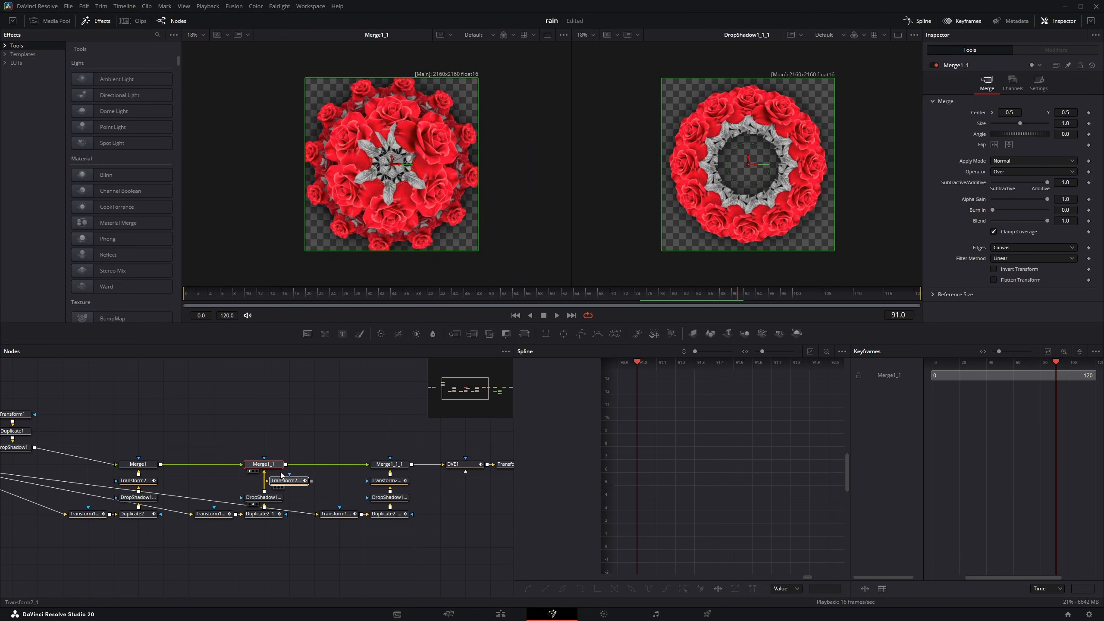
{"action": "left_click", "coordinate": [263, 480]}
{"action": "key", "text": "1"}
{"action": "key", "text": "space"}
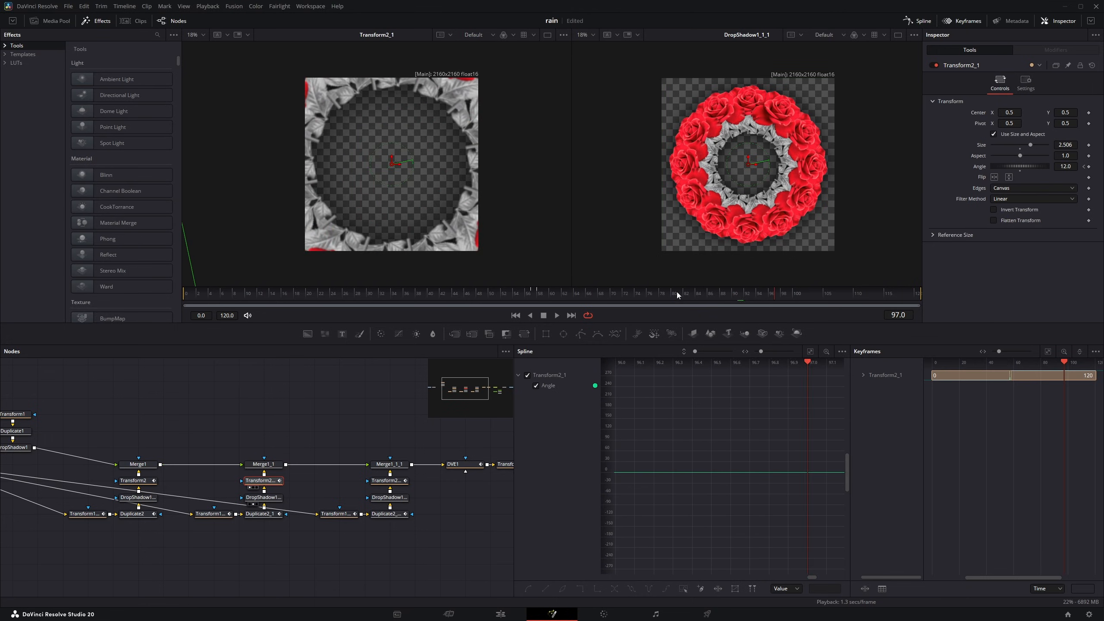
- View the combined rose rings at Merge1_1 from frame 72 and play back the result
{"action": "left_click", "coordinate": [534, 291]}
{"action": "left_click", "coordinate": [264, 464]}
{"action": "key", "text": "1"}
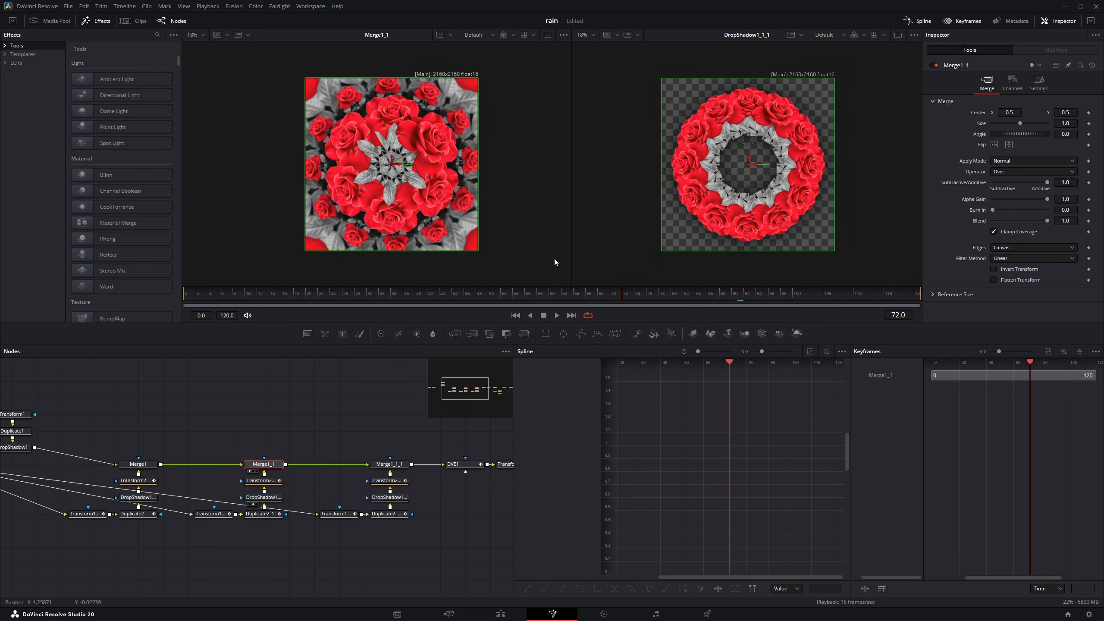
{"action": "key", "text": "space"}
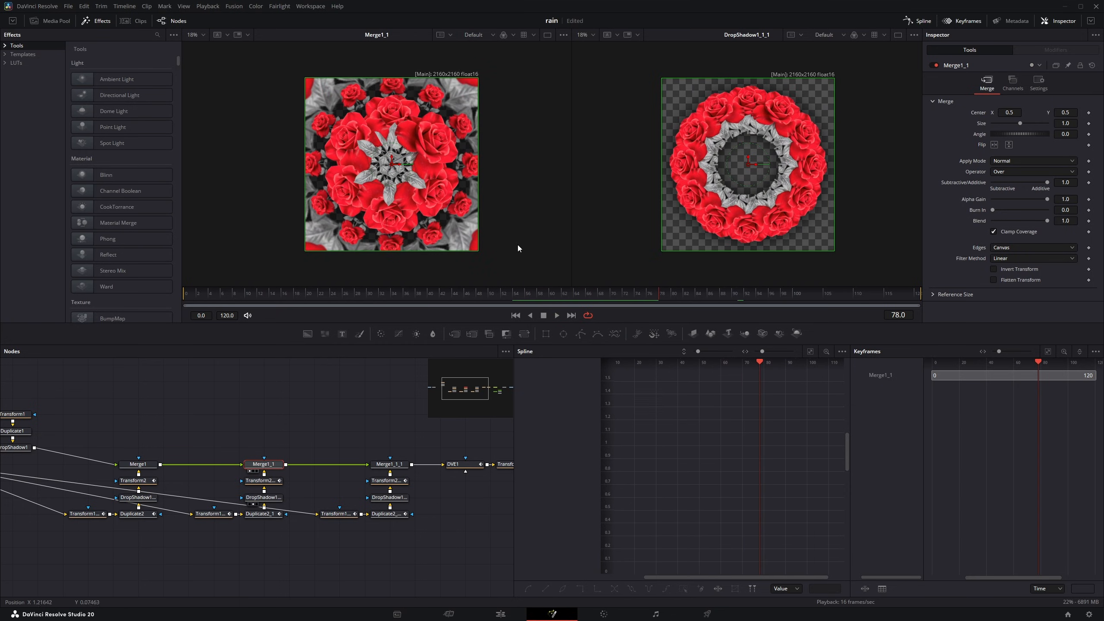
- Preview the outermost ring's Transform1_1_1_1 and Transform2_1_1 nodes, scrubbing and playing their animation
{"action": "left_click_drag", "start_coordinate": [382, 380], "coordinate": [309, 373]}
{"action": "left_click_drag", "start_coordinate": [318, 462], "coordinate": [201, 449]}
{"action": "left_click", "coordinate": [274, 444]}
{"action": "key", "text": "1"}
{"action": "left_click_drag", "start_coordinate": [654, 296], "coordinate": [422, 226]}
{"action": "key", "text": "space"}
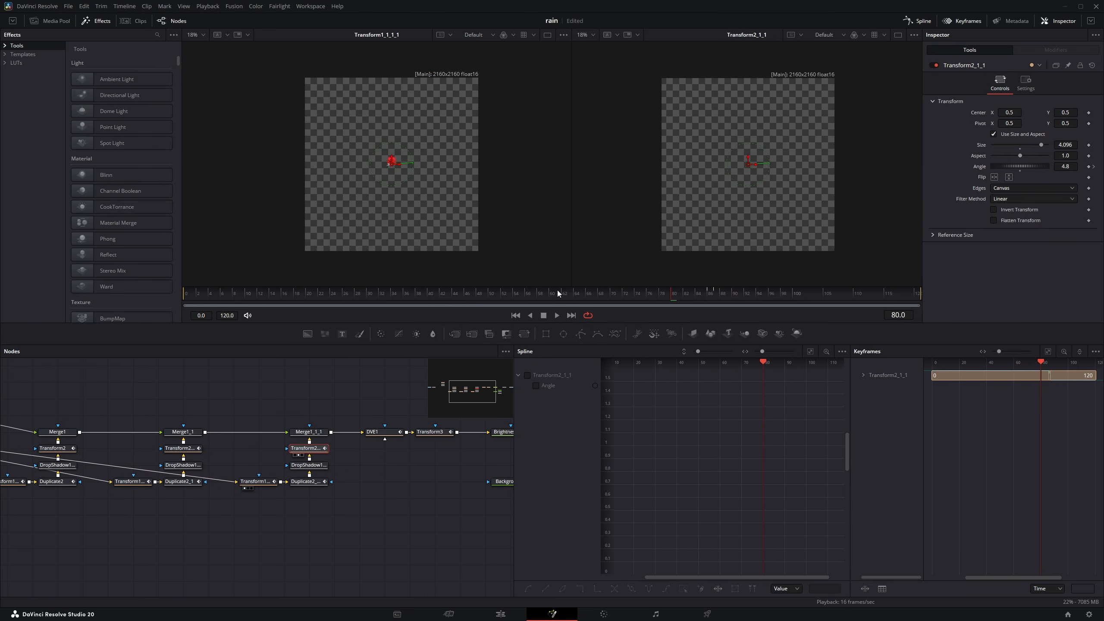
{"action": "key", "text": "space"}
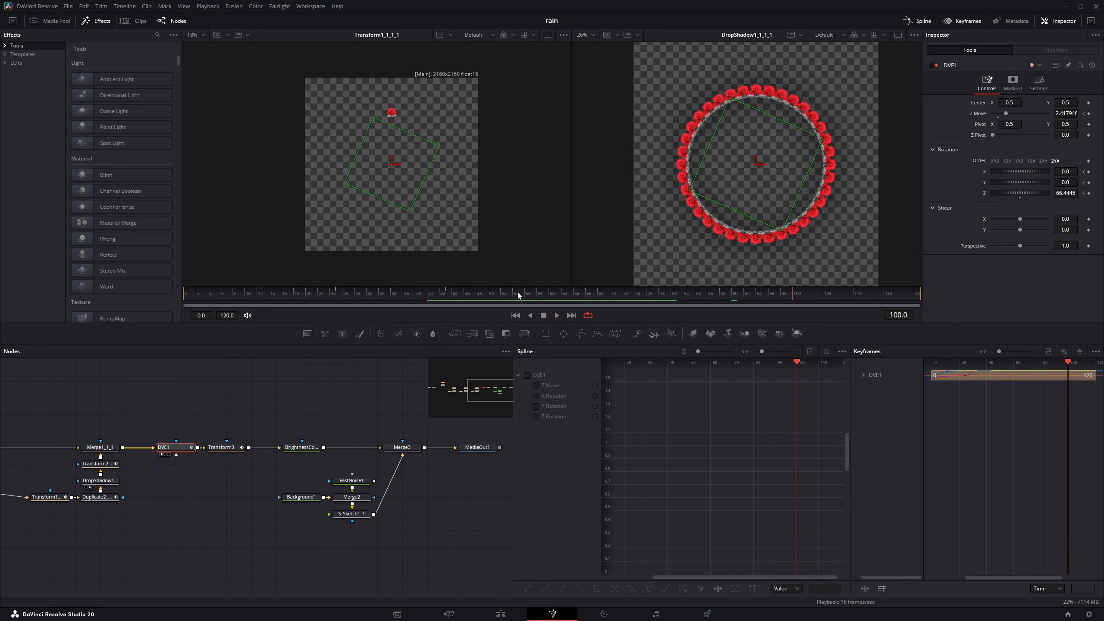
- View the DVE1 output at several frames and fit its animation curves in the spline editor
{"action": "left_click_drag", "start_coordinate": [517, 292], "coordinate": [262, 304]}
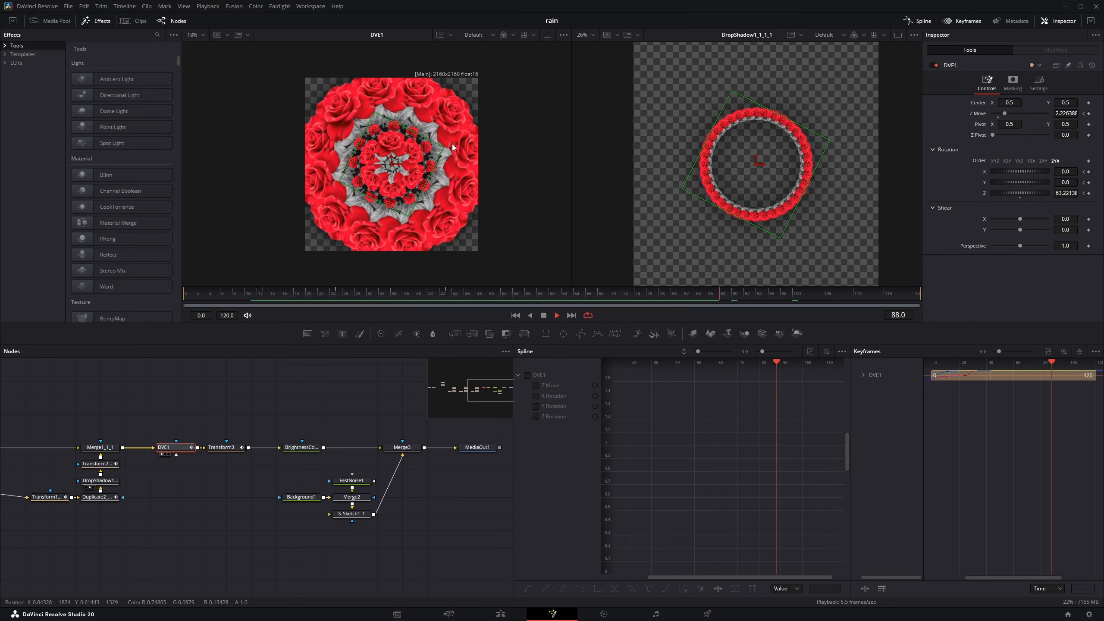
{"action": "left_click", "coordinate": [330, 294]}
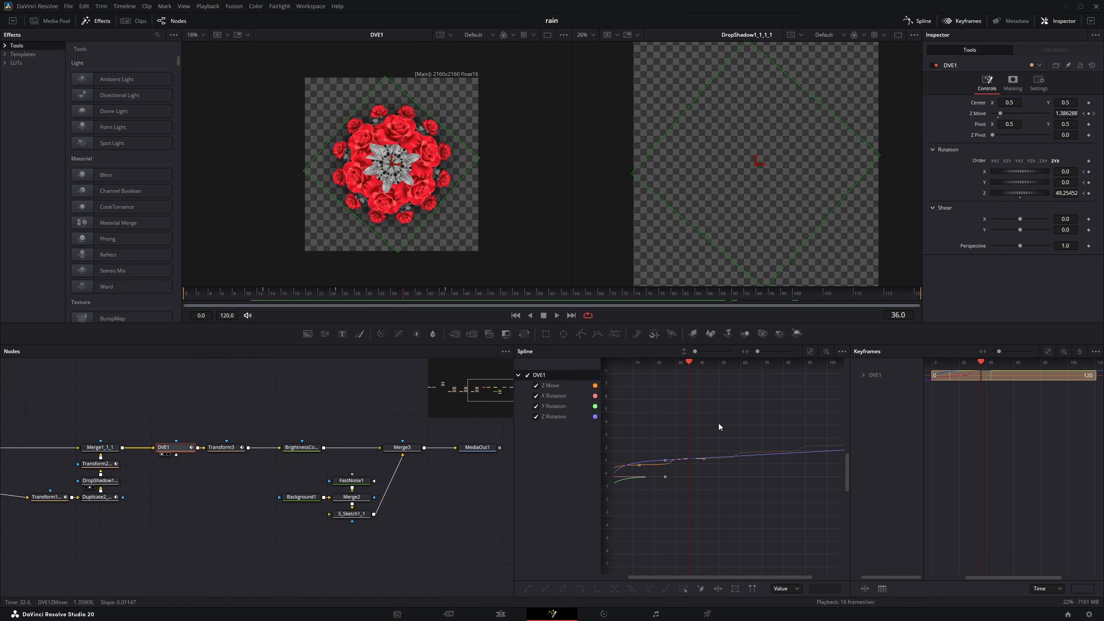
{"action": "key", "text": "ctrl+f"}
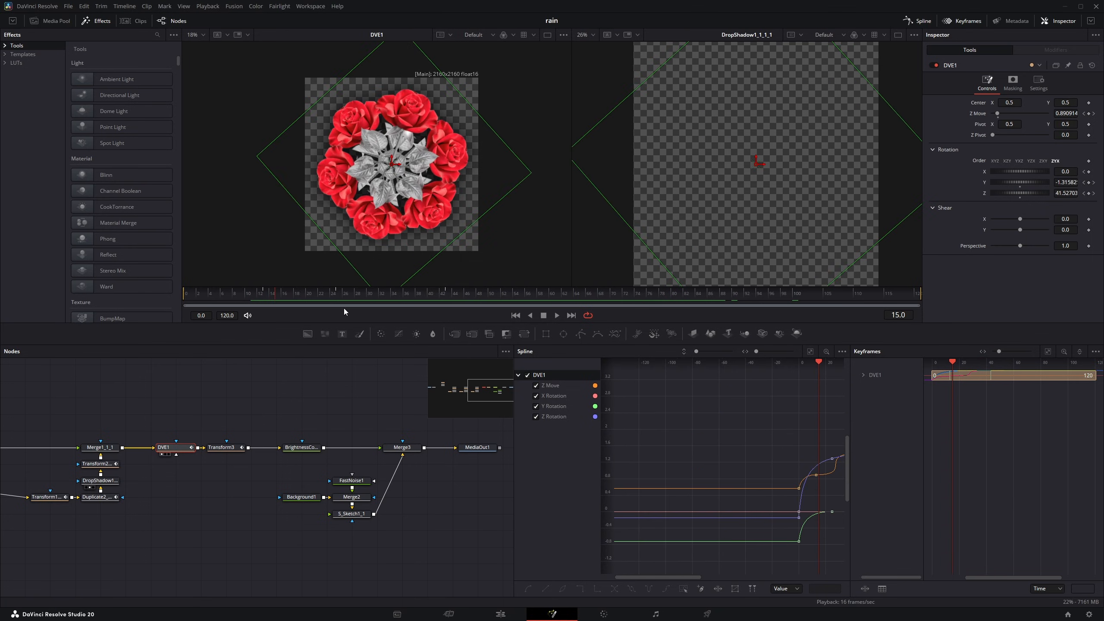
{"action": "left_click_drag", "start_coordinate": [286, 293], "coordinate": [360, 294]}
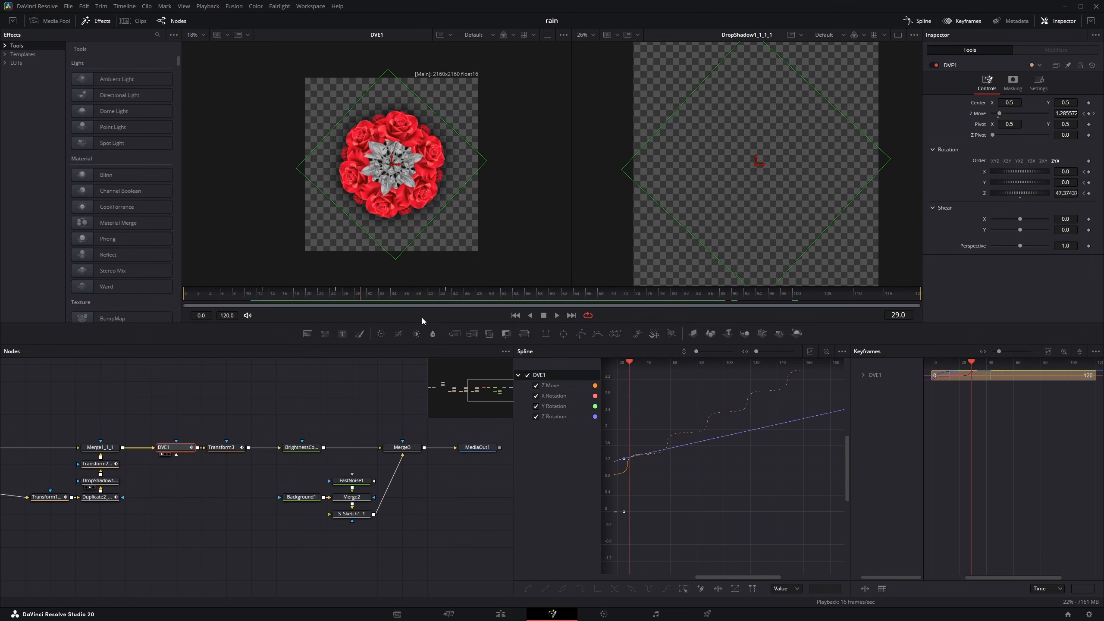
{"action": "key", "text": "ctrl+f"}
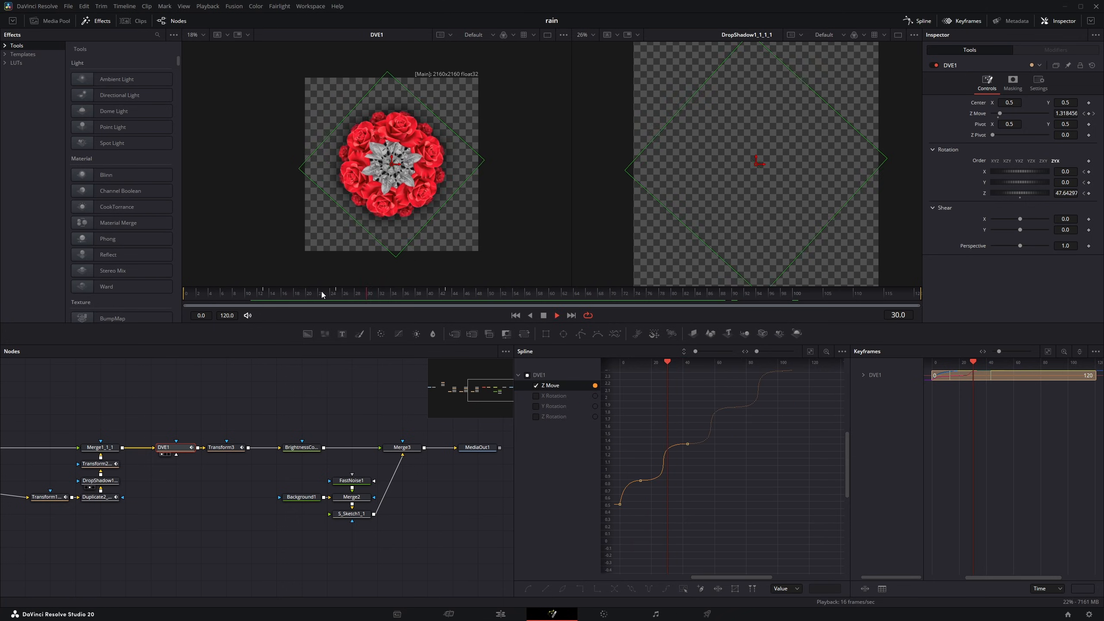
- Select the later Z Move keyframes of DVE1, check the curve's Set Loop options, and play back the looping animation
{"action": "left_click_drag", "start_coordinate": [321, 292], "coordinate": [335, 290]}
{"action": "left_click_drag", "start_coordinate": [716, 426], "coordinate": [629, 493]}
{"action": "right_click", "coordinate": [660, 493]}
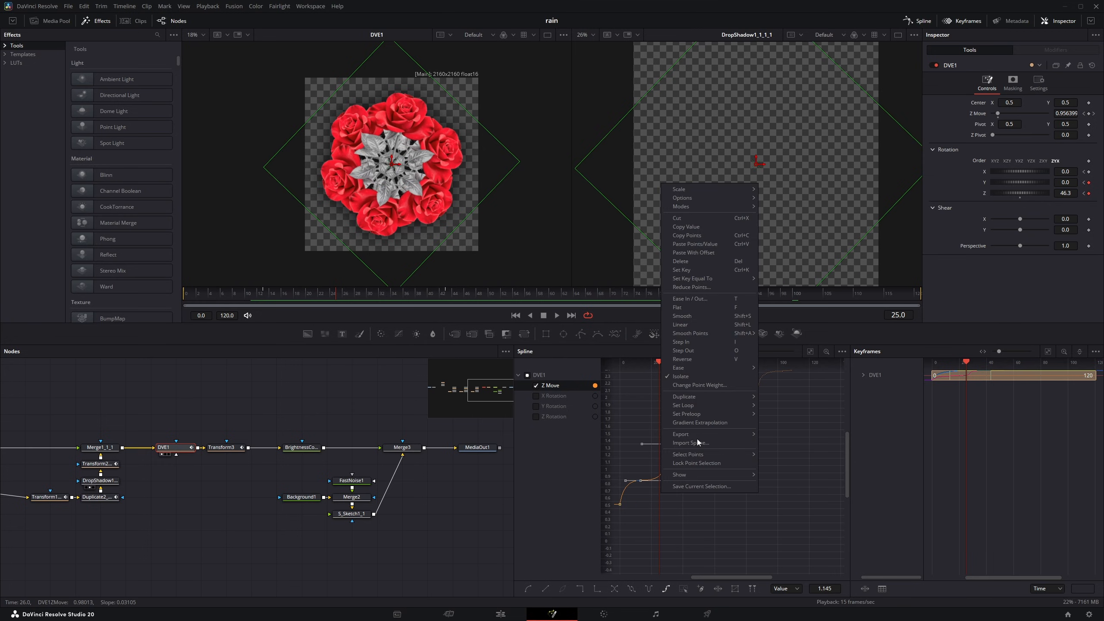
{"action": "mouse_move", "coordinate": [750, 405]}
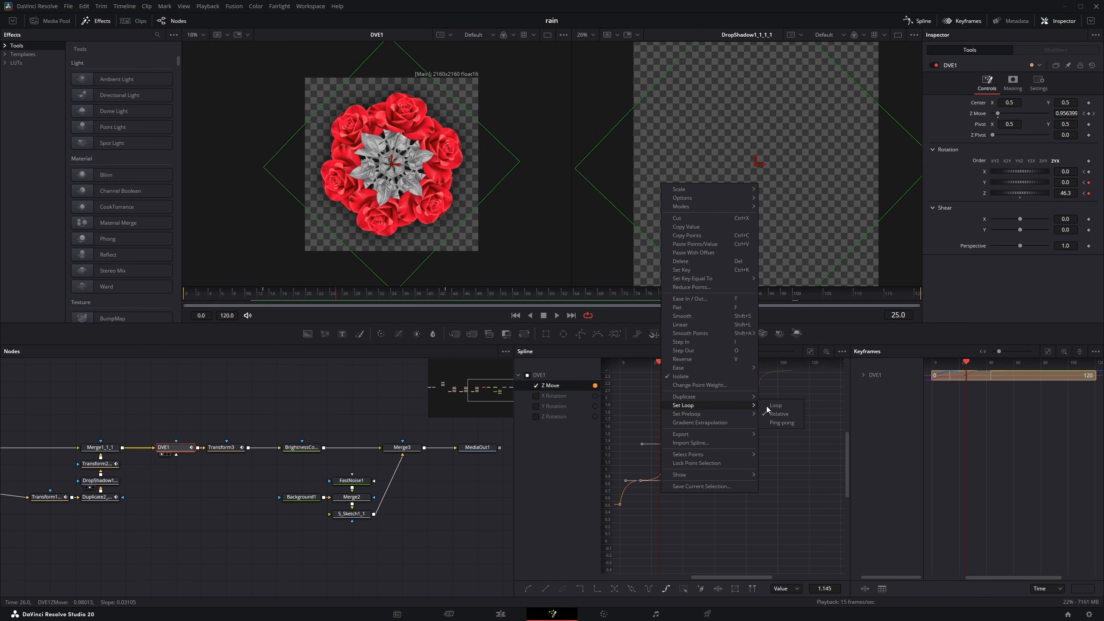
{"action": "left_click", "coordinate": [656, 460]}
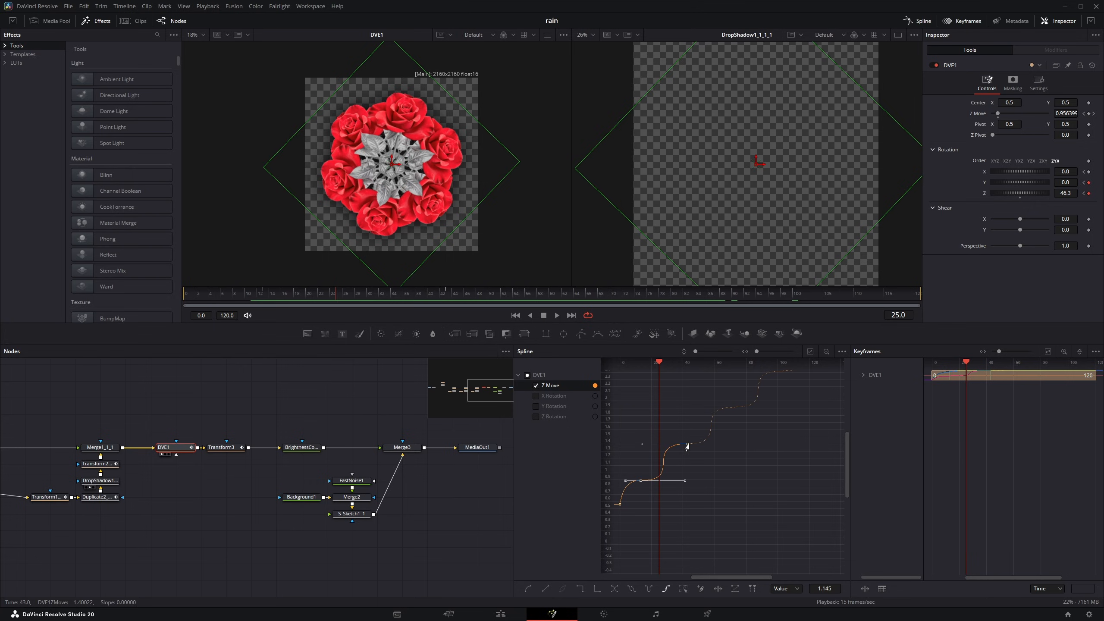
{"action": "left_click", "coordinate": [601, 297]}
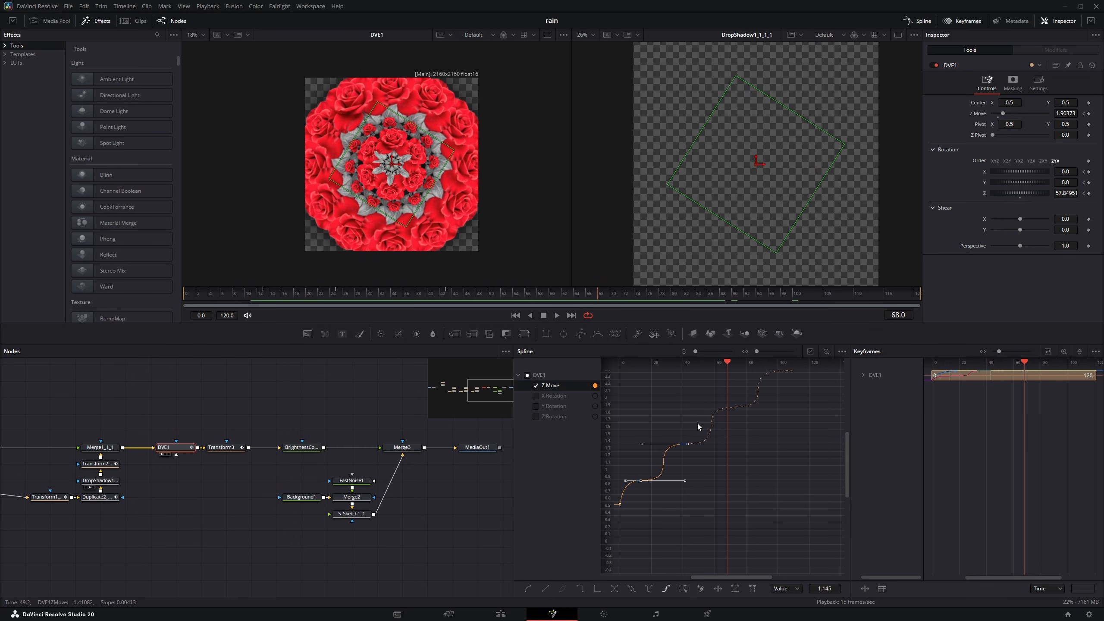
{"action": "key", "text": "space"}
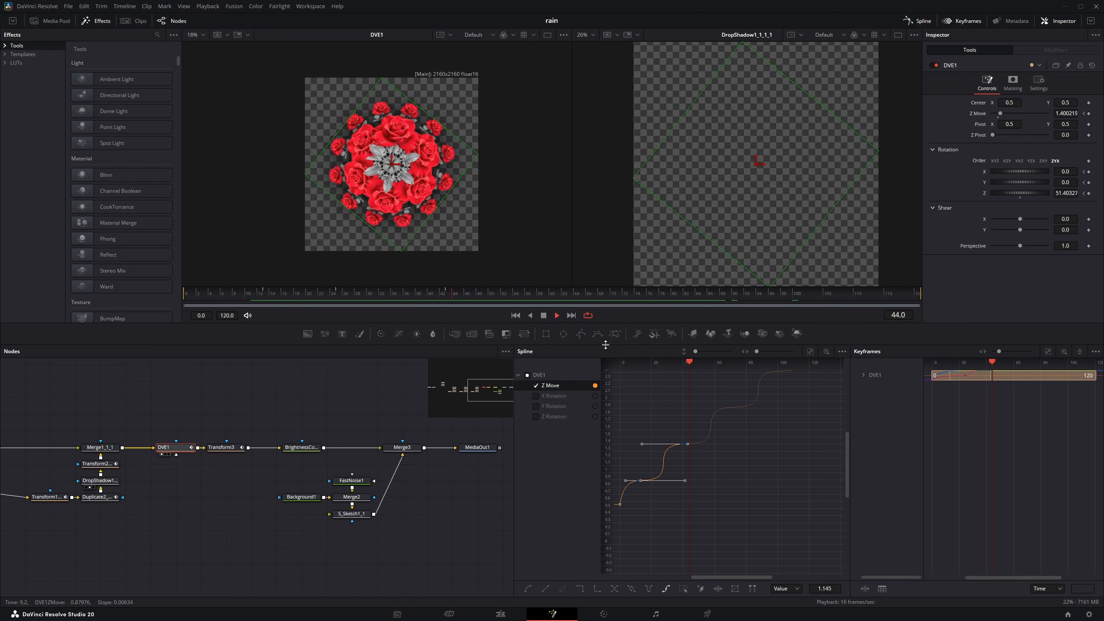
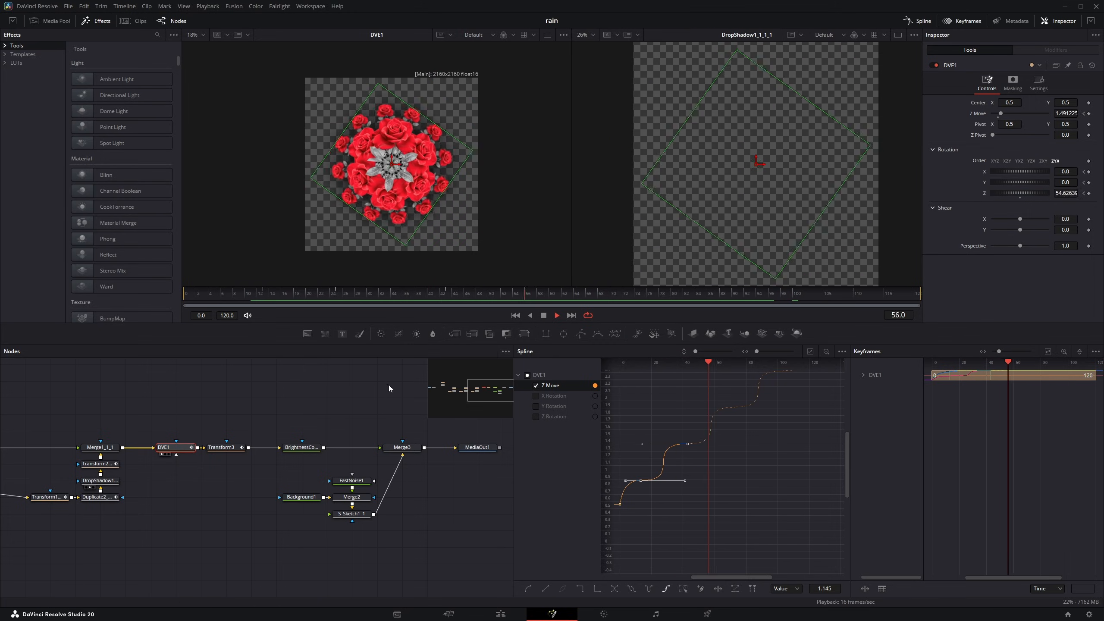
{"action": "key", "text": "space"}
- Preview the rings after Transform3 and BrightnessContrast1, and look over the ring branches in the node graph
{"action": "left_click", "coordinate": [238, 451]}
{"action": "key", "text": "space"}
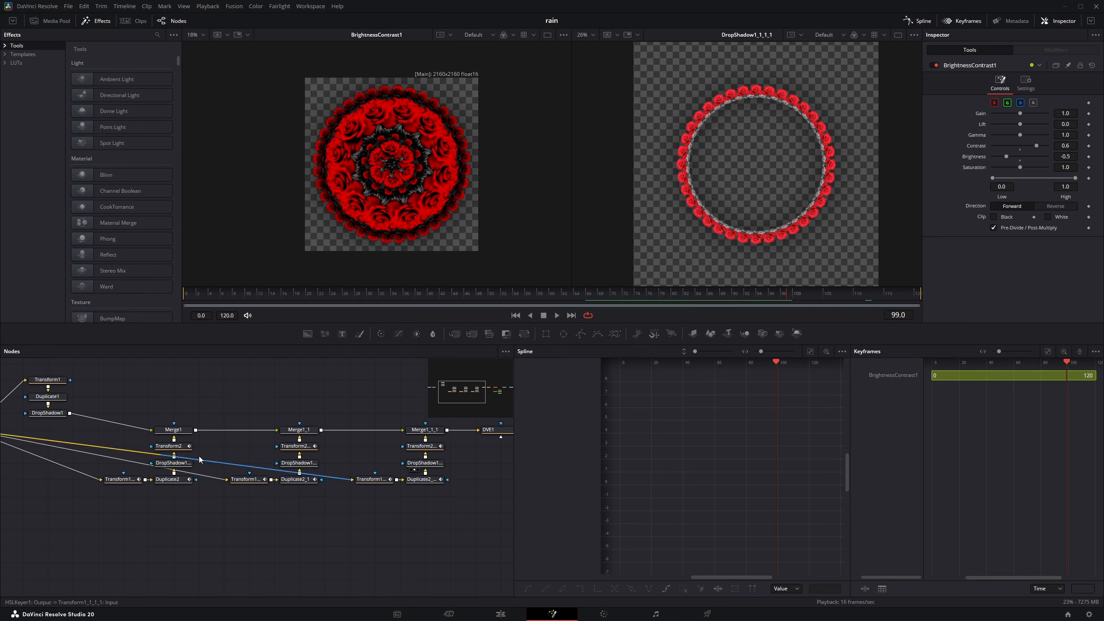
{"action": "left_click_drag", "start_coordinate": [205, 439], "coordinate": [262, 447]}
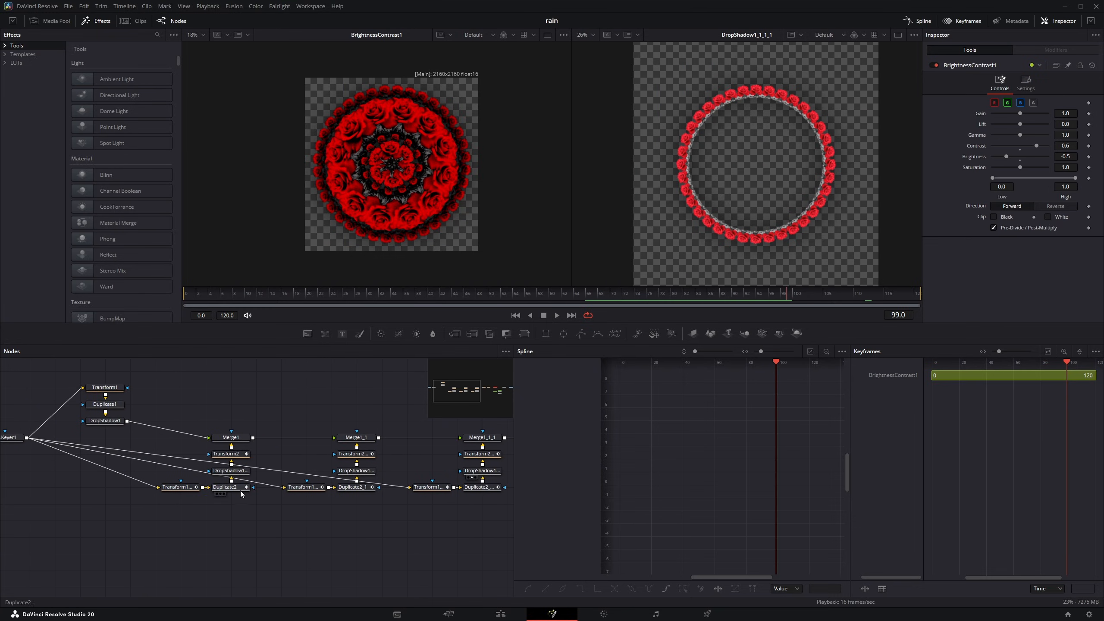
{"action": "left_click_drag", "start_coordinate": [480, 487], "coordinate": [432, 196]}
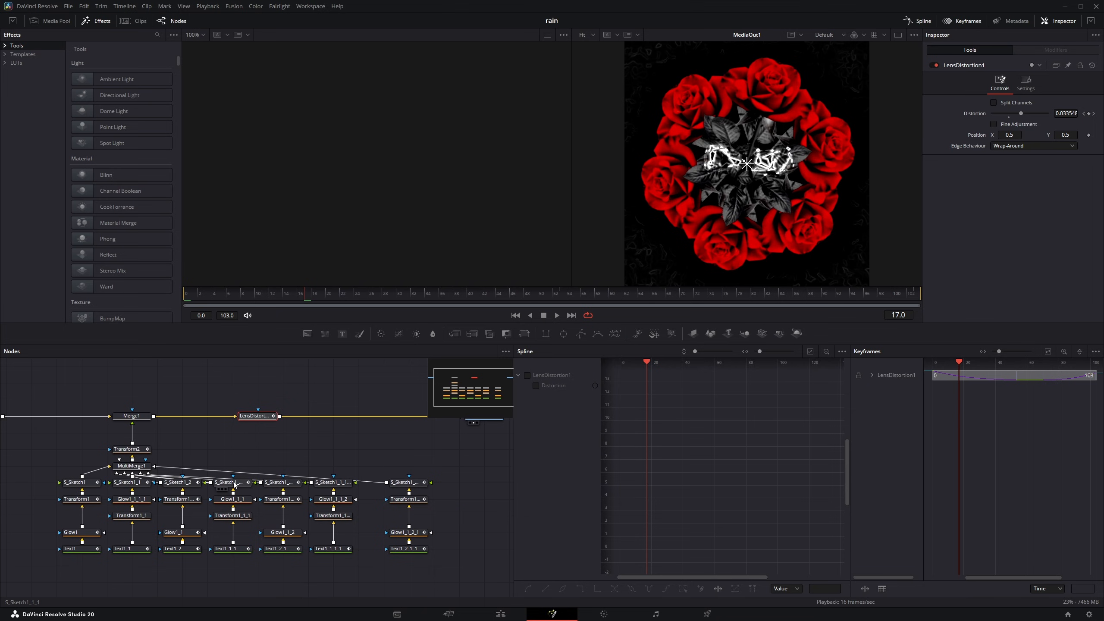
- Preview S_Sketch1 at frame 8, and detach the whole row of S_Sketch nodes, placing it below the text nodes
{"action": "left_click_drag", "start_coordinate": [70, 481], "coordinate": [243, 261]}
{"action": "left_click", "coordinate": [241, 293]}
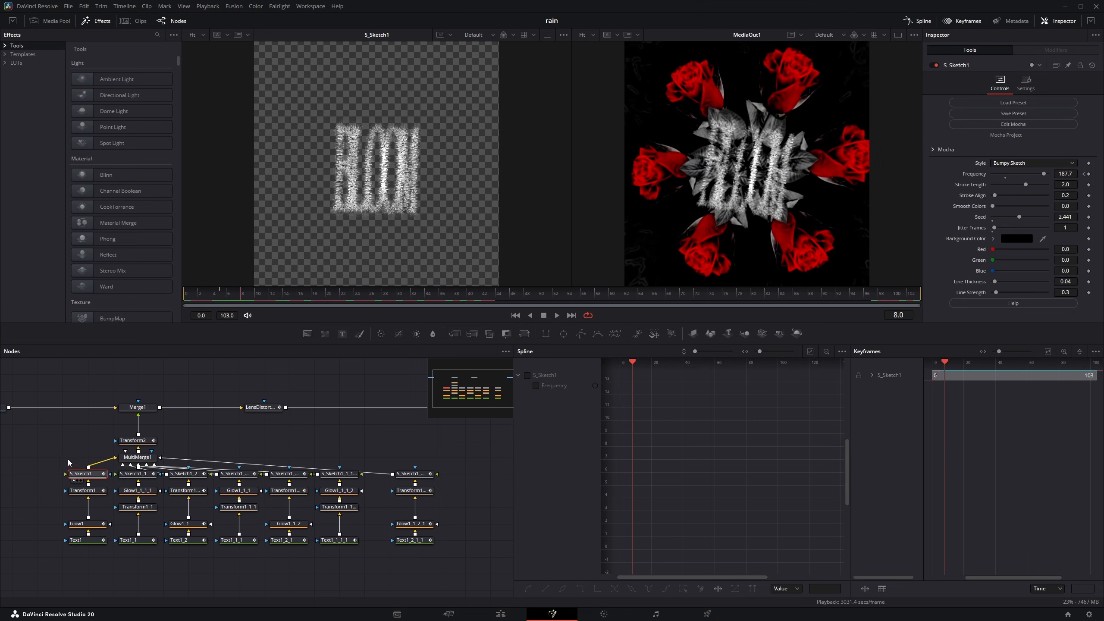
{"action": "left_click_drag", "start_coordinate": [38, 472], "coordinate": [436, 476]}
{"action": "left_click_drag", "start_coordinate": [419, 476], "coordinate": [419, 576]}
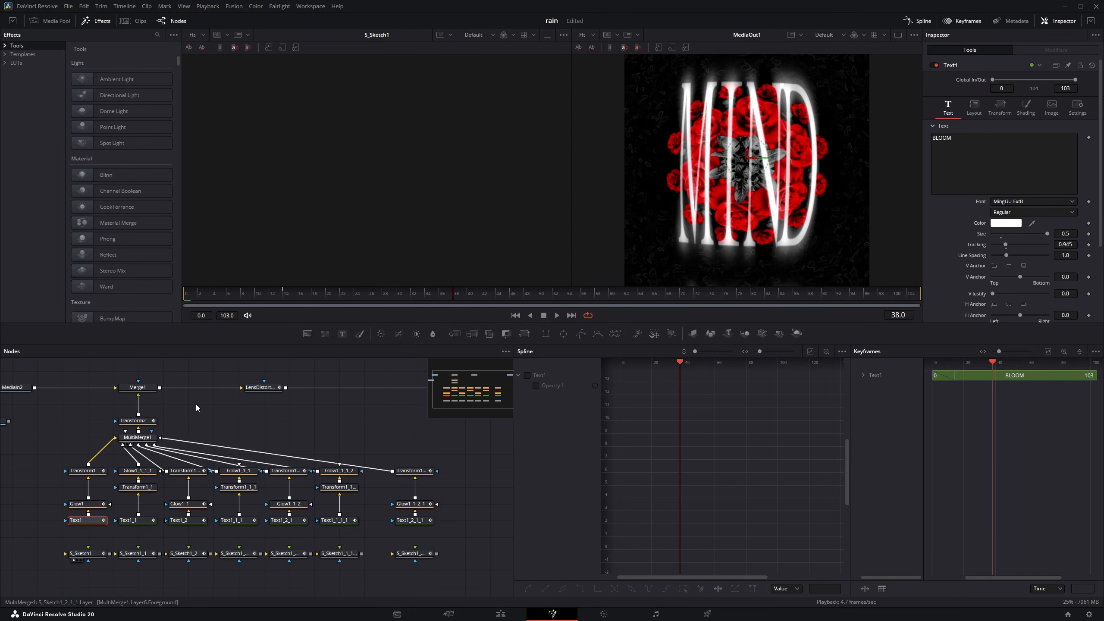
- View the BLOOM and MIND text nodes, Text1 and Text1_2, and scrub and play their animation
{"action": "key", "text": "1"}
{"action": "left_click_drag", "start_coordinate": [283, 292], "coordinate": [153, 292]}
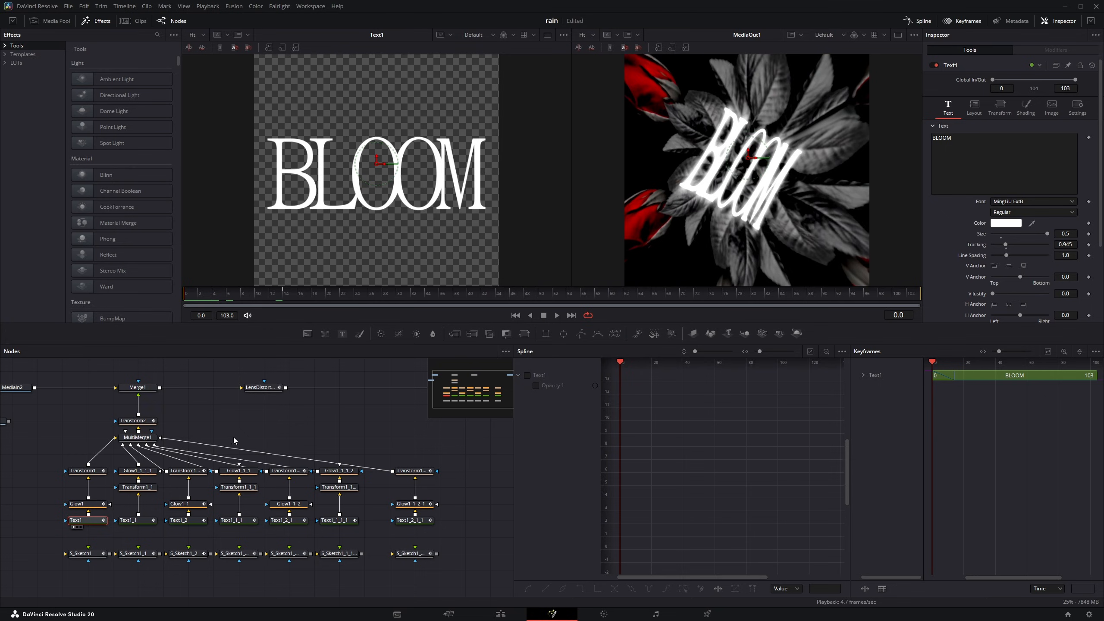
{"action": "left_click", "coordinate": [185, 524]}
{"action": "key", "text": "1"}
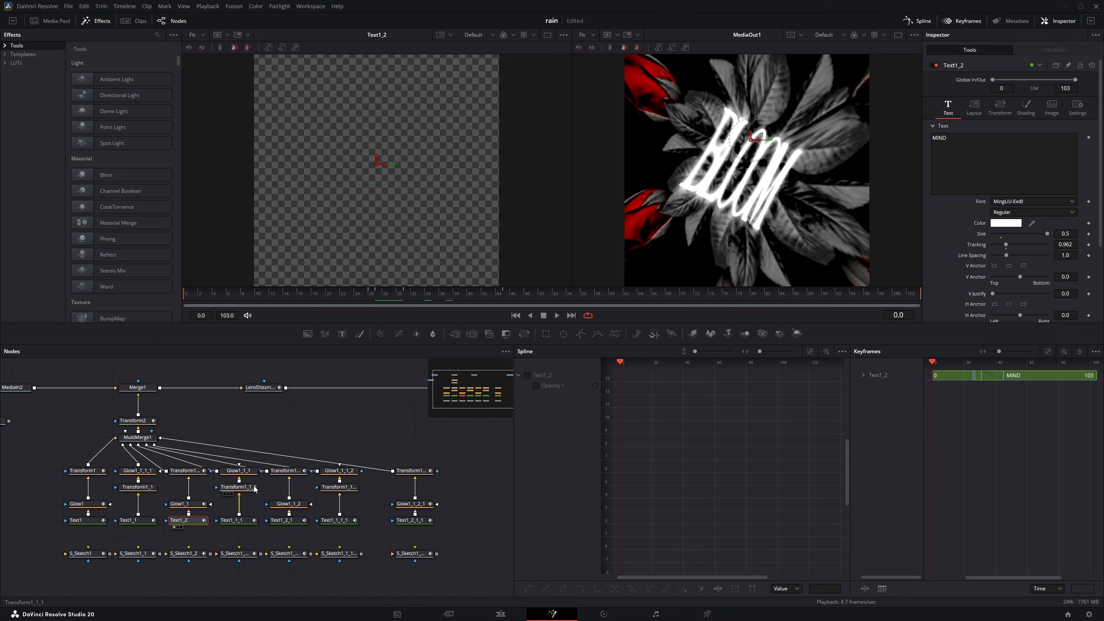
{"action": "key", "text": "space"}
- Examine the shading opacity and appearance keyframes of the "WHEN I" text frame by frame from frame 42 to 48
{"action": "left_click", "coordinate": [255, 523]}
{"action": "key", "text": "1"}
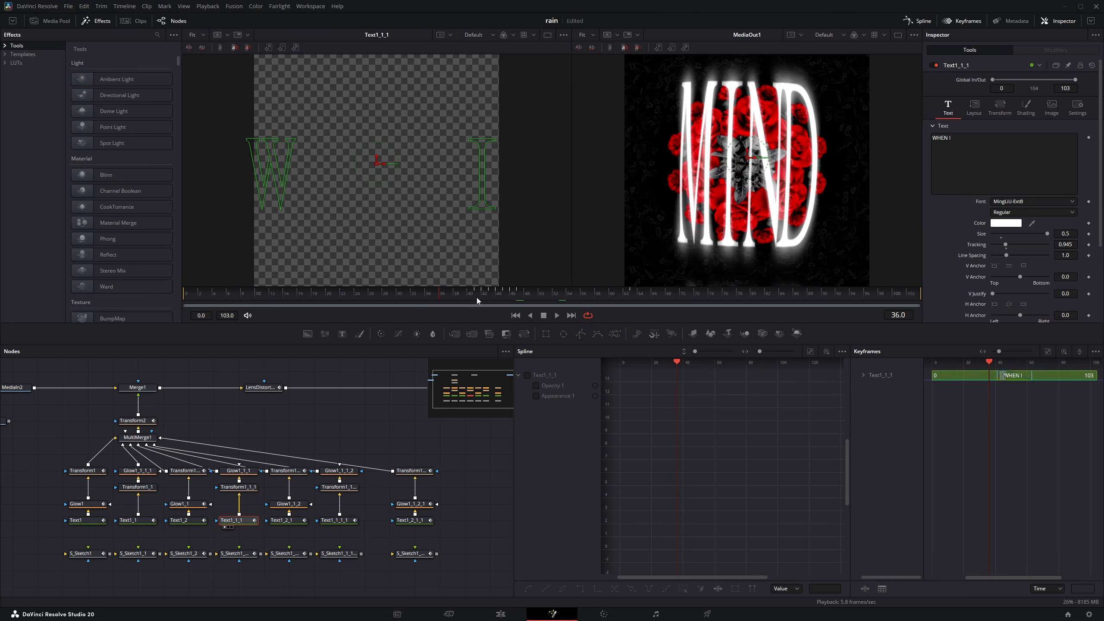
{"action": "left_click", "coordinate": [1025, 107]}
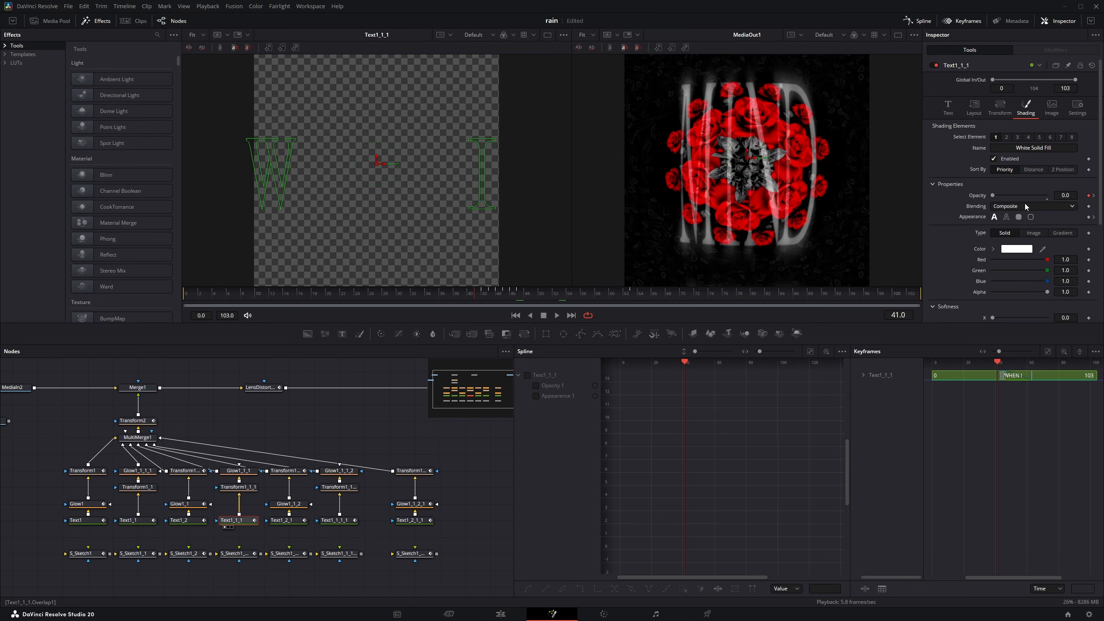
{"action": "left_click", "coordinate": [487, 294]}
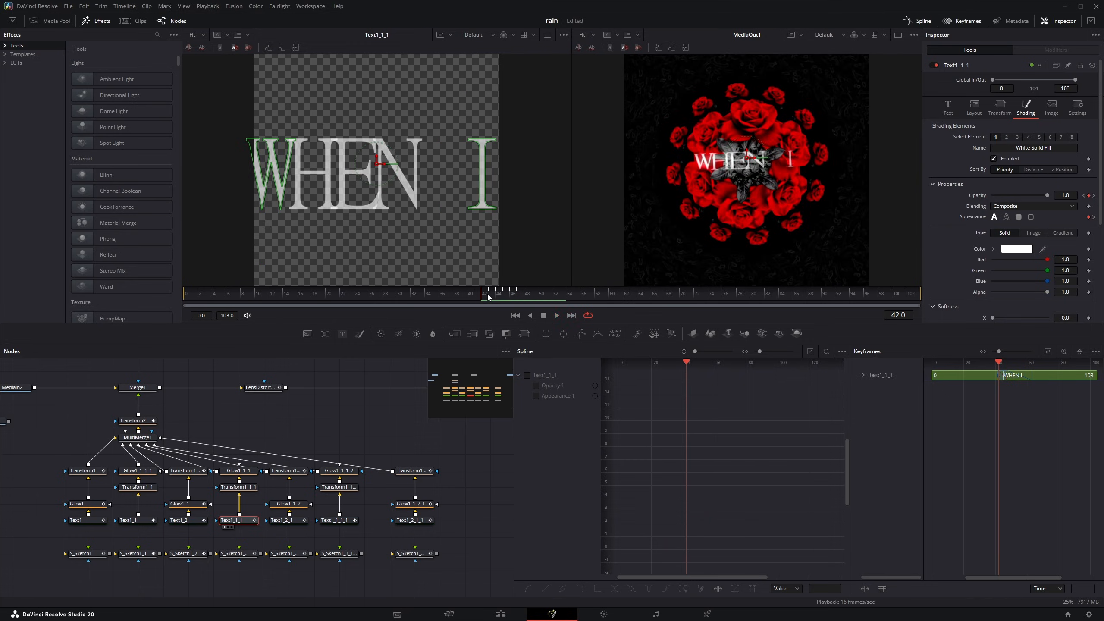
{"action": "left_click", "coordinate": [481, 295]}
{"action": "key", "text": "Right"}
{"action": "key", "text": "Right"}
{"action": "key", "text": "Right"}
{"action": "key", "text": "Left"}
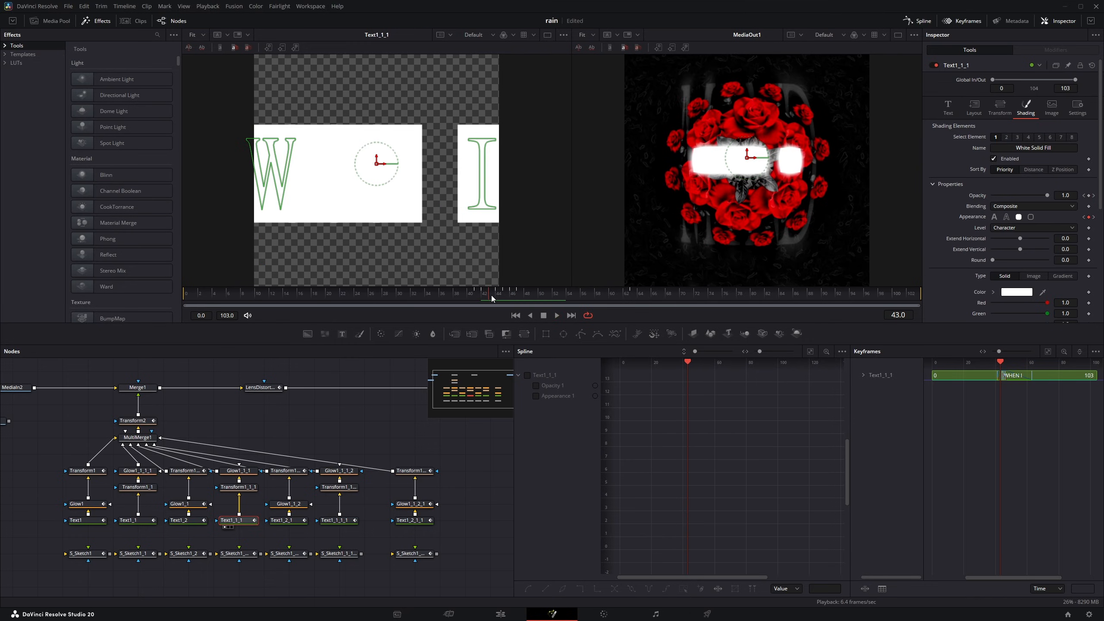
{"action": "key", "text": "Right"}
{"action": "key", "text": "Right"}
{"action": "key", "text": "Right"}
{"action": "key", "text": "Right"}
{"action": "key", "text": "Right"}
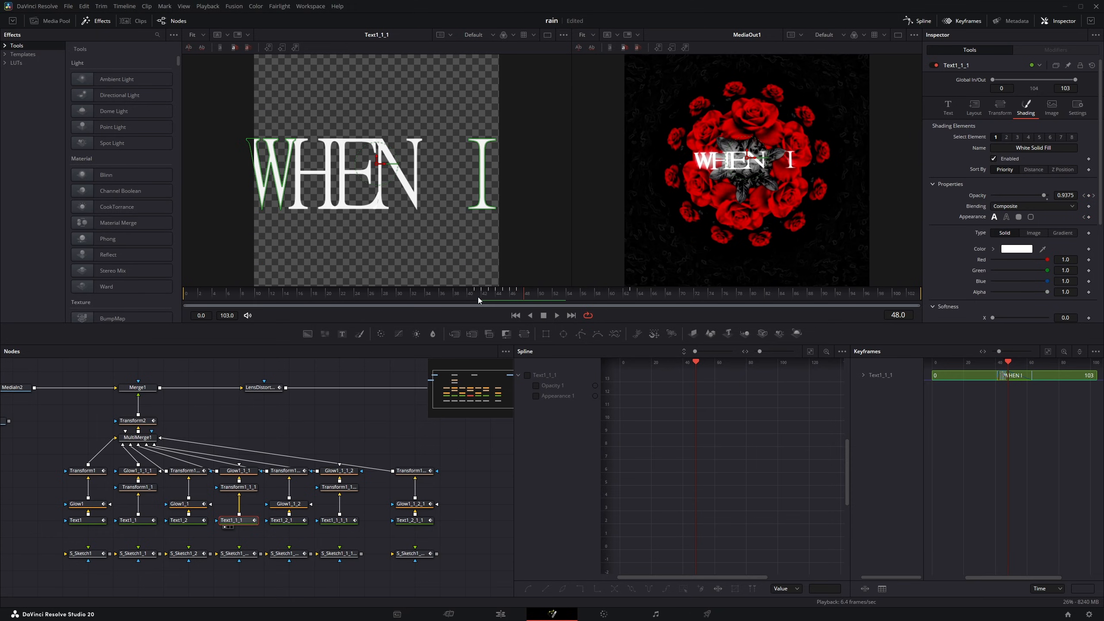
- Preview the BLOOM text through Glow1 and Transform1 over its opening frames
{"action": "left_click", "coordinate": [94, 504]}
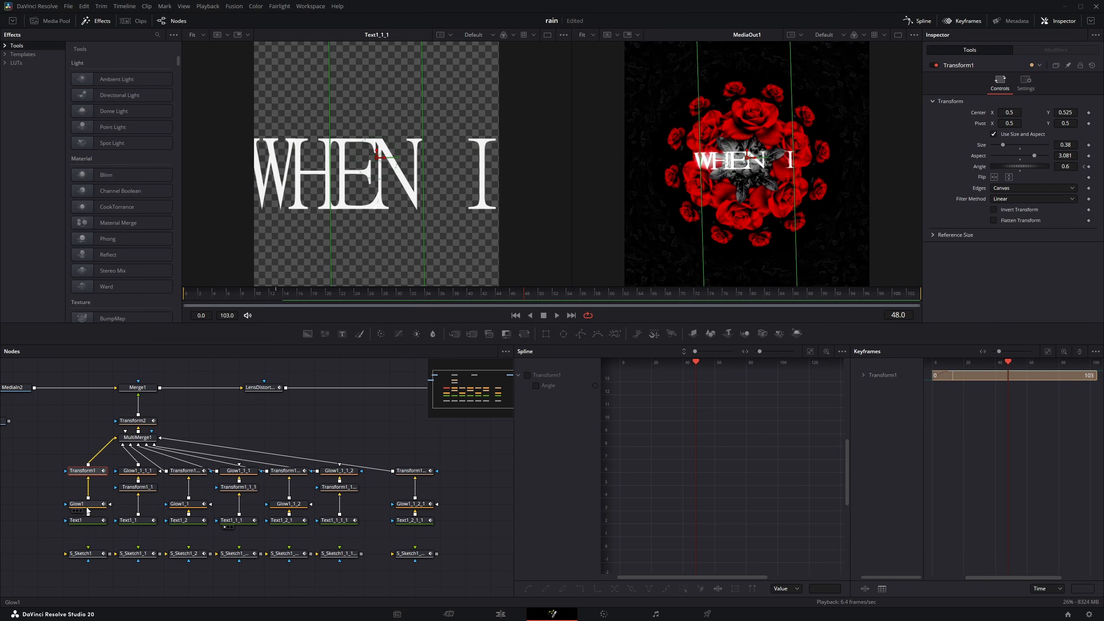
{"action": "key", "text": "1"}
{"action": "left_click_drag", "start_coordinate": [220, 296], "coordinate": [207, 298]}
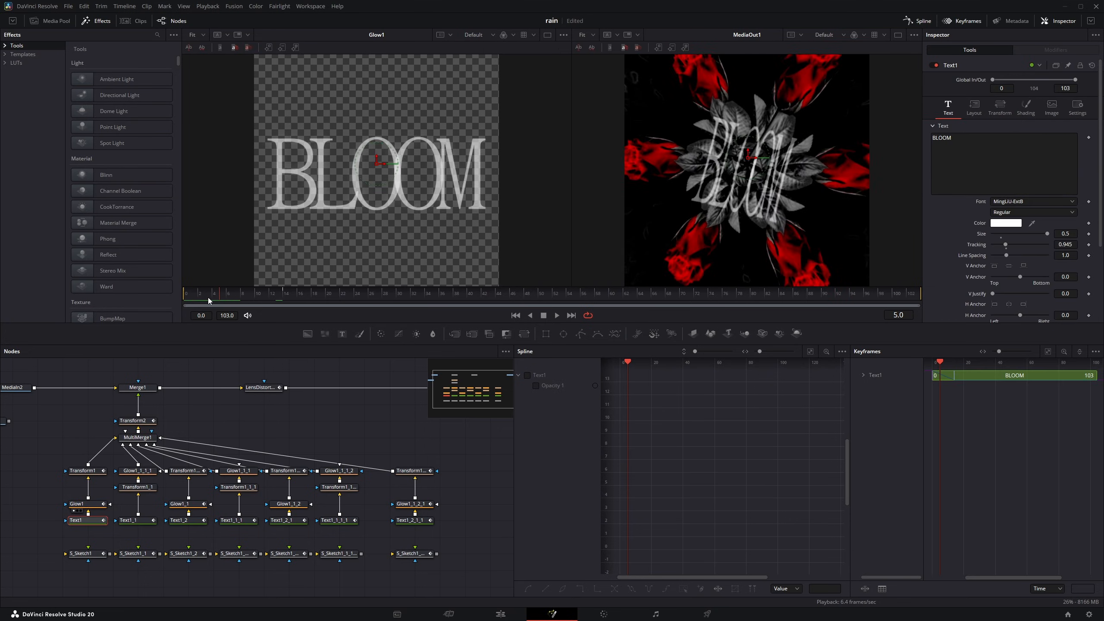
{"action": "key", "text": "Right"}
{"action": "key", "text": "space"}
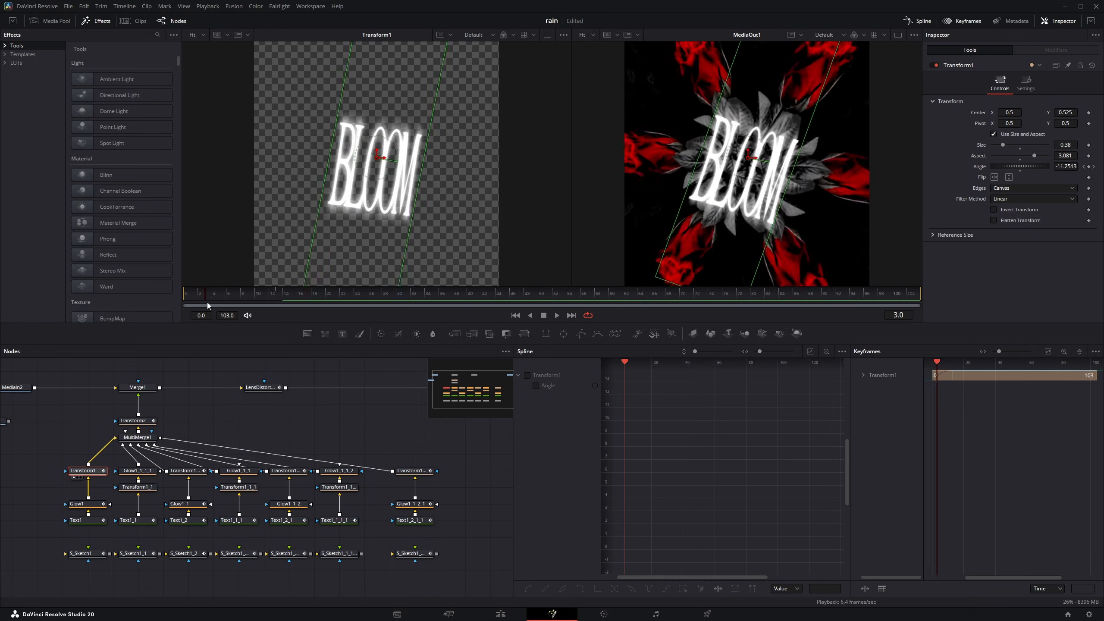
- View the MIND text's Transform1_2 output around frame 27 to examine its size animation
{"action": "left_click", "coordinate": [186, 471]}
{"action": "key", "text": "1"}
{"action": "left_click", "coordinate": [373, 293]}
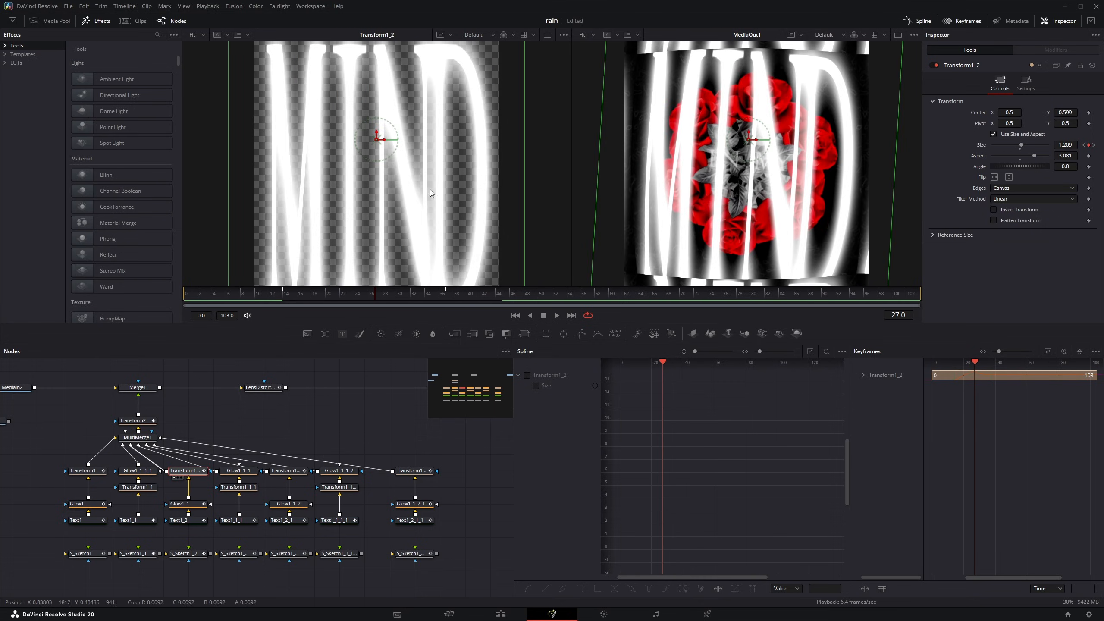
{"action": "scroll", "coordinate": [396, 163], "scroll_direction": "down", "scroll_amount": 2}
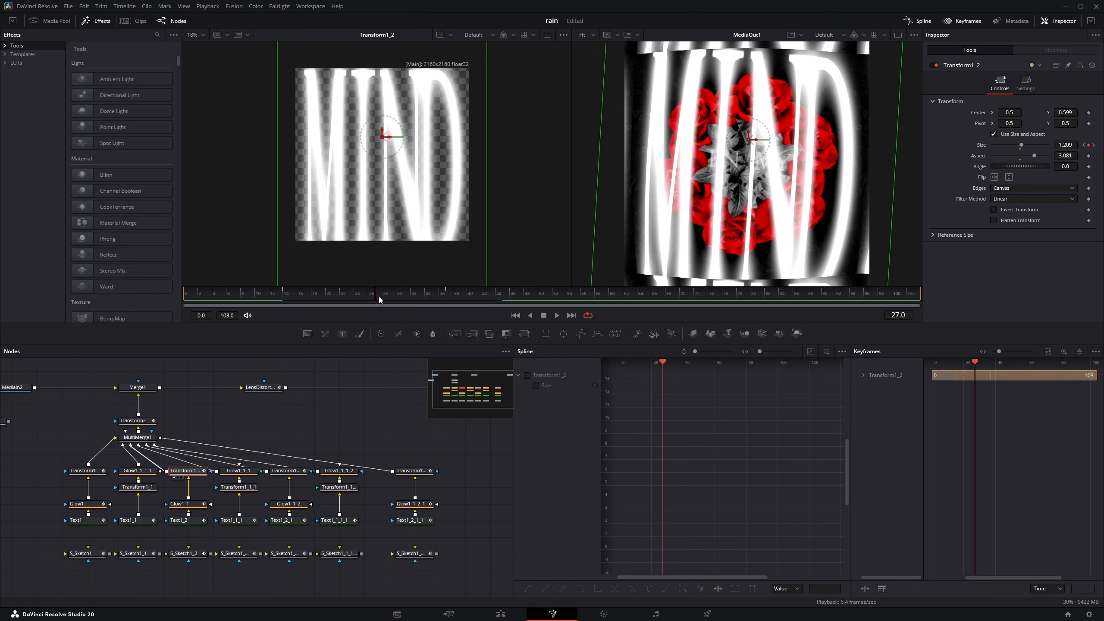
- Review the remaining lyric text branches through frame 76 and reconnect the S_Sketch nodes between them and MultiMerge1
{"action": "left_click_drag", "start_coordinate": [379, 297], "coordinate": [443, 289]}
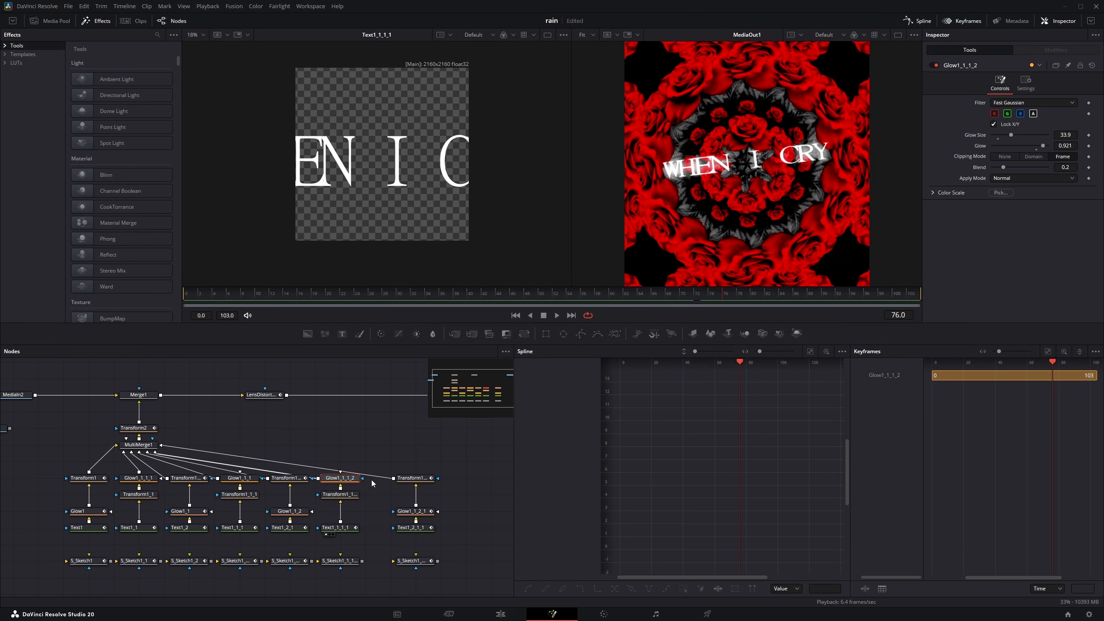
{"action": "left_click_drag", "start_coordinate": [369, 461], "coordinate": [338, 536]}
{"action": "left_click", "coordinate": [346, 528]}
{"action": "left_click", "coordinate": [370, 458]}
{"action": "left_click_drag", "start_coordinate": [337, 452], "coordinate": [351, 427]}
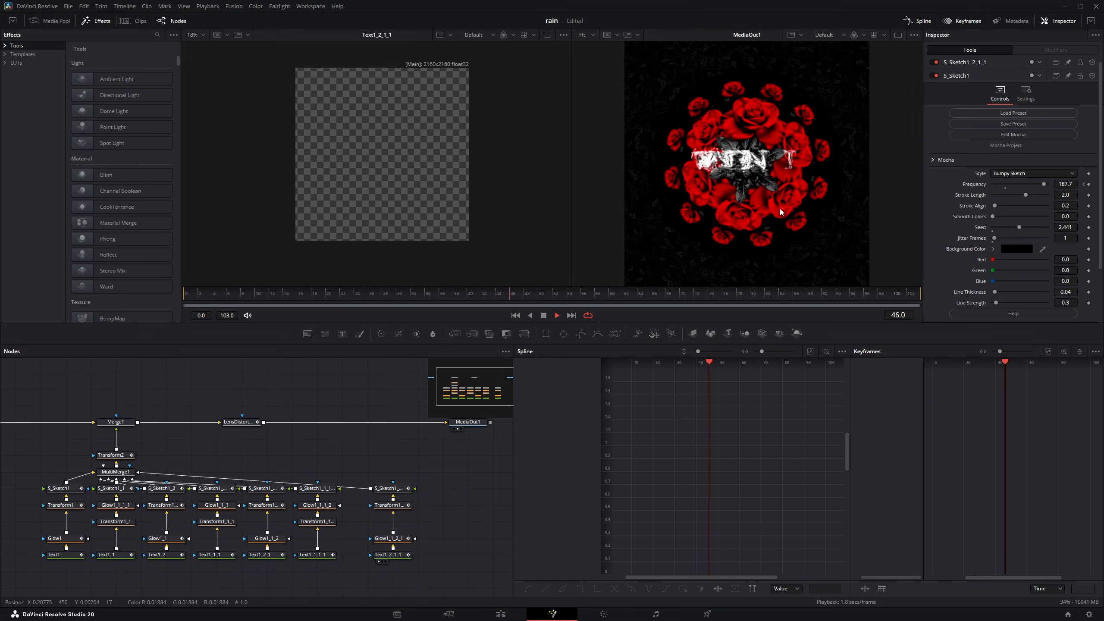
- Examine the animated frequency of S_Sketch1_2_1_1 on the CRY text around frame 96, trying a lower value and undoing it
{"action": "left_click", "coordinate": [868, 294]}
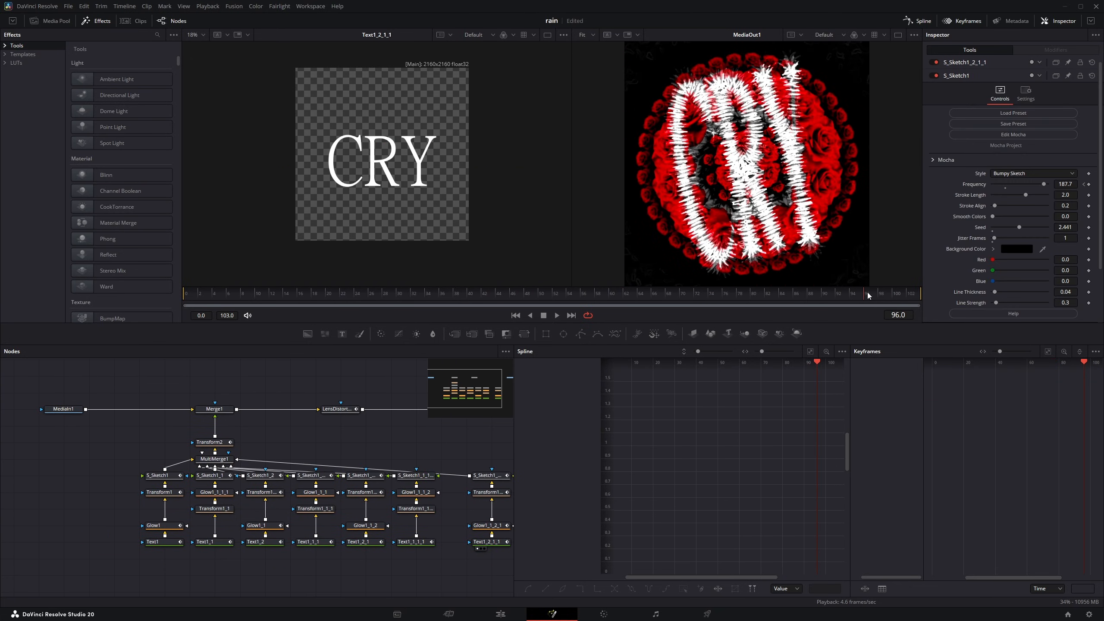
{"action": "left_click", "coordinate": [493, 475]}
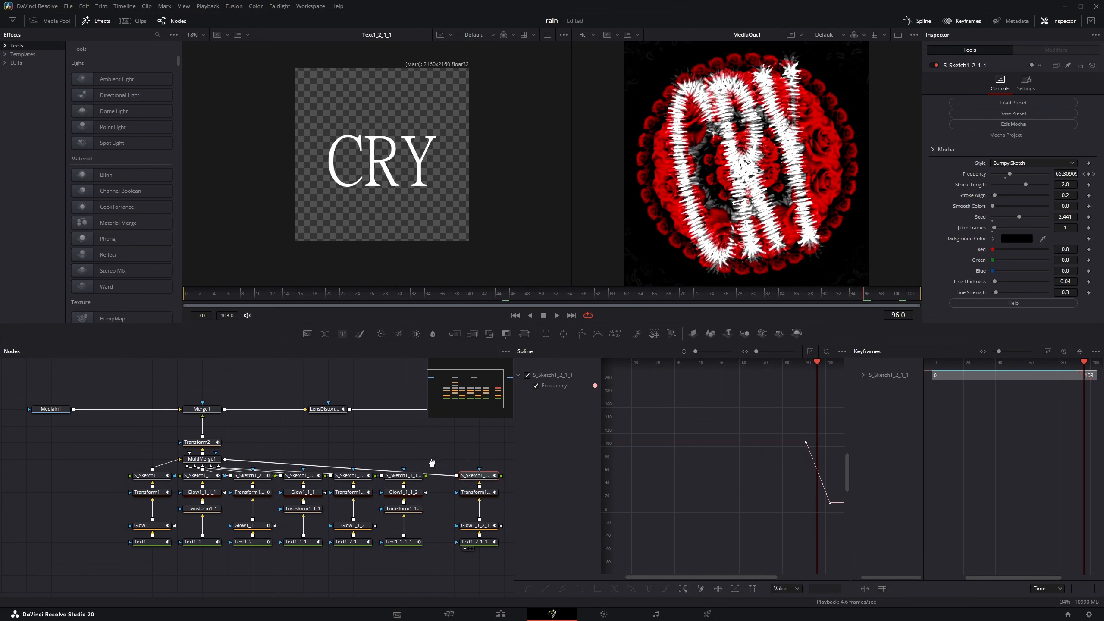
{"action": "left_click_drag", "start_coordinate": [431, 463], "coordinate": [243, 468]}
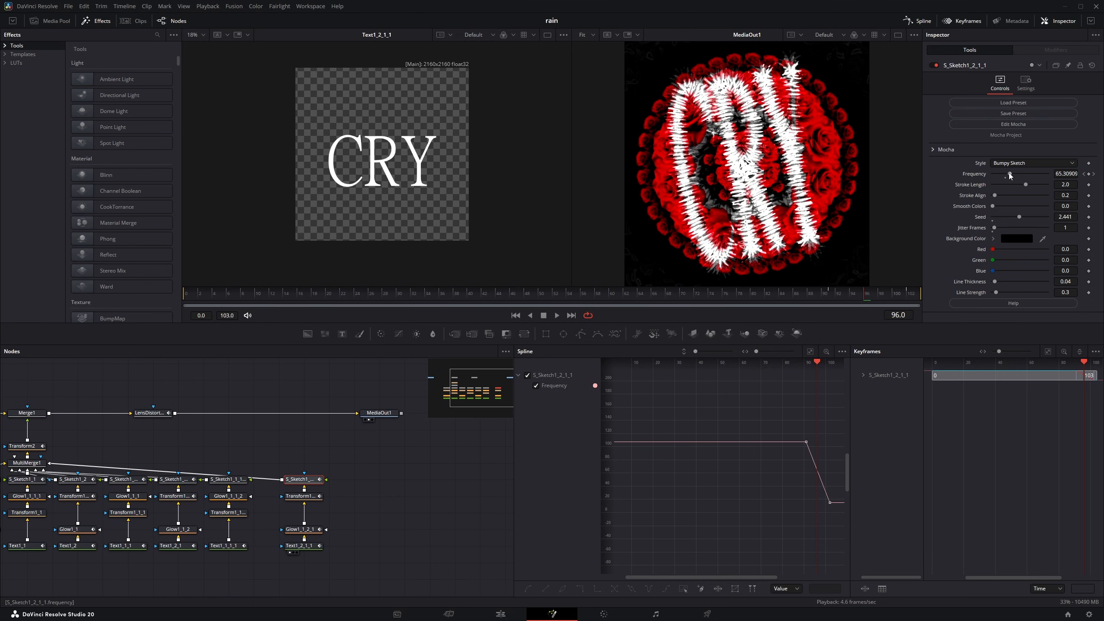
{"action": "mouse_move", "coordinate": [1013, 173]}
{"action": "left_mouse_down"}
{"action": "mouse_move", "coordinate": [1028, 173]}
{"action": "mouse_move", "coordinate": [996, 174]}
{"action": "left_mouse_up"}
{"action": "key", "text": "ctrl+z"}
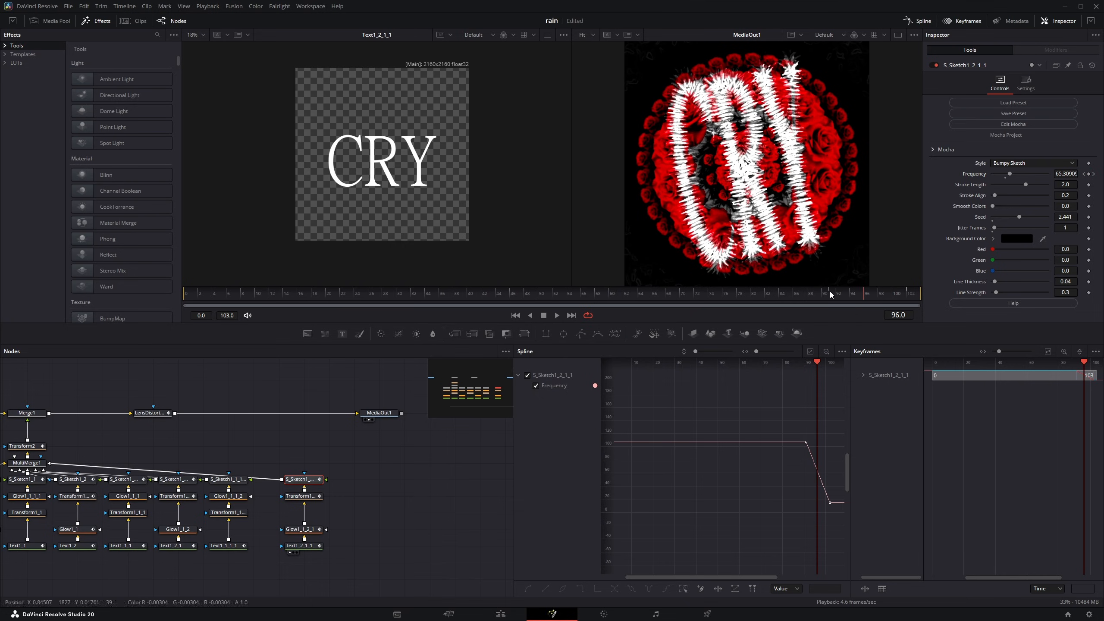
{"action": "left_click", "coordinate": [829, 293]}
{"action": "key", "text": "space"}
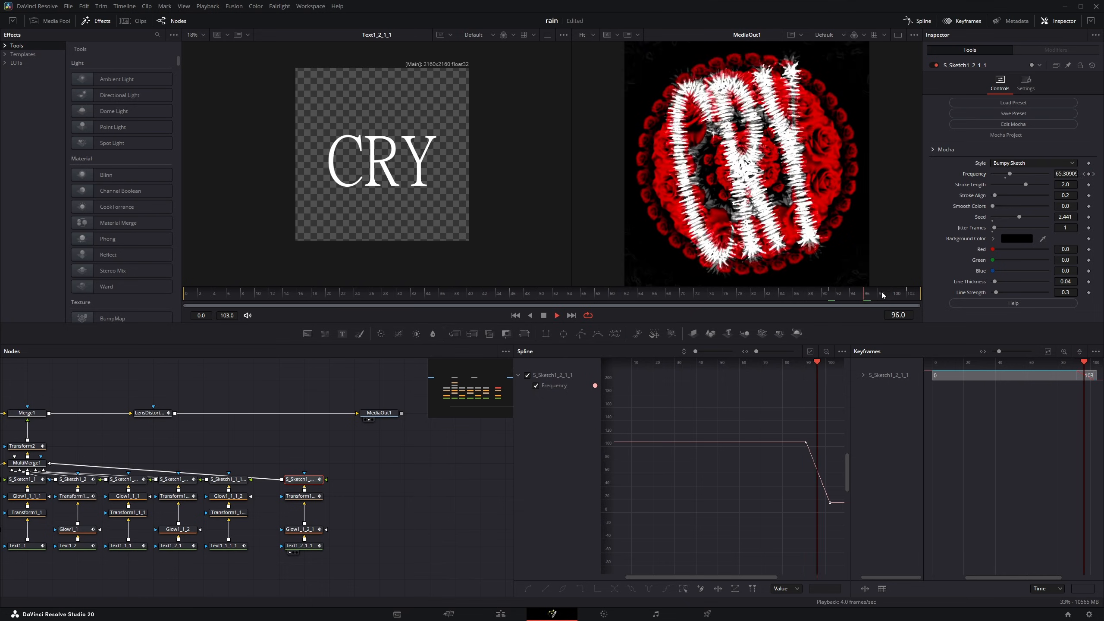
- View LensDistortion1's output and scrub its animated distortion to frame 66
{"action": "left_click", "coordinate": [278, 432]}
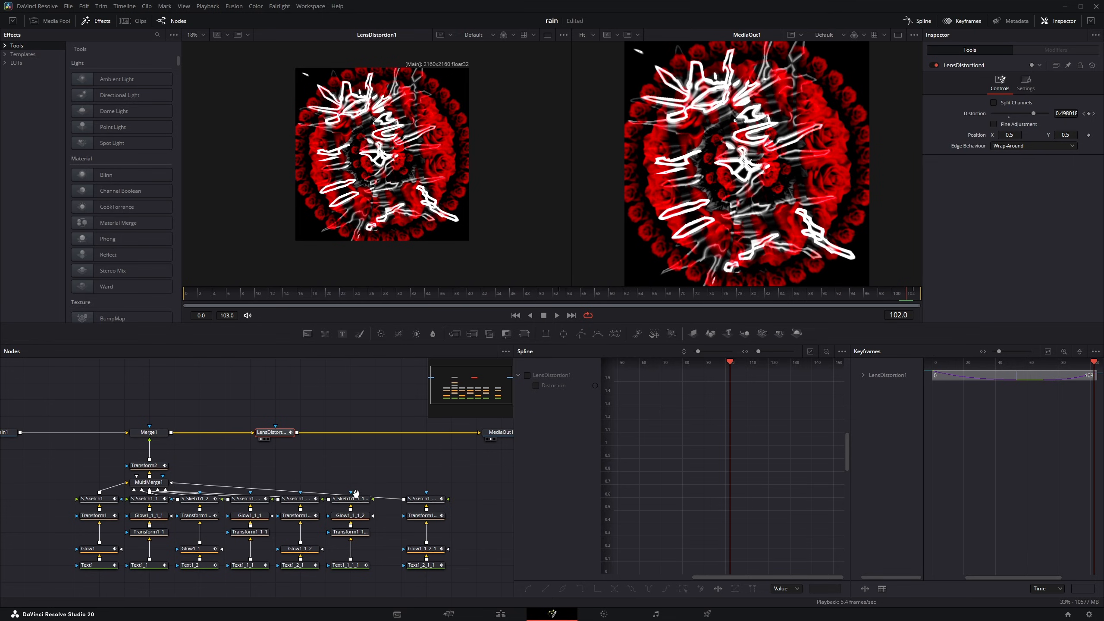
{"action": "left_click", "coordinate": [602, 292]}
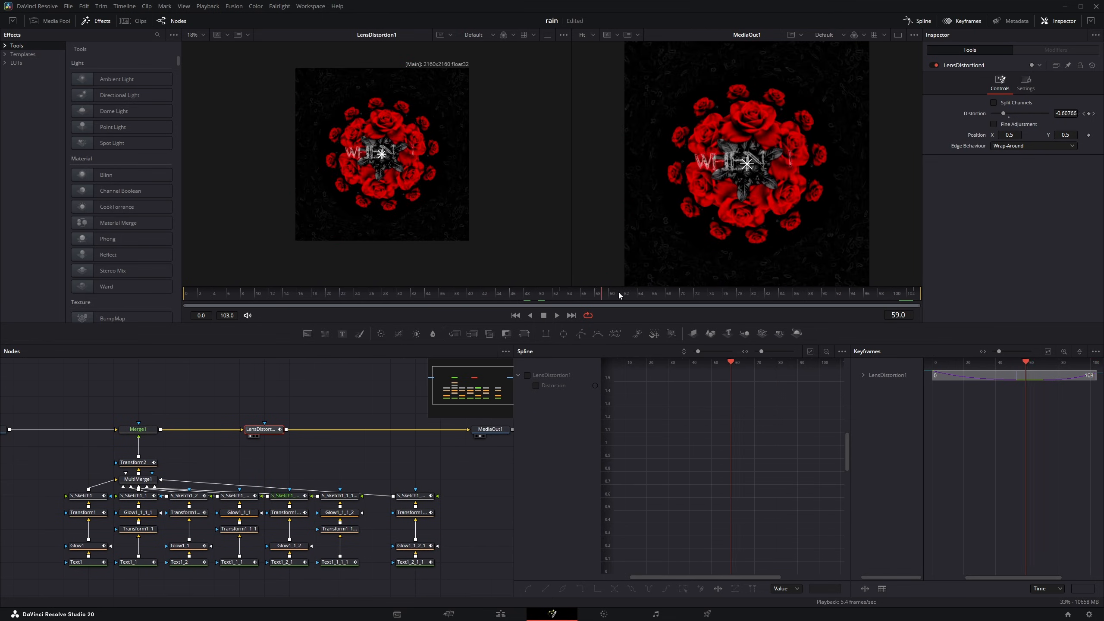
{"action": "left_click_drag", "start_coordinate": [618, 292], "coordinate": [654, 292]}
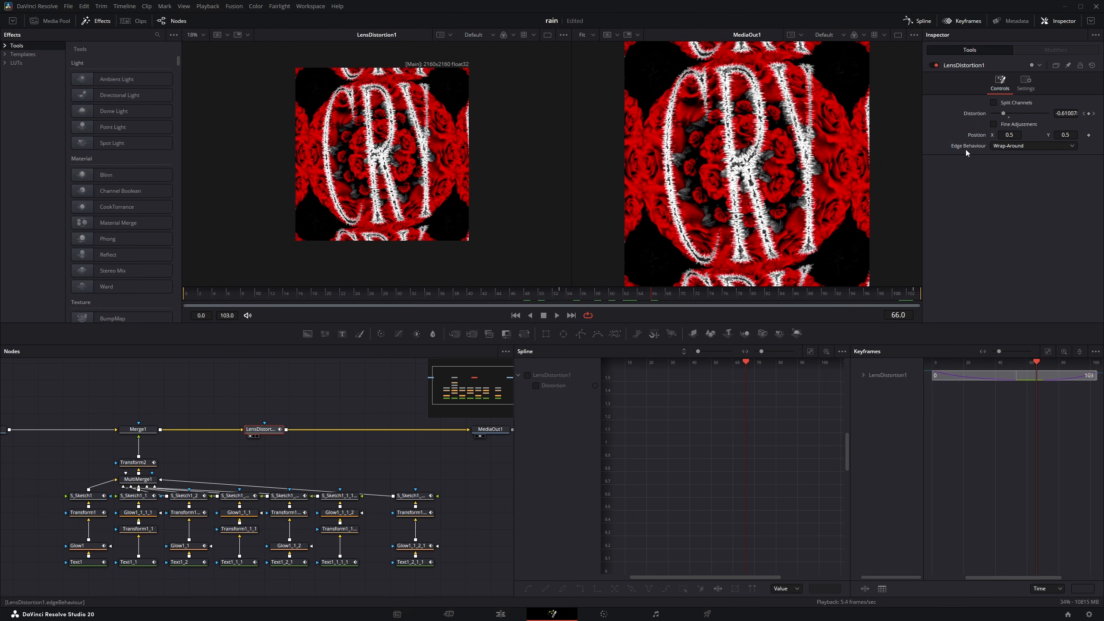
- Compare LensDistortion1's edge behaviours by switching to Black, scrubbing the composition, and returning to Wrap-Around
{"action": "left_click", "coordinate": [1004, 147]}
{"action": "left_click", "coordinate": [1002, 166]}
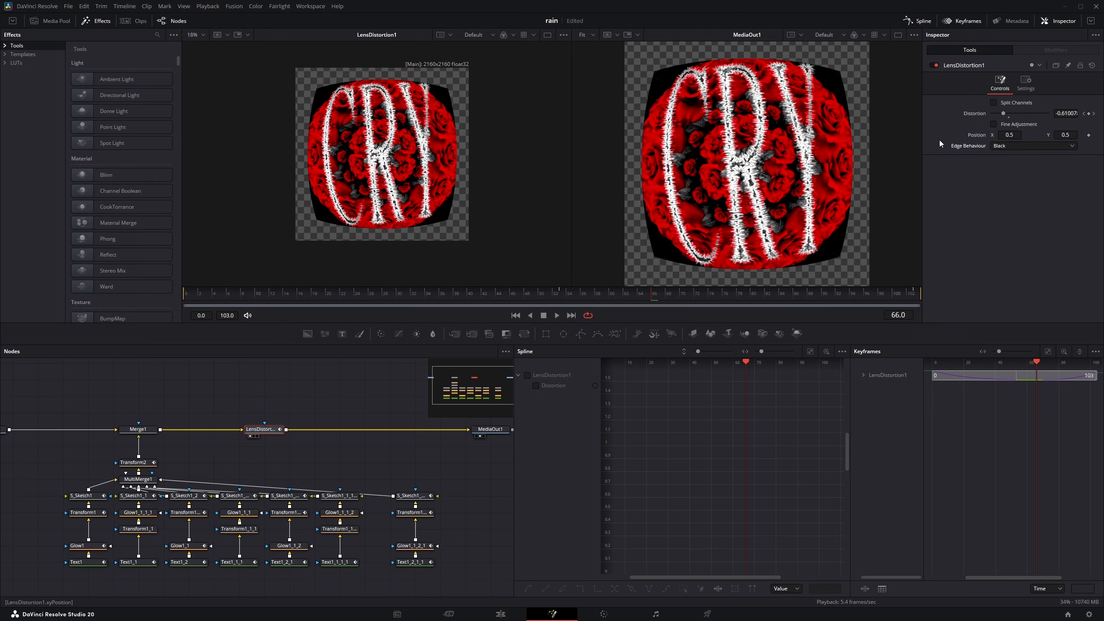
{"action": "left_click_drag", "start_coordinate": [569, 294], "coordinate": [917, 295]}
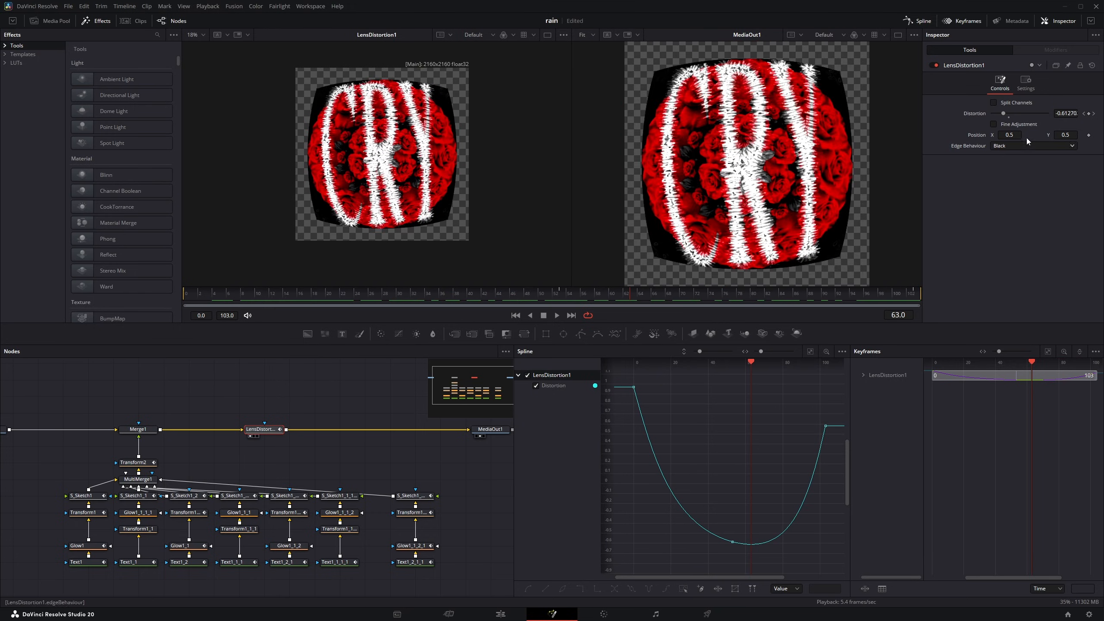
{"action": "left_click", "coordinate": [1010, 145]}
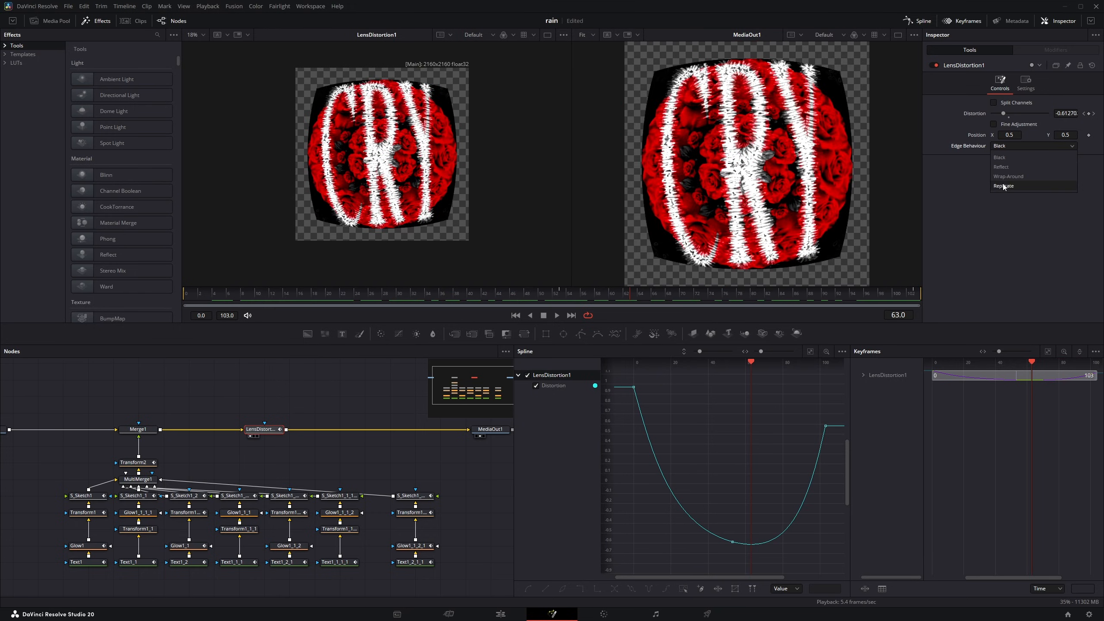
{"action": "left_click", "coordinate": [1012, 167]}
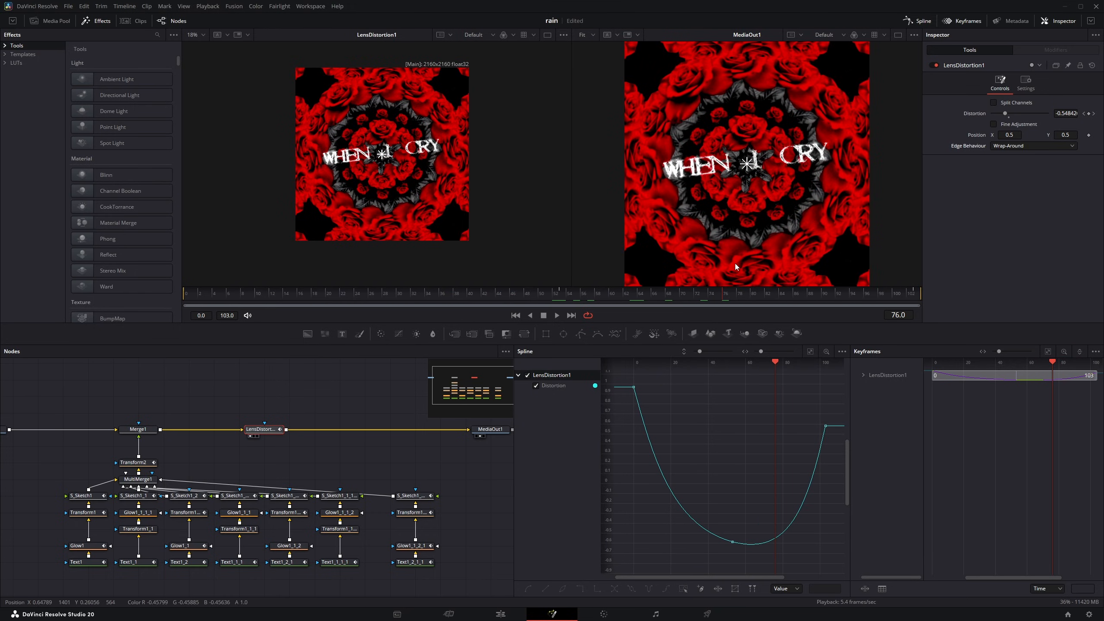
{"action": "left_click_drag", "start_coordinate": [751, 300], "coordinate": [869, 302]}
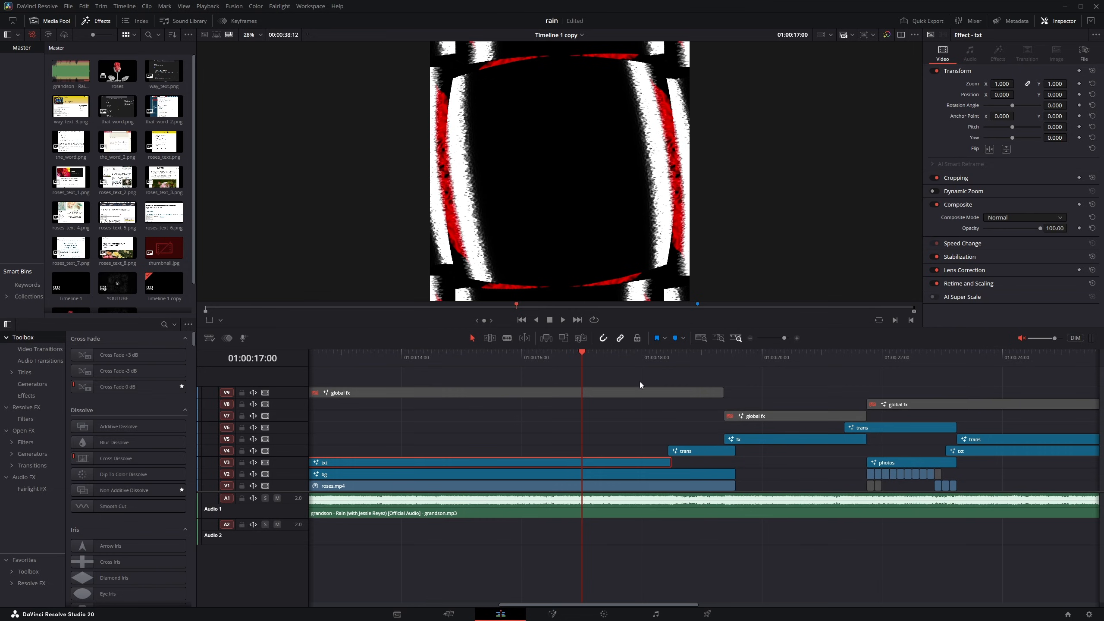
- Locate the trans clip that follows the rose text clip near 01:00:18:08 in the timeline and open it in Fusion
{"action": "left_click", "coordinate": [644, 359]}
{"action": "left_click", "coordinate": [666, 365]}
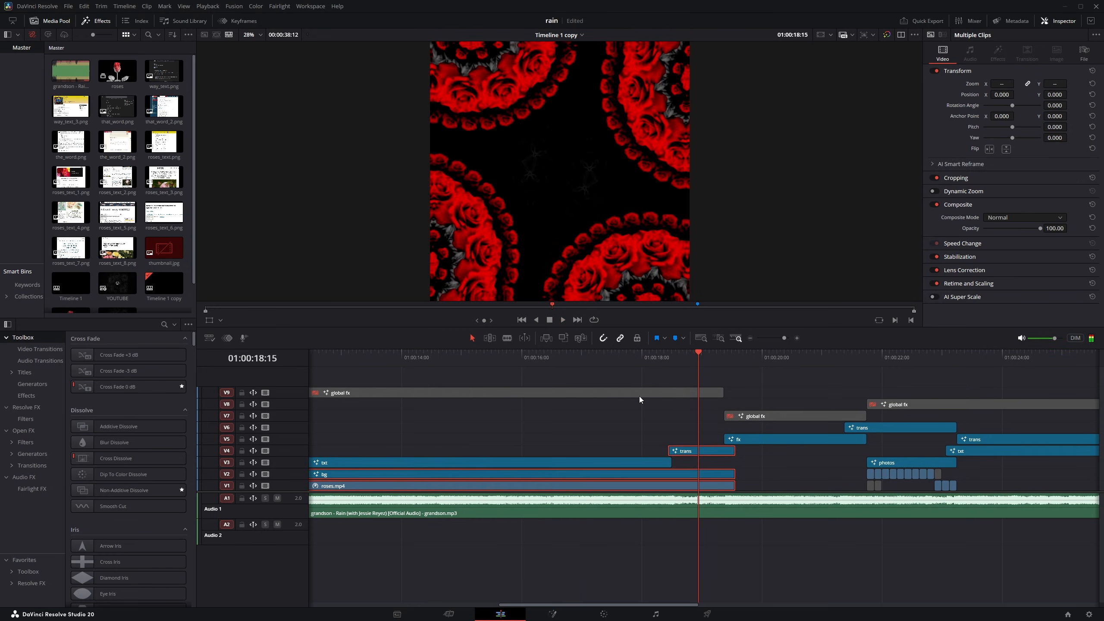
{"action": "left_click", "coordinate": [661, 437]}
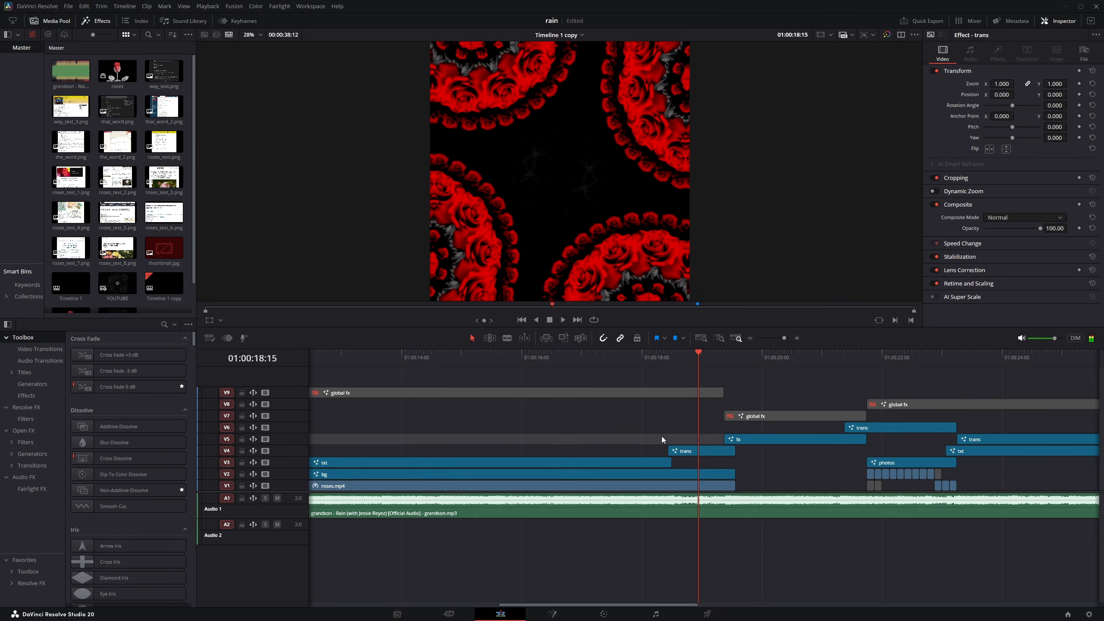
{"action": "left_click_drag", "start_coordinate": [661, 436], "coordinate": [490, 433]}
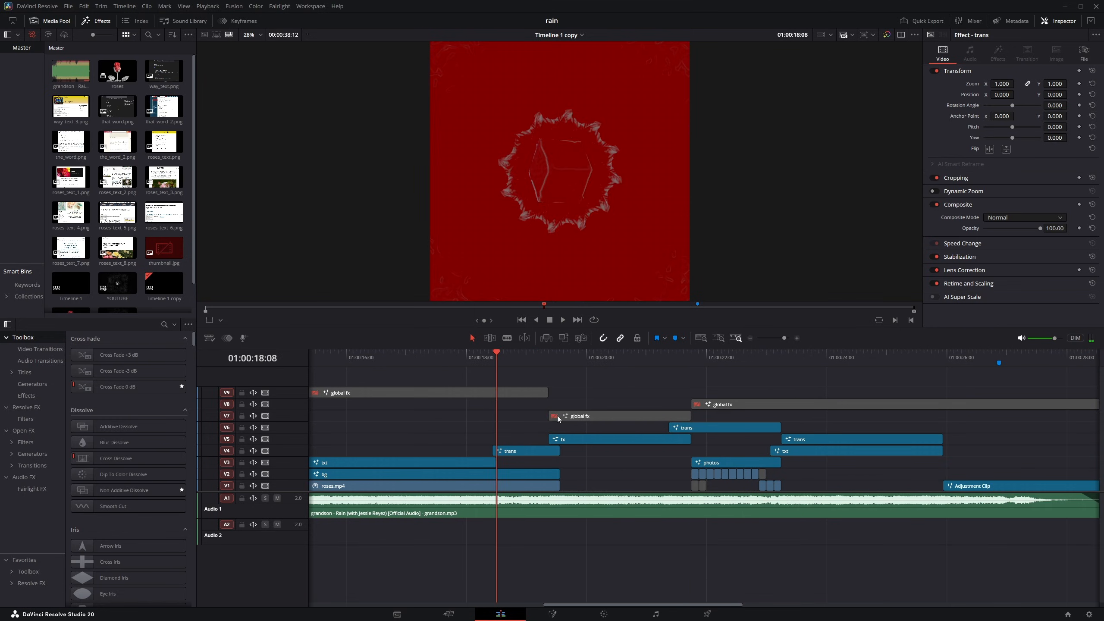
{"action": "key", "text": "shift+5"}
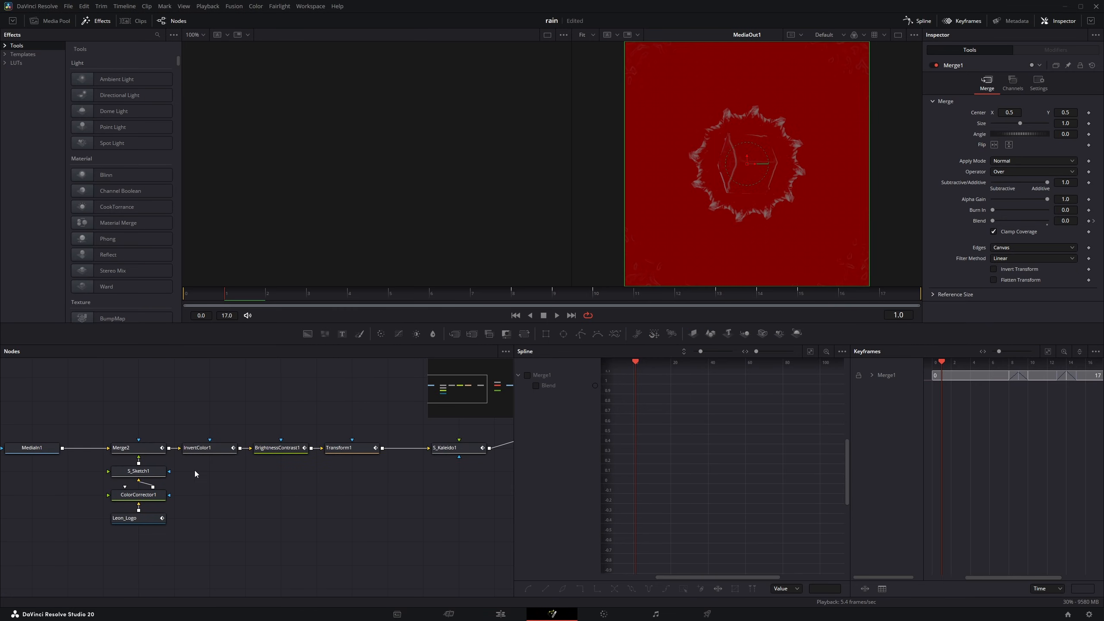
- View Merge2, InvertColor1 and BrightnessContrast1 in turn while scrubbing through the transition's frames
{"action": "left_click", "coordinate": [139, 448]}
{"action": "key", "text": "1"}
{"action": "left_click_drag", "start_coordinate": [319, 294], "coordinate": [717, 297]}
{"action": "left_click", "coordinate": [220, 448]}
{"action": "key", "text": "1"}
{"action": "left_click", "coordinate": [288, 448]}
{"action": "key", "text": "1"}
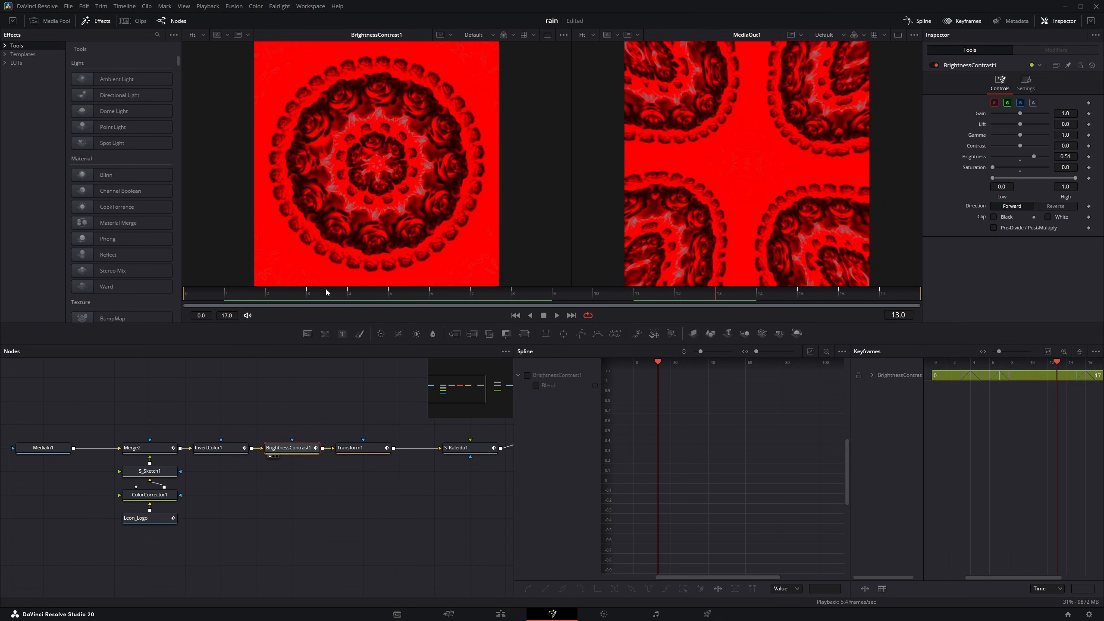
{"action": "left_click", "coordinate": [347, 293]}
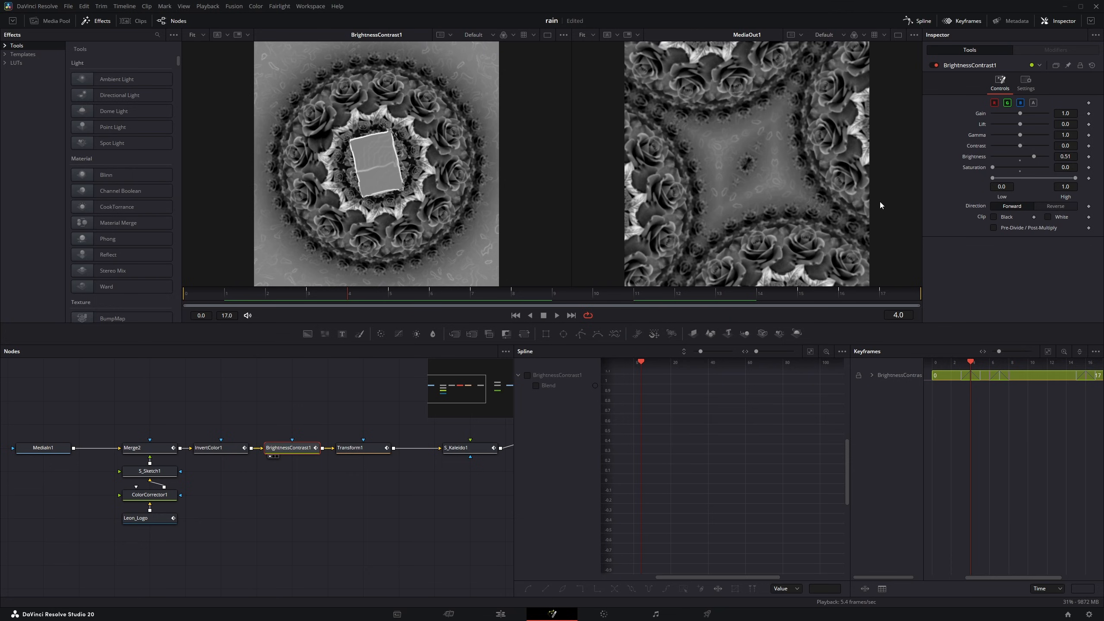
{"action": "mouse_move", "coordinate": [402, 294]}
{"action": "left_mouse_down"}
{"action": "mouse_move", "coordinate": [376, 290]}
{"action": "mouse_move", "coordinate": [422, 295]}
{"action": "left_mouse_up"}
- View the Transform1 and S_Kaleido1 outputs and scrub through their zoom and rotation animation
{"action": "left_click", "coordinate": [220, 456]}
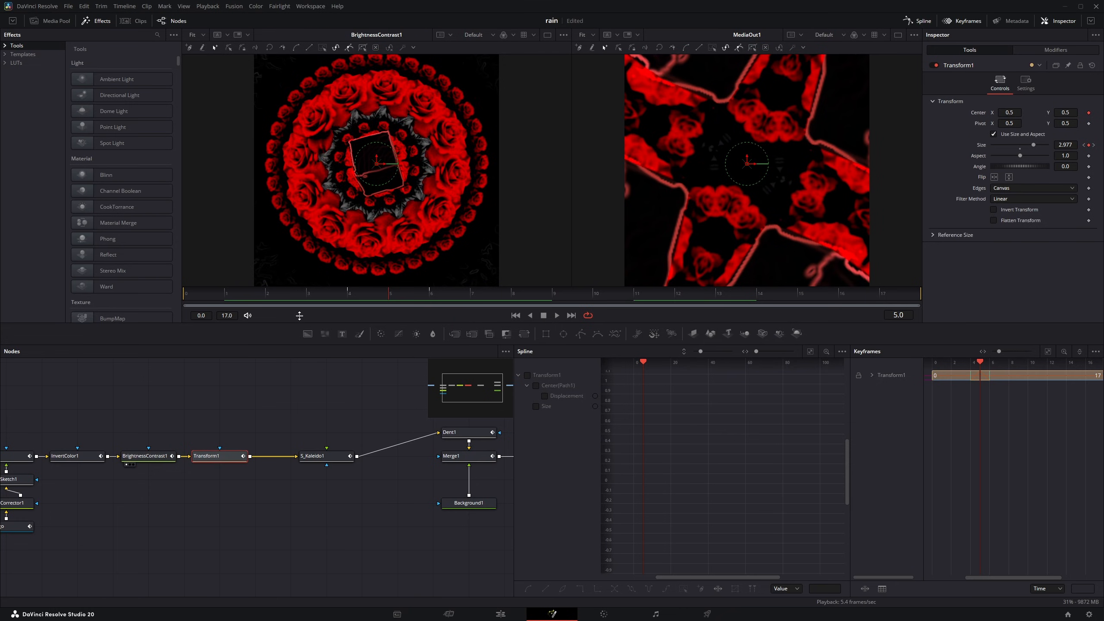
{"action": "key", "text": "1"}
{"action": "left_click_drag", "start_coordinate": [332, 295], "coordinate": [432, 297]}
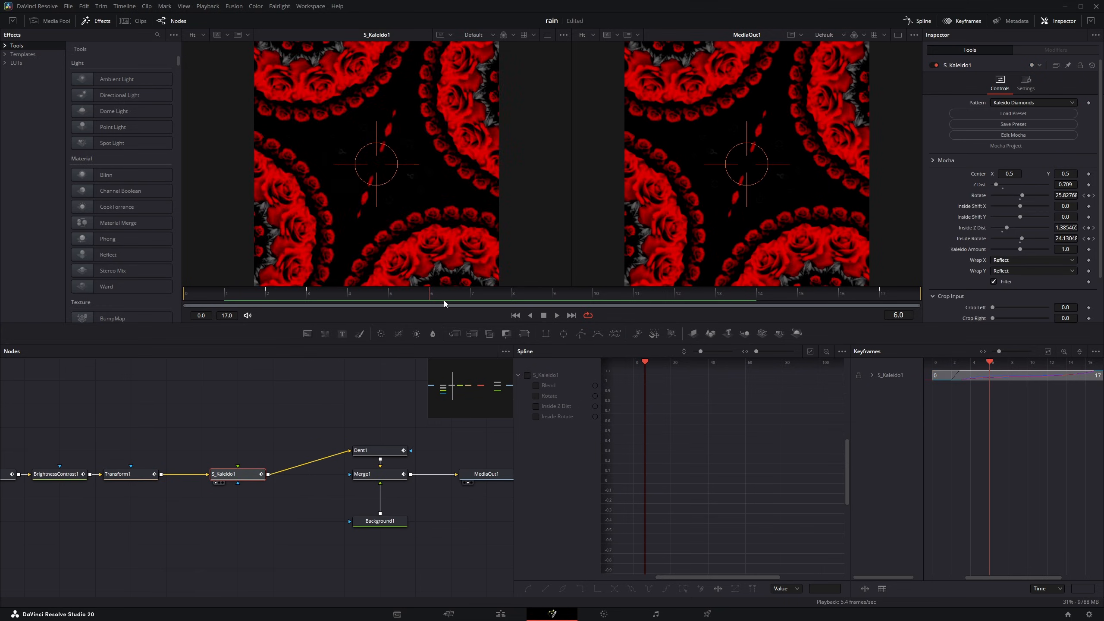
{"action": "left_click_drag", "start_coordinate": [443, 300], "coordinate": [354, 299]}
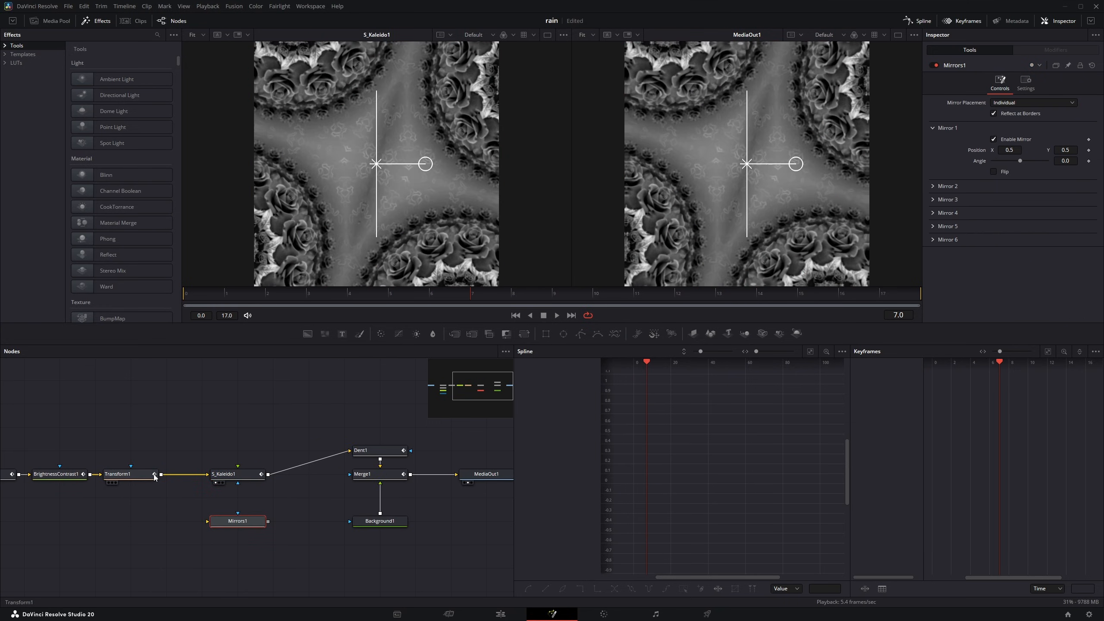
- Feed Transform1 into the new Mirrors1 node, view it with Kaleidoscope placement, and shift its X and Y position
{"action": "left_click_drag", "start_coordinate": [160, 475], "coordinate": [220, 521]}
{"action": "key", "text": "1"}
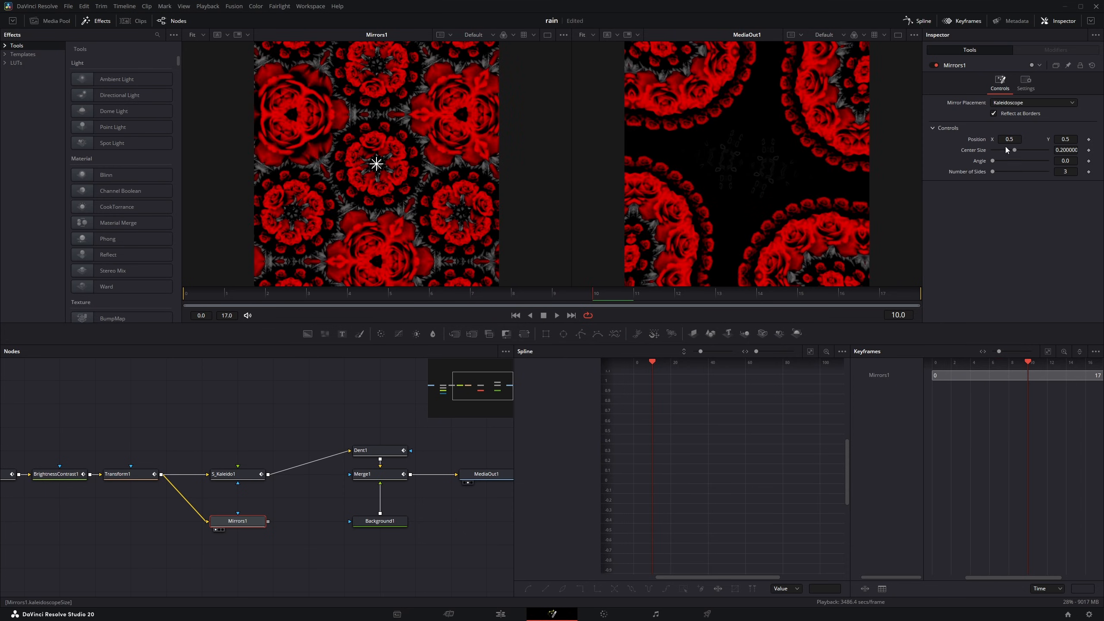
{"action": "left_click_drag", "start_coordinate": [1008, 139], "coordinate": [966, 140]}
{"action": "mouse_move", "coordinate": [1064, 139]}
{"action": "left_mouse_down"}
{"action": "mouse_move", "coordinate": [1103, 140]}
{"action": "mouse_move", "coordinate": [1045, 139]}
{"action": "left_mouse_up"}
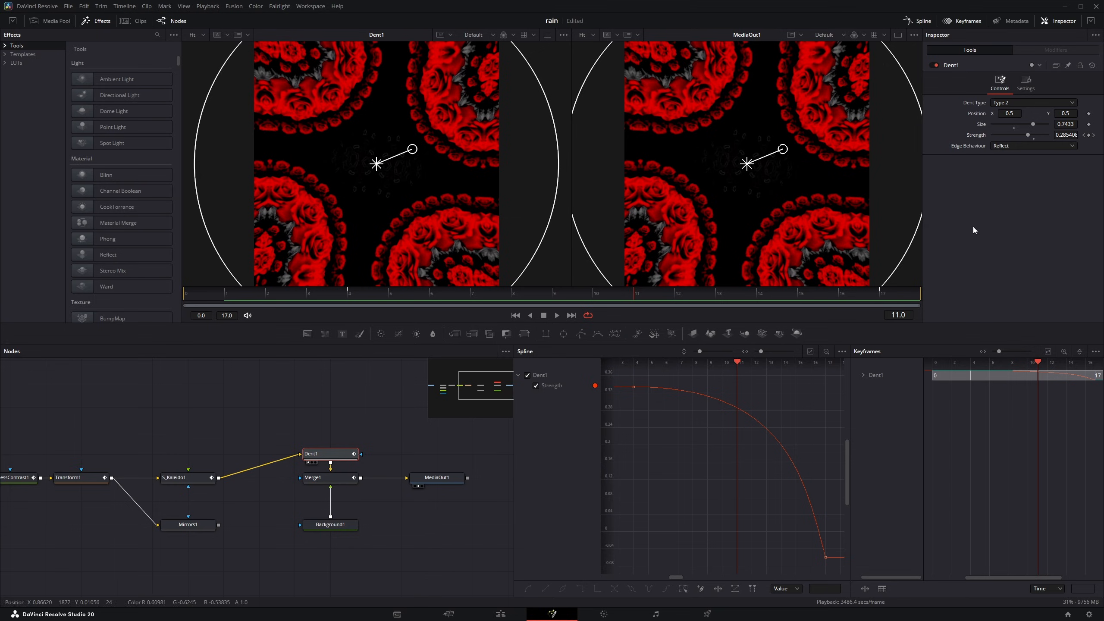
- Examine Dent1's strength animation at frame 17 and select the transition's MediaOut1 node
{"action": "left_click", "coordinate": [883, 291]}
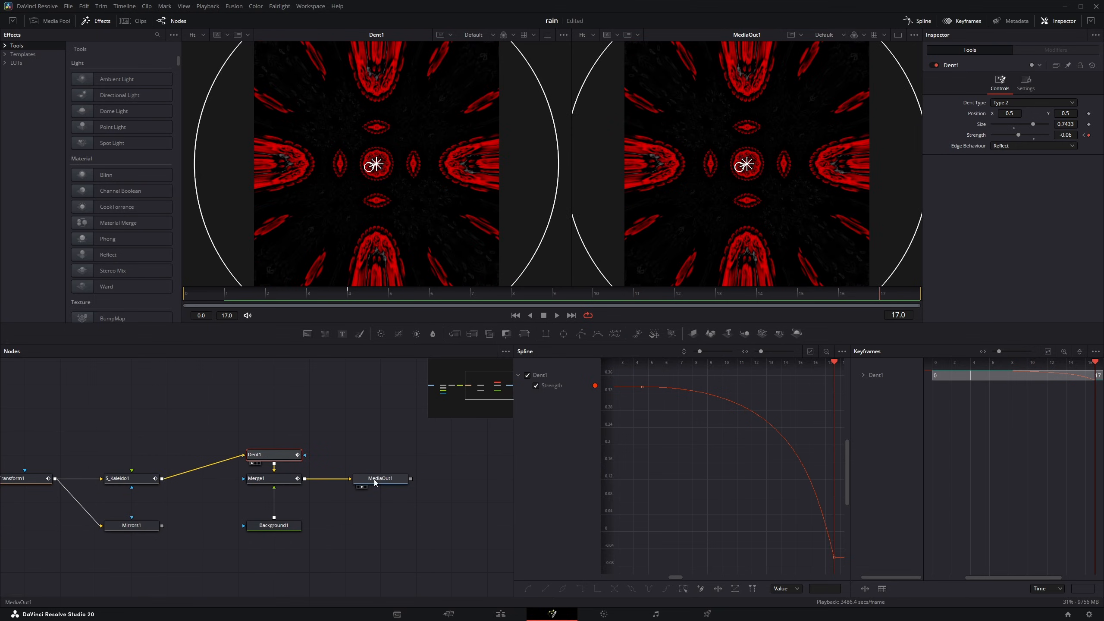
{"action": "left_click", "coordinate": [374, 480]}
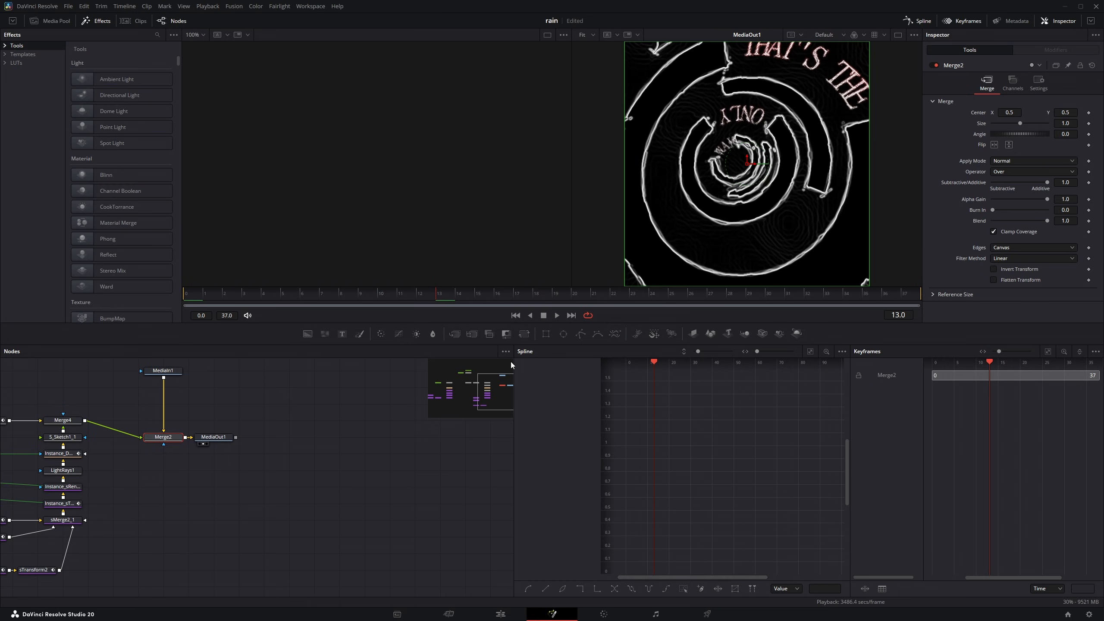
- Pull S_Sketch1 and S_Sketch1_1 out of the "THAT'S THE ONLY WAY" node chain and preview the result from Merge4
{"action": "left_click_drag", "start_coordinate": [177, 459], "coordinate": [241, 482]}
{"action": "left_click_drag", "start_coordinate": [303, 468], "coordinate": [309, 434]}
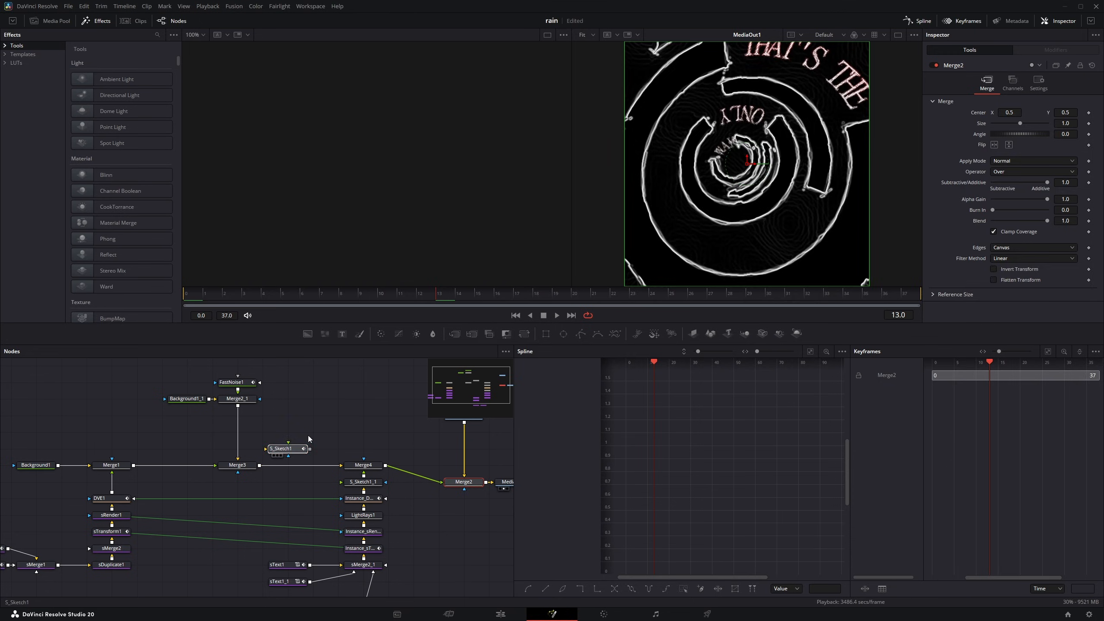
{"action": "left_click_drag", "start_coordinate": [387, 482], "coordinate": [461, 516]}
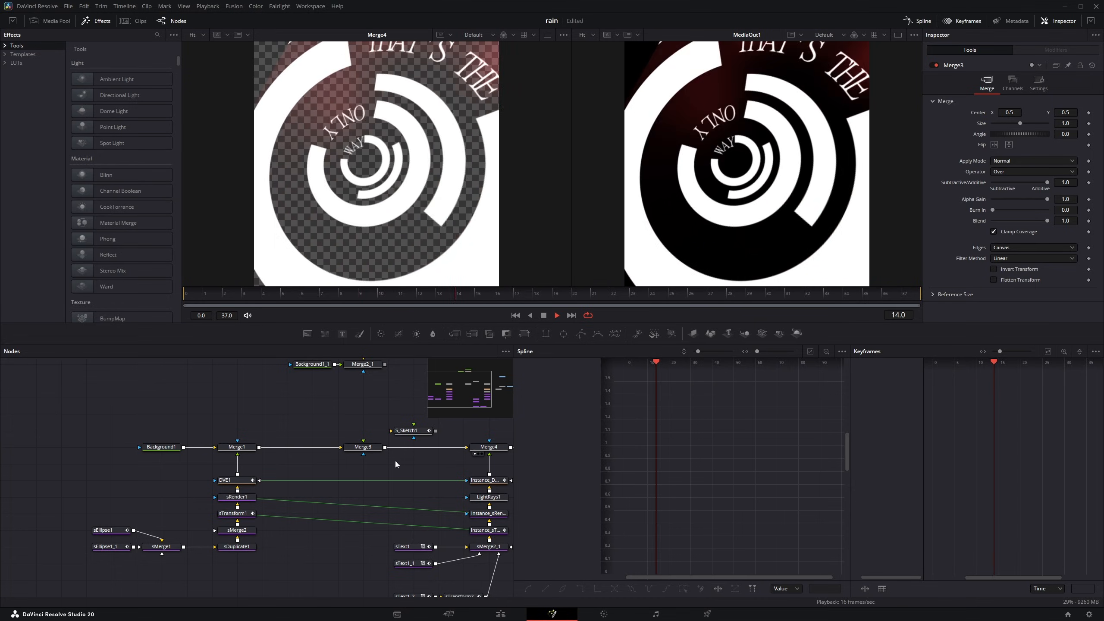
{"action": "key", "text": "space"}
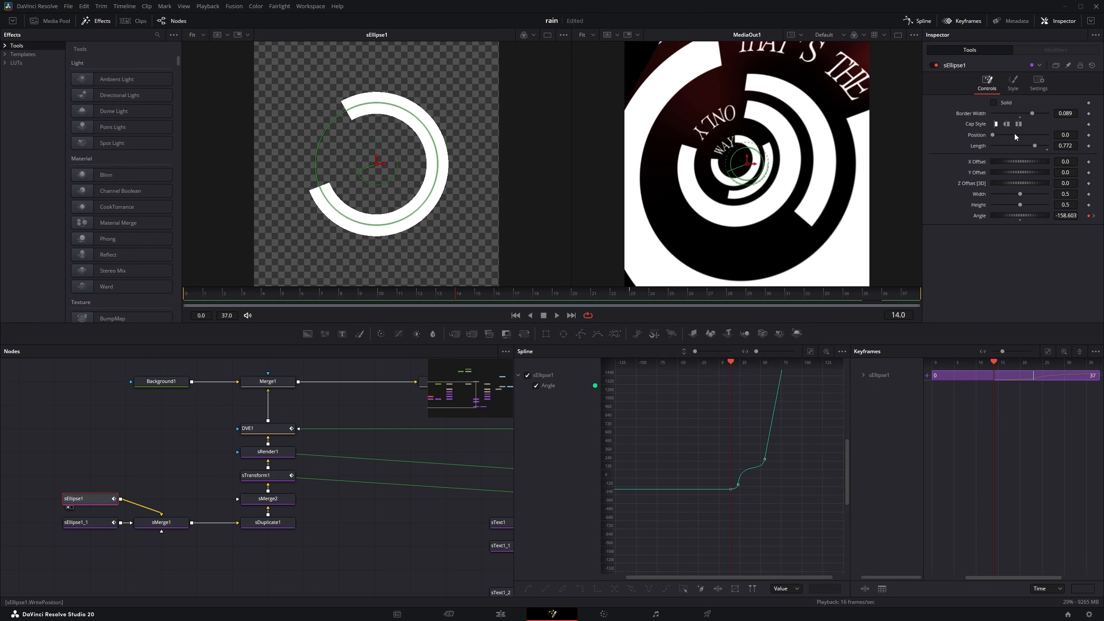
- Try different length and angle values on the sEllipse1 ring, undoing each change
{"action": "left_click_drag", "start_coordinate": [1034, 145], "coordinate": [1040, 146]}
{"action": "key", "text": "ctrl+z"}
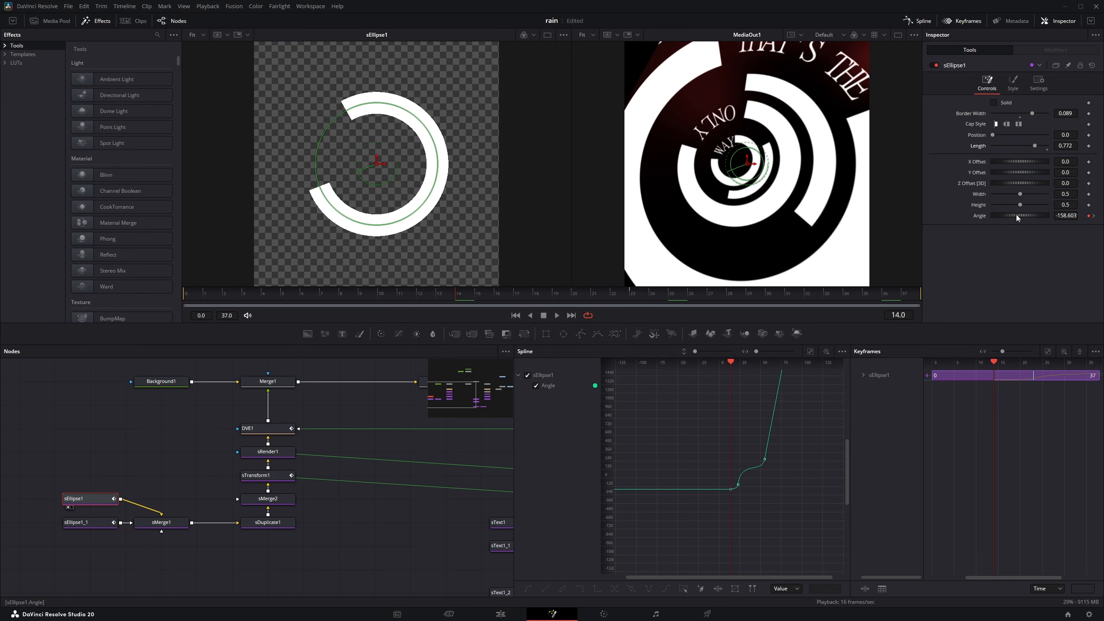
{"action": "left_click_drag", "start_coordinate": [1027, 215], "coordinate": [1019, 215]}
{"action": "key", "text": "ctrl+z"}
- View sEllipse1_1 and the combined sMerge1 rings, play the animation, and show both ellipses' angle and position curves
{"action": "left_click", "coordinate": [90, 522]}
{"action": "key", "text": "1"}
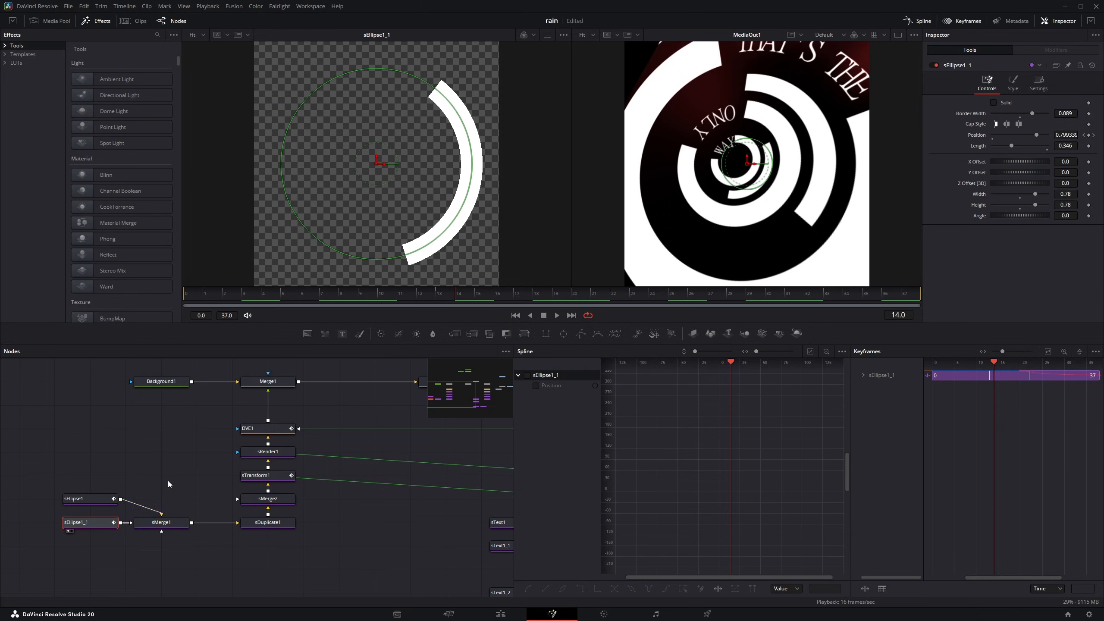
{"action": "left_click", "coordinate": [156, 524]}
{"action": "key", "text": "1"}
{"action": "key", "text": "space"}
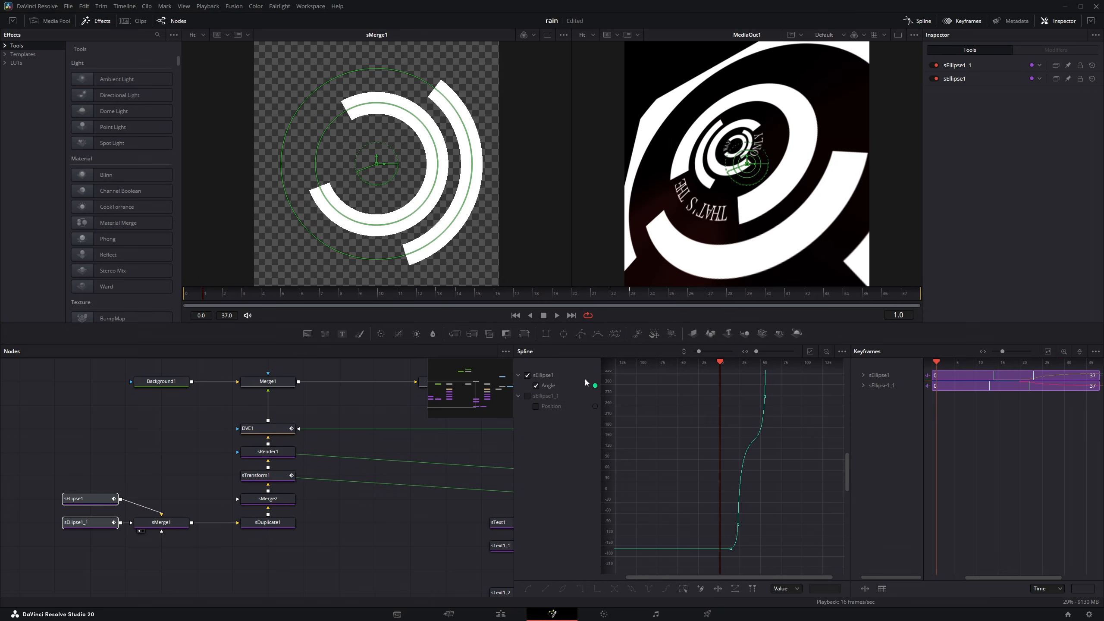
{"action": "left_click", "coordinate": [528, 396]}
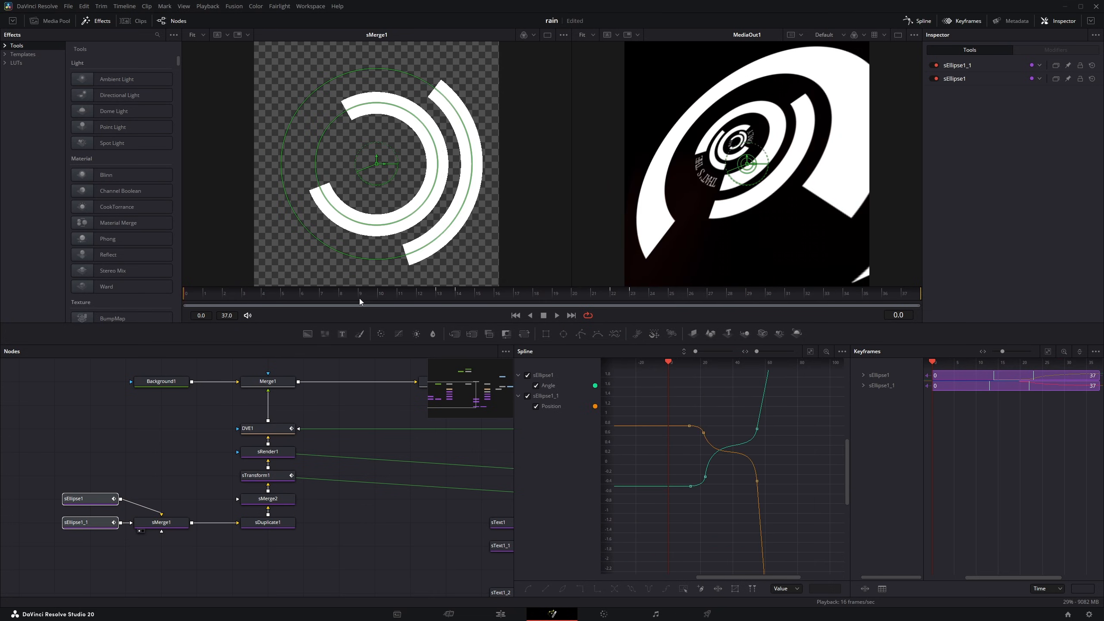
- Scrub the combined sMerge1 rings, then view sDuplicate1 and scrub its repeated rings near the start of the animation
{"action": "left_click_drag", "start_coordinate": [360, 300], "coordinate": [190, 299]}
{"action": "left_click_drag", "start_coordinate": [434, 295], "coordinate": [468, 304]}
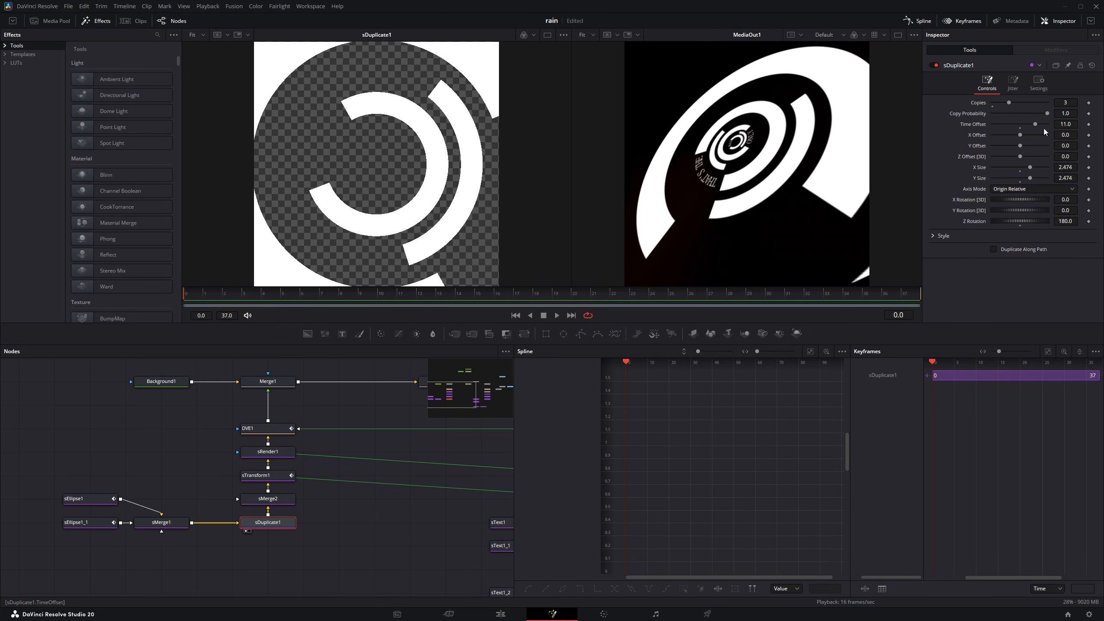
{"action": "left_click_drag", "start_coordinate": [286, 300], "coordinate": [204, 300]}
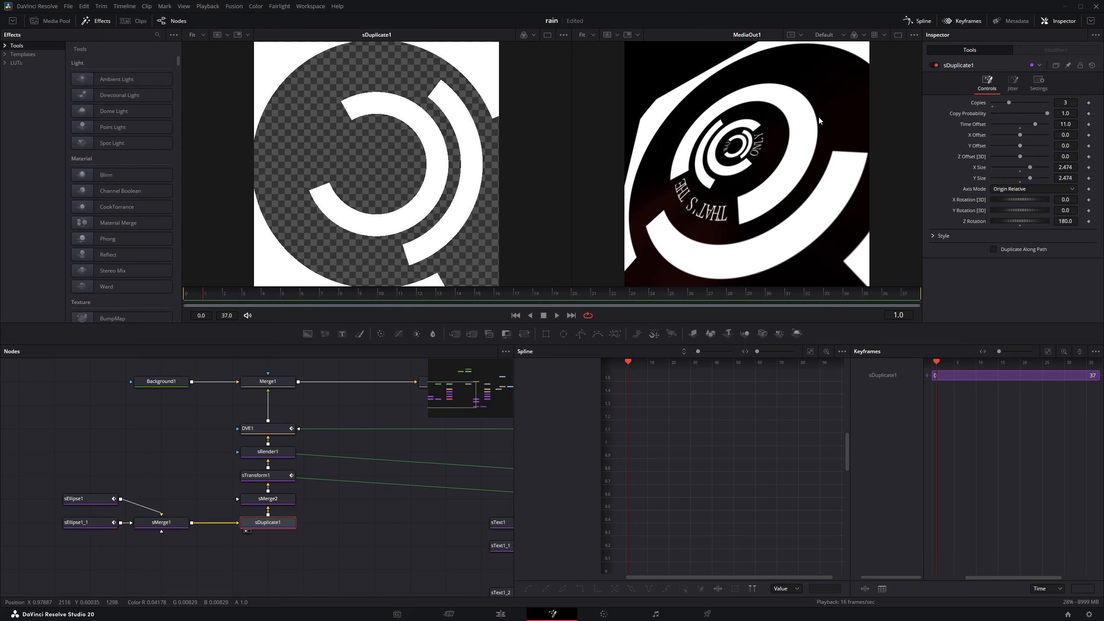
- View sMerge2 and sTransform1, display sTransform1's X and Y size curves, and play the scaling animation
{"action": "left_click", "coordinate": [267, 497]}
{"action": "key", "text": "1"}
{"action": "left_click", "coordinate": [269, 477]}
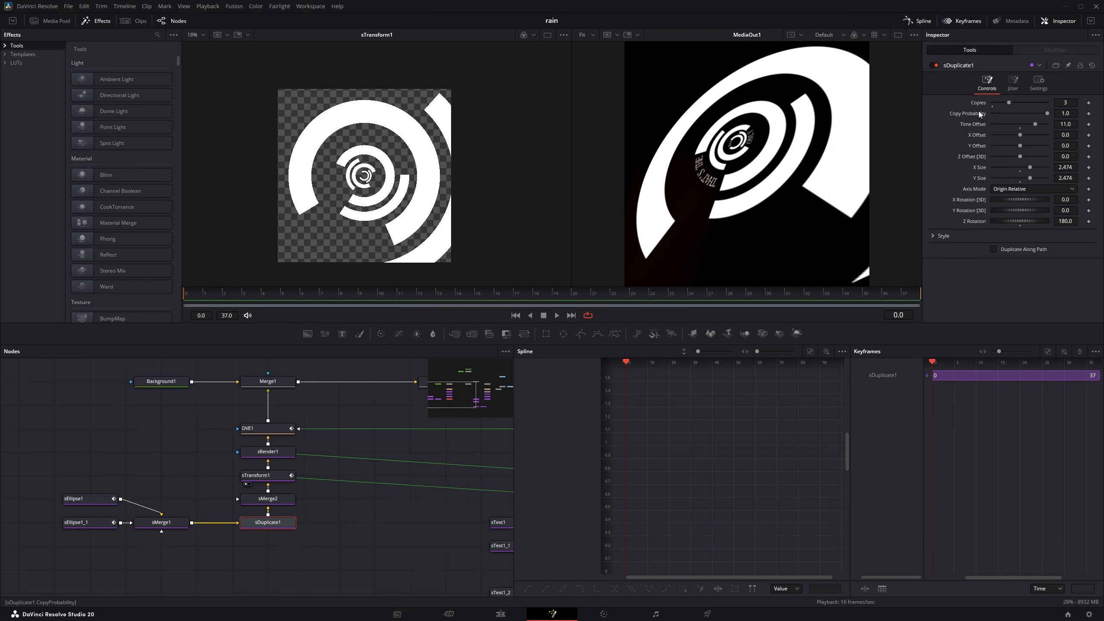
{"action": "left_click", "coordinate": [287, 475]}
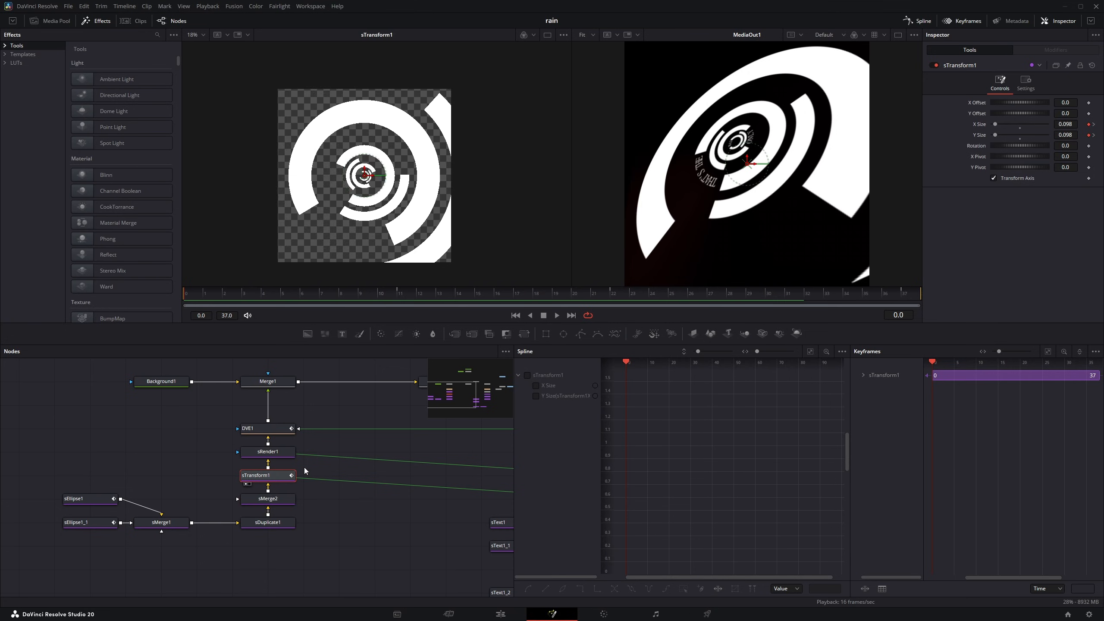
{"action": "left_click", "coordinate": [389, 295]}
{"action": "left_click", "coordinate": [527, 374]}
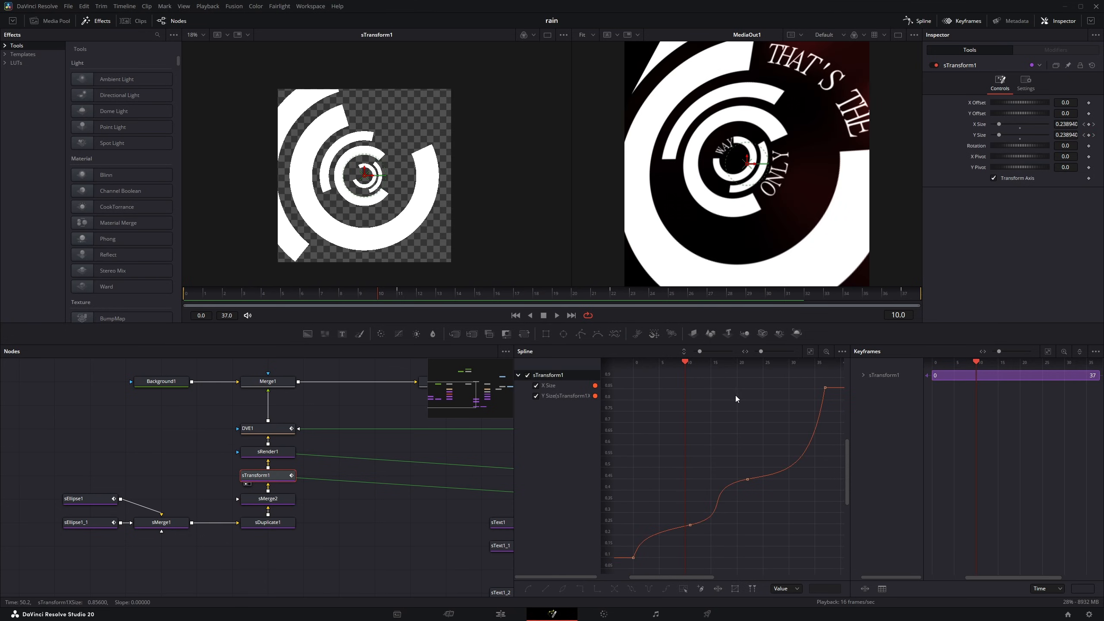
{"action": "key", "text": "space"}
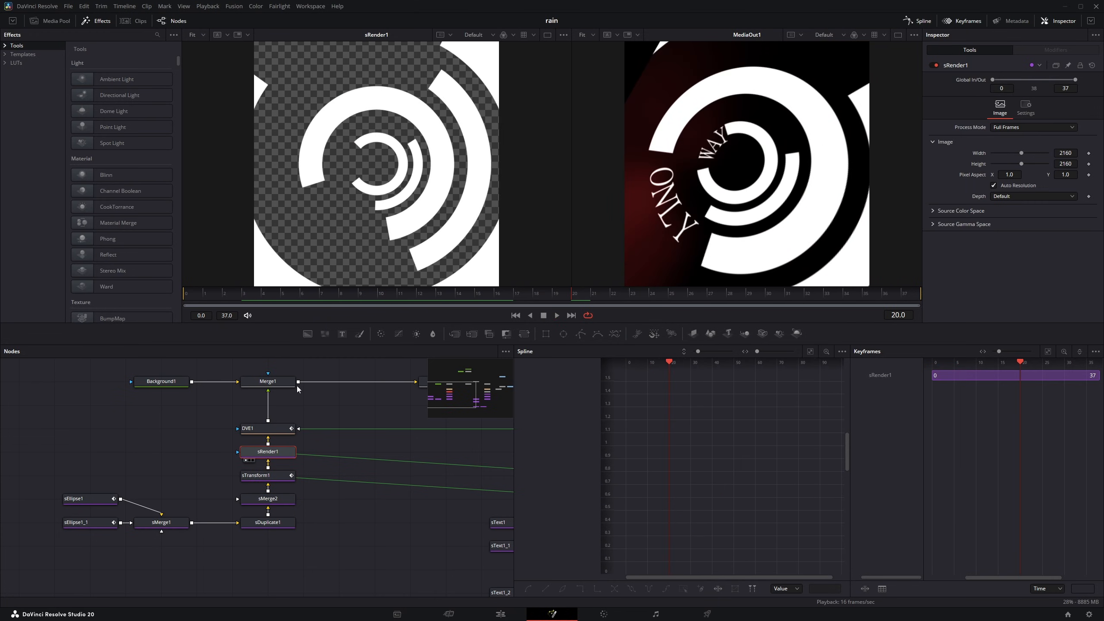
- View DVE1 and play its perspective animation with the displacement, Z Move and rotation curves shown
{"action": "left_click", "coordinate": [268, 428]}
{"action": "key", "text": "1"}
{"action": "left_click_drag", "start_coordinate": [366, 292], "coordinate": [195, 306]}
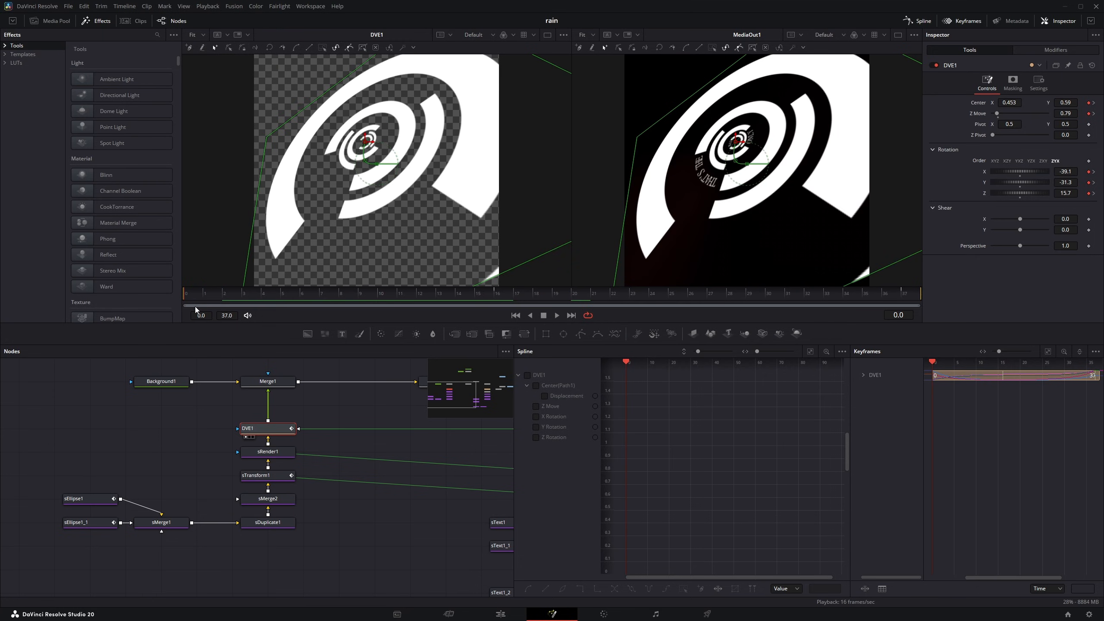
{"action": "key", "text": "space"}
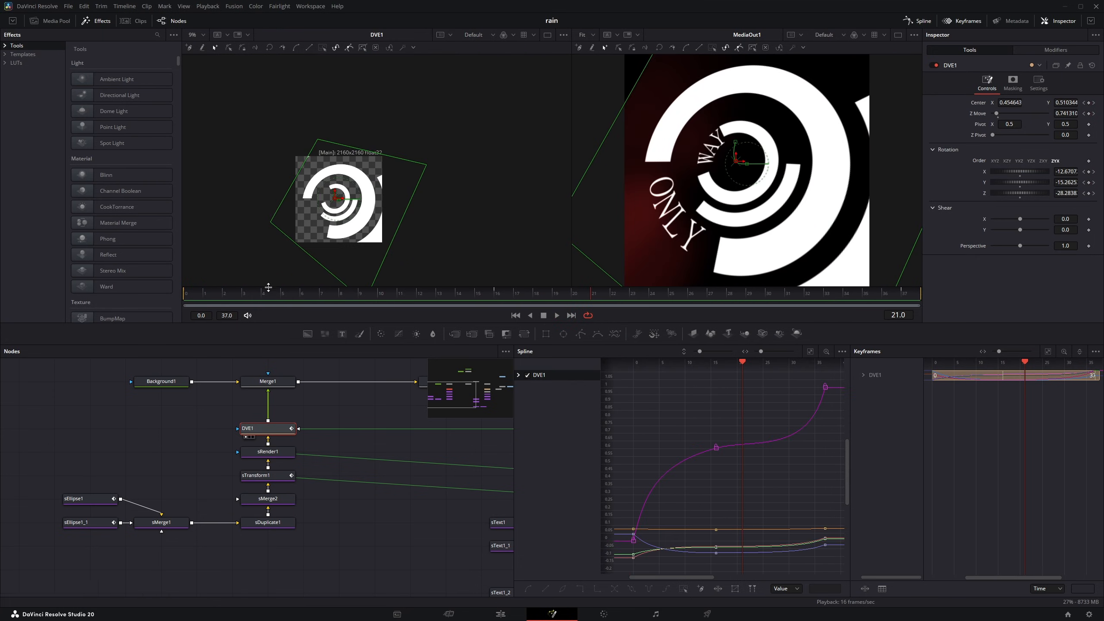
{"action": "key", "text": "space"}
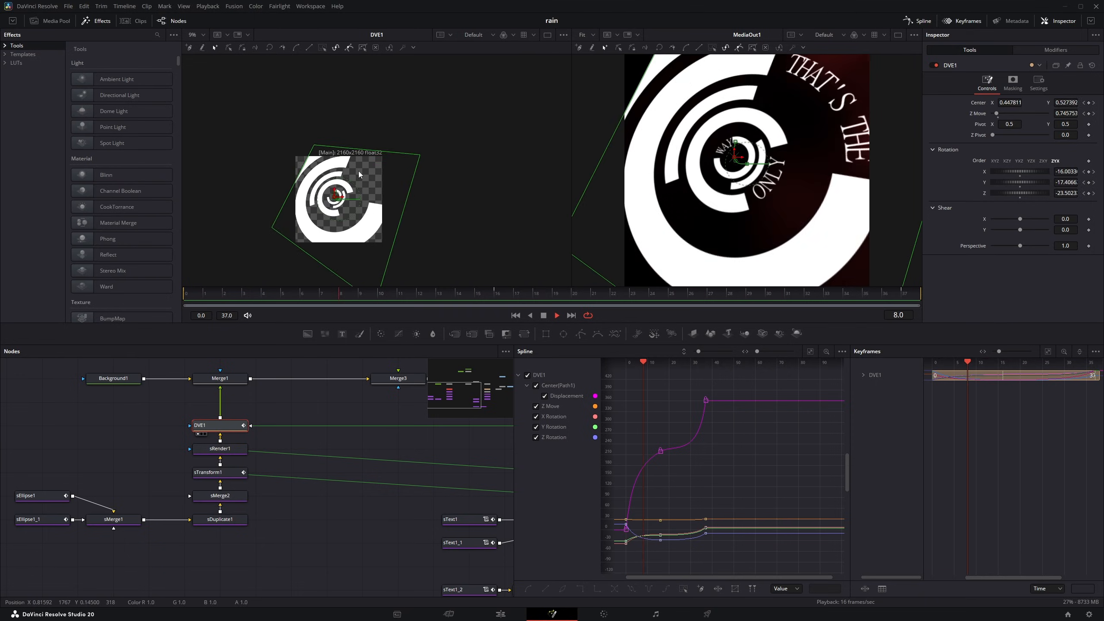
{"action": "key", "text": "space"}
- Review the rings from sDuplicate1 and sTransform1 and display the curves of sEllipse1 and sEllipse1_1 together
{"action": "left_click_drag", "start_coordinate": [326, 416], "coordinate": [189, 382]}
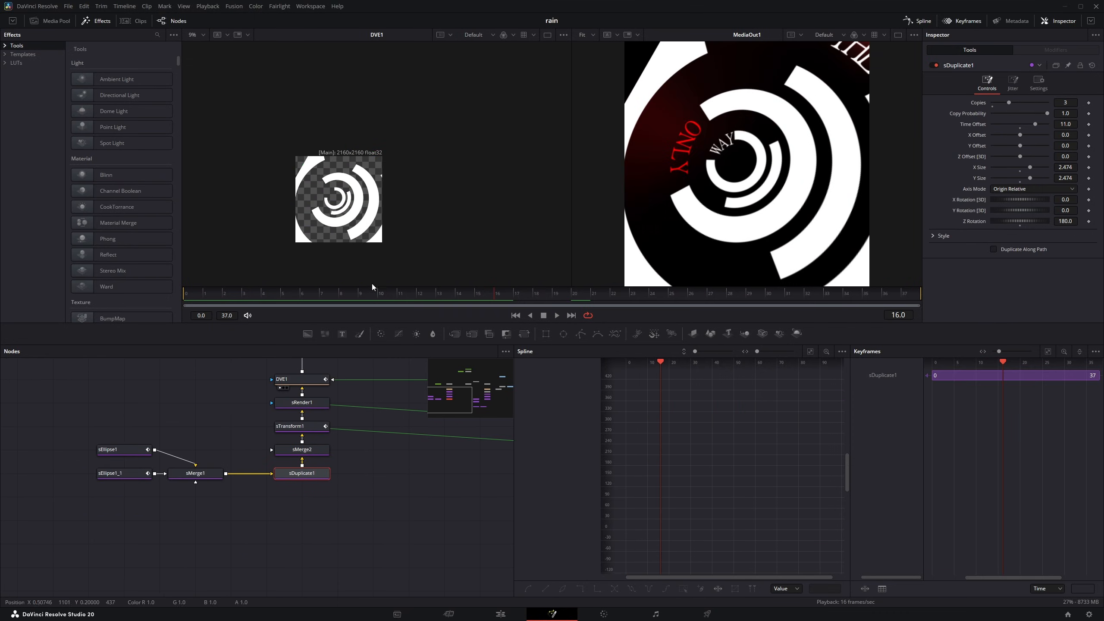
{"action": "left_click_drag", "start_coordinate": [339, 296], "coordinate": [242, 296]}
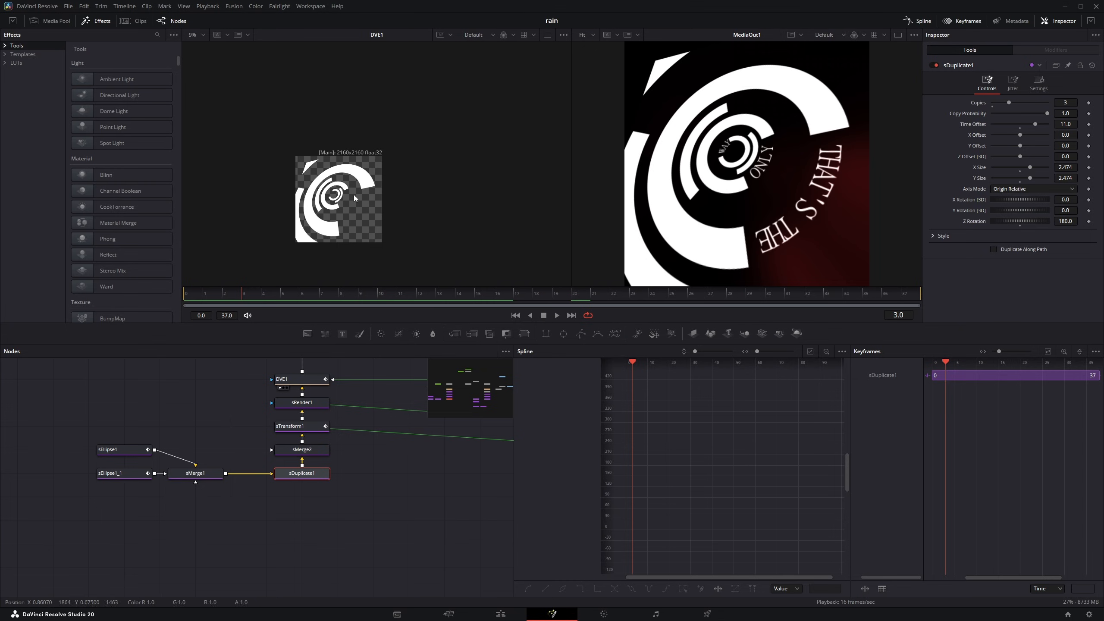
{"action": "left_click_drag", "start_coordinate": [162, 432], "coordinate": [125, 495]}
{"action": "left_click", "coordinate": [302, 472]}
{"action": "key", "text": "1"}
{"action": "left_click_drag", "start_coordinate": [162, 433], "coordinate": [131, 487]}
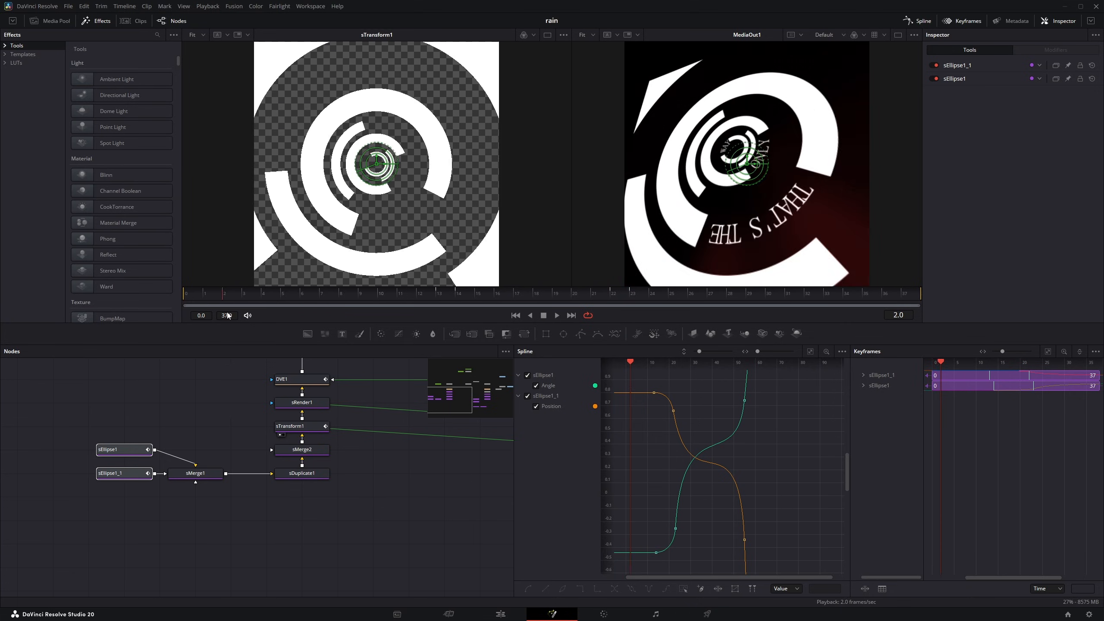
- Add a new sText node in the empty area below sDuplicate1
{"action": "left_click_drag", "start_coordinate": [421, 423], "coordinate": [254, 448]}
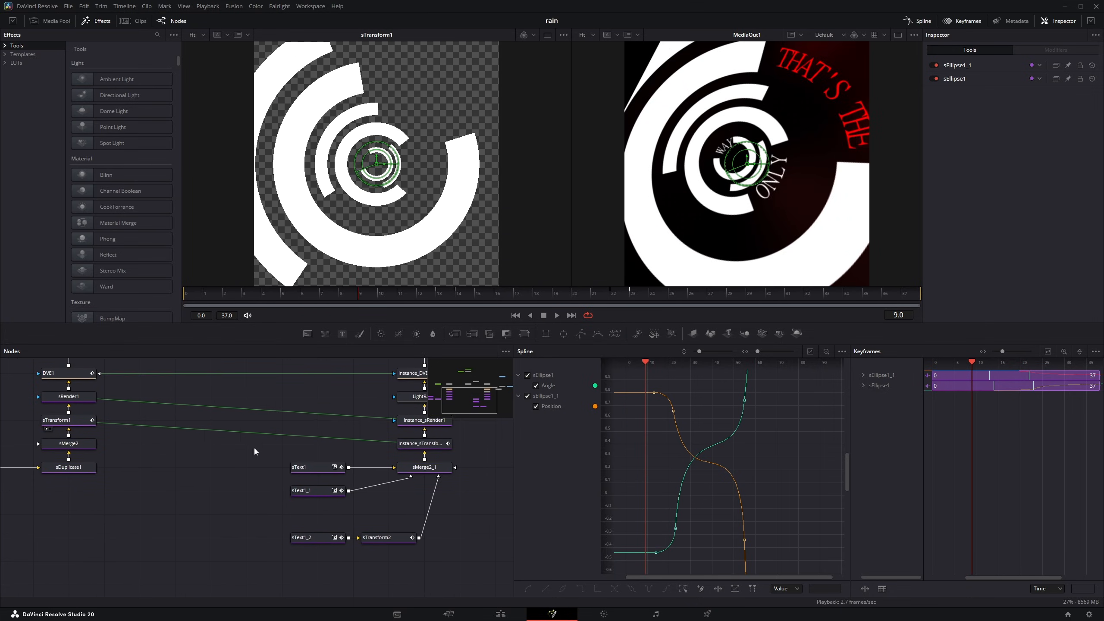
{"action": "left_click", "coordinate": [197, 471]}
{"action": "key", "text": "shift+space"}
{"action": "type", "text": "stre"}
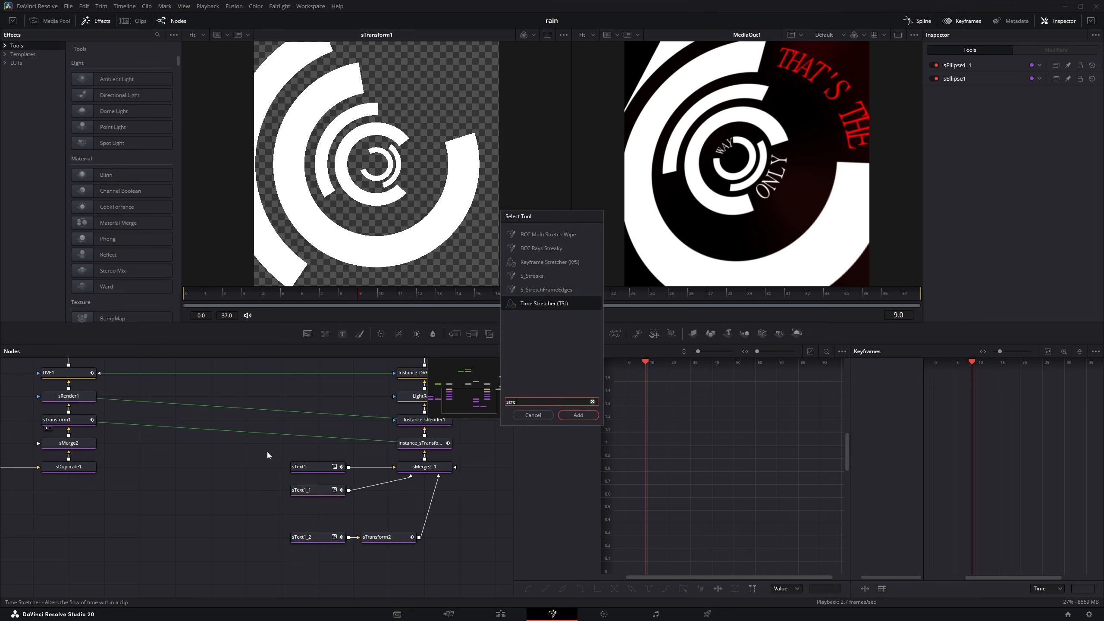
{"action": "key", "text": "ctrl+a"}
{"action": "type", "text": "stext"}
{"action": "key", "text": "Return"}
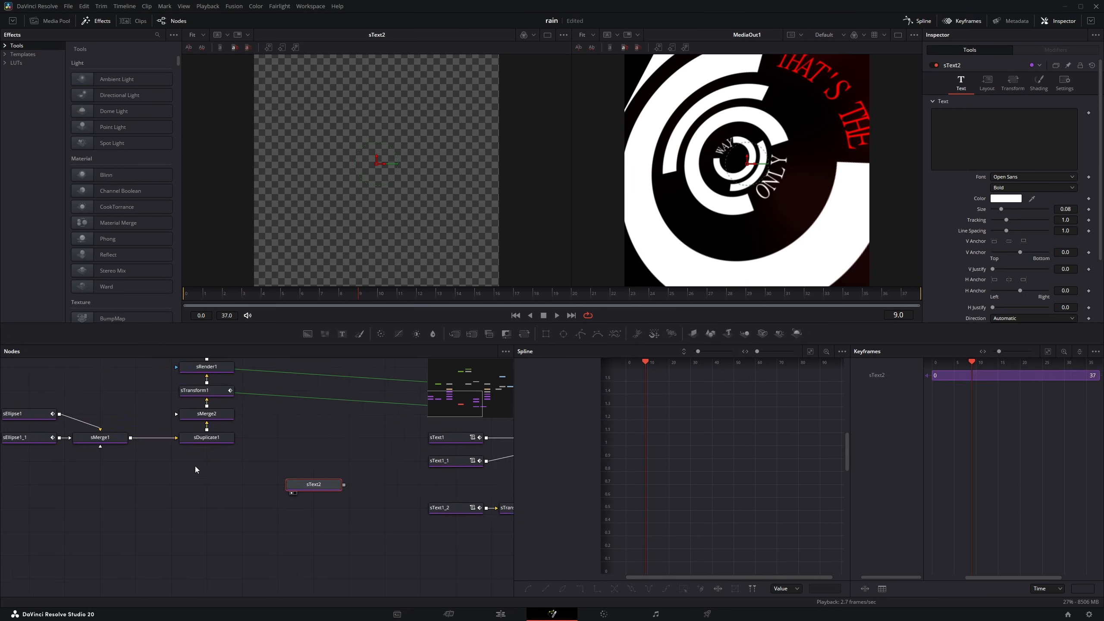
{"action": "left_click_drag", "start_coordinate": [220, 477], "coordinate": [300, 488]}
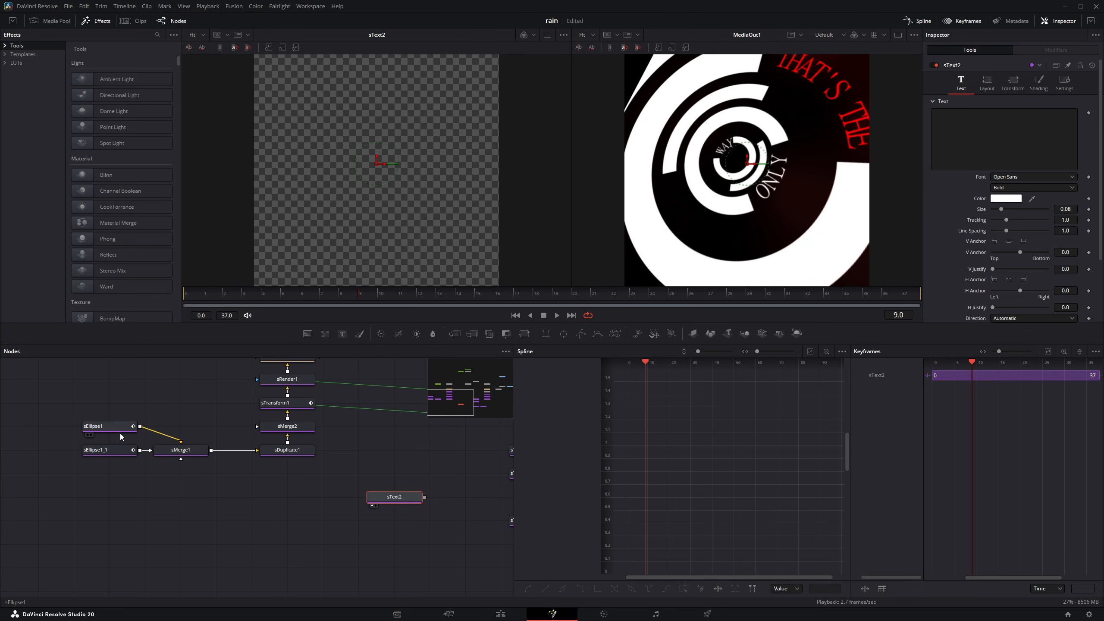
- Enter "asdasd" as the new sText node's text and set its layout Z rotation to 60
{"action": "left_click", "coordinate": [120, 429]}
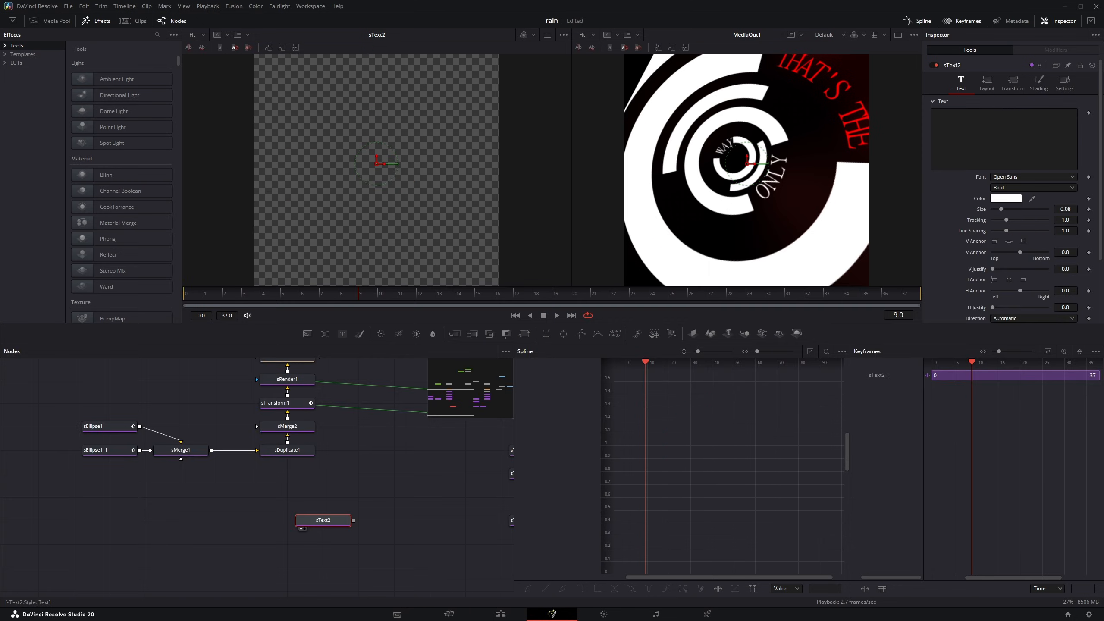
{"action": "type", "text": "asdasd"}
{"action": "left_click", "coordinate": [986, 83]}
{"action": "mouse_move", "coordinate": [1016, 213]}
{"action": "left_mouse_down"}
{"action": "mouse_move", "coordinate": [1003, 201]}
{"action": "mouse_move", "coordinate": [1024, 212]}
{"action": "left_mouse_up"}
- Drive sText2's layout Z rotation with the expression sEllipse1.Angle
{"action": "right_click", "coordinate": [1025, 213]}
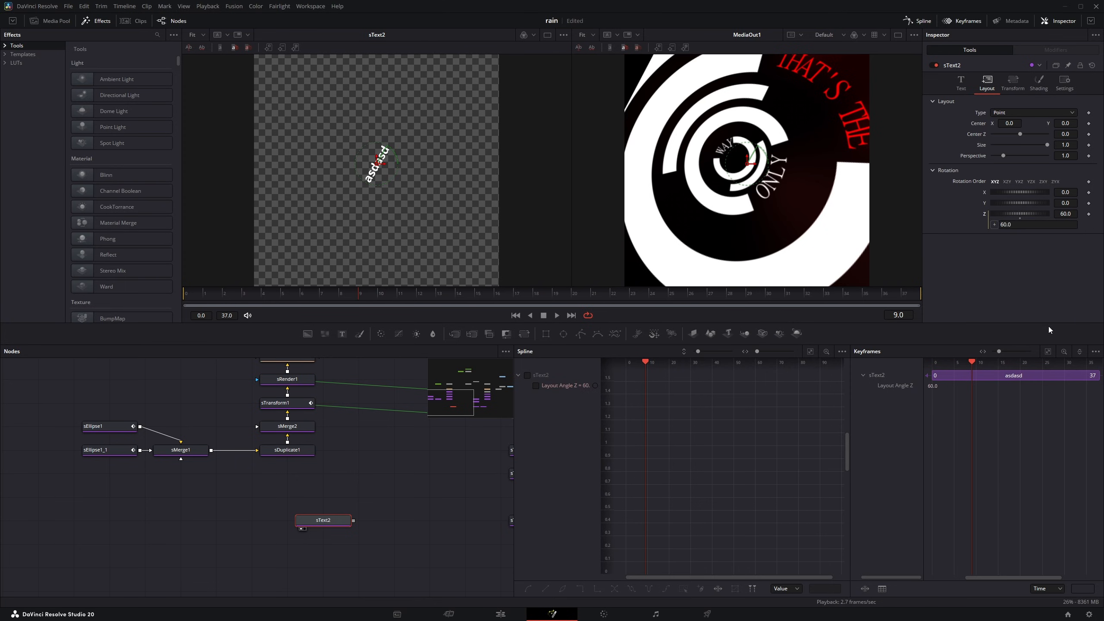
{"action": "left_click", "coordinate": [1050, 323]}
{"action": "type", "text": "sEllipse"}
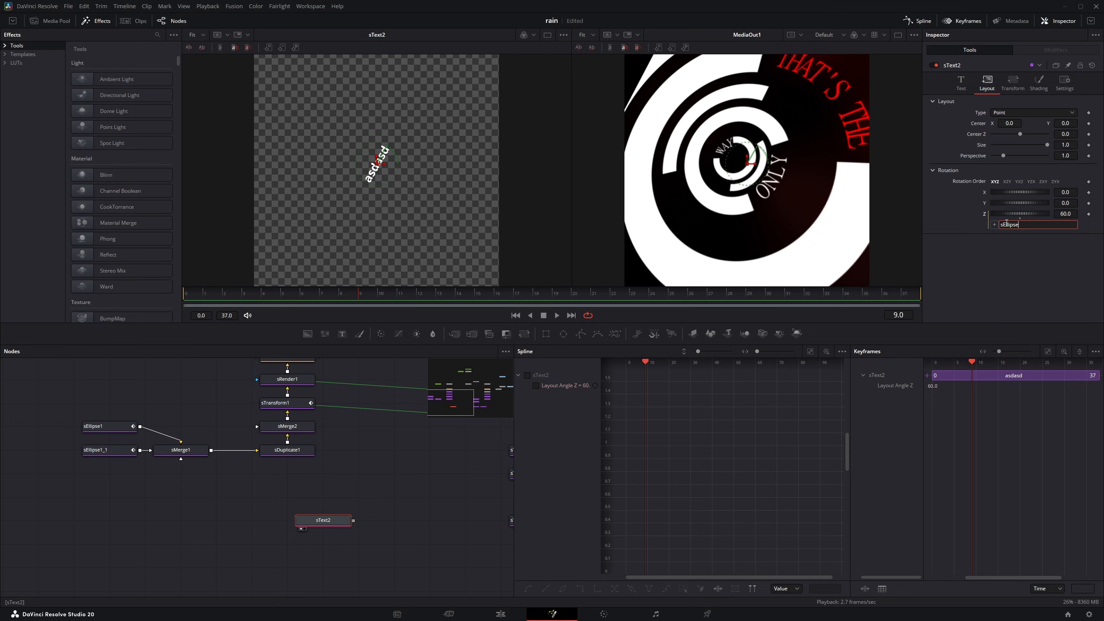
{"action": "type", "text": "1.Angle"}
{"action": "key", "text": "Return"}
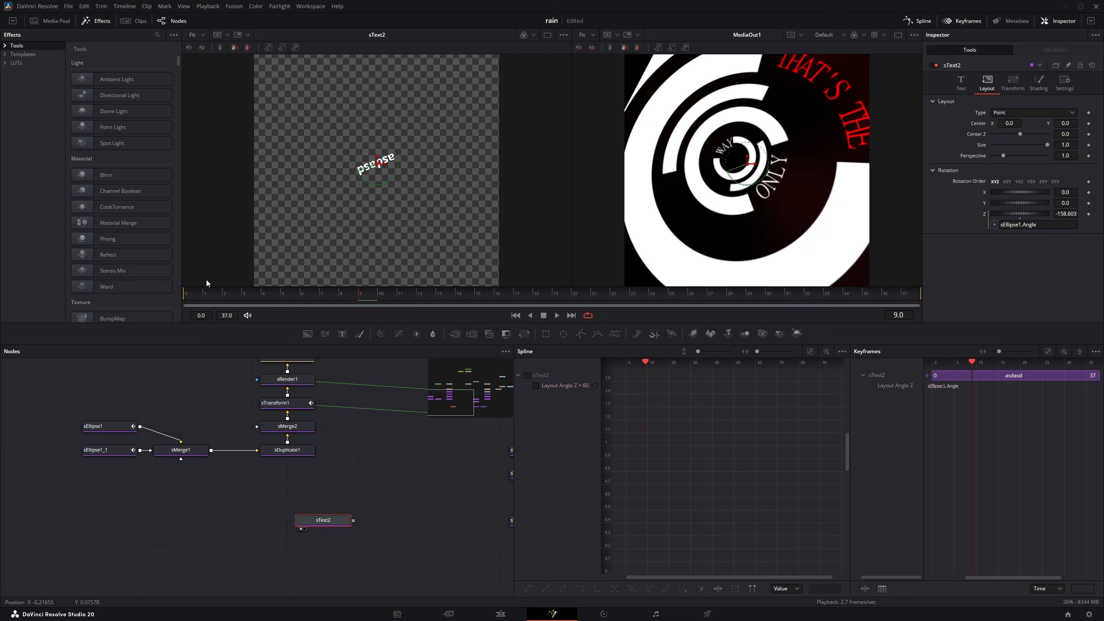
- View sEllipse1 beside sText2 and play from frame 14 to compare their rotation
{"action": "left_click", "coordinate": [116, 428]}
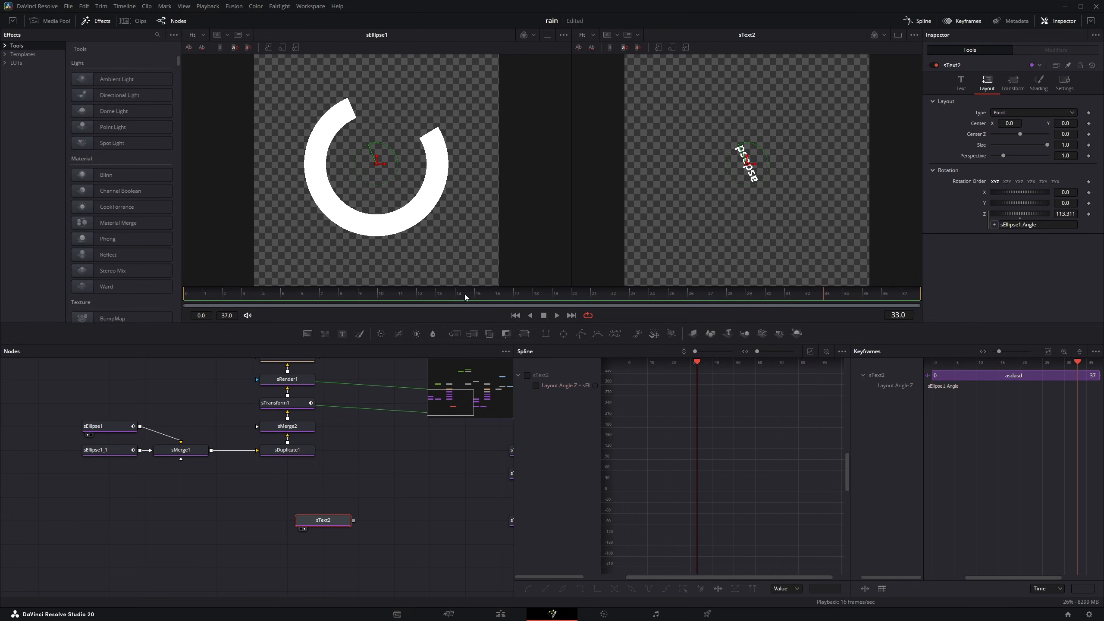
{"action": "left_click", "coordinate": [463, 293]}
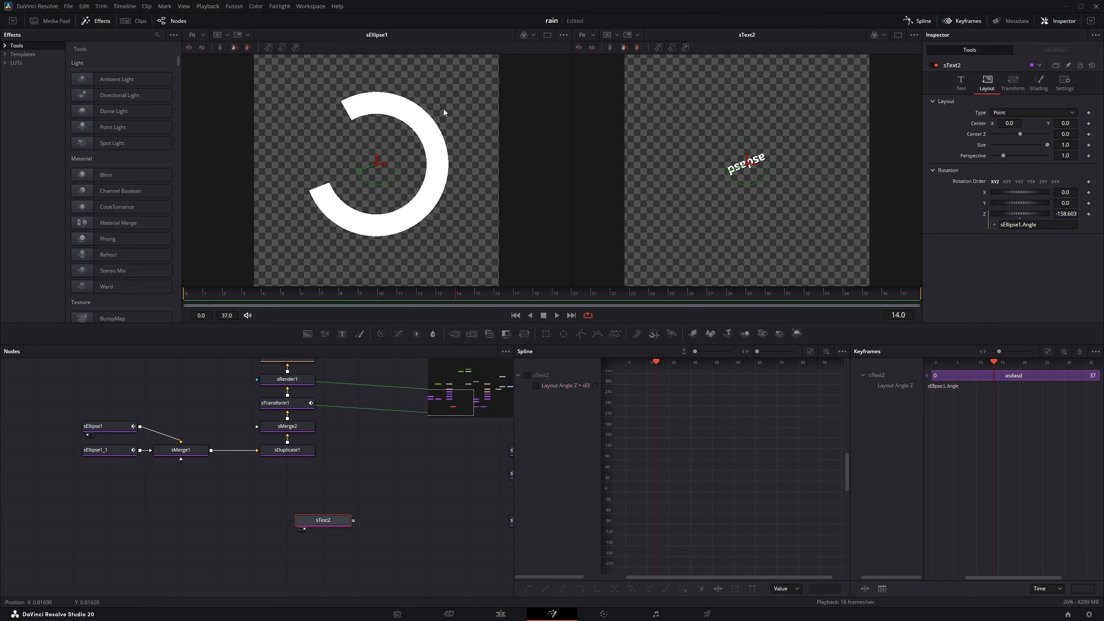
{"action": "key", "text": "space"}
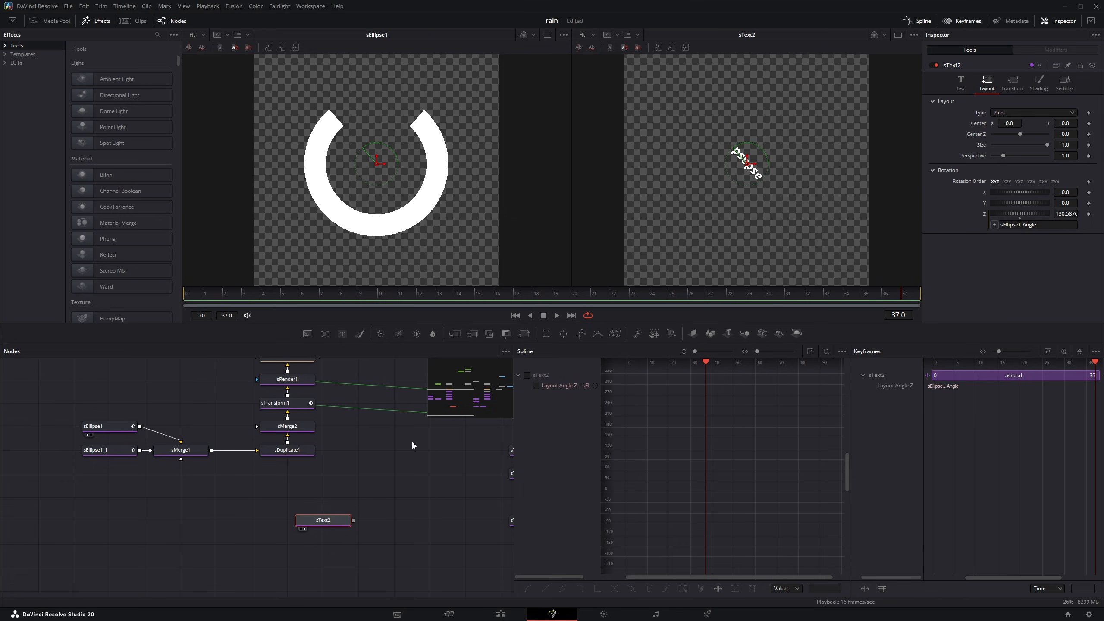
- Examine sDuplicate1's time offset, sText2's Z rotation expression, the lyric text animation from Instance_sTransform1, and sEllipse1's angle curve
{"action": "left_click_drag", "start_coordinate": [411, 445], "coordinate": [374, 444]}
{"action": "left_click", "coordinate": [267, 450]}
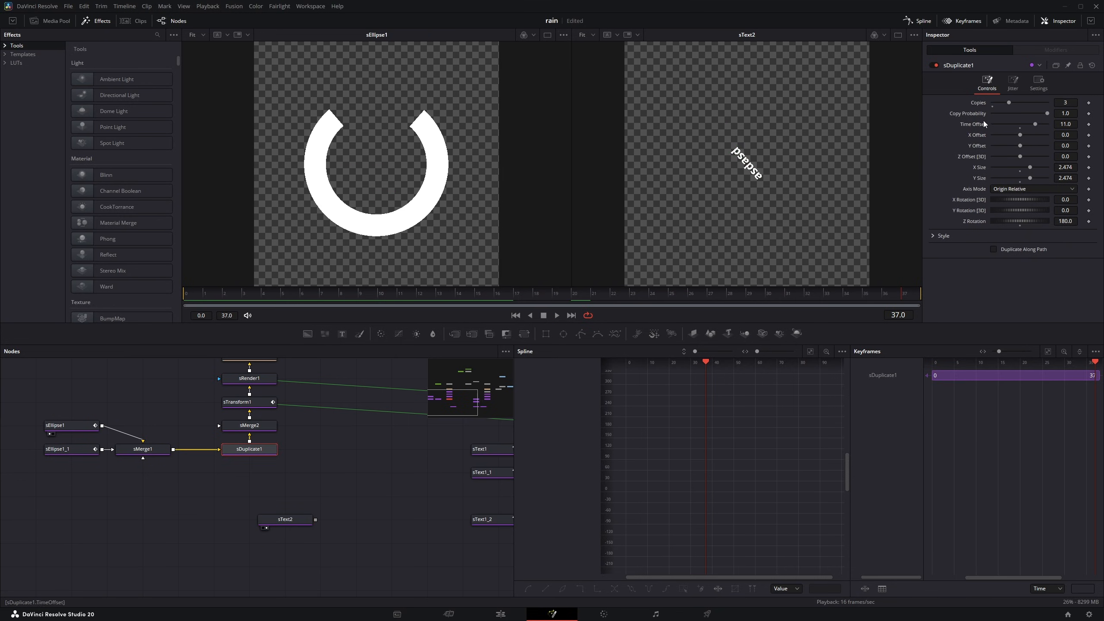
{"action": "left_click", "coordinate": [284, 519]}
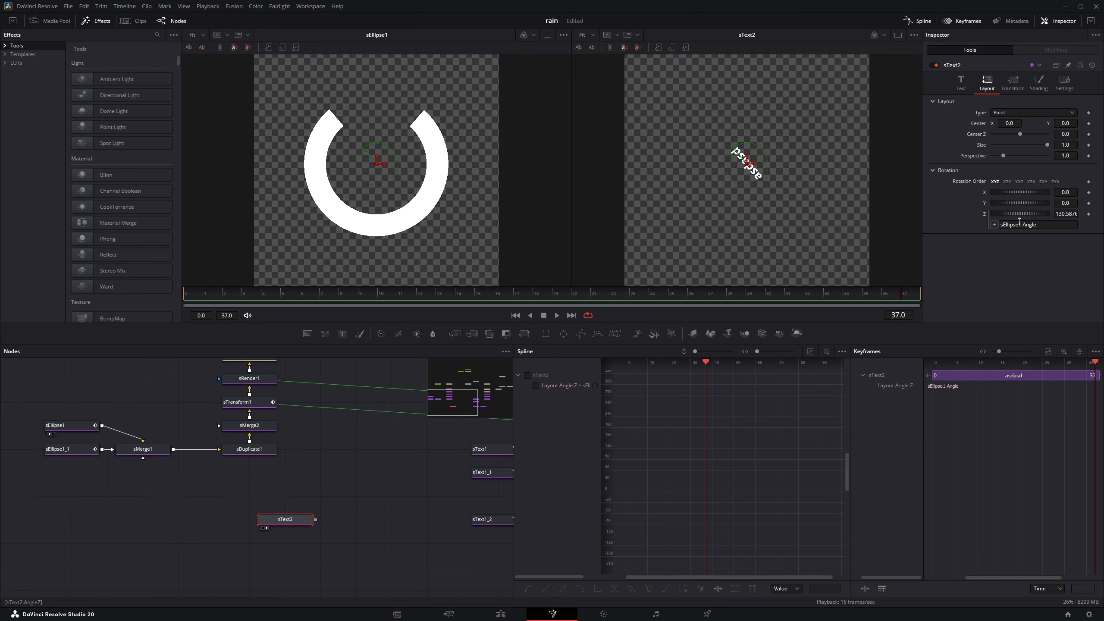
{"action": "left_click_drag", "start_coordinate": [1019, 223], "coordinate": [1000, 224]}
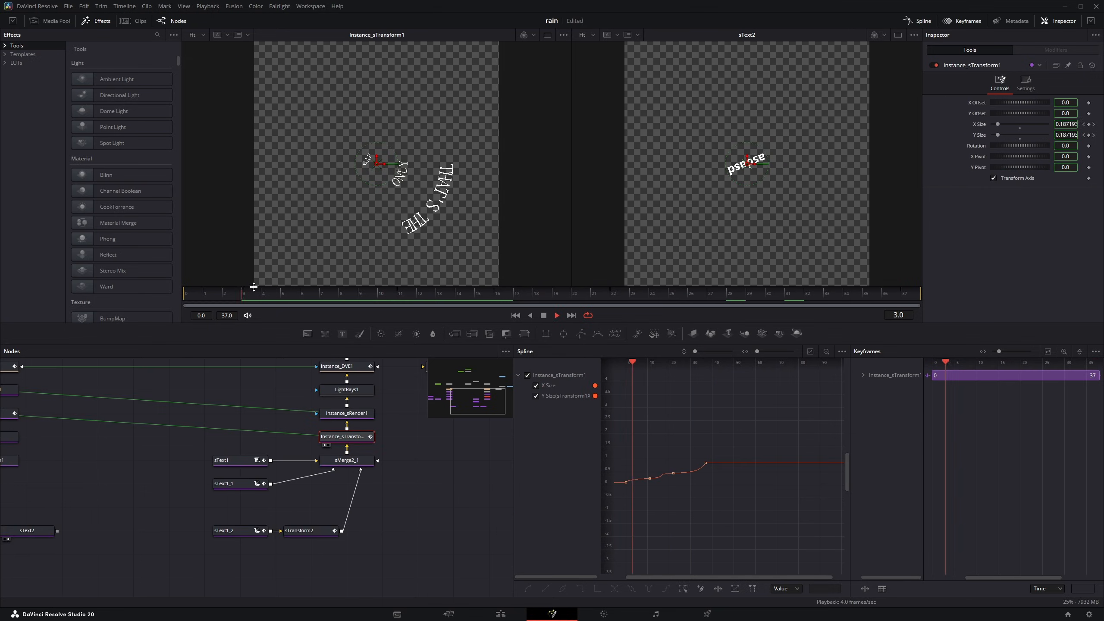
{"action": "key", "text": "space"}
{"action": "left_click", "coordinate": [86, 427]}
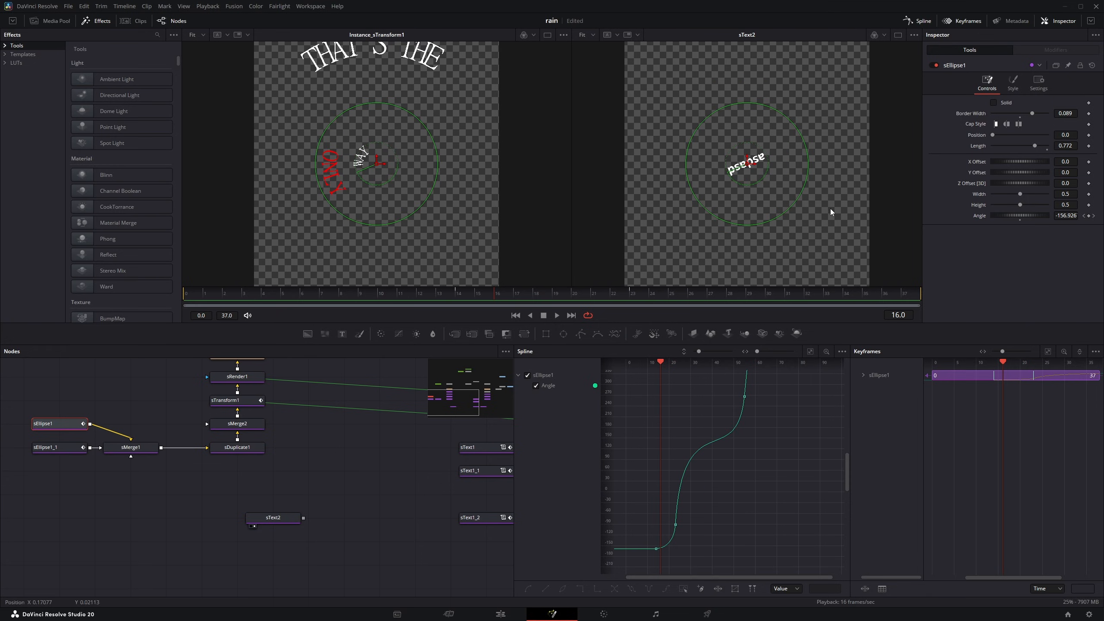
- Open sText1's Frame Render Script at frame 11 and widen the Inspector to show the whole line
{"action": "left_click", "coordinate": [251, 478]}
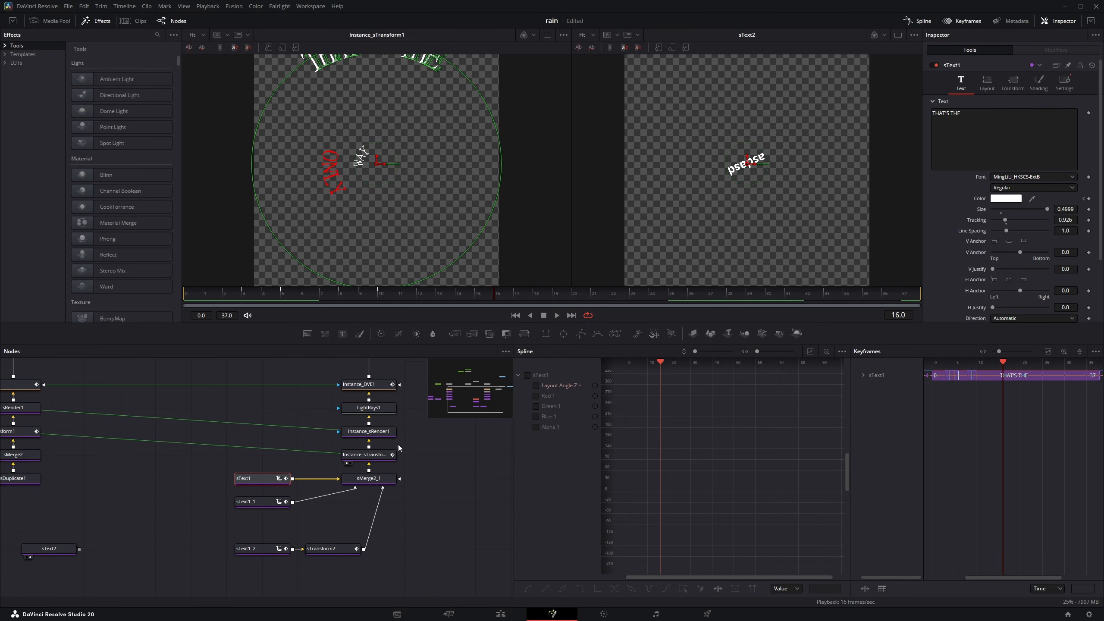
{"action": "left_click_drag", "start_coordinate": [235, 304], "coordinate": [396, 291]}
{"action": "left_click", "coordinate": [1068, 83]}
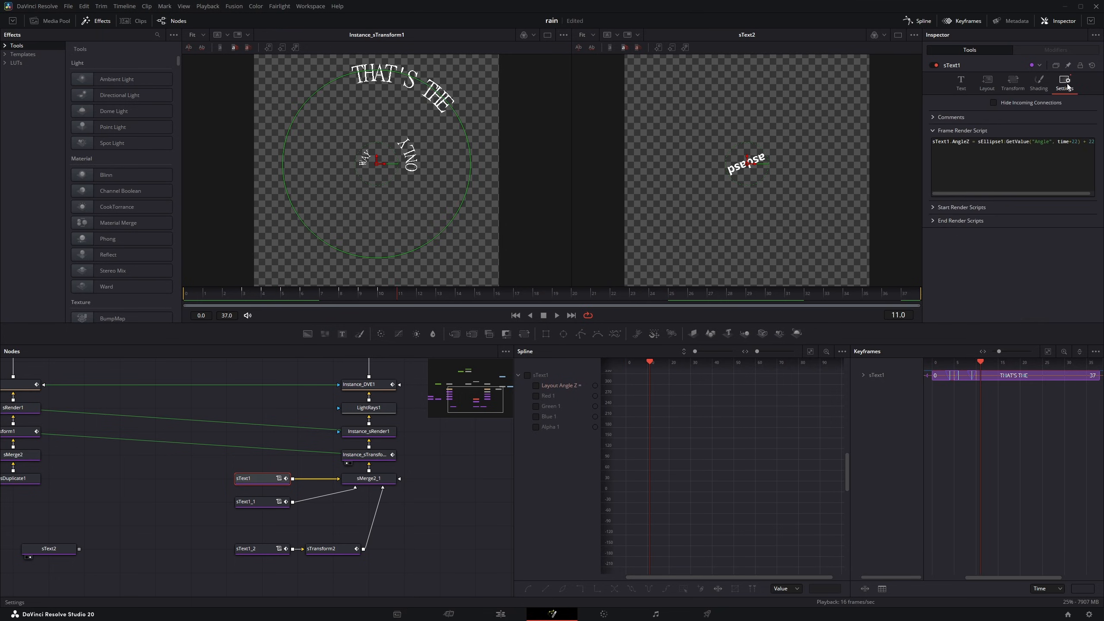
{"action": "left_click_drag", "start_coordinate": [923, 163], "coordinate": [854, 165]}
- Examine the sText1.AngleZ assignment, the sEllipse1 reference and the added angle offset in the script, then return to the text settings
{"action": "left_click_drag", "start_coordinate": [269, 480], "coordinate": [398, 464]}
{"action": "left_click", "coordinate": [915, 143]}
{"action": "left_click_drag", "start_coordinate": [266, 480], "coordinate": [124, 508]}
{"action": "left_click", "coordinate": [941, 142]}
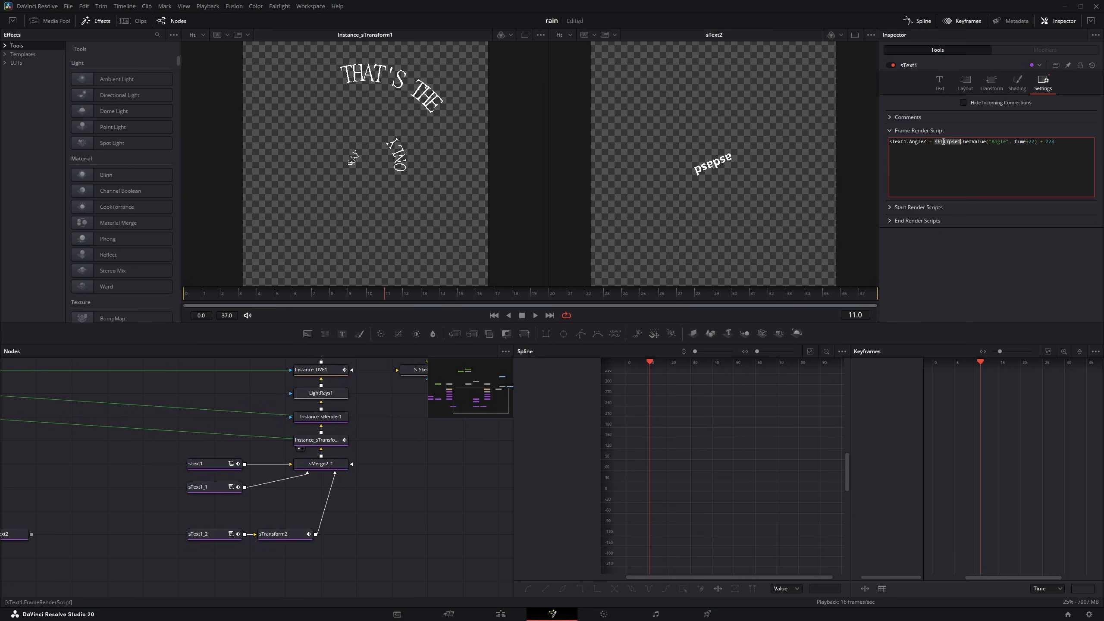
{"action": "left_click_drag", "start_coordinate": [217, 453], "coordinate": [452, 466]}
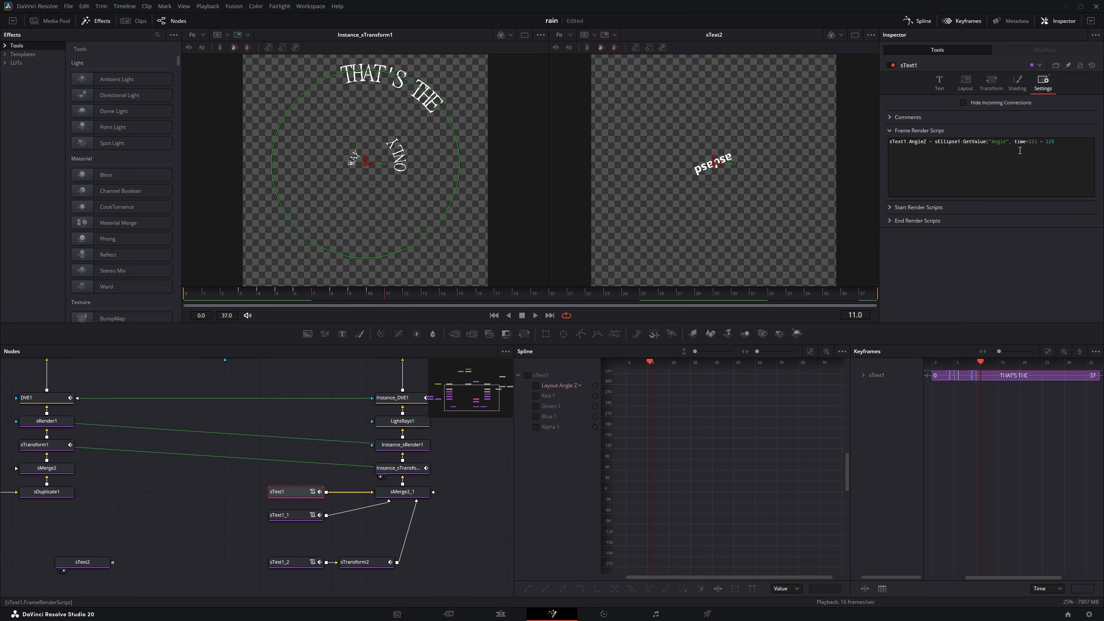
{"action": "double_click", "coordinate": [1050, 143]}
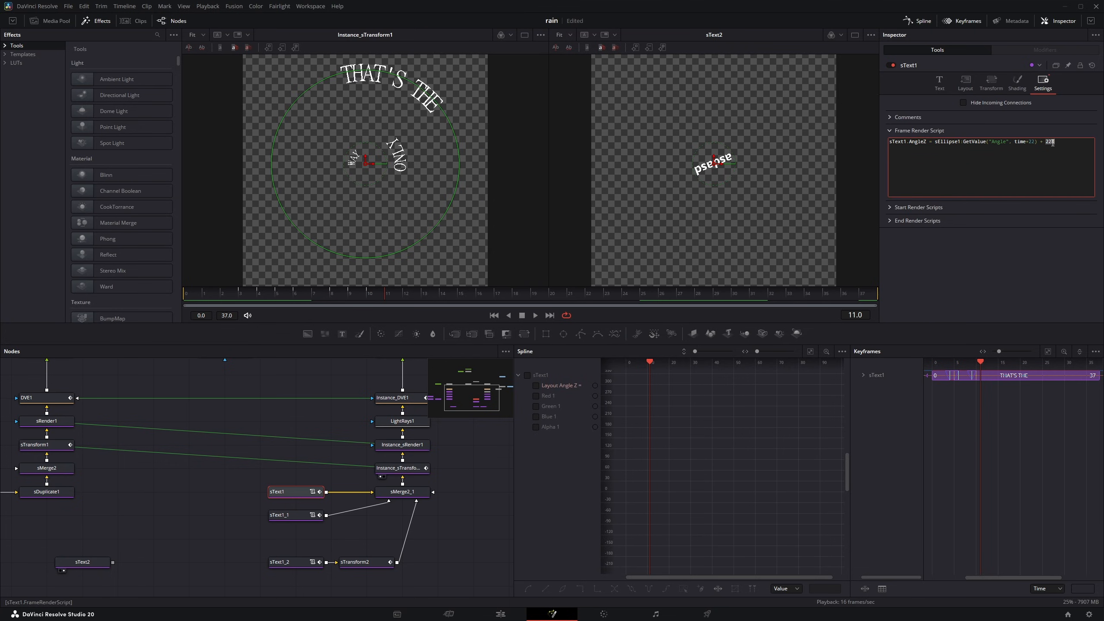
{"action": "left_click", "coordinate": [935, 82]}
- View sDuplicate1's rings and the Merge4 composite, scrubbing back to frame 14 to compare the lyric text with the rings
{"action": "left_click_drag", "start_coordinate": [246, 407], "coordinate": [447, 390]}
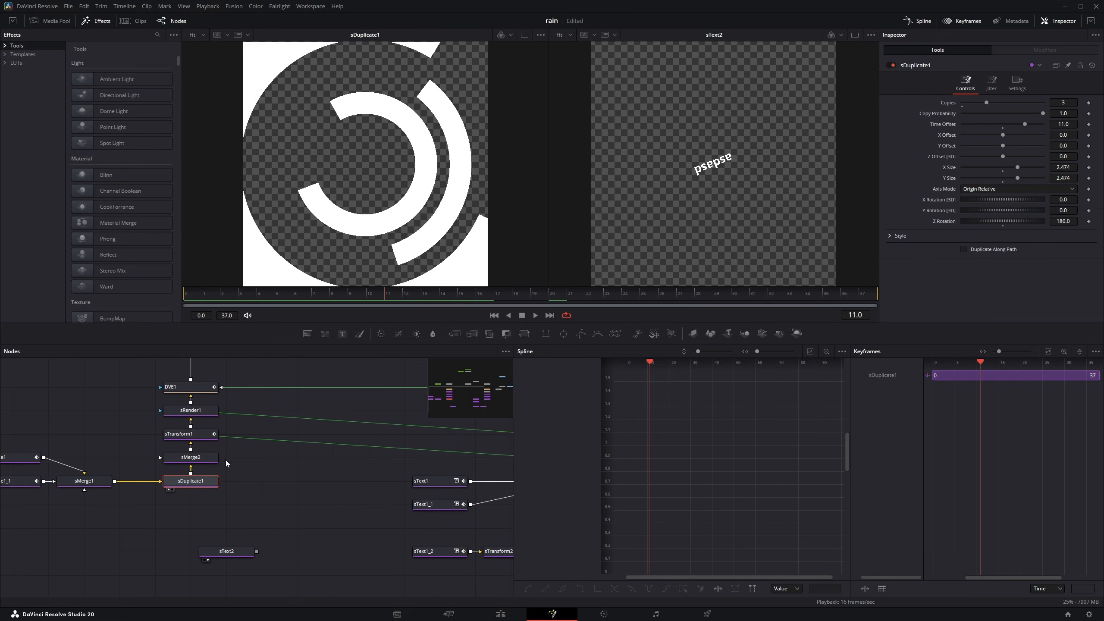
{"action": "left_click", "coordinate": [183, 433]}
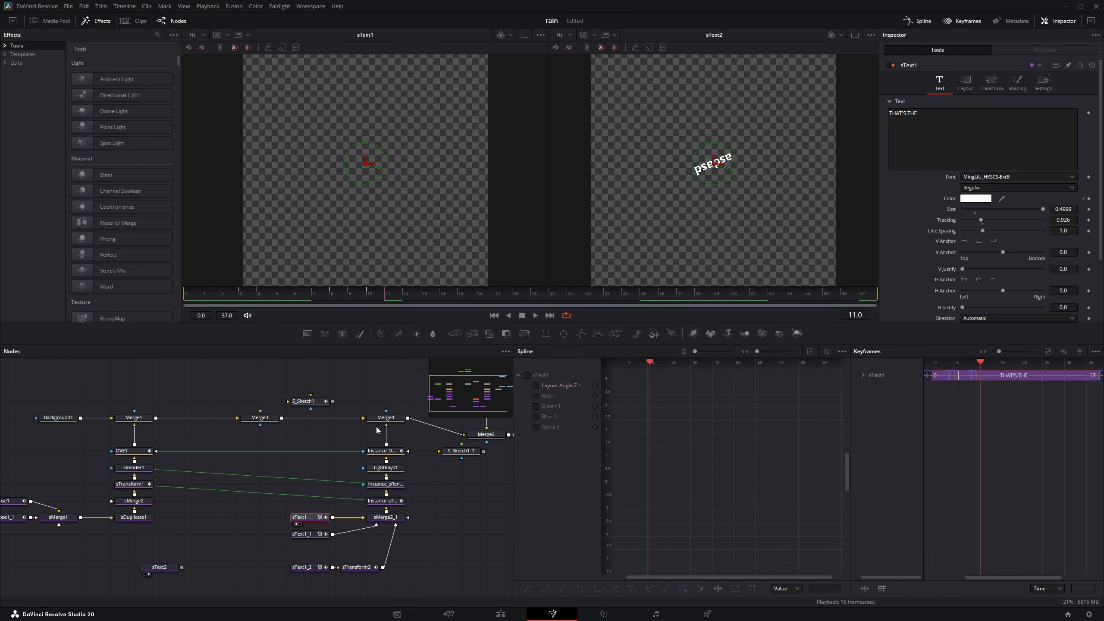
{"action": "left_click", "coordinate": [385, 418]}
{"action": "left_click_drag", "start_coordinate": [503, 299], "coordinate": [442, 295]}
- Examine sText1_1's Frame Render Script with its time and angle offsets, and check the ONLY text against its ring at frame 11
{"action": "left_click", "coordinate": [309, 533]}
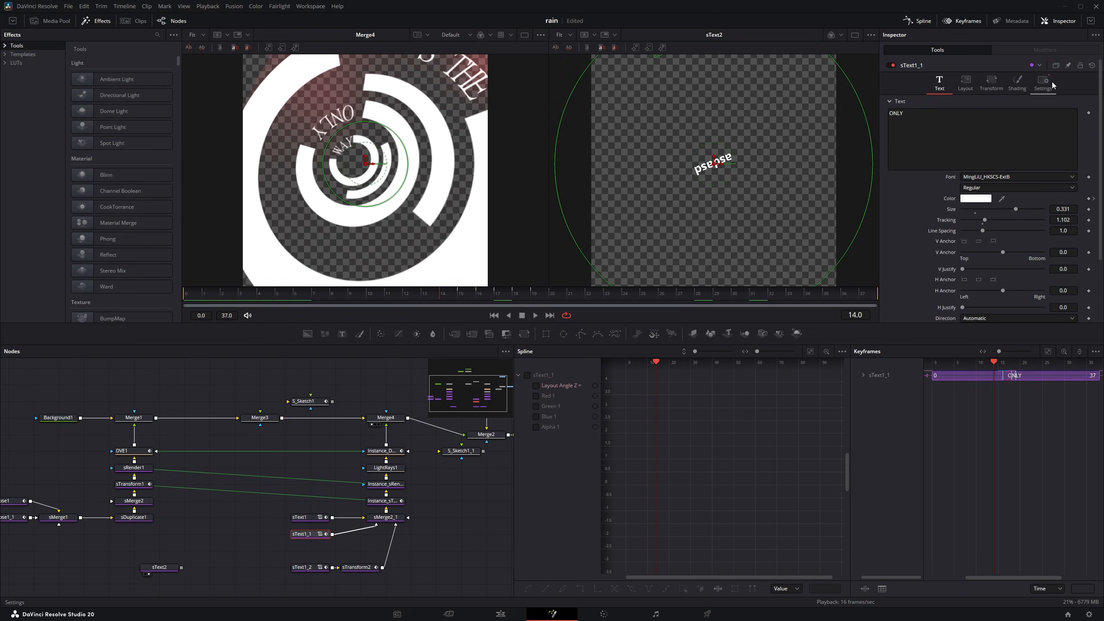
{"action": "left_click", "coordinate": [1046, 84]}
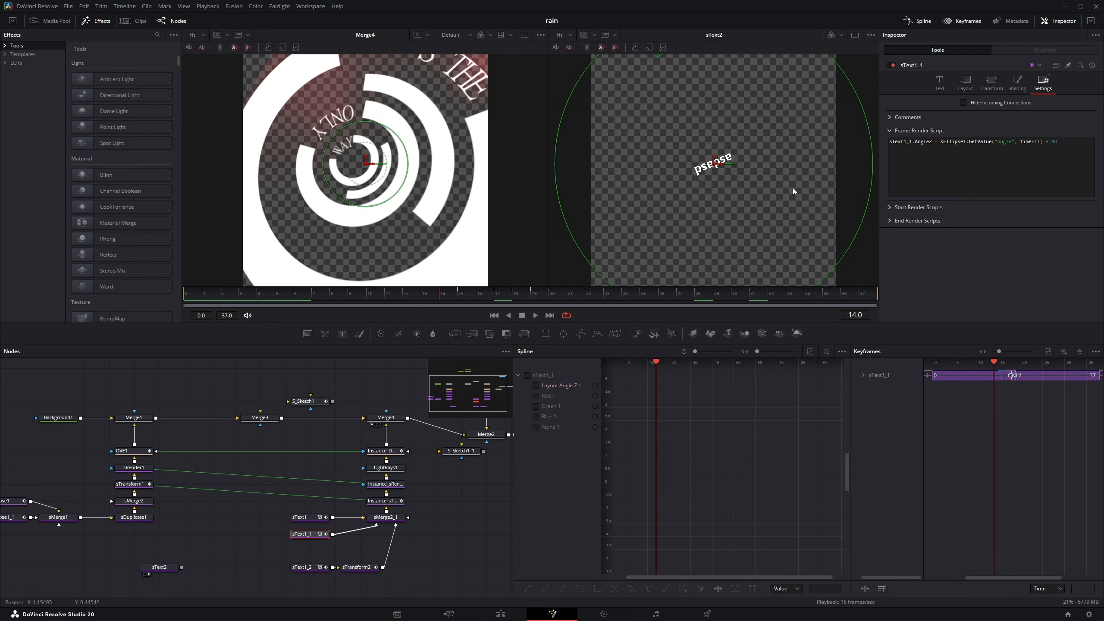
{"action": "left_click", "coordinate": [1052, 143]}
{"action": "left_click_drag", "start_coordinate": [406, 294], "coordinate": [384, 292]}
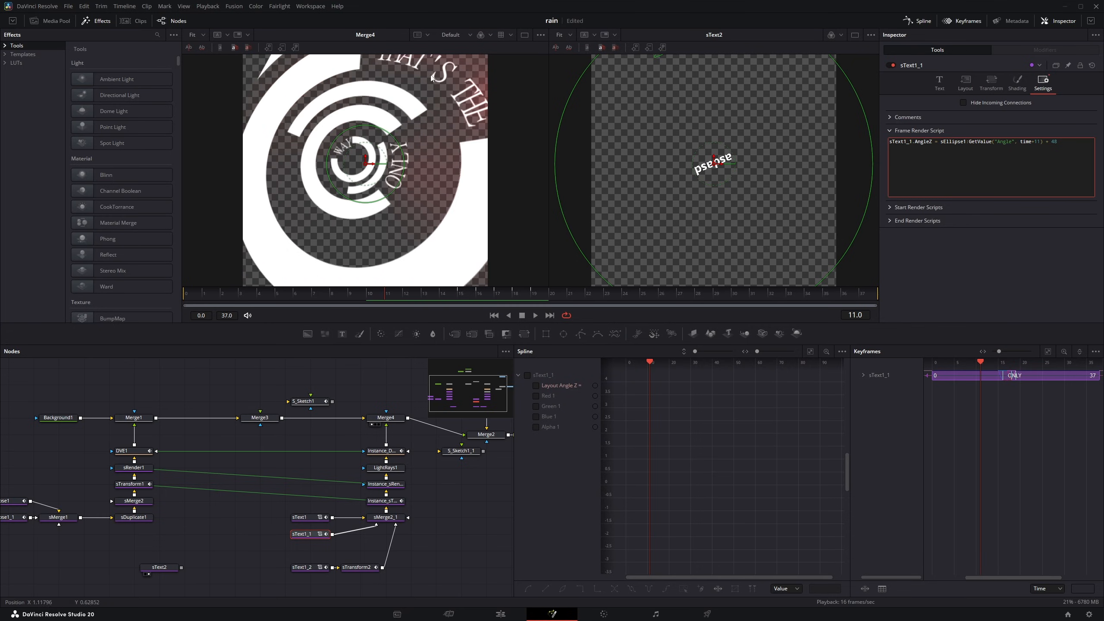
- Scrub the Merge4 composite through frame 26 and examine sText1_2's shading settings for the WAY text
{"action": "left_click", "coordinate": [552, 294]}
{"action": "left_click_drag", "start_coordinate": [551, 293], "coordinate": [721, 292]}
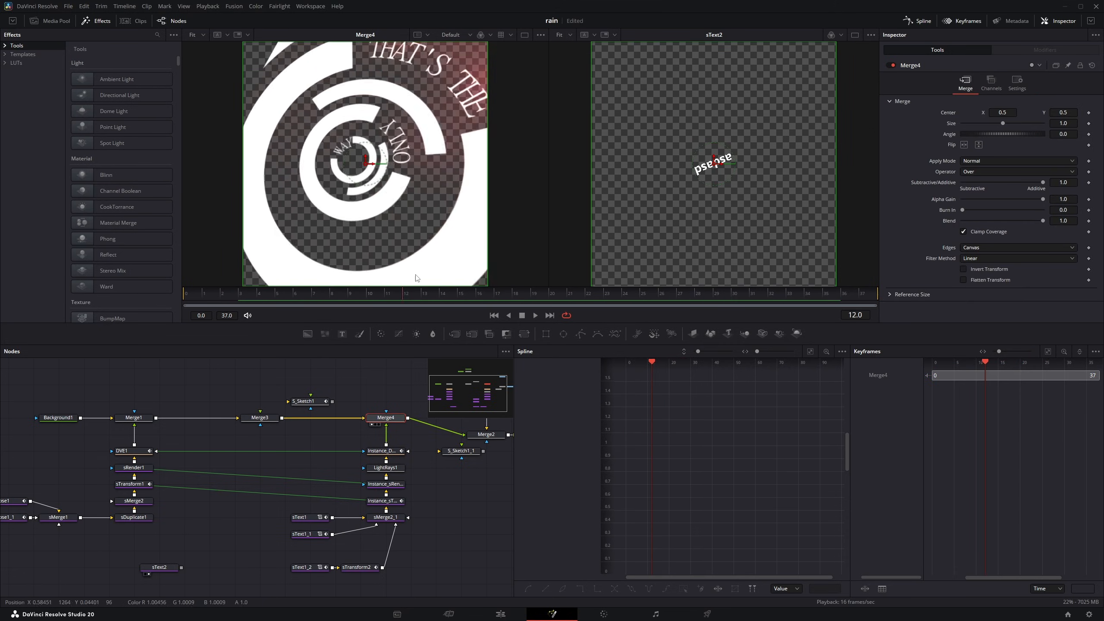
{"action": "left_click_drag", "start_coordinate": [415, 275], "coordinate": [664, 261]}
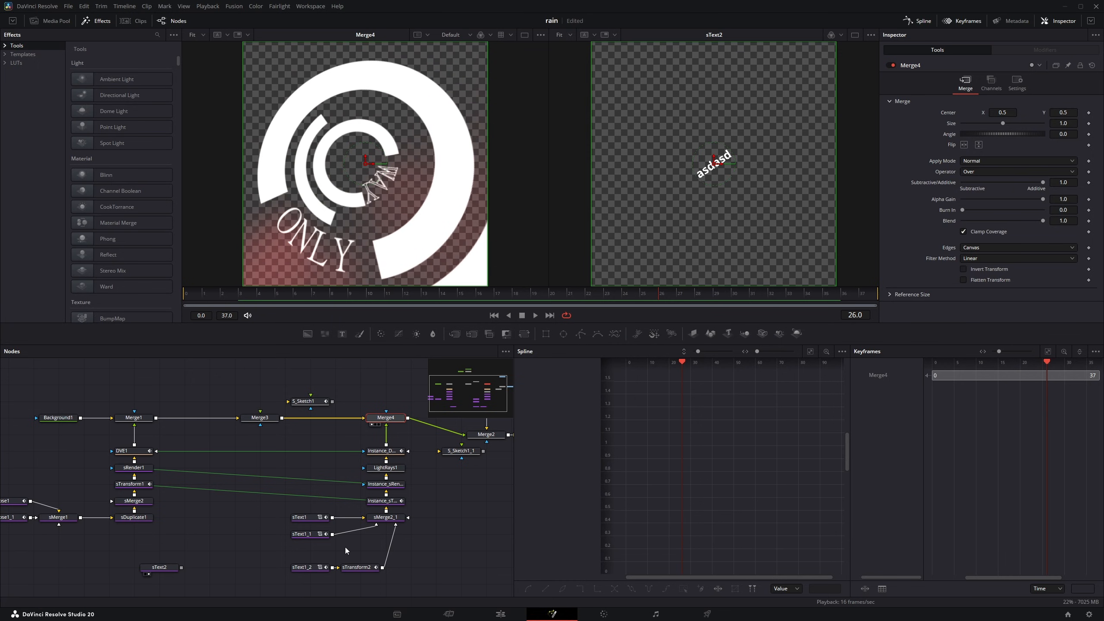
{"action": "left_click", "coordinate": [325, 567]}
{"action": "left_click", "coordinate": [1009, 84]}
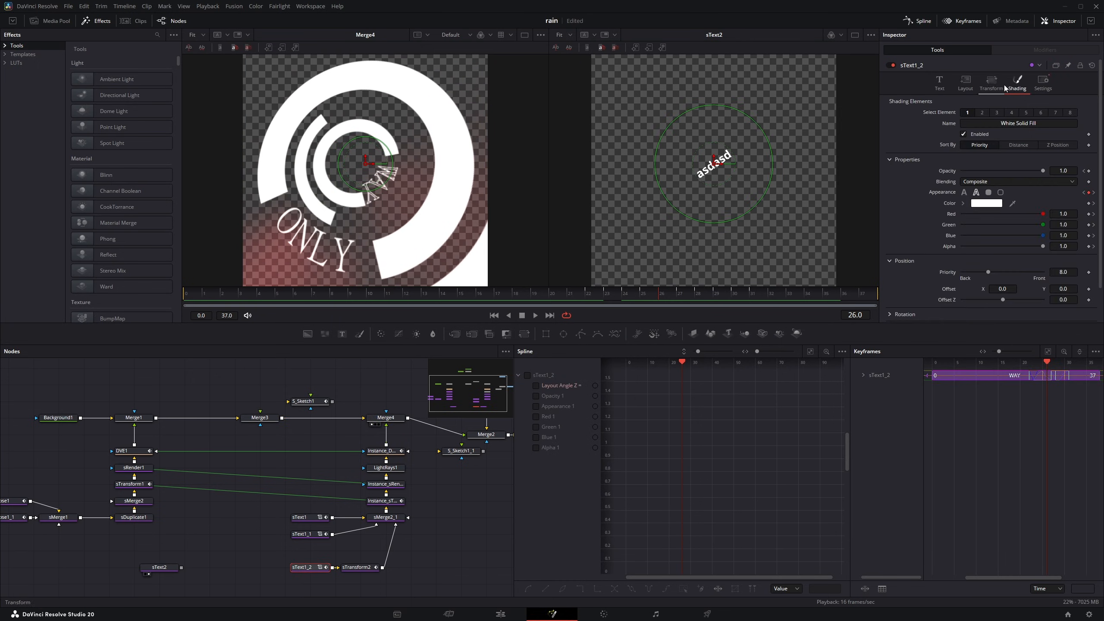
{"action": "left_click_drag", "start_coordinate": [647, 294], "coordinate": [676, 291]}
- View the LightRays1 node and play its red glow around the lyric text from frame 22
{"action": "left_click_drag", "start_coordinate": [388, 470], "coordinate": [327, 481]}
{"action": "left_click", "coordinate": [328, 478]}
{"action": "key", "text": "1"}
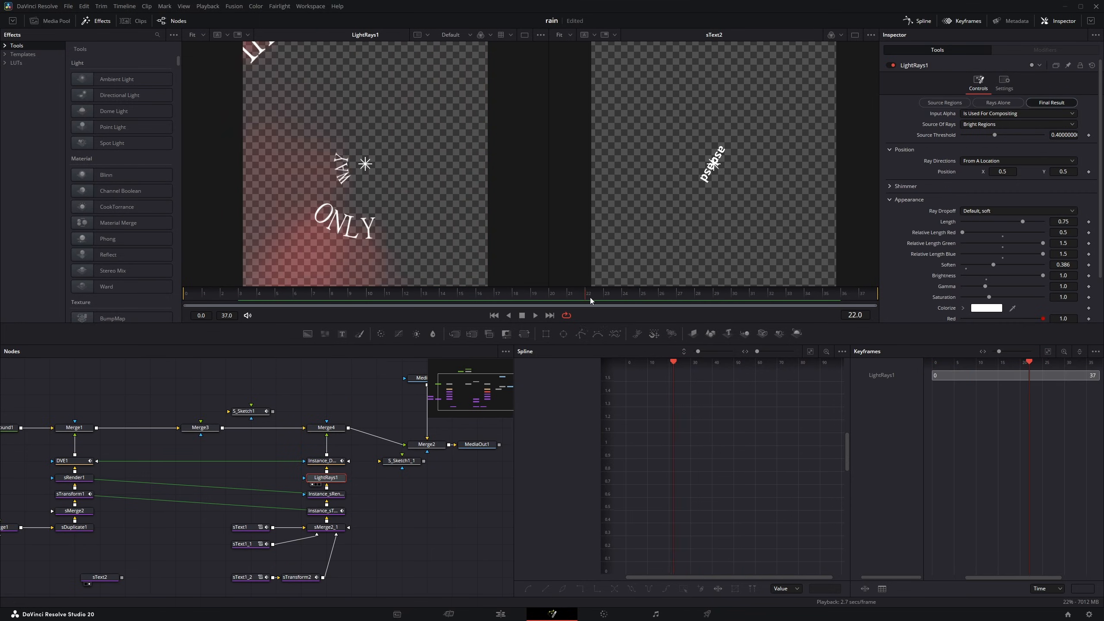
{"action": "key", "text": "space"}
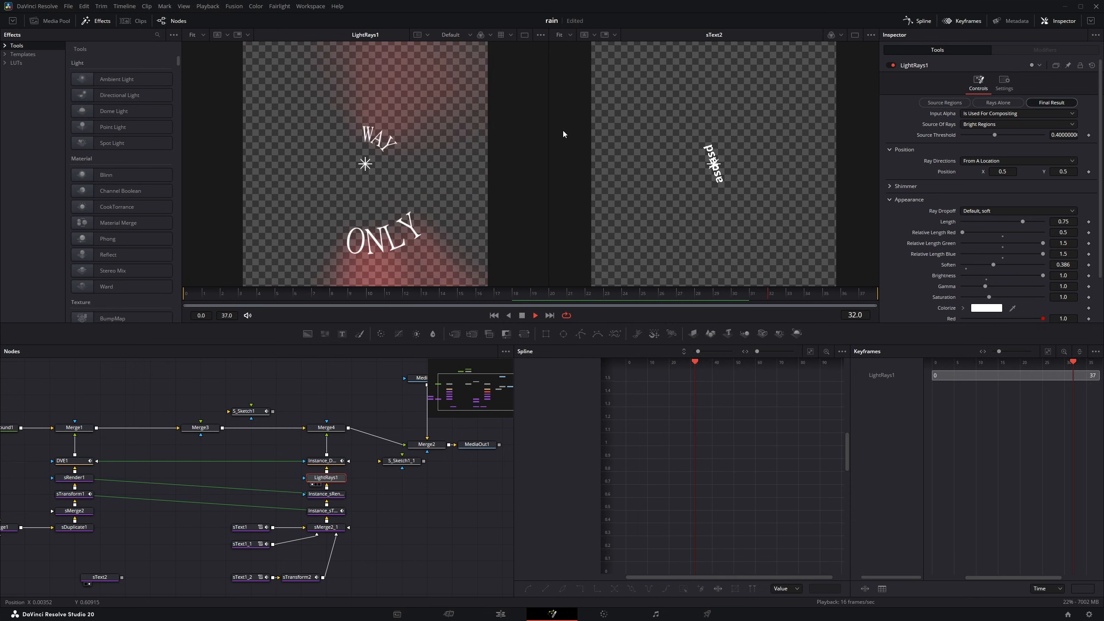
- View Merge4 beside MediaOut1 and insert S_Sketch1_1 between Instance_DVE1 and Merge4
{"action": "left_click", "coordinate": [328, 428]}
{"action": "key", "text": "1"}
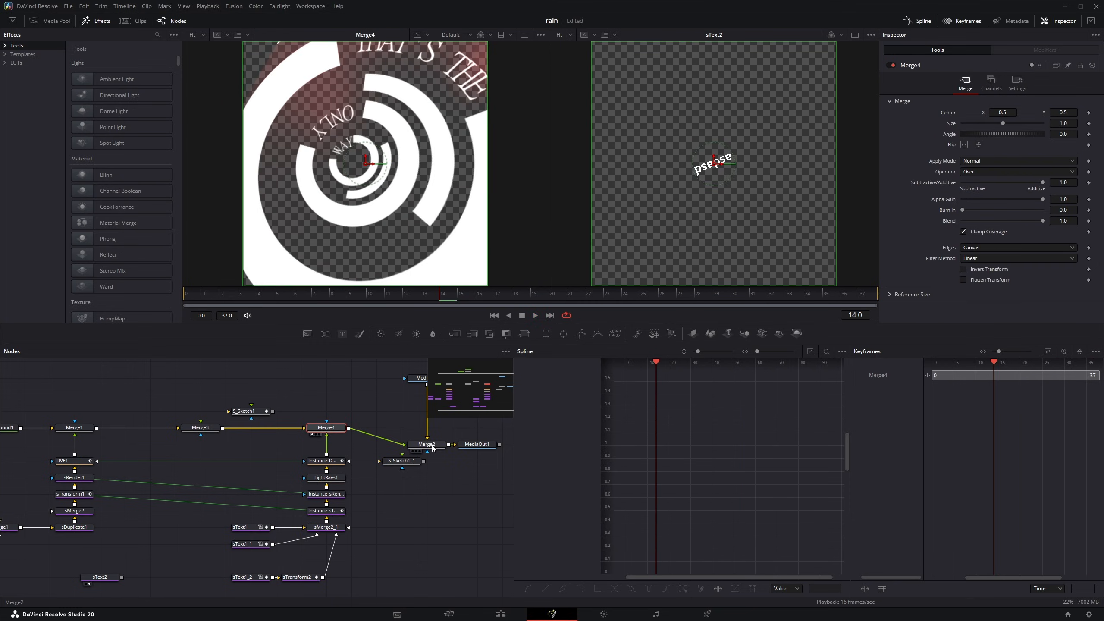
{"action": "left_click", "coordinate": [432, 446]}
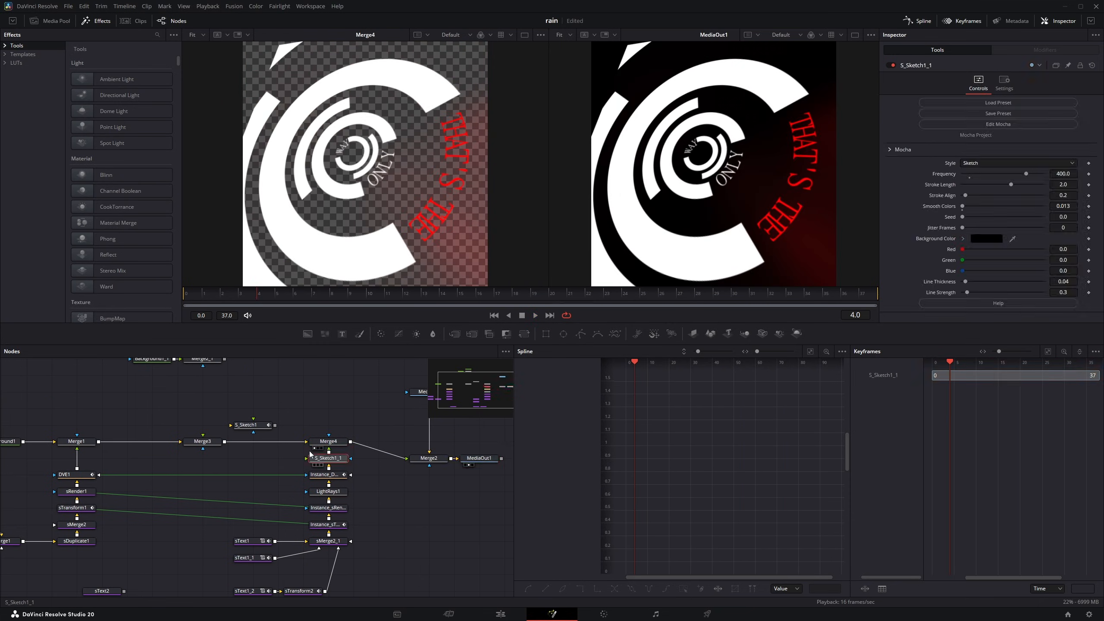
{"action": "left_click_drag", "start_coordinate": [259, 422], "coordinate": [258, 438]}
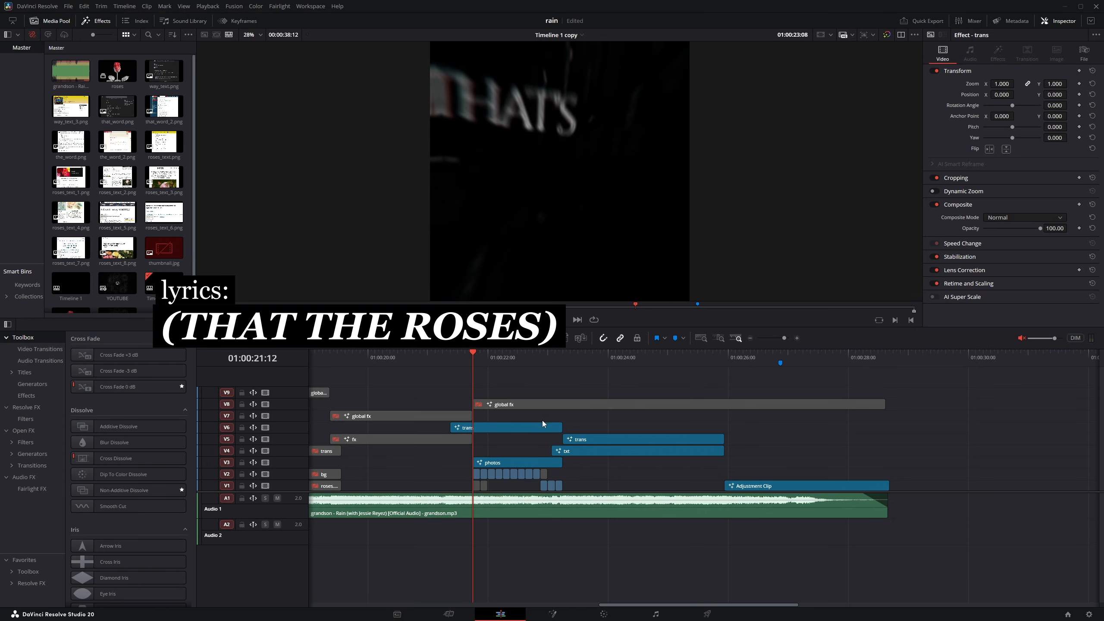
- Disable the trans, txt and photos effect clips around 01:00:21:13 on the edit timeline to expose the original screenshots
{"action": "key", "text": "Right"}
{"action": "left_click_drag", "start_coordinate": [492, 464], "coordinate": [492, 464]}
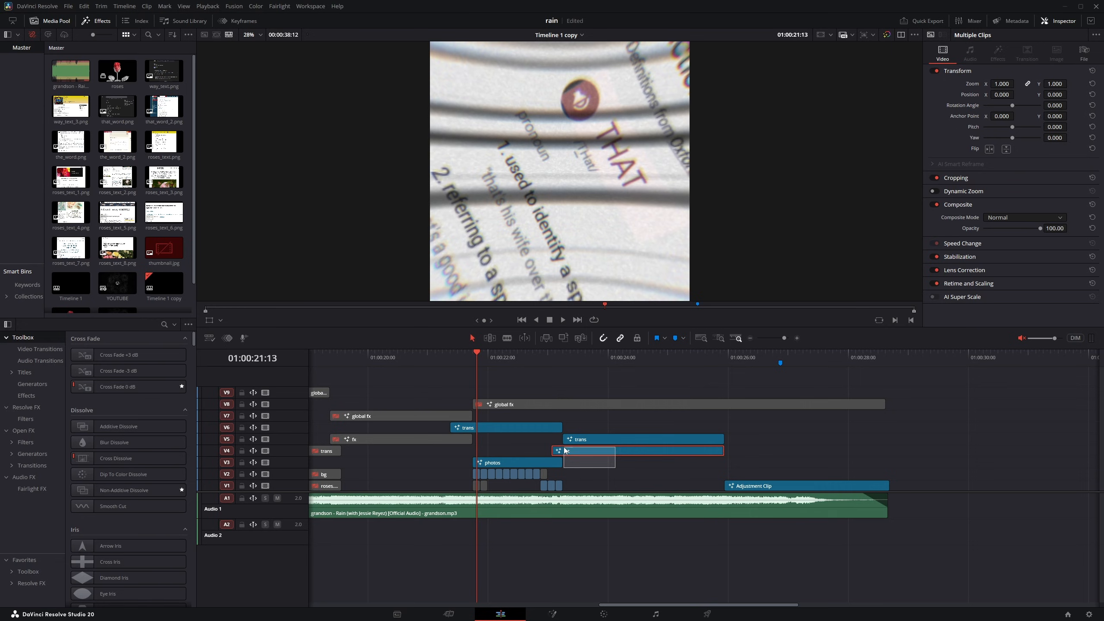
{"action": "left_click_drag", "start_coordinate": [757, 421], "coordinate": [510, 459]}
{"action": "key", "text": "d"}
{"action": "left_click", "coordinate": [593, 471]}
- Review the screenshot clips beneath the disabled effects from 01:00:21:12, including the source image in the media pool
{"action": "scroll", "coordinate": [593, 461], "scroll_direction": "up", "scroll_amount": 4}
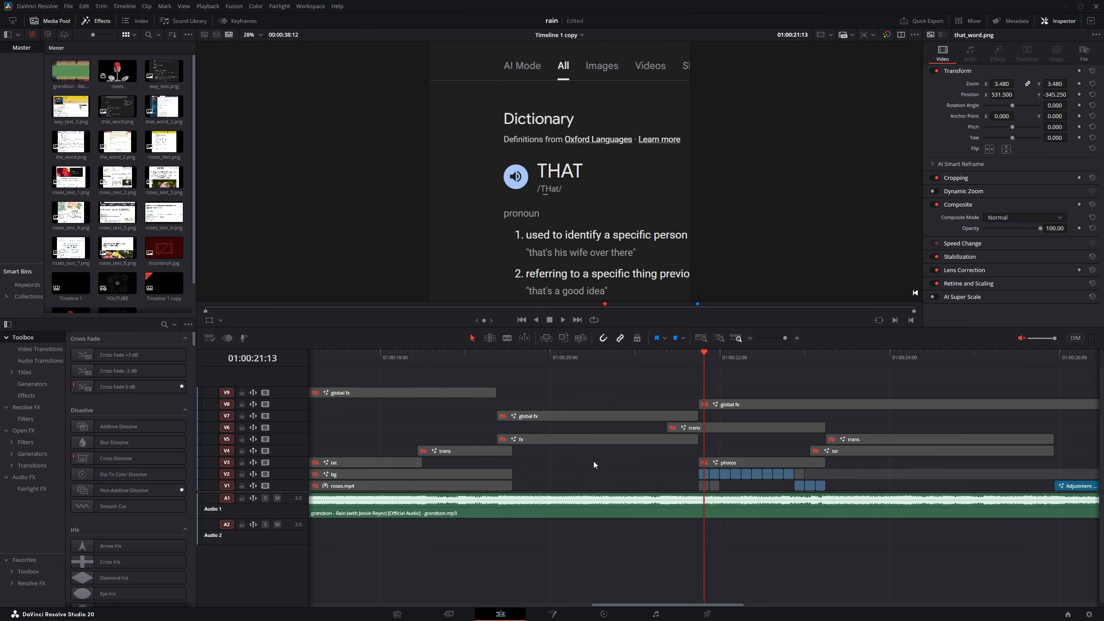
{"action": "scroll", "coordinate": [514, 447], "scroll_direction": "right", "scroll_amount": 3}
{"action": "scroll", "coordinate": [514, 447], "scroll_direction": "right", "scroll_amount": 3}
{"action": "key", "text": "Left"}
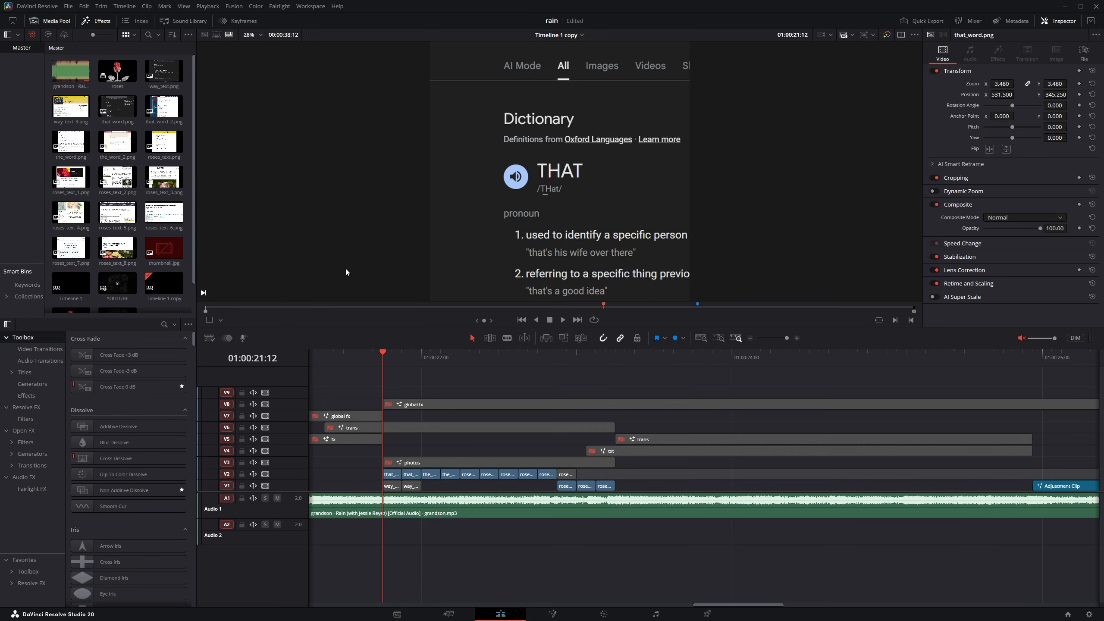
{"action": "key", "text": "space"}
{"action": "key", "text": "space"}
{"action": "left_click", "coordinate": [382, 355]}
{"action": "double_click", "coordinate": [163, 142]}
{"action": "left_click", "coordinate": [388, 474]}
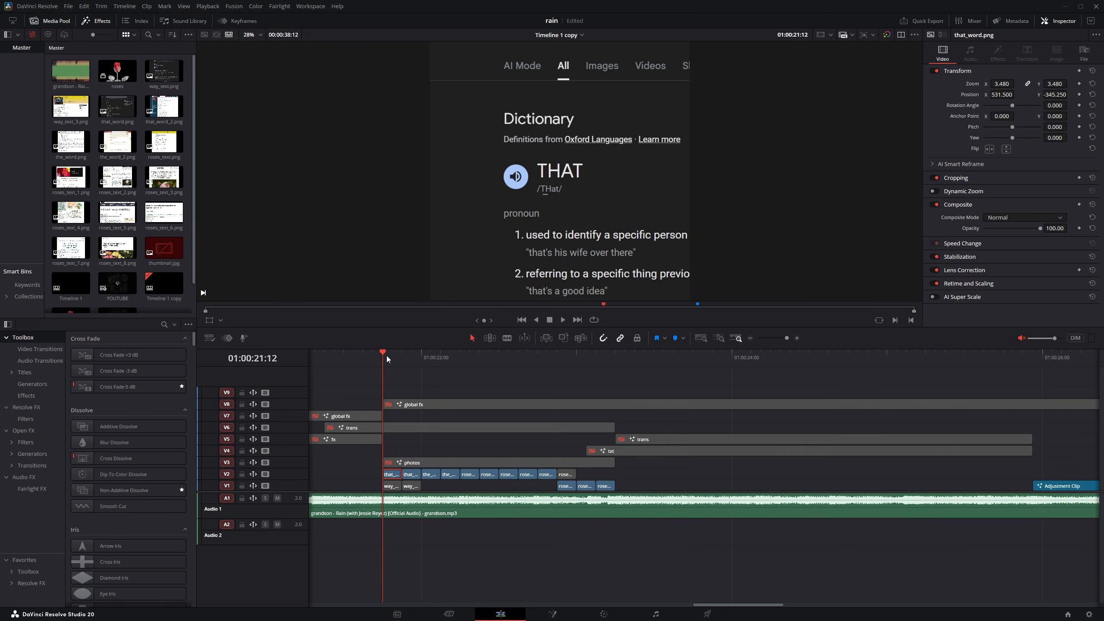
- Show the extents, title and center safe area guides in the viewer and check the word THAT against them
{"action": "left_click", "coordinate": [831, 34]}
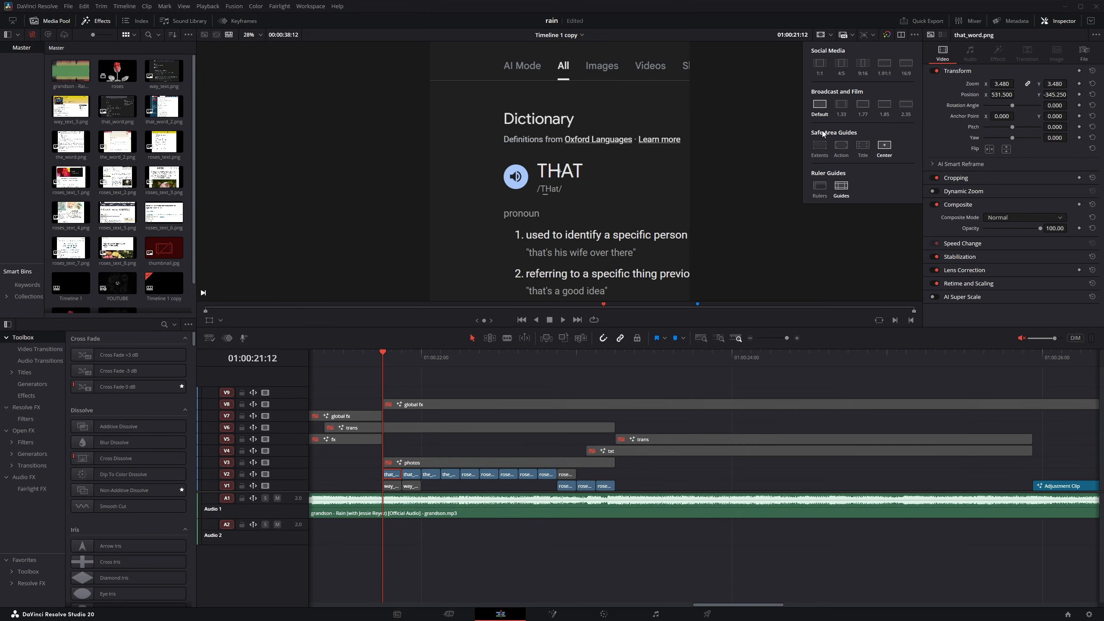
{"action": "left_click", "coordinate": [863, 145]}
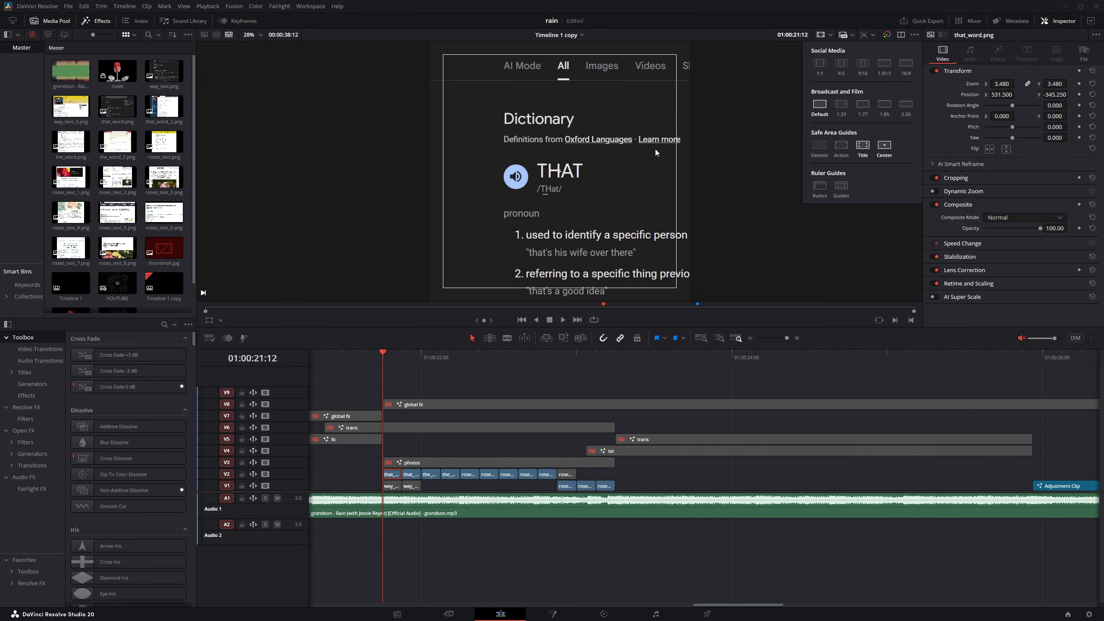
{"action": "scroll", "coordinate": [563, 207], "scroll_direction": "up", "scroll_amount": 4}
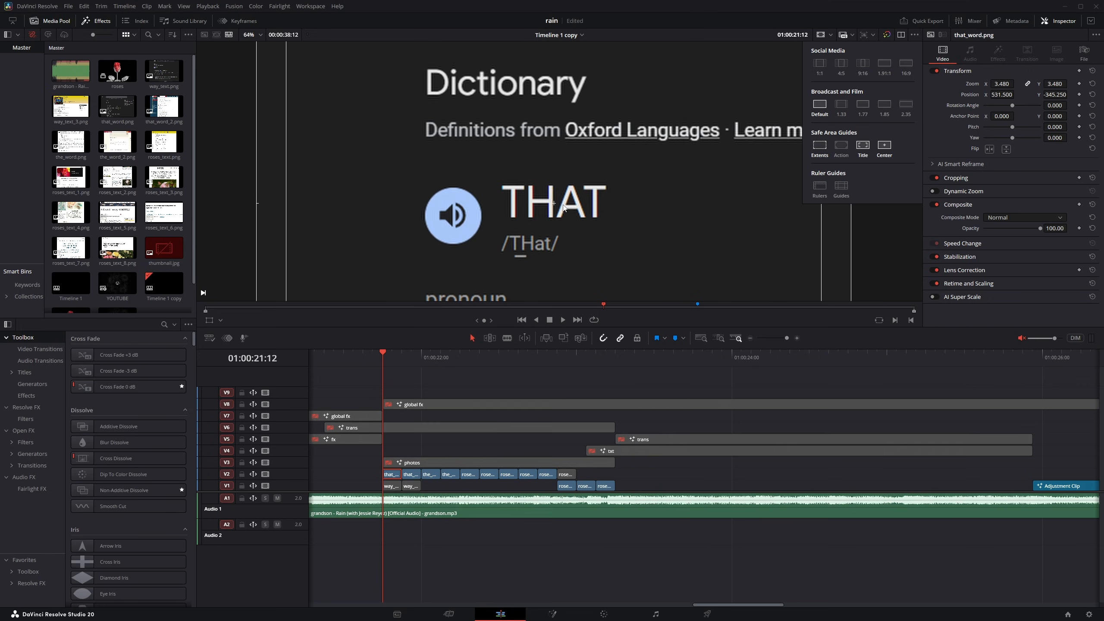
{"action": "scroll", "coordinate": [551, 212], "scroll_direction": "down", "scroll_amount": 5}
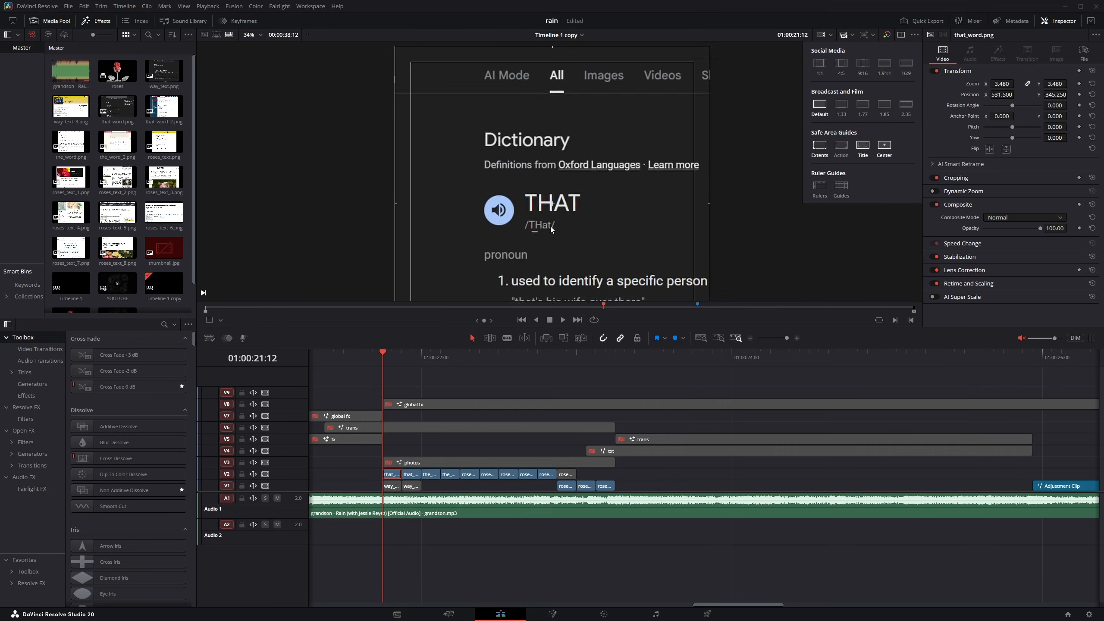
- Step frame by frame through the screenshots to 01:00:22:14 to compare each key word's position with the center guide
{"action": "left_click", "coordinate": [542, 179]}
{"action": "key", "text": "Down"}
{"action": "key", "text": "Left"}
{"action": "key", "text": "Left"}
{"action": "key", "text": "Right"}
{"action": "key", "text": "Right"}
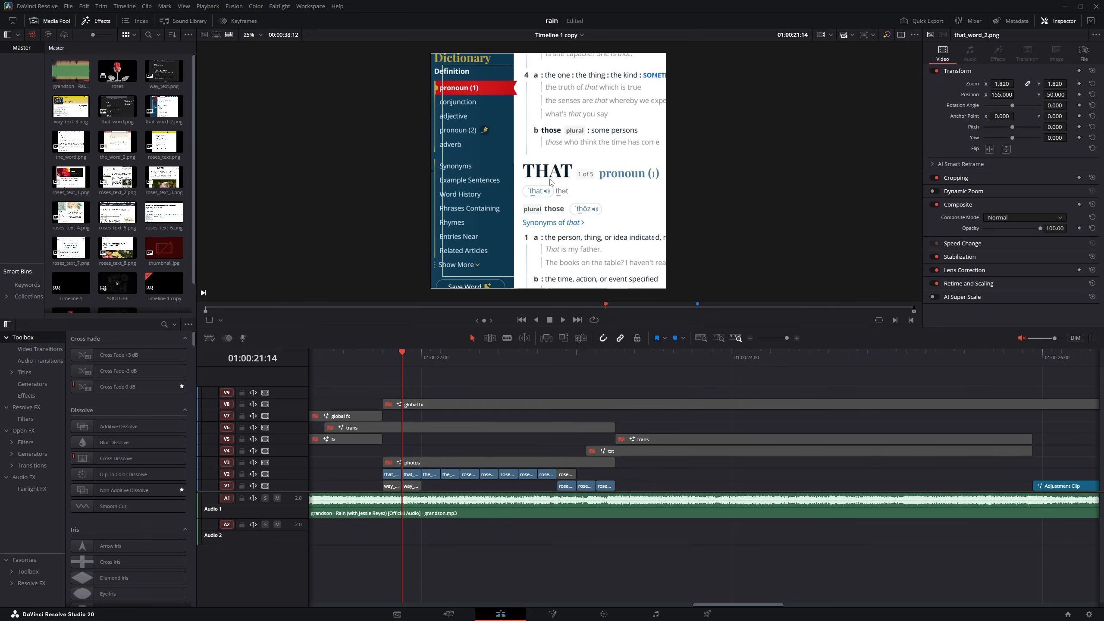
{"action": "key", "text": "Right"}
{"action": "key", "text": "Right"}
{"action": "key", "text": "Right"}
{"action": "key", "text": "Right"}
{"action": "key", "text": "Right"}
{"action": "key", "text": "Right"}
{"action": "key", "text": "Right"}
{"action": "key", "text": "Right"}
{"action": "key", "text": "Right"}
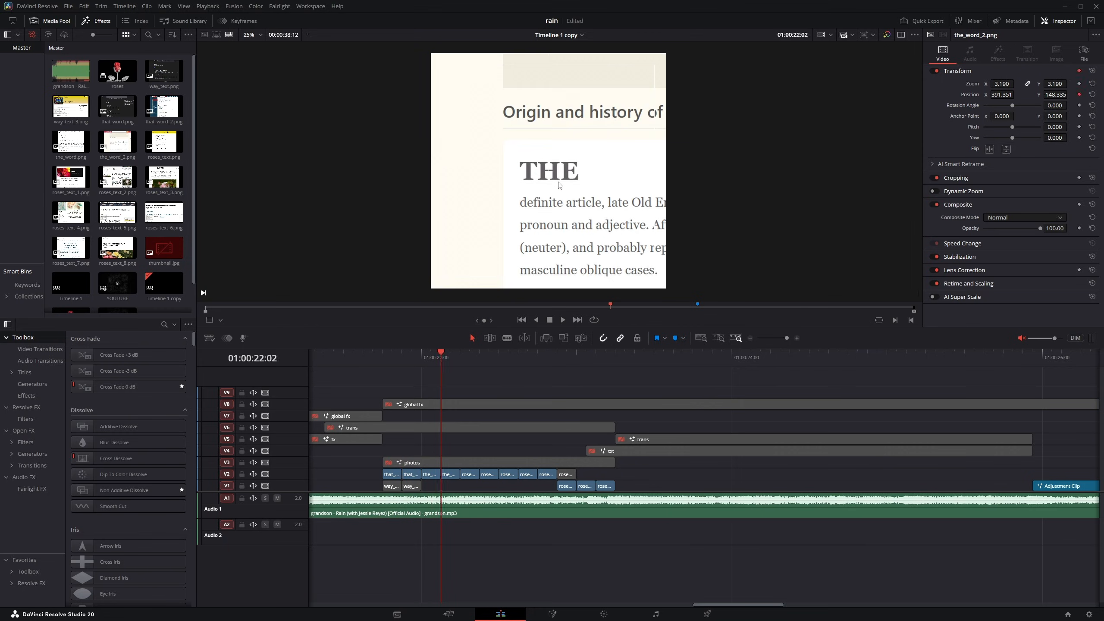
{"action": "key", "text": "Right"}
{"action": "key", "text": "Right"}
{"action": "key", "text": "Right"}
{"action": "key", "text": "Right"}
{"action": "key", "text": "Right"}
{"action": "key", "text": "Right"}
{"action": "key", "text": "Right"}
{"action": "key", "text": "Right"}
{"action": "key", "text": "Right"}
{"action": "key", "text": "Right"}
{"action": "key", "text": "Right"}
{"action": "key", "text": "Right"}
{"action": "key", "text": "Right"}
{"action": "key", "text": "Right"}
{"action": "key", "text": "Right"}
{"action": "key", "text": "Right"}
{"action": "key", "text": "Right"}
{"action": "key", "text": "Right"}
{"action": "key", "text": "Right"}
{"action": "key", "text": "Right"}
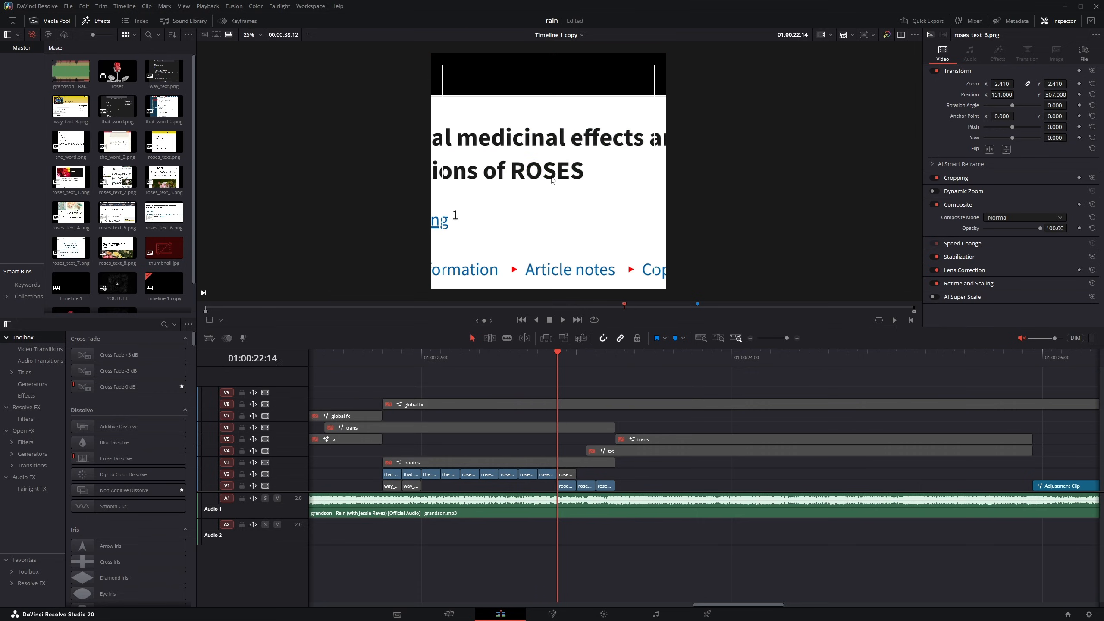
- Open the roses_text_5.png source image and compare the uncropped screenshots with the scaled ROSES clips around 01:00:22:12
{"action": "left_click", "coordinate": [134, 216]}
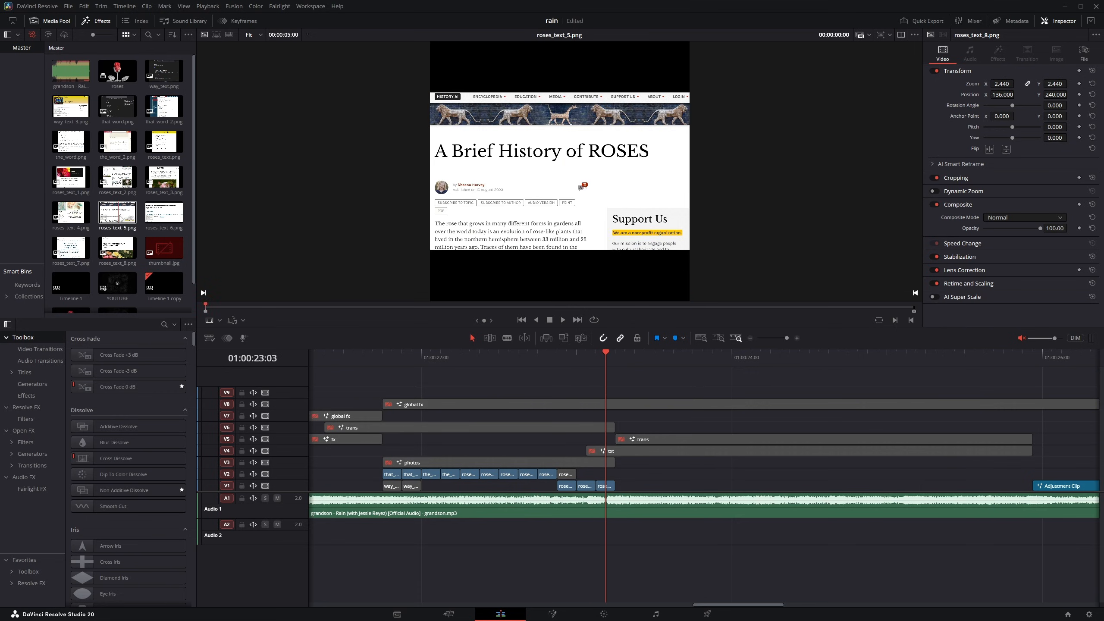
{"action": "left_click", "coordinate": [72, 251]}
{"action": "key", "text": "Left"}
{"action": "key", "text": "Left"}
{"action": "key", "text": "Left"}
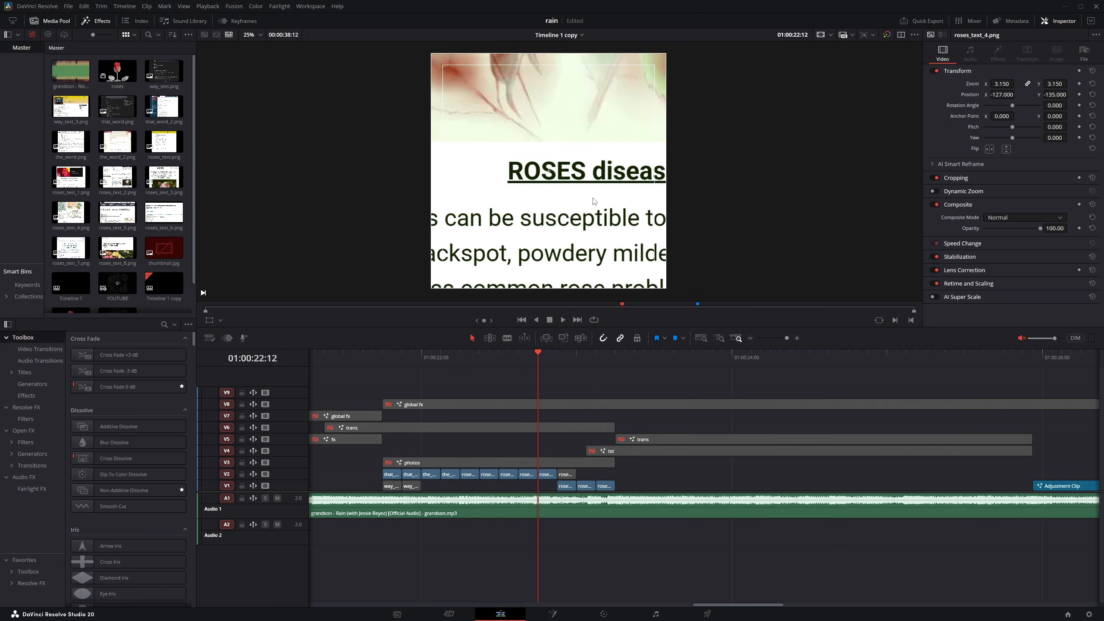
{"action": "key", "text": "Right"}
{"action": "key", "text": "Right"}
{"action": "key", "text": "Left"}
{"action": "key", "text": "Left"}
{"action": "key", "text": "Right"}
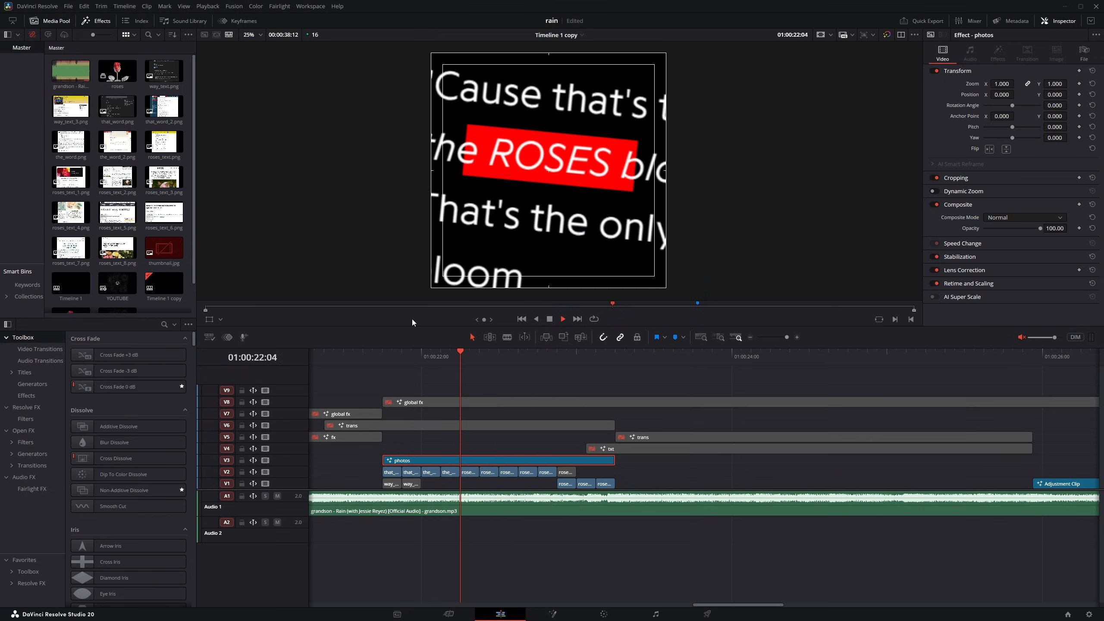
- Review the screenshot sequence with the photos effect applied, and return to its start at 01:00:21:12
{"action": "key", "text": "space"}
{"action": "key", "text": "Right"}
{"action": "left_click", "coordinate": [385, 351]}
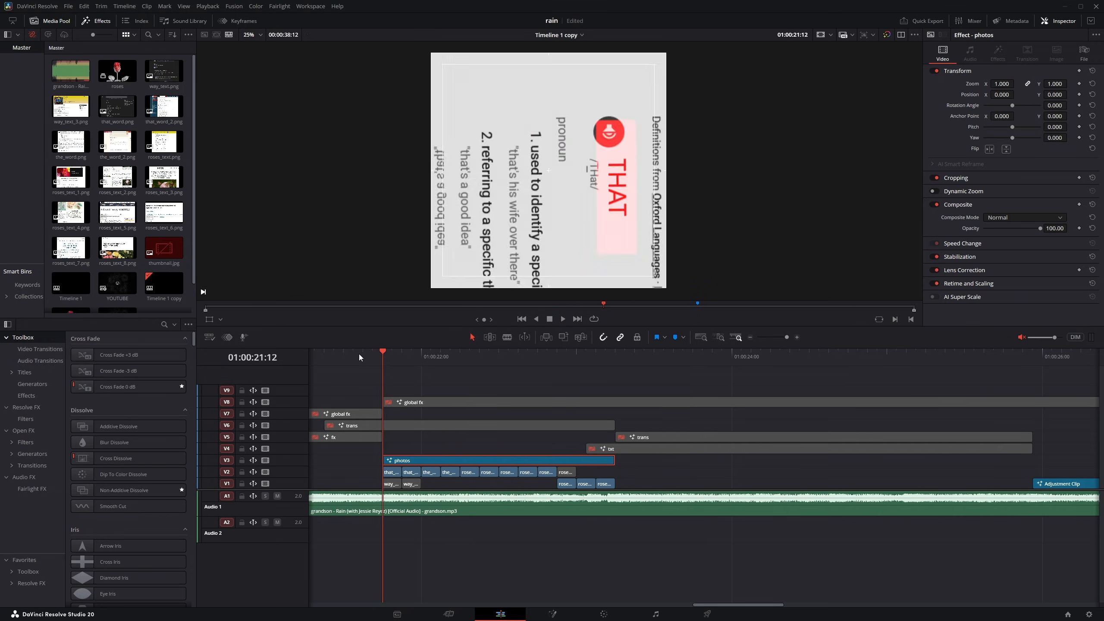
{"action": "left_click", "coordinate": [357, 353]}
- Enable the ring scene's global fx and fx clips and play from 01:00:21:11 across the cut into the photos
{"action": "scroll", "coordinate": [454, 400], "scroll_direction": "left", "scroll_amount": 3}
{"action": "left_click_drag", "start_coordinate": [448, 400], "coordinate": [430, 442]}
{"action": "key", "text": "d"}
{"action": "key", "text": "Right"}
{"action": "key", "text": "Right"}
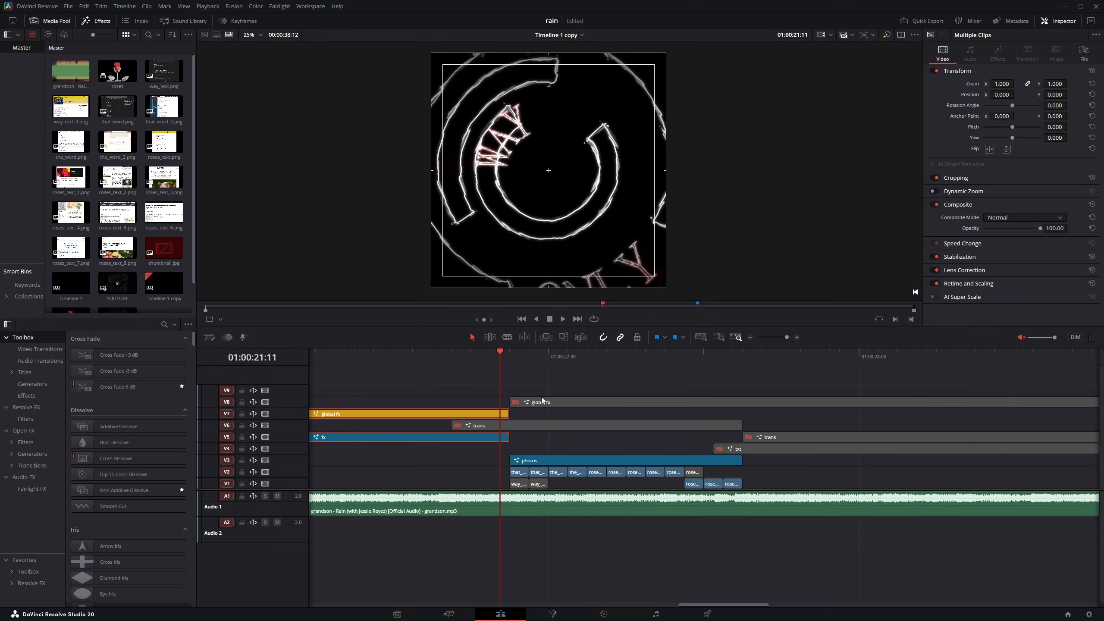
{"action": "key", "text": "space"}
{"action": "key", "text": "space"}
- Open the photos effect clip in Fusion and play its MediaOut1 result, zooming out to see Transform1's animated frame
{"action": "left_click", "coordinate": [537, 460]}
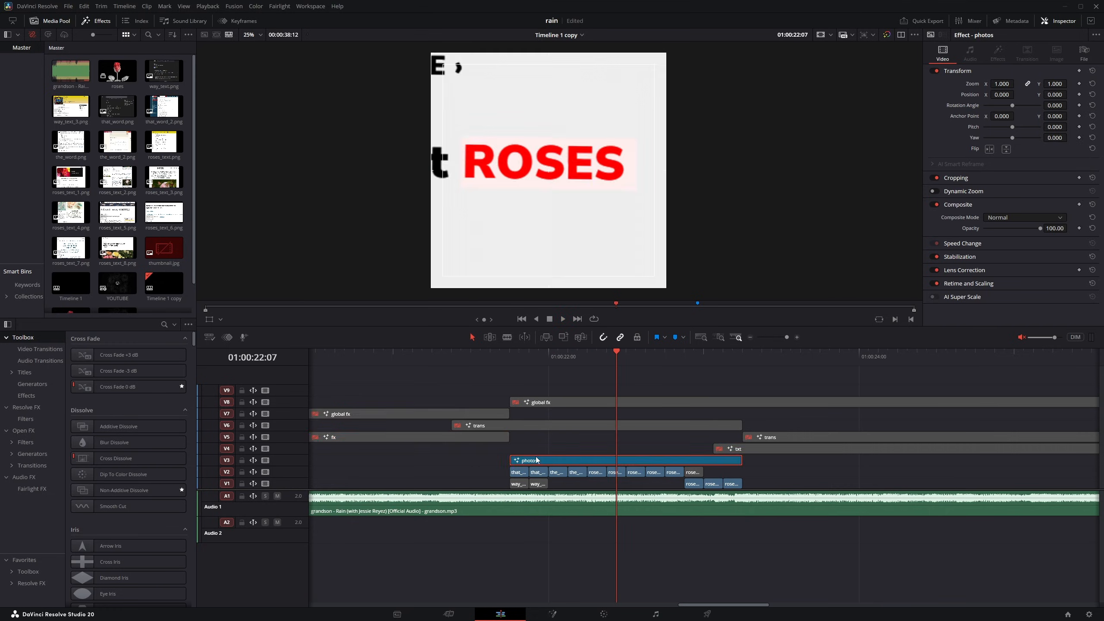
{"action": "key", "text": "shift+5"}
{"action": "key", "text": "space"}
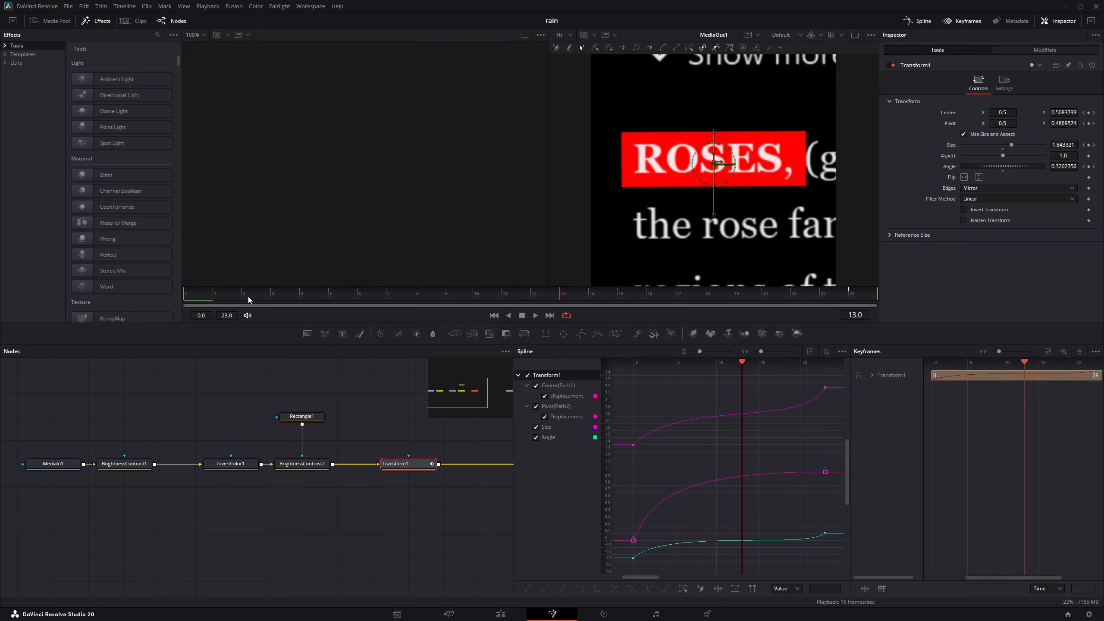
{"action": "scroll", "coordinate": [702, 206], "scroll_direction": "down", "scroll_amount": 5}
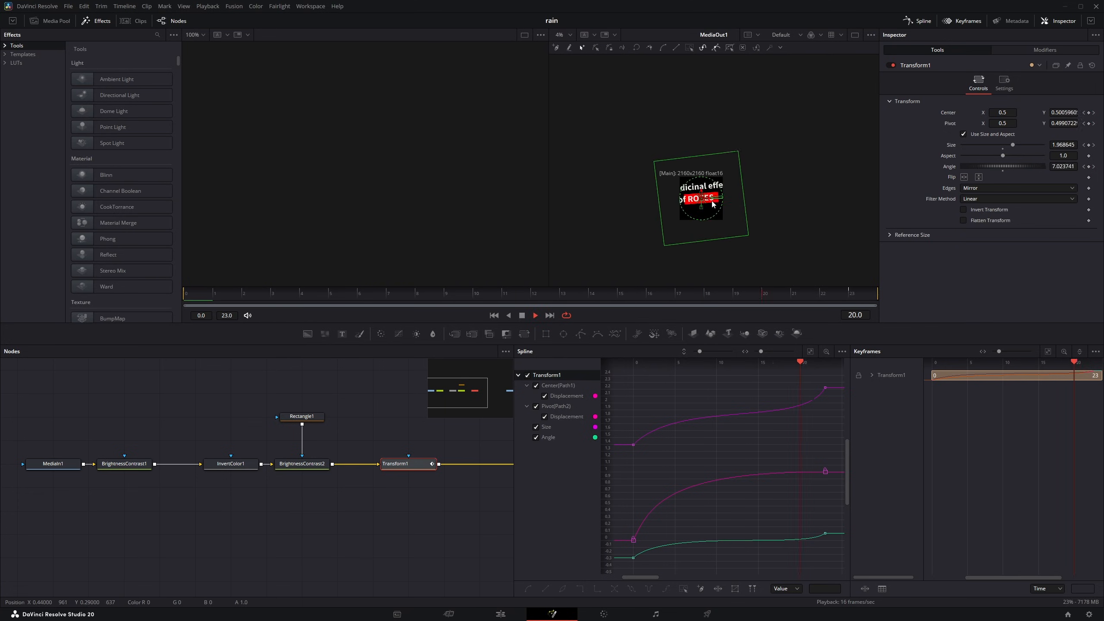
{"action": "scroll", "coordinate": [710, 196], "scroll_direction": "up", "scroll_amount": 2}
- View BrightnessContrast1's desaturated output and InvertColor1's inverted output, moving to frame 23 to check the inversion
{"action": "left_click", "coordinate": [134, 464]}
{"action": "key", "text": "1"}
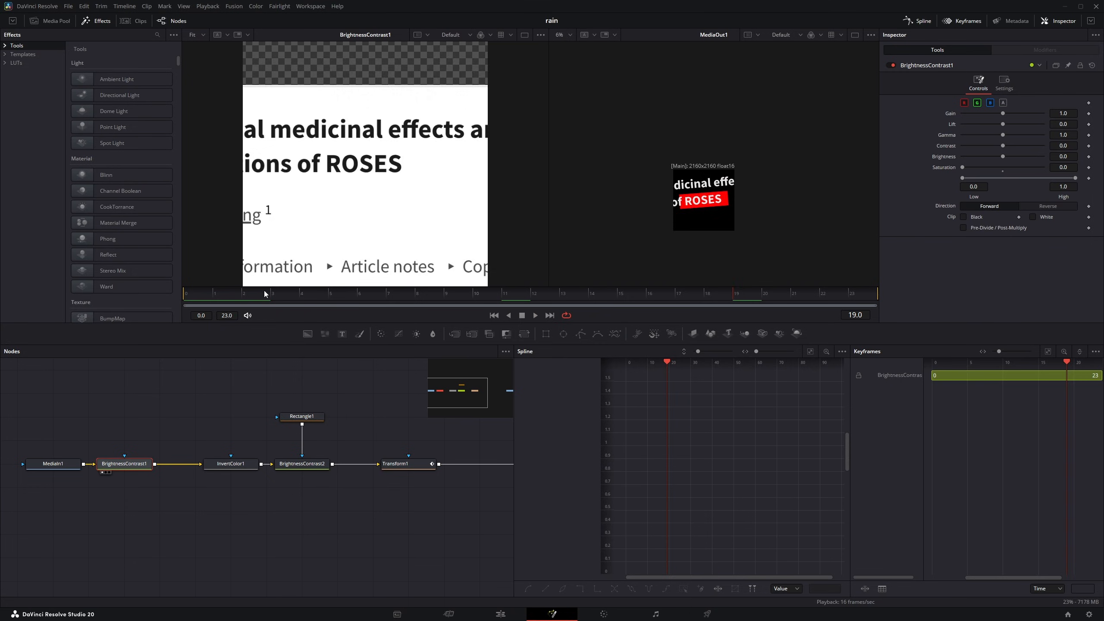
{"action": "key", "text": "space"}
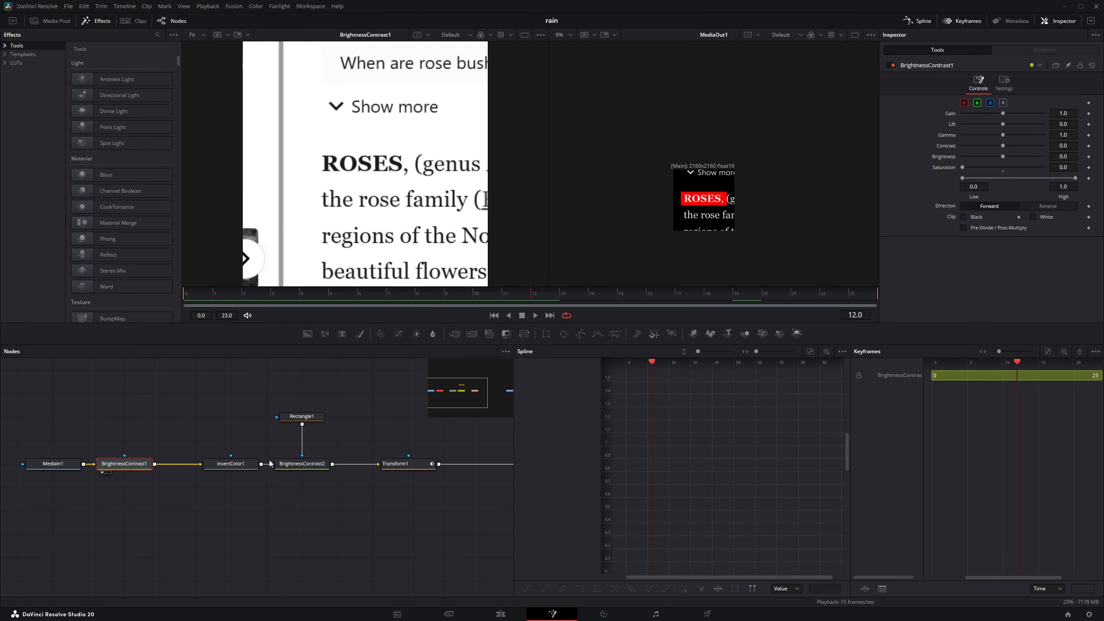
{"action": "left_click", "coordinate": [222, 464]}
{"action": "key", "text": "1"}
{"action": "left_click", "coordinate": [860, 298]}
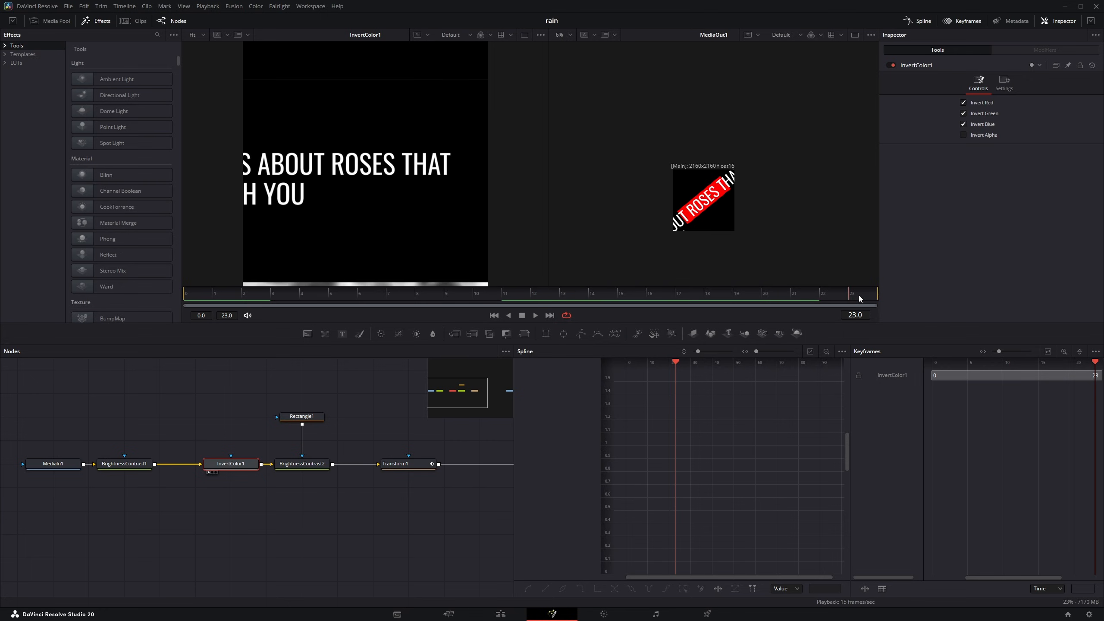
- View BrightnessContrast2's output and its Rectangle1 mask at frame 18
{"action": "left_click", "coordinate": [304, 467]}
{"action": "key", "text": "1"}
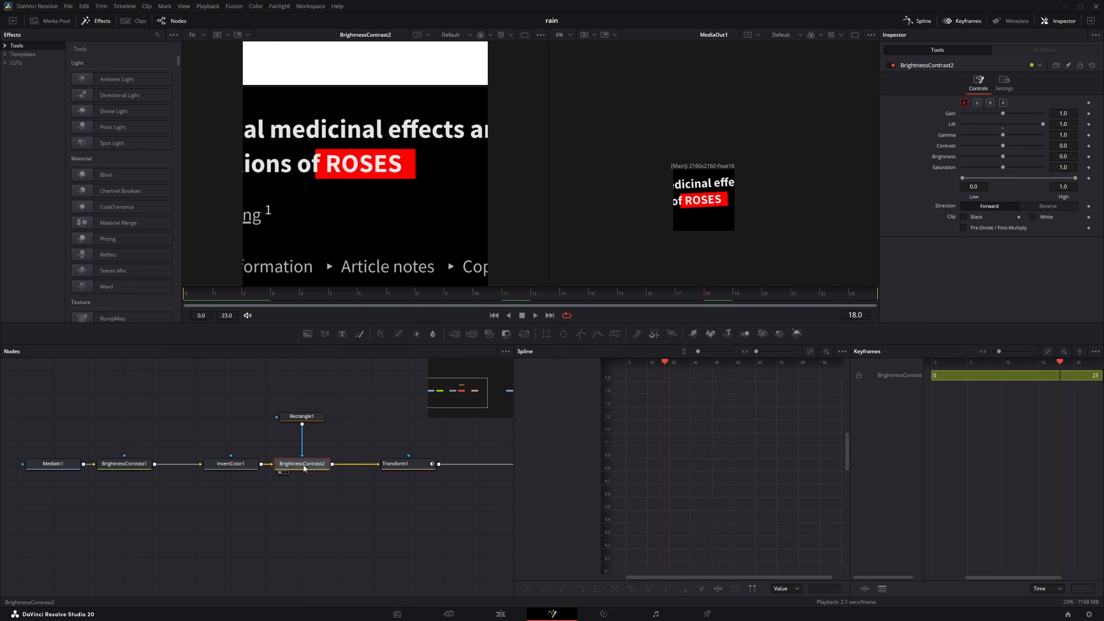
{"action": "left_click", "coordinate": [318, 419]}
{"action": "key", "text": "1"}
{"action": "left_click", "coordinate": [302, 463]}
{"action": "key", "text": "1"}
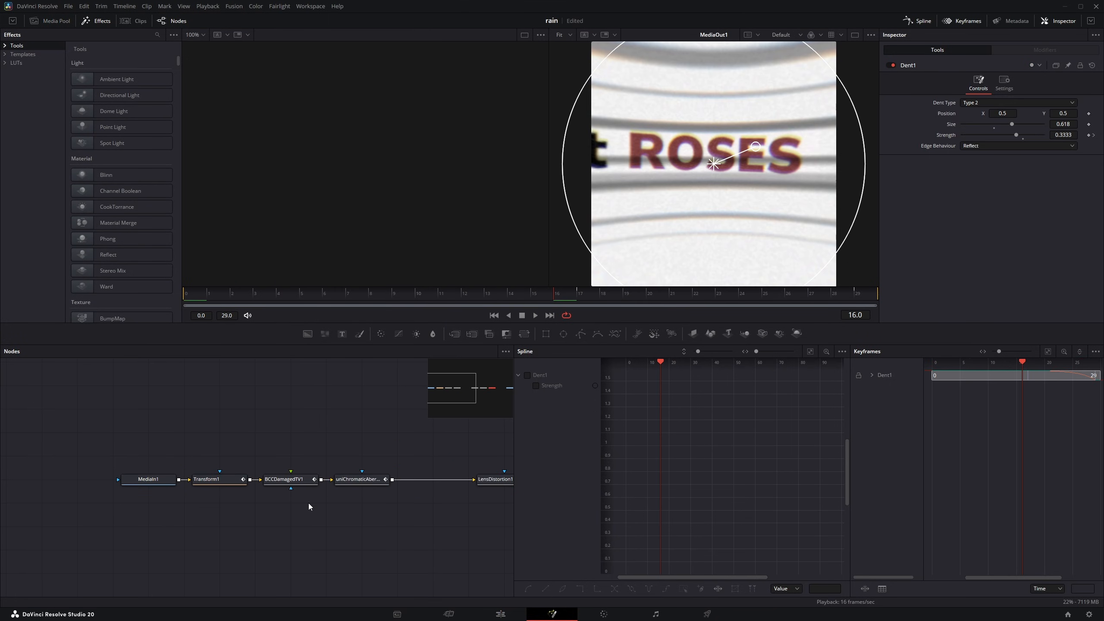
- View the outputs of Transform1 and BCCDamagedTV1 beside the MediaOut1 result at frame 16
{"action": "left_click", "coordinate": [286, 482]}
{"action": "left_click_drag", "start_coordinate": [270, 432], "coordinate": [134, 429]}
{"action": "left_click_drag", "start_coordinate": [229, 433], "coordinate": [320, 417]}
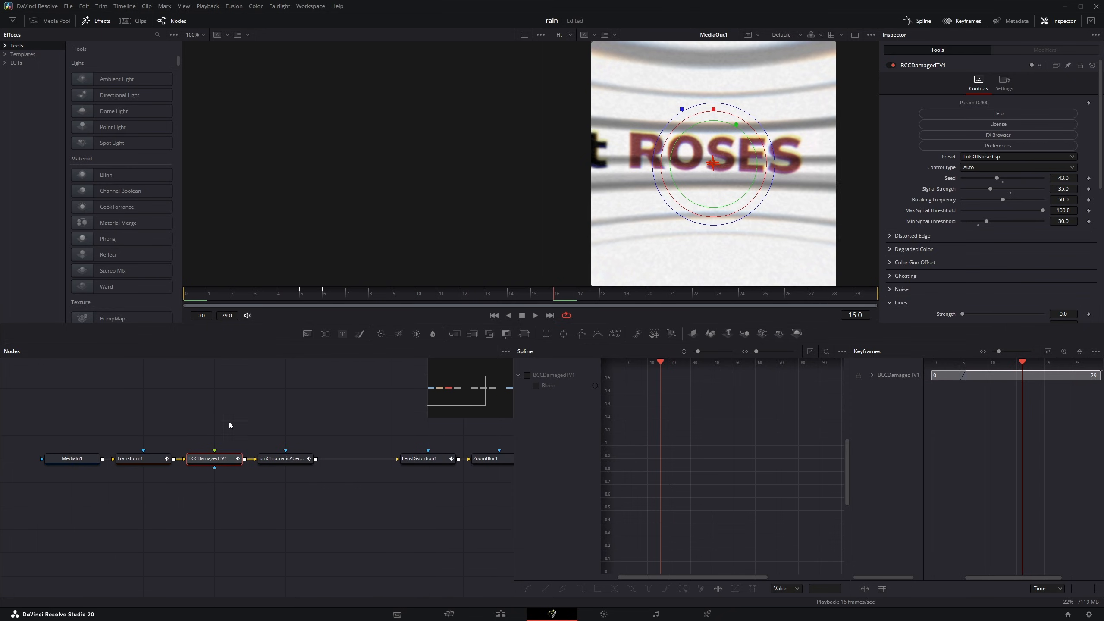
{"action": "left_click_drag", "start_coordinate": [146, 459], "coordinate": [340, 243]}
{"action": "left_click_drag", "start_coordinate": [209, 459], "coordinate": [348, 236]}
{"action": "scroll", "coordinate": [350, 237], "scroll_direction": "down", "scroll_amount": 3}
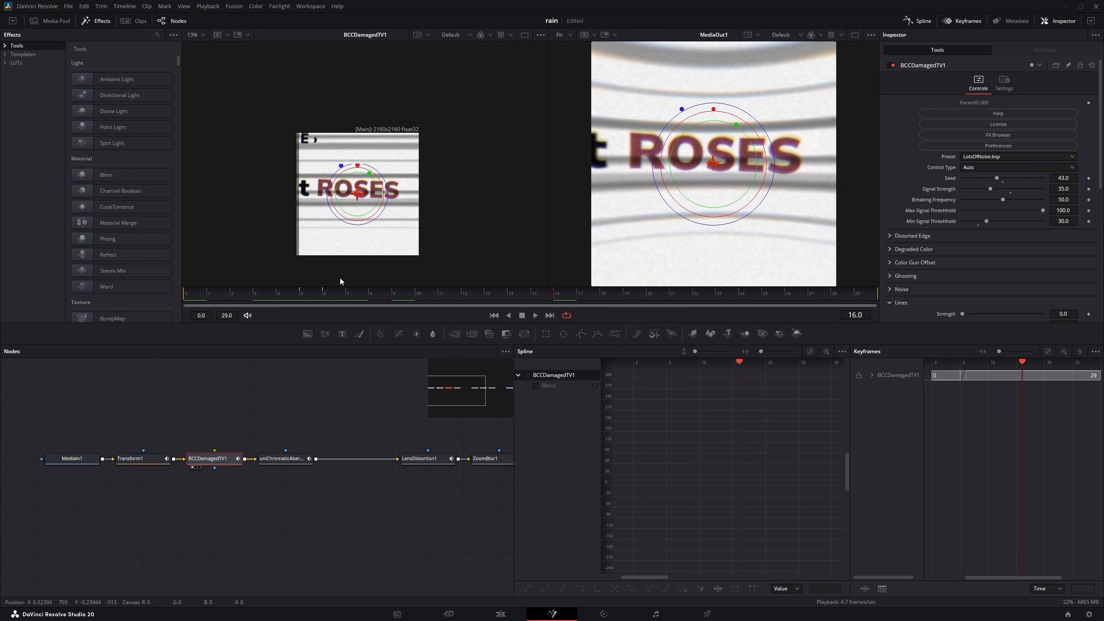
{"action": "scroll", "coordinate": [343, 274], "scroll_direction": "up", "scroll_amount": 2}
- Add an Analog Damage node below BCCDamagedTV1, fed by Transform1
{"action": "left_click", "coordinate": [224, 487]}
{"action": "key", "text": "shift+space"}
{"action": "type", "text": "stex"}
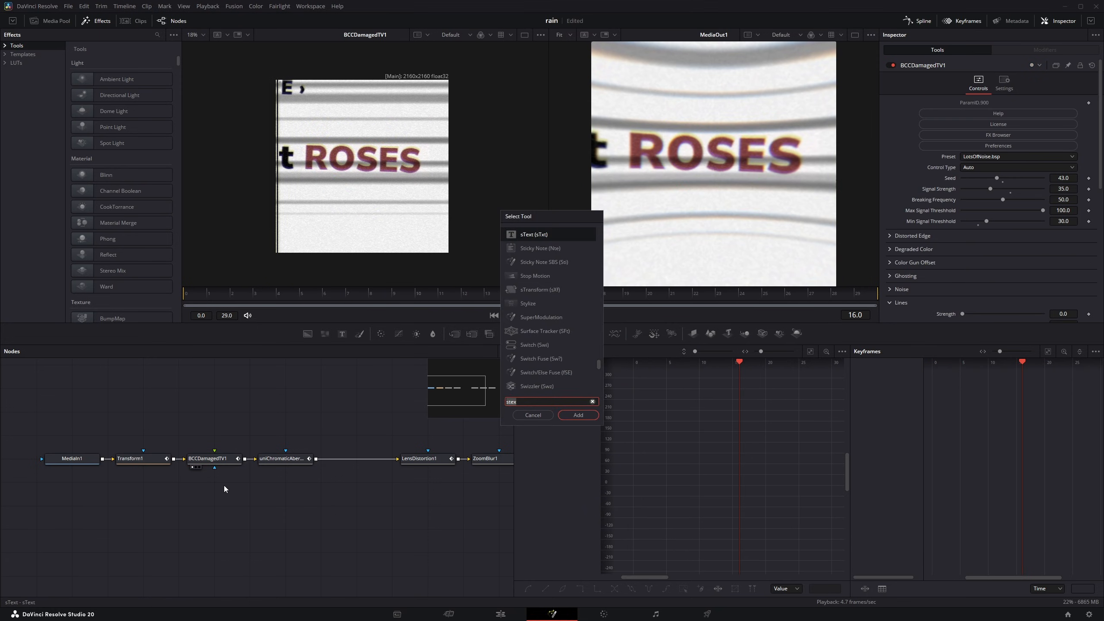
{"action": "key", "text": "BackSpace"}
{"action": "key", "text": "BackSpace"}
{"action": "key", "text": "BackSpace"}
{"action": "key", "text": "BackSpace"}
{"action": "type", "text": "anal"}
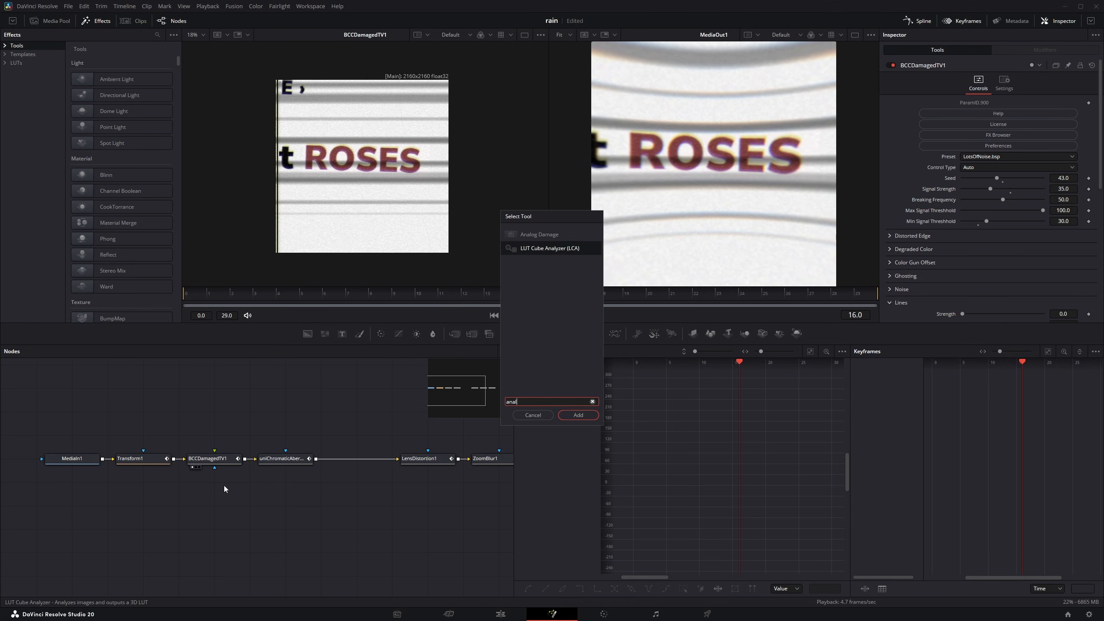
{"action": "key", "text": "Return"}
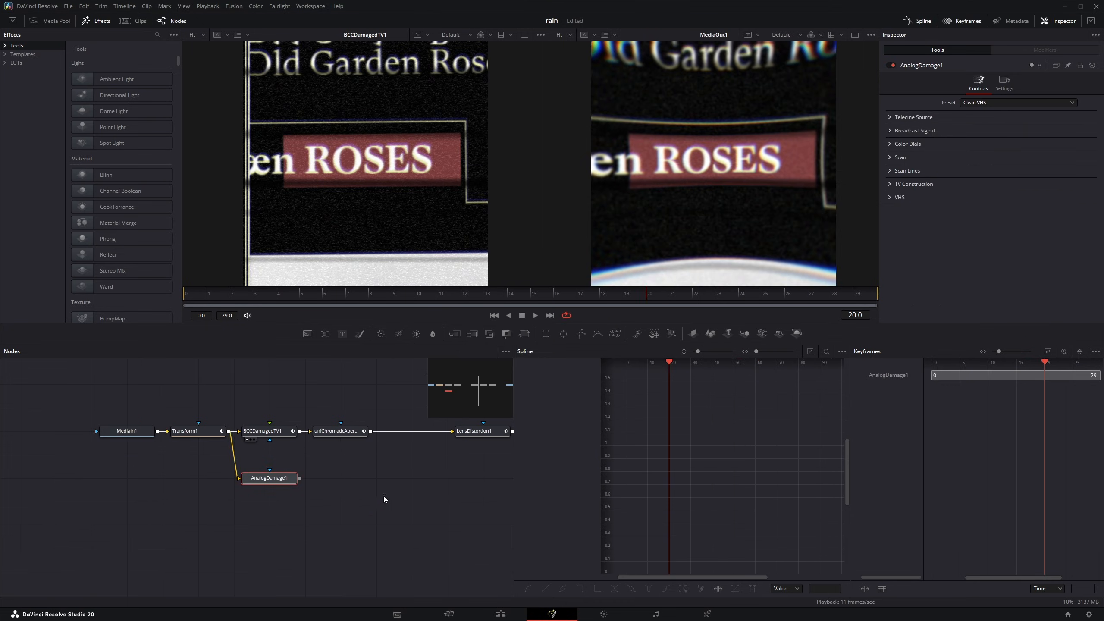
- Show BCCDamagedTV1 beside AnalogDamage1 for comparison and try AnalogDamage1's 1960s B&W and Old VHS presets
{"action": "left_click", "coordinate": [273, 431]}
{"action": "key", "text": "2"}
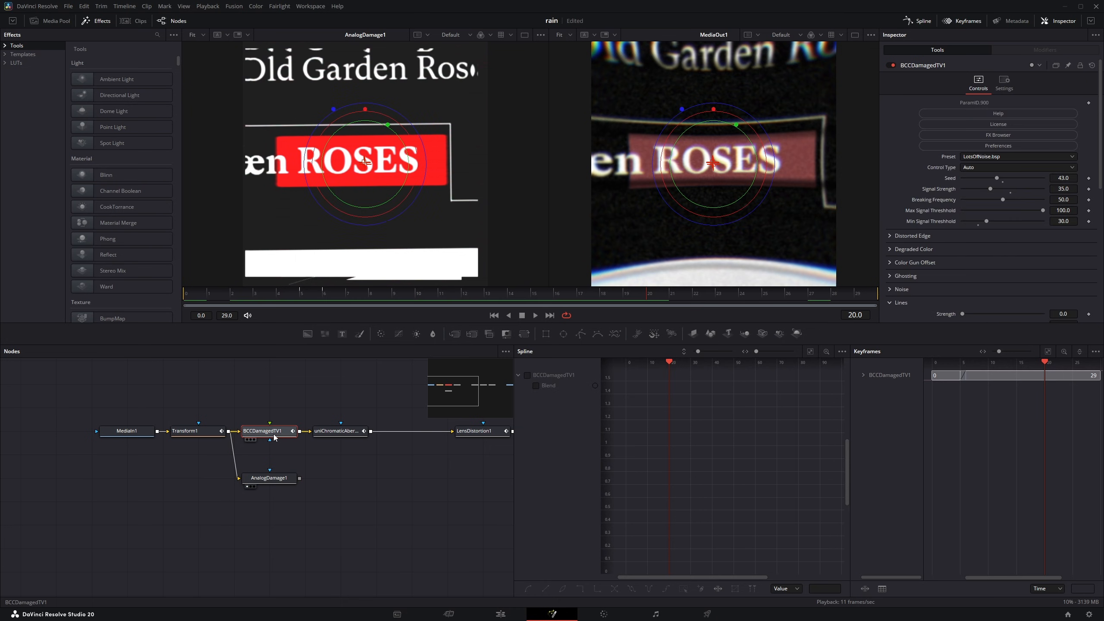
{"action": "left_click", "coordinate": [269, 478]}
{"action": "left_click", "coordinate": [990, 102]}
{"action": "left_click", "coordinate": [983, 134]}
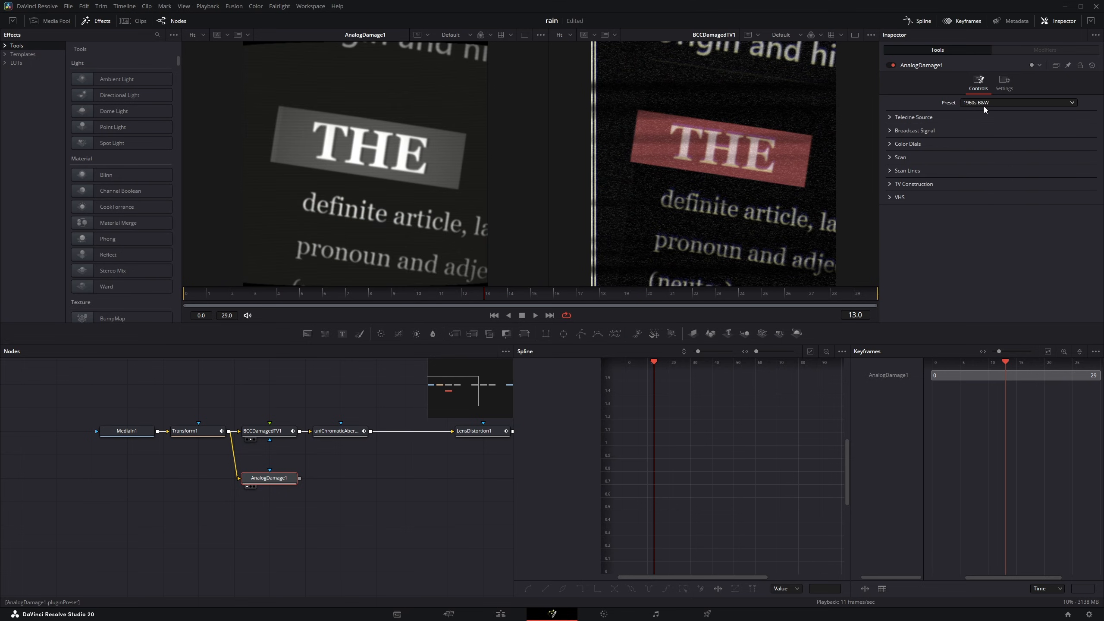
{"action": "left_click", "coordinate": [983, 104]}
{"action": "left_click", "coordinate": [970, 190]}
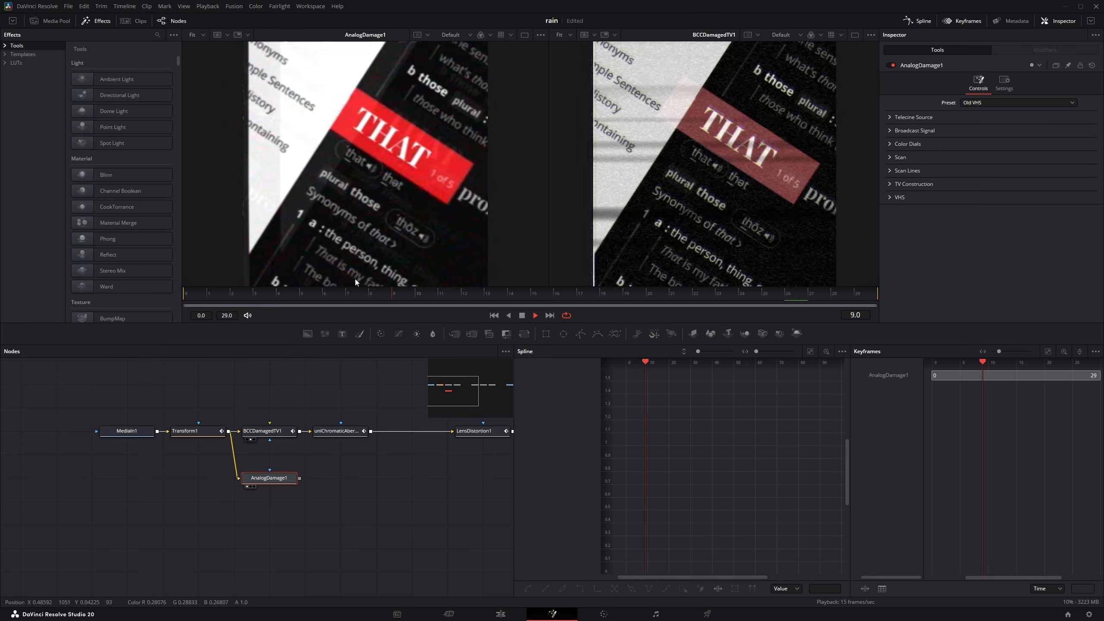
- Set AnalogDamage1's preset to Early Television and raise the Color value in its Color Dials
{"action": "left_click", "coordinate": [983, 102]}
{"action": "left_click", "coordinate": [975, 124]}
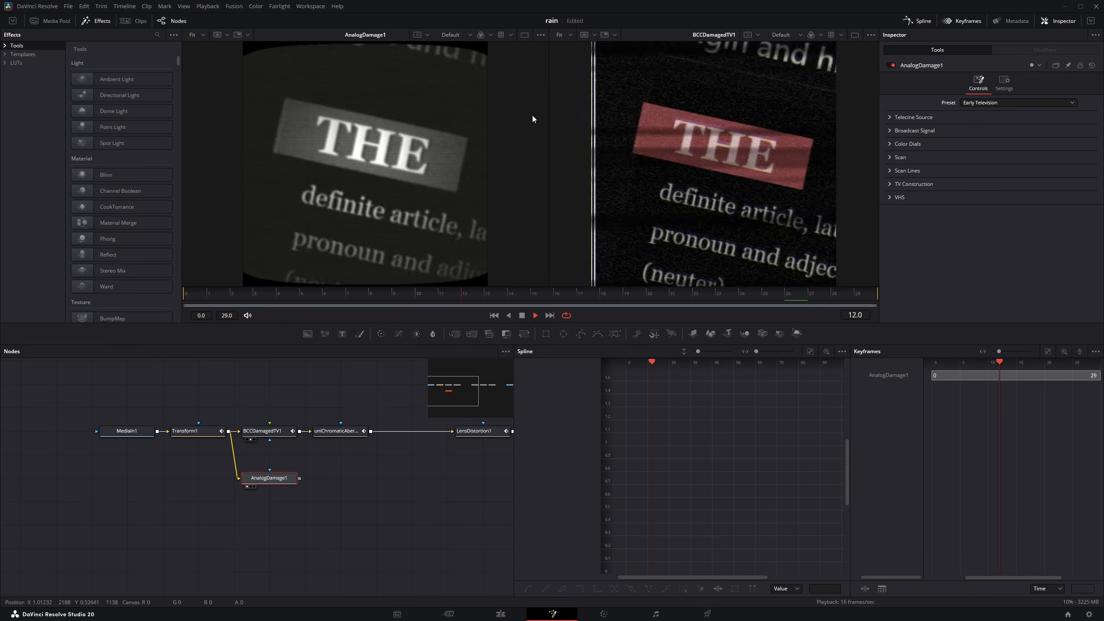
{"action": "left_click", "coordinate": [892, 144]}
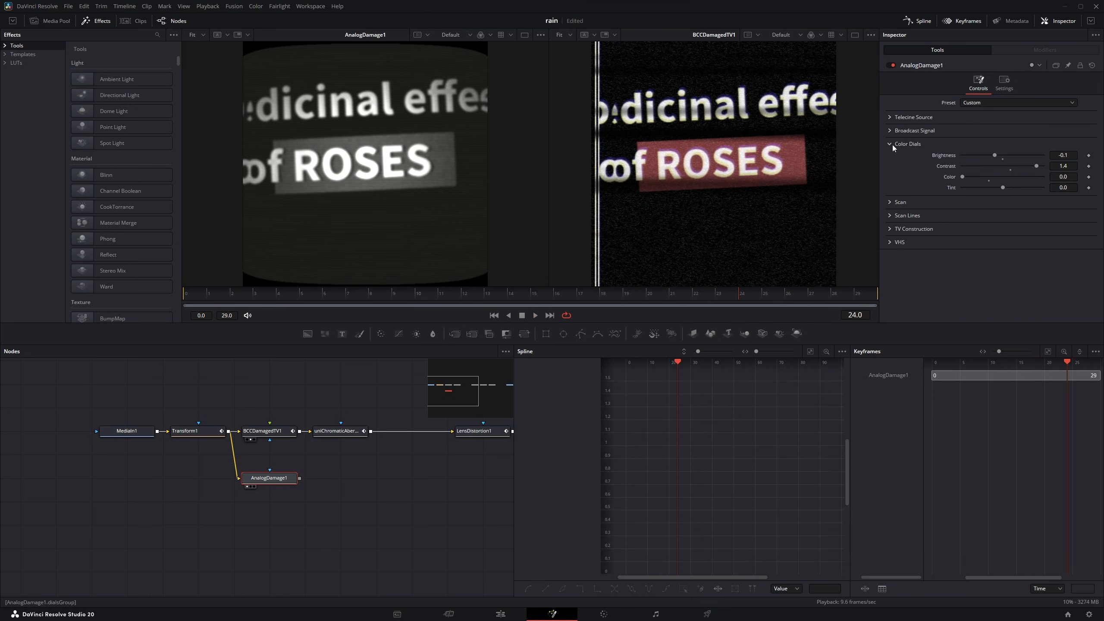
{"action": "left_click_drag", "start_coordinate": [962, 176], "coordinate": [975, 176]}
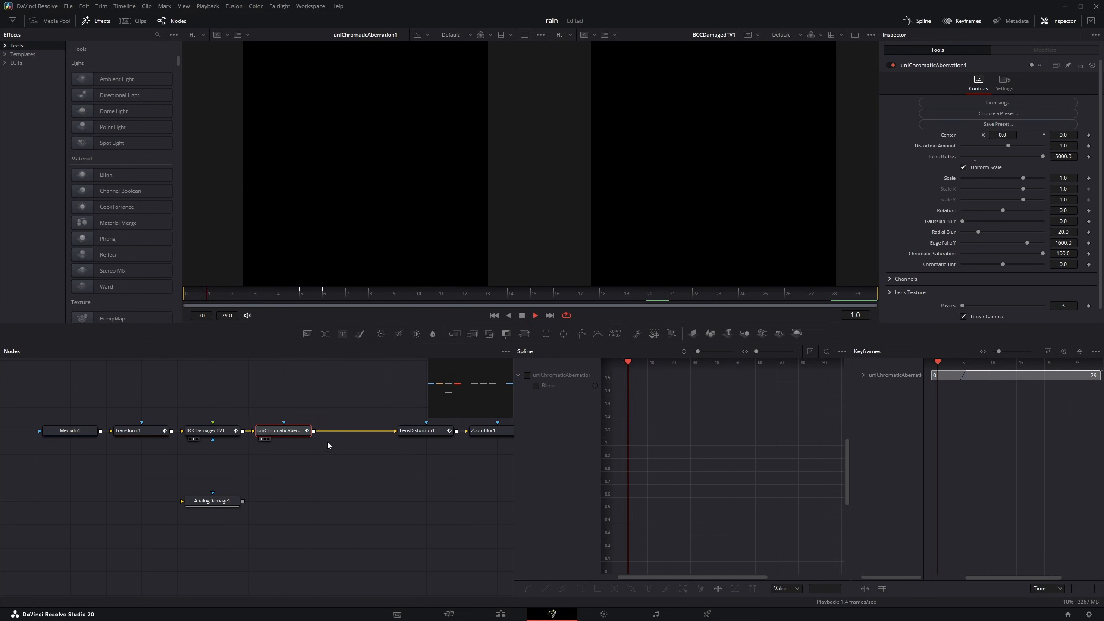
- Add an RGB Splitter node below uniChromaticAberration1 and feed it from BCCDamagedTV1's output
{"action": "key", "text": "shift+space"}
{"action": "type", "text": "rgb"}
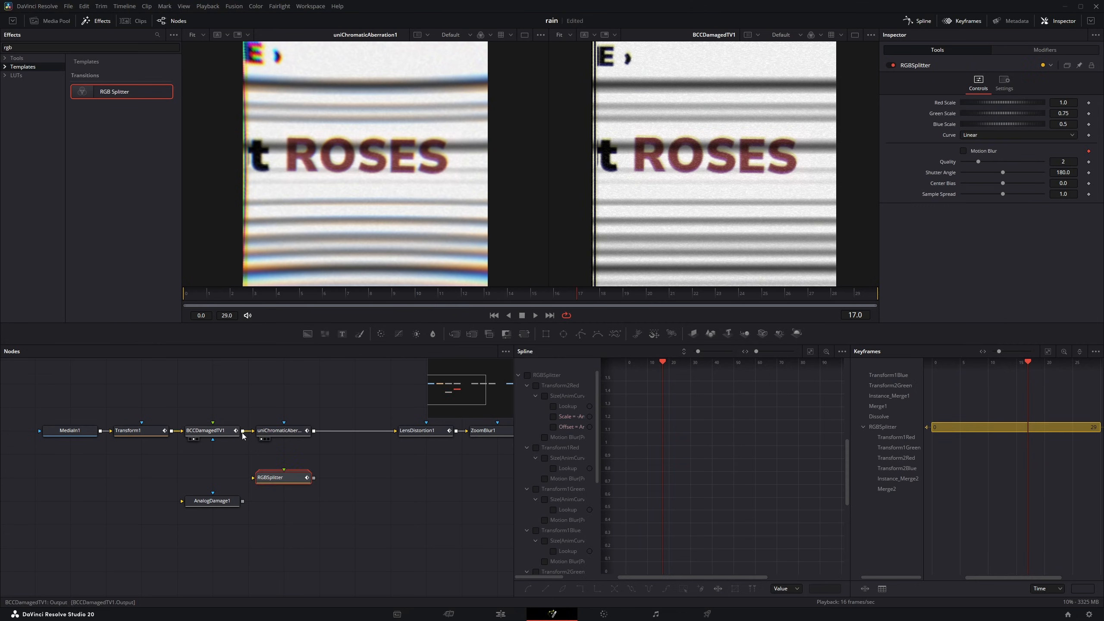
{"action": "left_click_drag", "start_coordinate": [242, 431], "coordinate": [270, 478]}
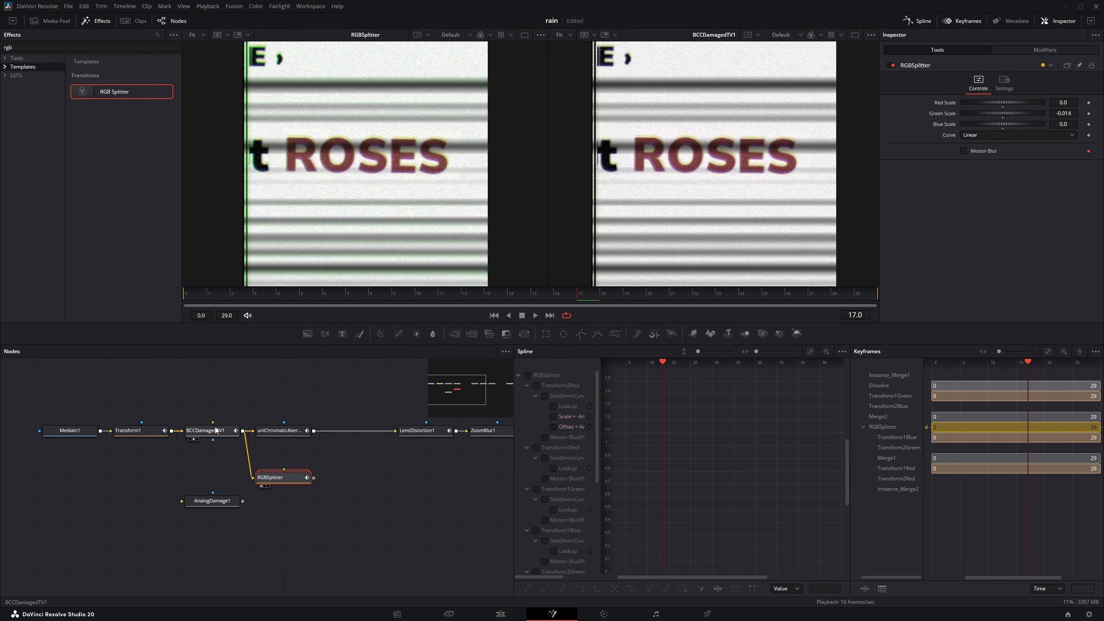
- Compare RGBSplitter with uniChromaticAberration1, setting RGBSplitter's Blue Scale to 0.03 and Red Scale to 0.035
{"action": "left_click", "coordinate": [278, 430]}
{"action": "key", "text": "2"}
{"action": "left_click", "coordinate": [299, 477]}
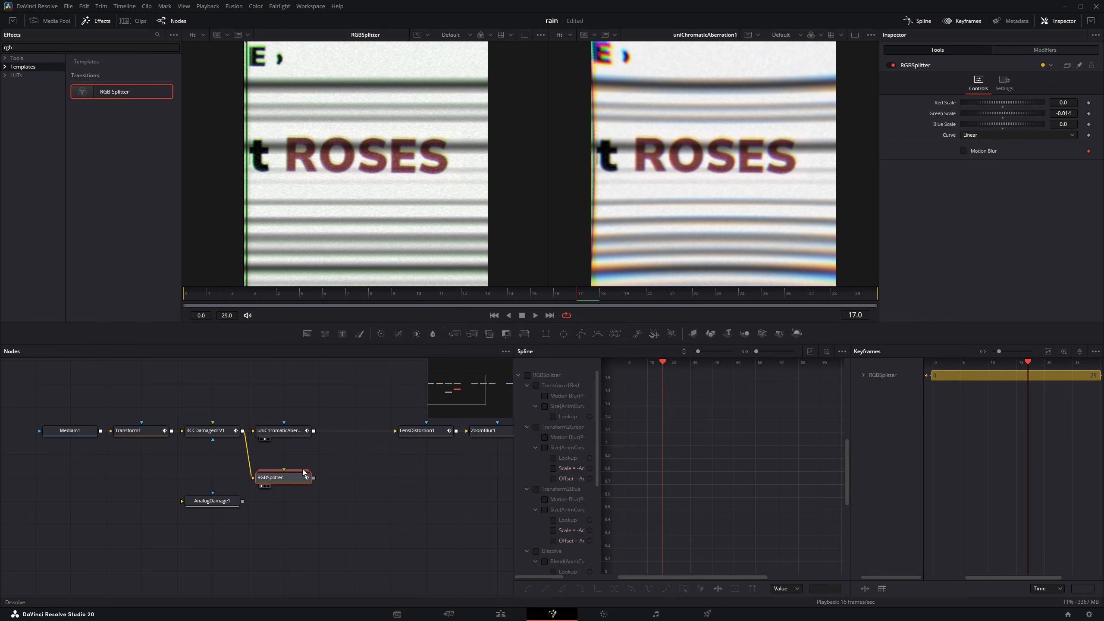
{"action": "left_click_drag", "start_coordinate": [1063, 124], "coordinate": [1093, 124]}
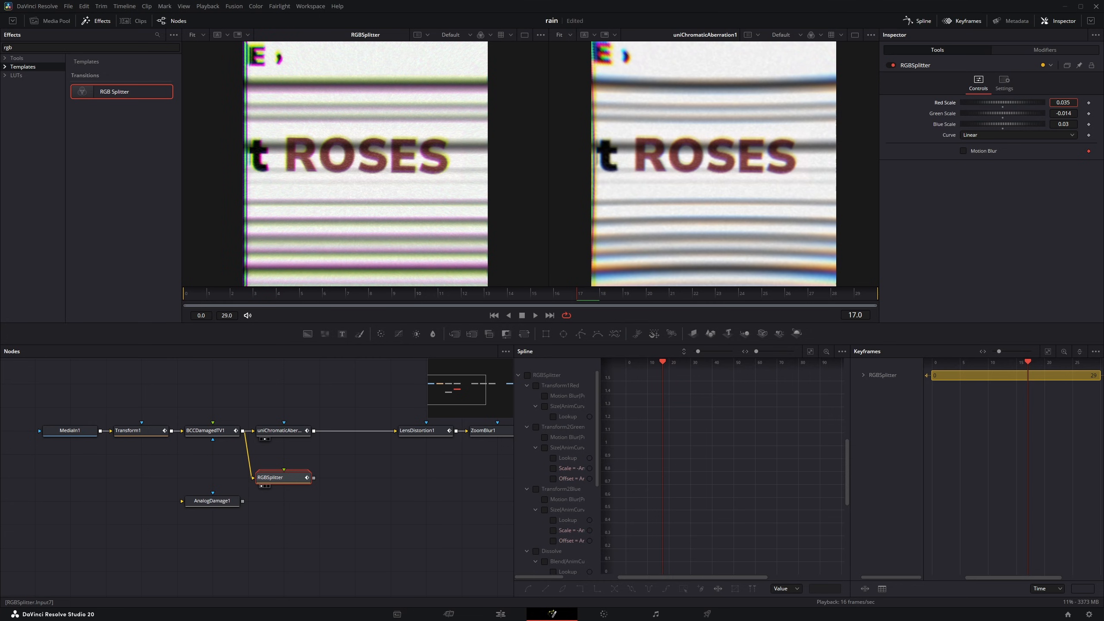
{"action": "left_click_drag", "start_coordinate": [513, 295], "coordinate": [577, 288]}
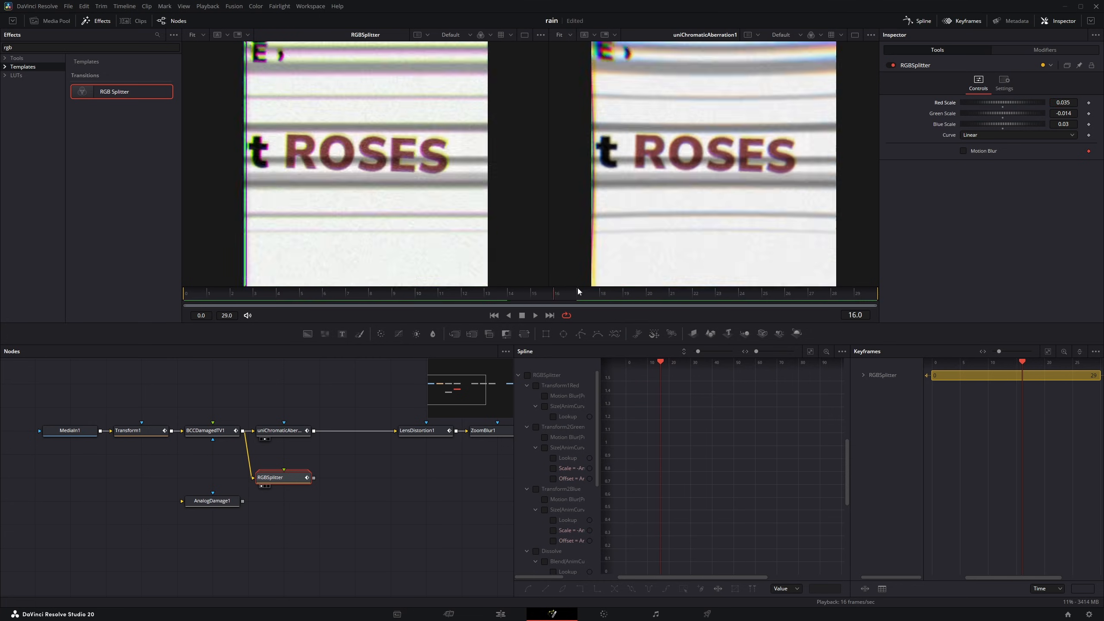
- Try a Dent node after RGBSplitter, view it and remove it again
{"action": "key", "text": "shift+space"}
{"action": "type", "text": "dve"}
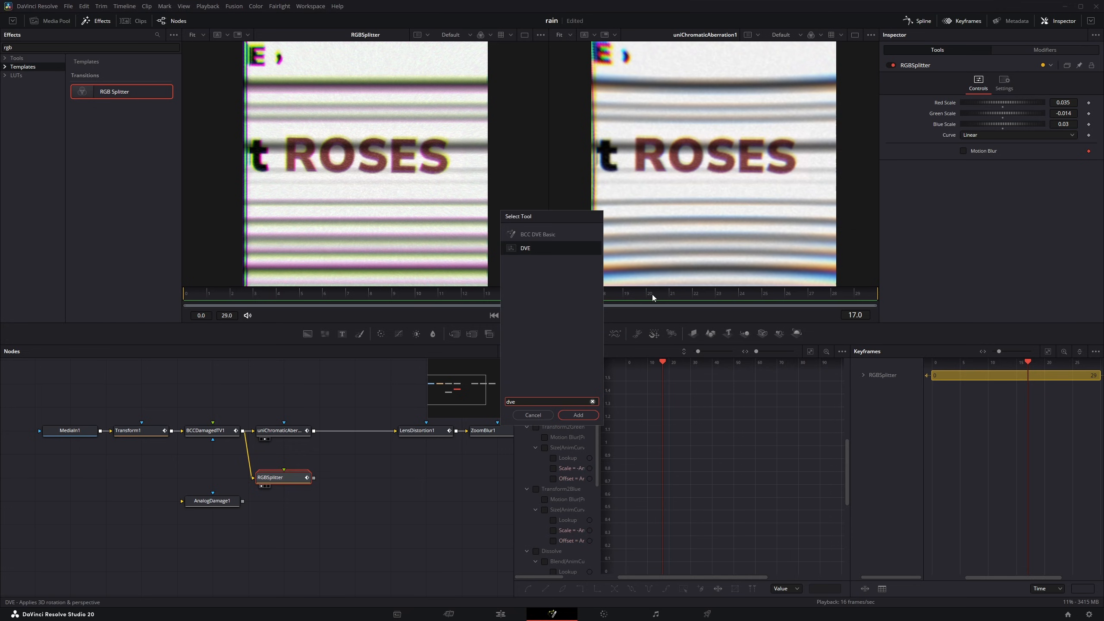
{"action": "key", "text": "ctrl+a"}
{"action": "type", "text": "den"}
{"action": "key", "text": "Down"}
{"action": "key", "text": "Return"}
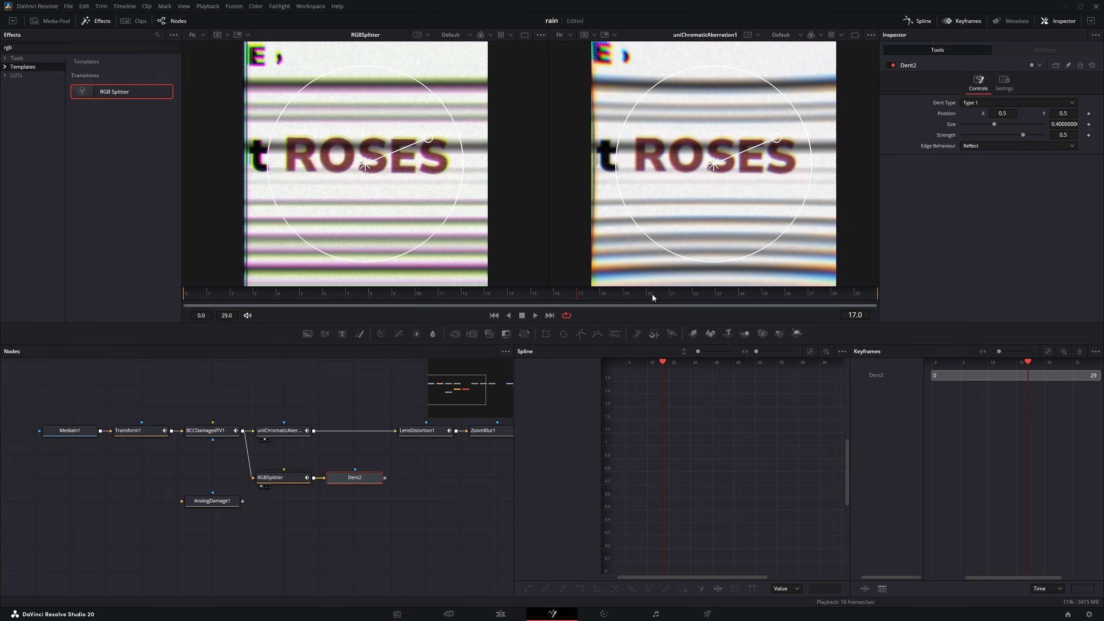
{"action": "key", "text": "1"}
{"action": "key", "text": "Delete"}
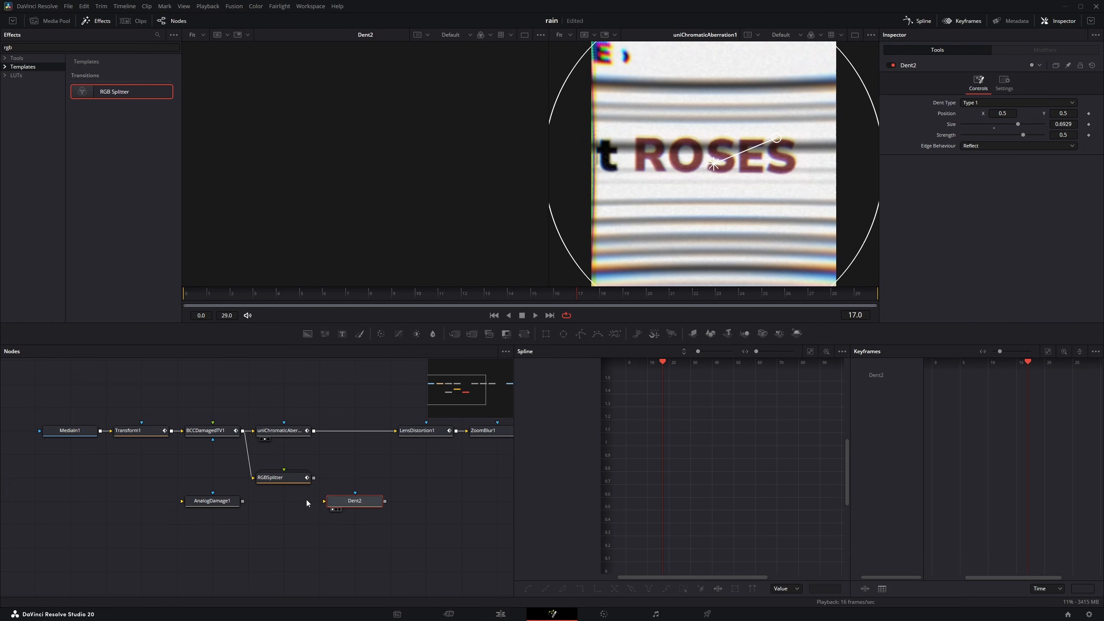
- Add a Lens Distortion node after RGBSplitter, set its distortion to 0.26, and play the result beside uniChromaticAberration1
{"action": "left_click", "coordinate": [283, 482]}
{"action": "key", "text": "shift+space"}
{"action": "type", "text": "dent"}
{"action": "key", "text": "ctrl+a"}
{"action": "type", "text": "lens"}
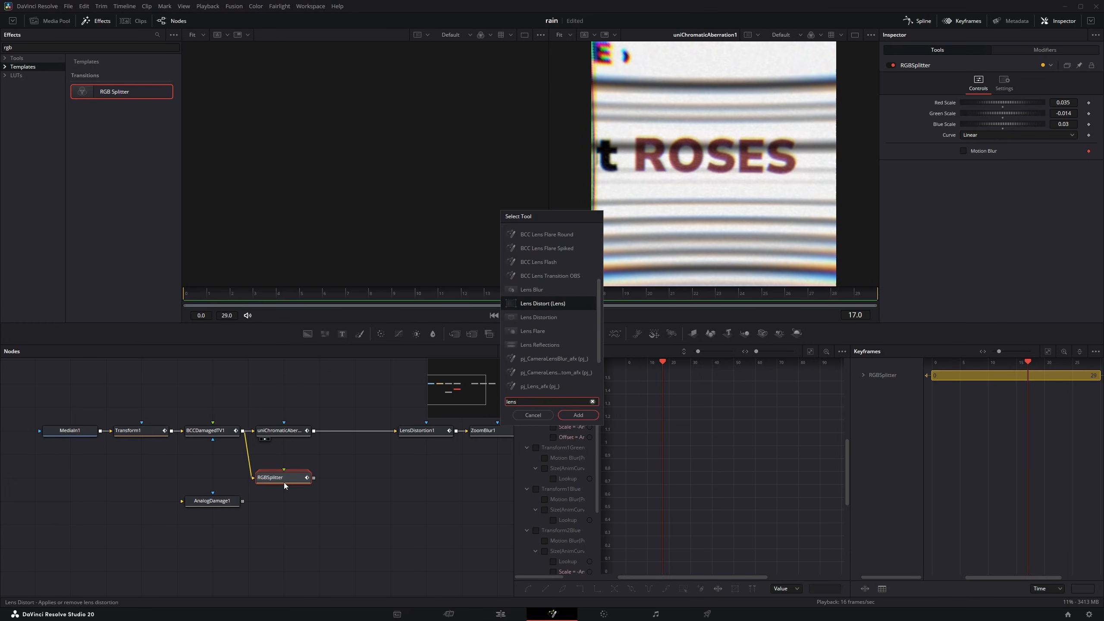
{"action": "key", "text": "Return"}
{"action": "key", "text": "1"}
{"action": "left_click_drag", "start_coordinate": [990, 115], "coordinate": [1011, 109]}
{"action": "key", "text": "space"}
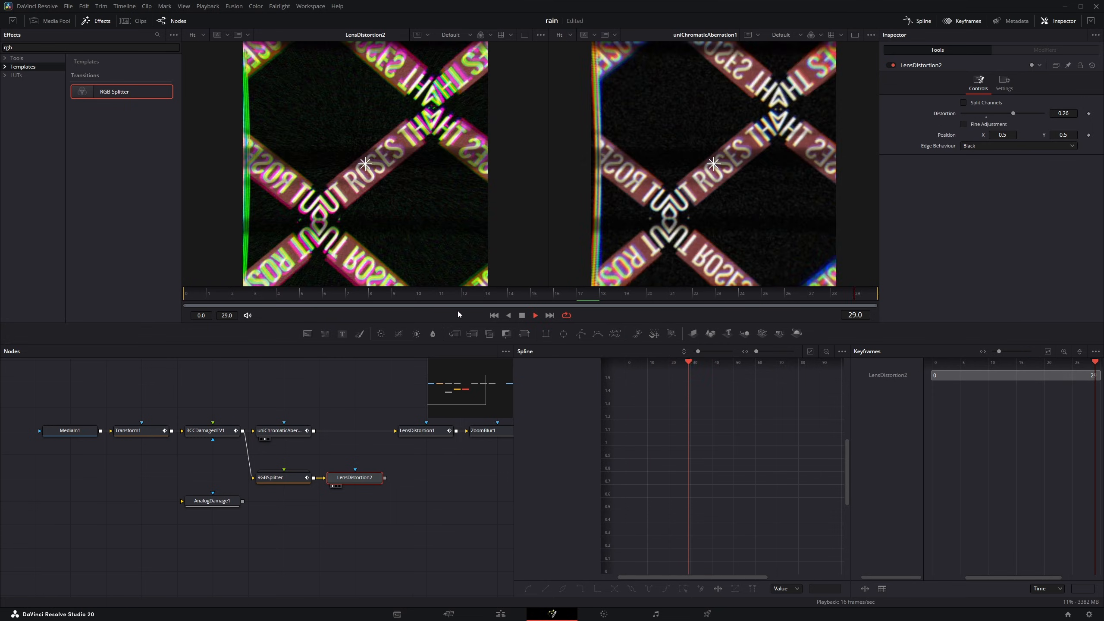
{"action": "left_click_drag", "start_coordinate": [457, 296], "coordinate": [597, 294]}
- Examine LensDistortion1's animated distortion and ZoomBlur1's Zoom Amount curve while scrubbing through the frames
{"action": "left_click_drag", "start_coordinate": [278, 435], "coordinate": [313, 437]}
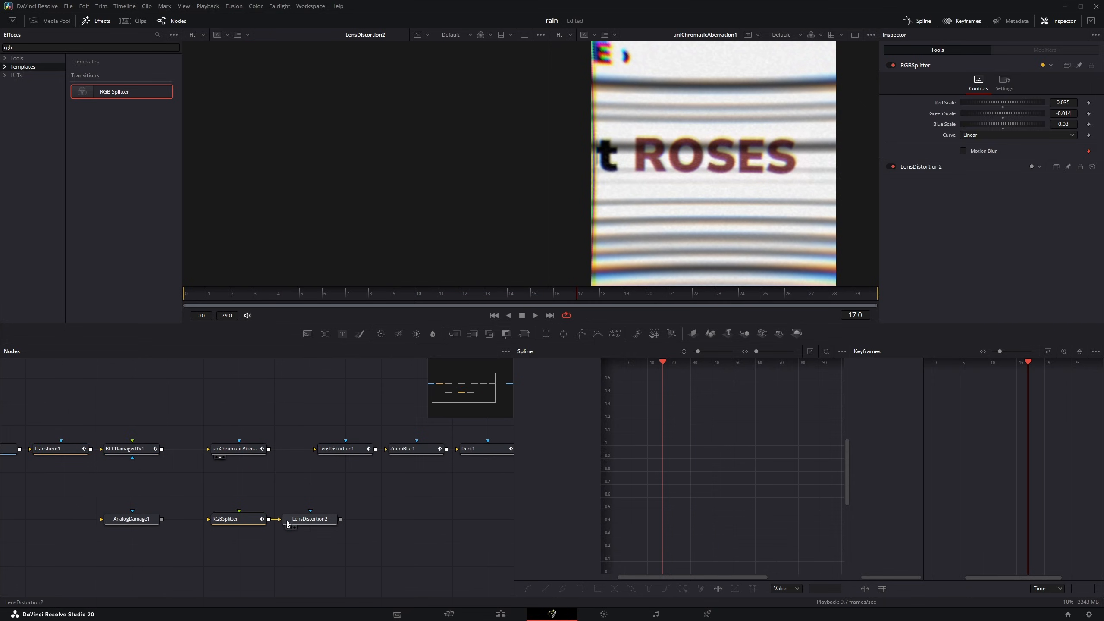
{"action": "left_click", "coordinate": [293, 520]}
{"action": "left_click", "coordinate": [347, 449]}
{"action": "key", "text": "1"}
{"action": "left_click", "coordinate": [421, 294]}
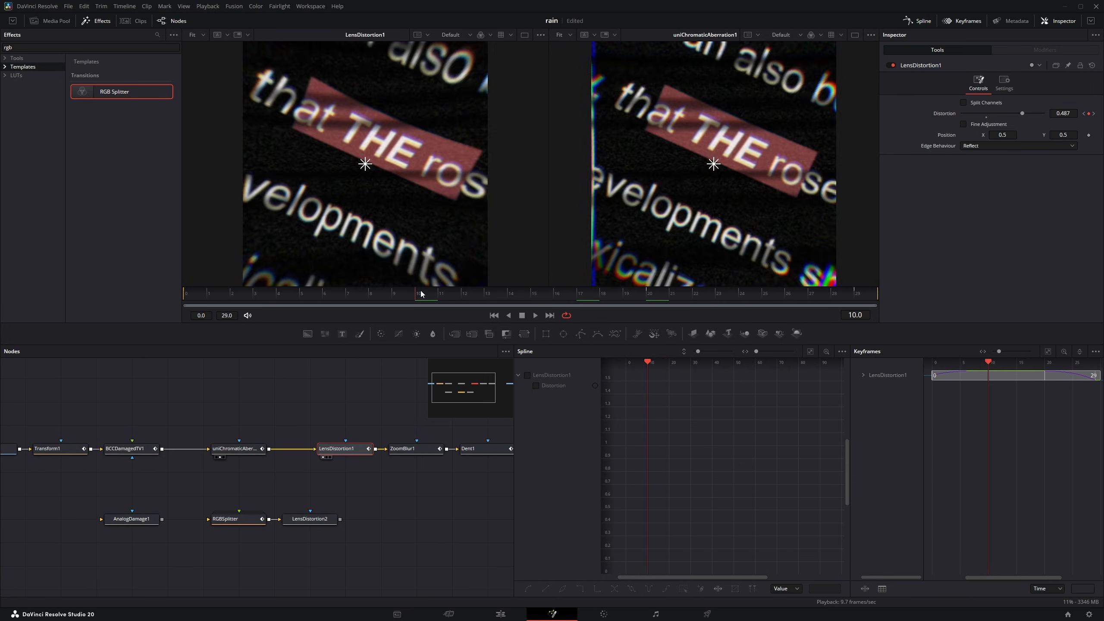
{"action": "mouse_move", "coordinate": [421, 294]}
{"action": "left_mouse_down"}
{"action": "mouse_move", "coordinate": [660, 293]}
{"action": "mouse_move", "coordinate": [424, 301]}
{"action": "left_mouse_up"}
{"action": "left_click_drag", "start_coordinate": [773, 194], "coordinate": [531, 293]}
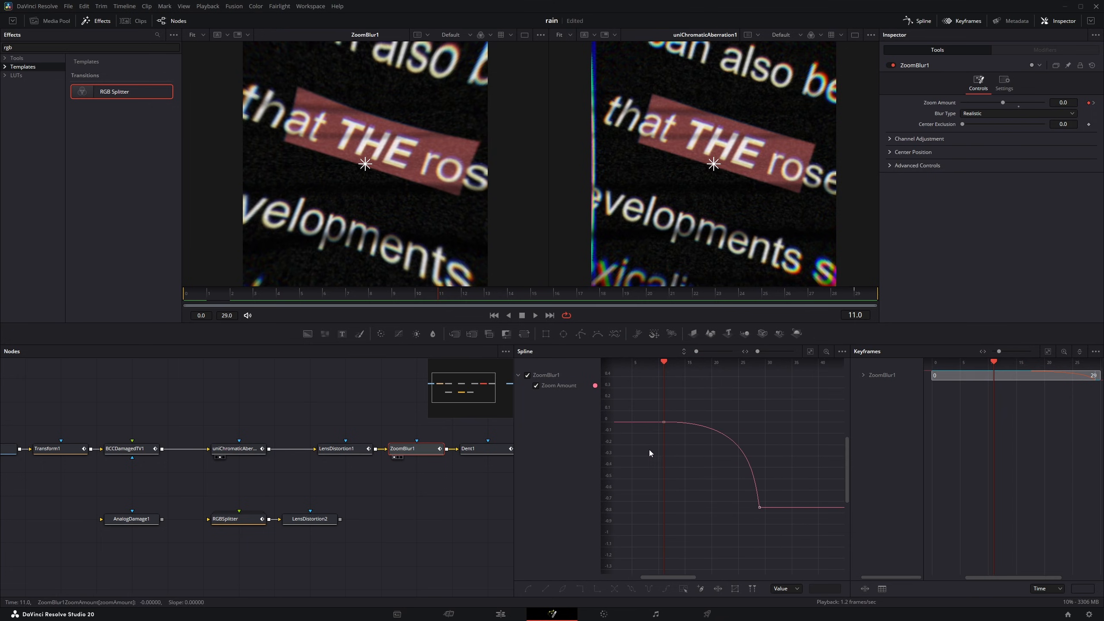
{"action": "left_click_drag", "start_coordinate": [652, 295], "coordinate": [854, 298]}
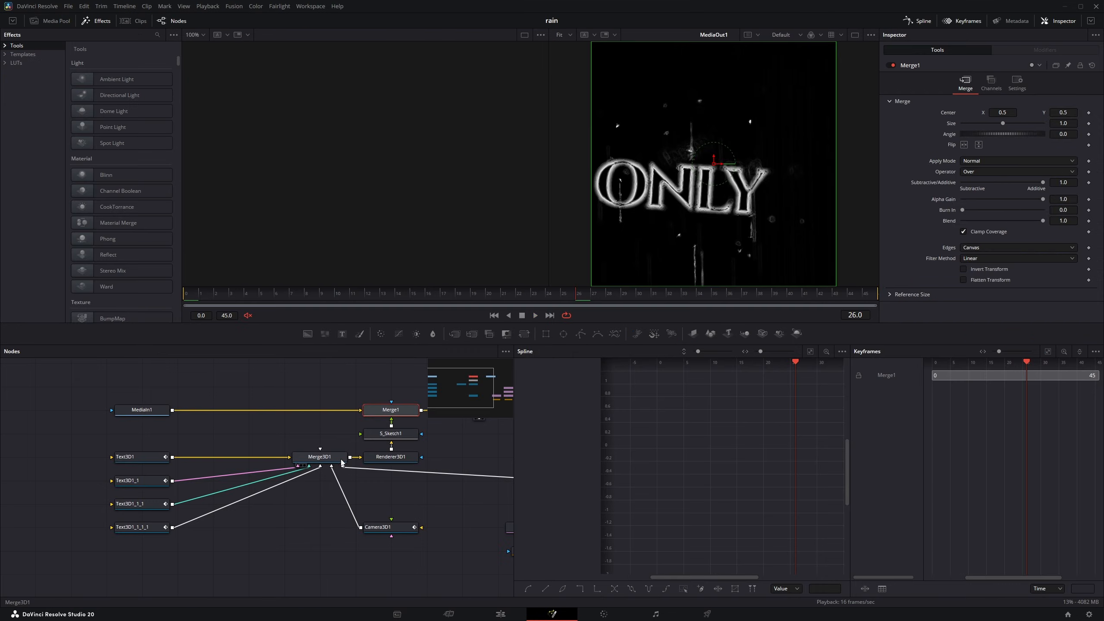
- View Merge3D1's 3D scene beside the MediaOut1 result and scrub backward through the lyric animation
{"action": "left_click", "coordinate": [341, 462]}
{"action": "key", "text": "1"}
{"action": "left_click_drag", "start_coordinate": [387, 205], "coordinate": [409, 226]}
{"action": "scroll", "coordinate": [435, 207], "scroll_direction": "up", "scroll_amount": 3}
{"action": "left_click", "coordinate": [378, 458]}
{"action": "left_click_drag", "start_coordinate": [565, 295], "coordinate": [533, 298]}
- Pull S_Sketch1 out of the chain between Renderer3D1 and Merge1 and check the result at frame 4
{"action": "left_click_drag", "start_coordinate": [325, 438], "coordinate": [370, 443]}
{"action": "left_click", "coordinate": [244, 295]}
{"action": "scroll", "coordinate": [331, 148], "scroll_direction": "down", "scroll_amount": 3}
{"action": "left_click_drag", "start_coordinate": [331, 148], "coordinate": [363, 176]}
- View the separate 3D text nodes Text3D1, Text3D1_1 and Text3D1_1_1_1, scrubbing and playing the animation
{"action": "left_click_drag", "start_coordinate": [60, 463], "coordinate": [305, 234]}
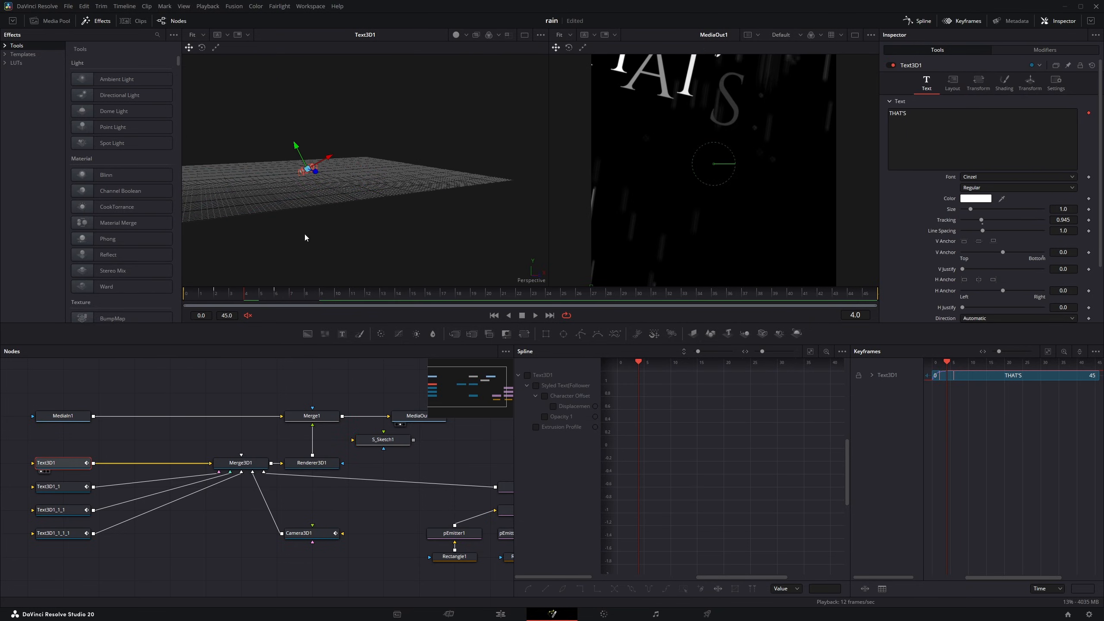
{"action": "left_click", "coordinate": [59, 488]}
{"action": "key", "text": "1"}
{"action": "left_click_drag", "start_coordinate": [387, 294], "coordinate": [681, 294]}
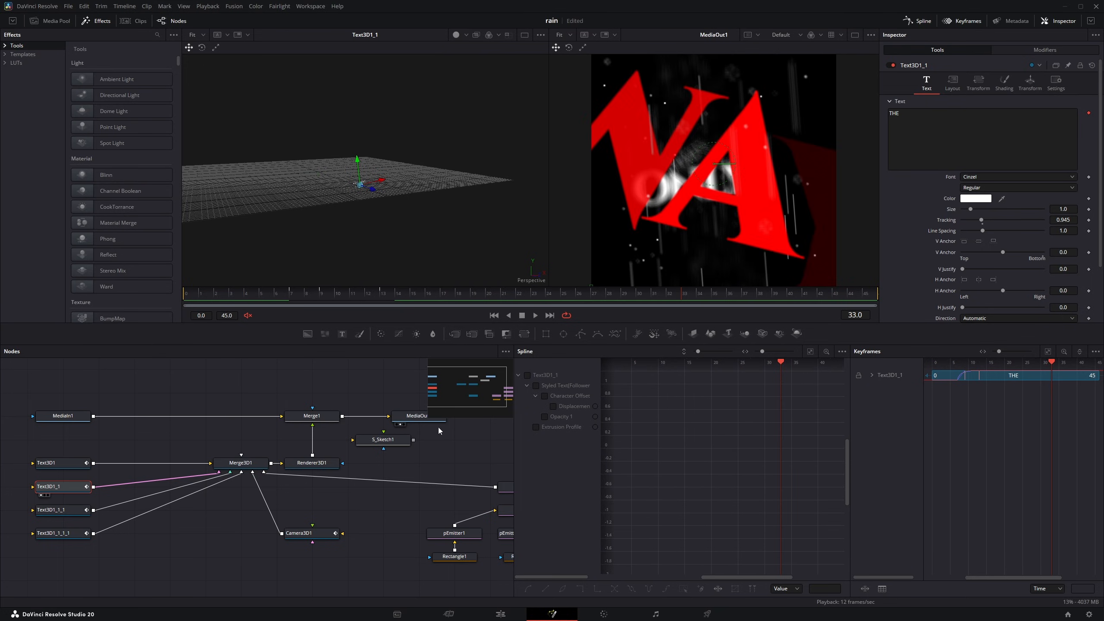
{"action": "left_click", "coordinate": [61, 532]}
{"action": "key", "text": "1"}
{"action": "key", "text": "space"}
- View Merge3D1's combined text, camera and particle scene during playback and jump back to an earlier frame
{"action": "left_click", "coordinate": [240, 463]}
{"action": "key", "text": "1"}
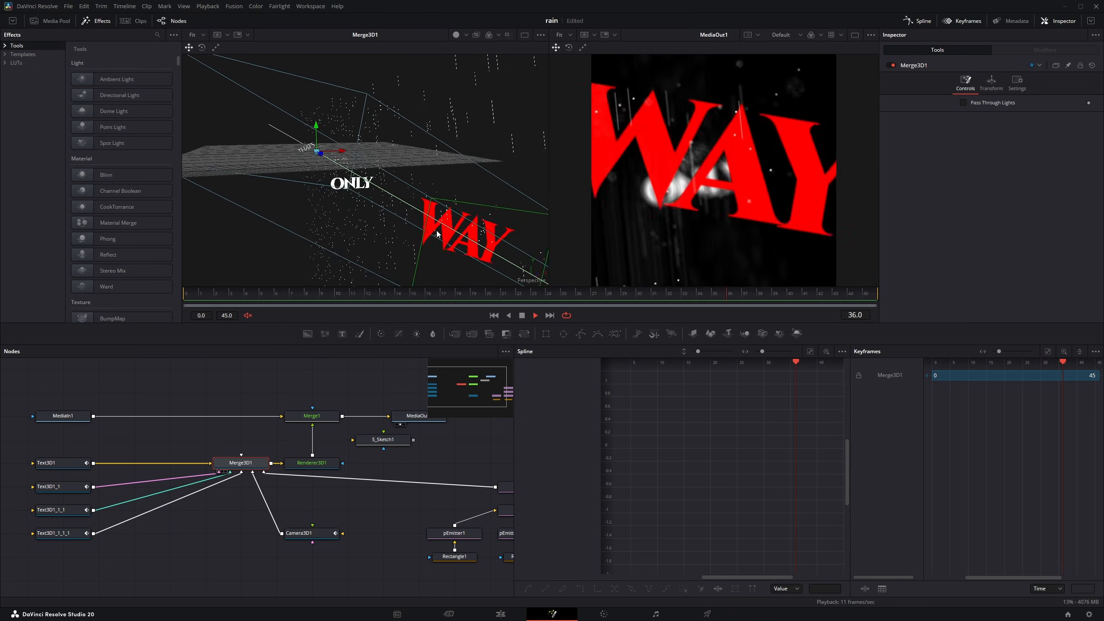
{"action": "left_click", "coordinate": [481, 295]}
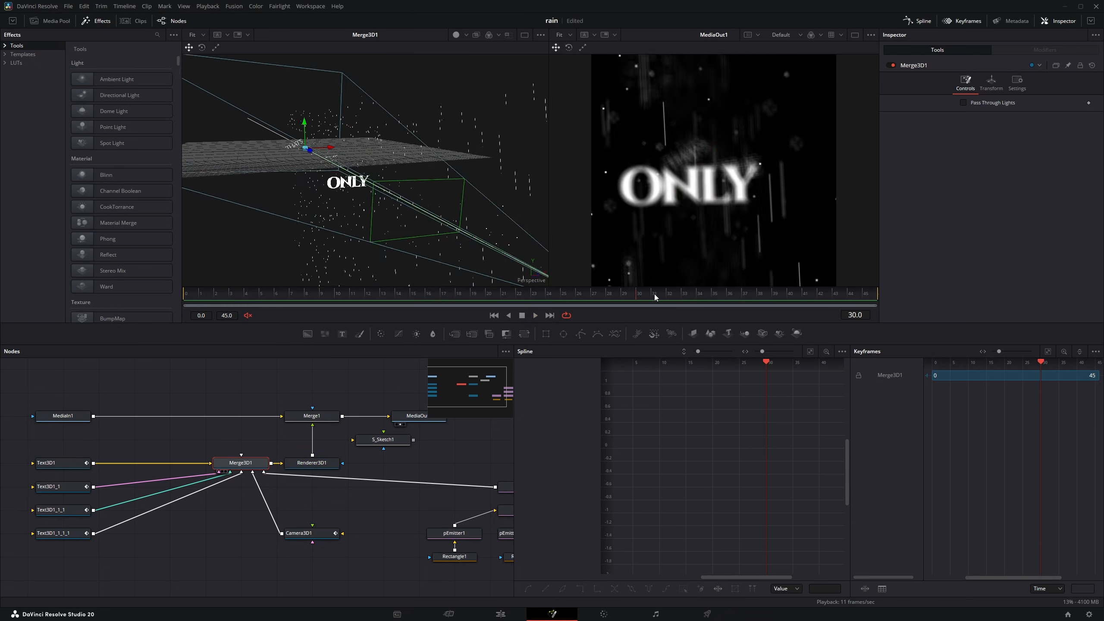
- Show the transform settings of Text3D1_1's Follower1_1 modifier, which animates its characters
{"action": "left_click", "coordinate": [52, 486]}
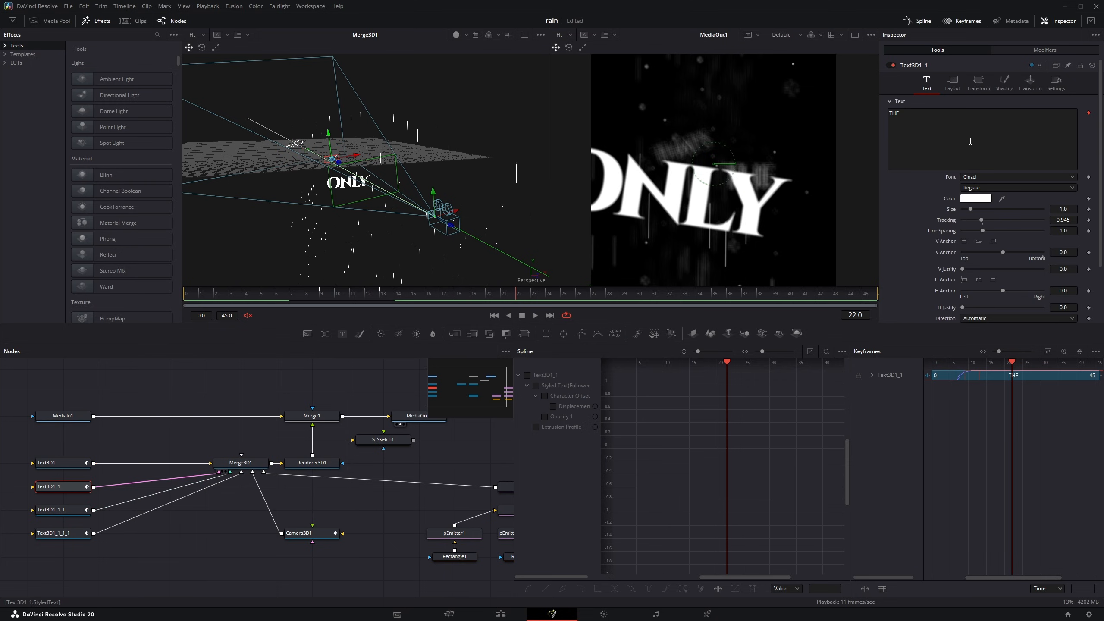
{"action": "right_click", "coordinate": [983, 117]}
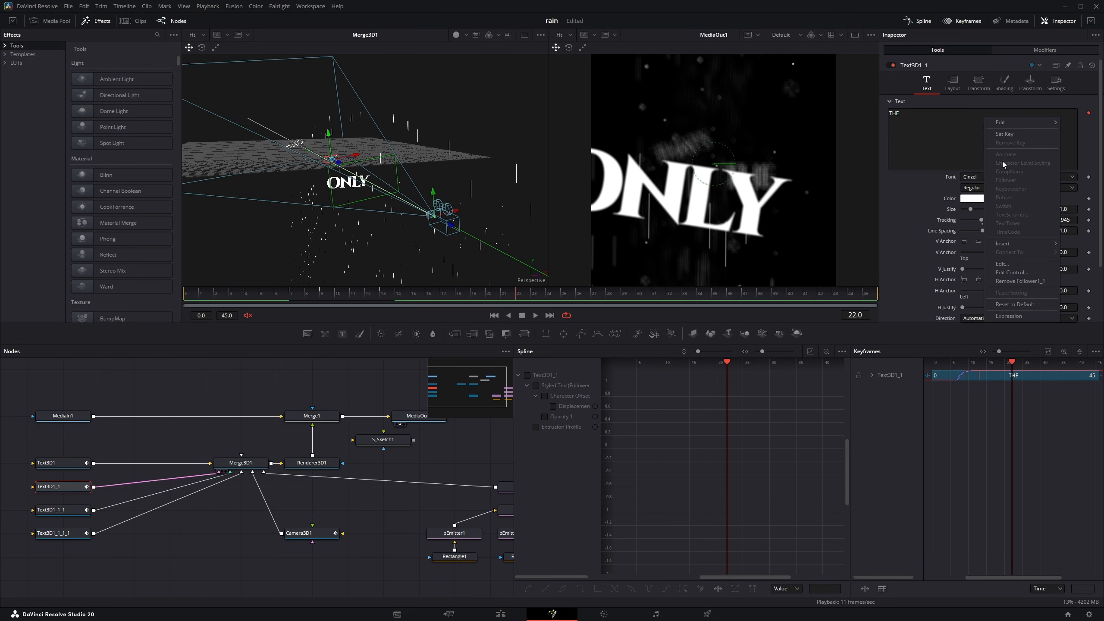
{"action": "left_click", "coordinate": [1035, 50]}
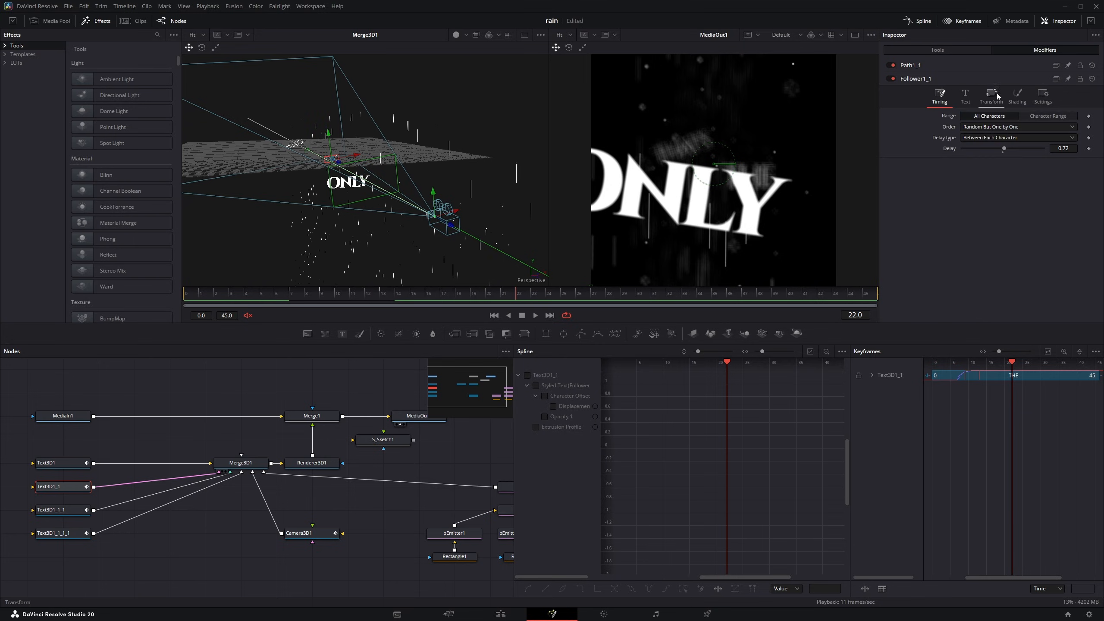
{"action": "left_click", "coordinate": [991, 97]}
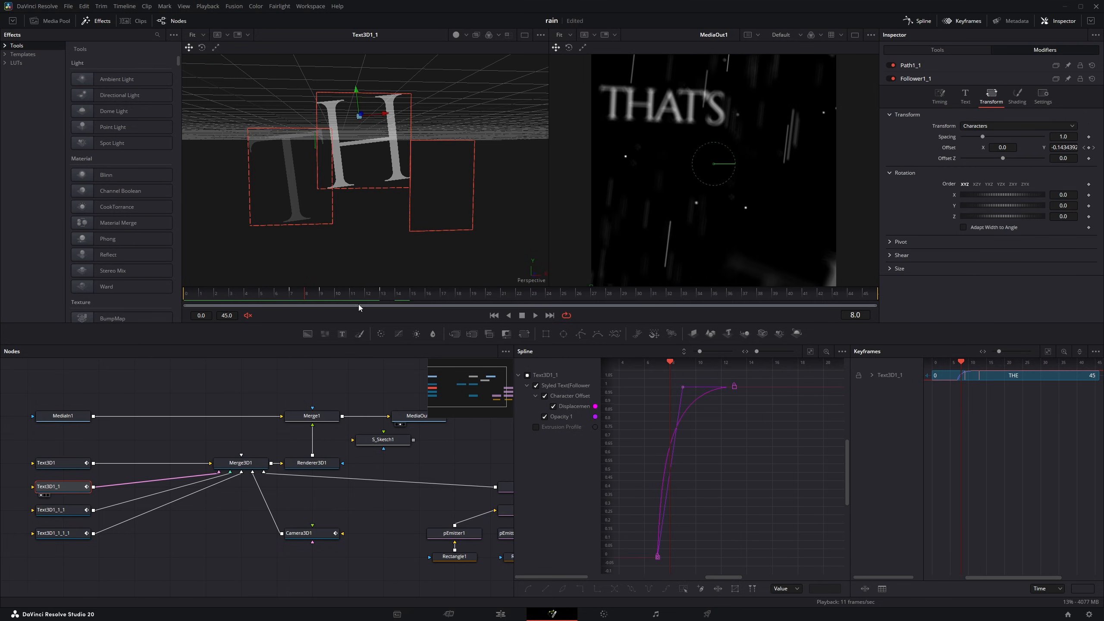
- Show the timing settings of Text3D1_1's Follower1_1 modifier and scrub through the letter-by-letter animation
{"action": "left_click_drag", "start_coordinate": [359, 294], "coordinate": [400, 297]}
{"action": "left_click", "coordinate": [953, 68]}
{"action": "left_click", "coordinate": [955, 66]}
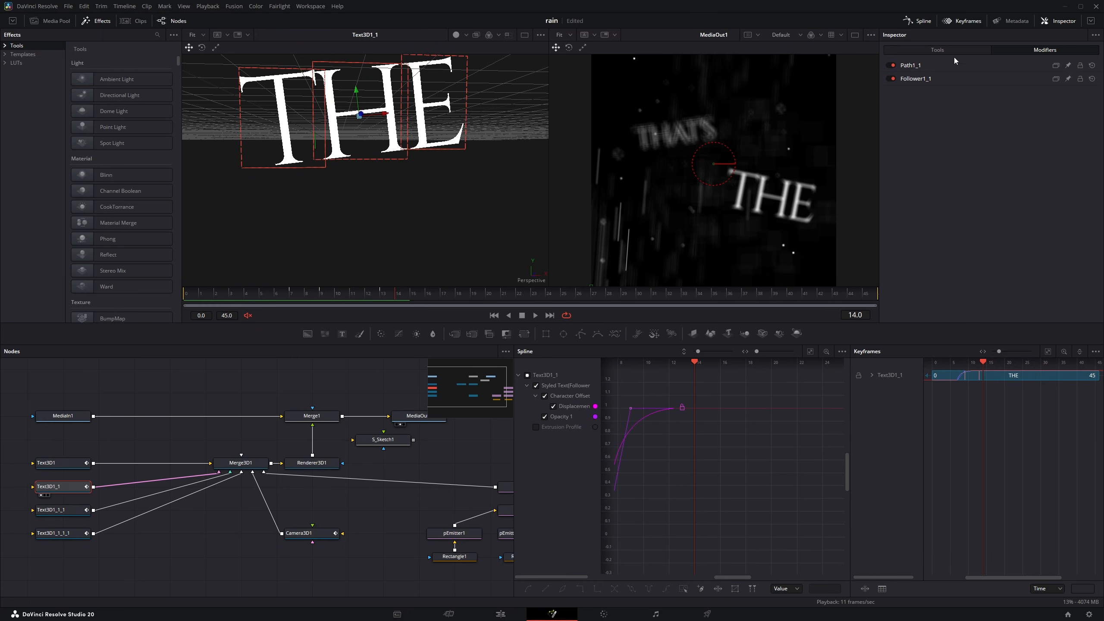
{"action": "left_click", "coordinate": [956, 79]}
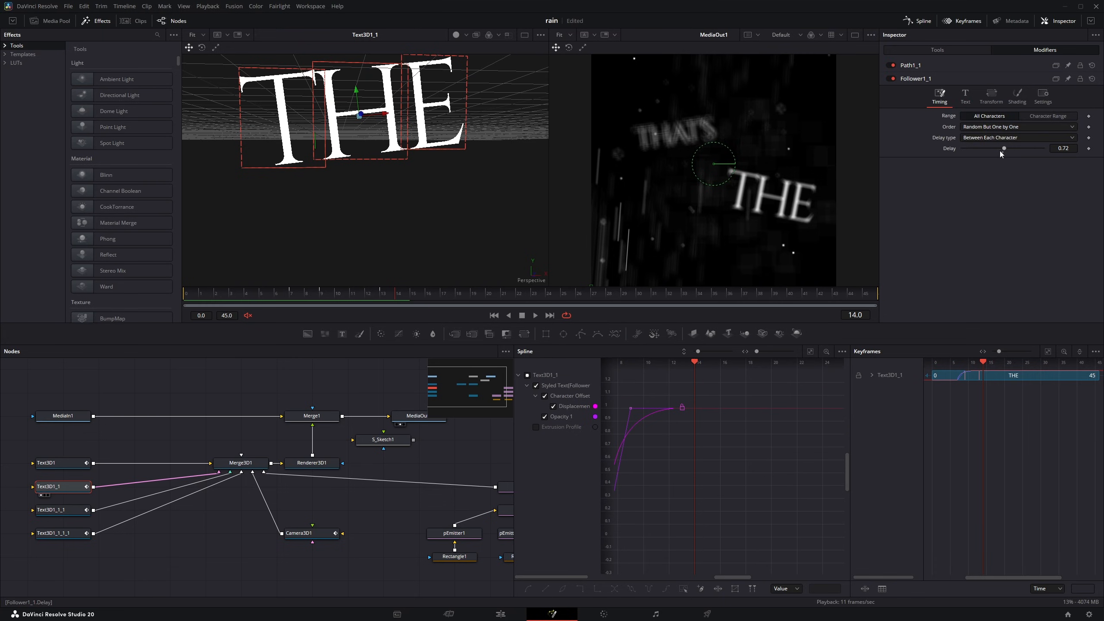
{"action": "left_click_drag", "start_coordinate": [342, 296], "coordinate": [521, 303]}
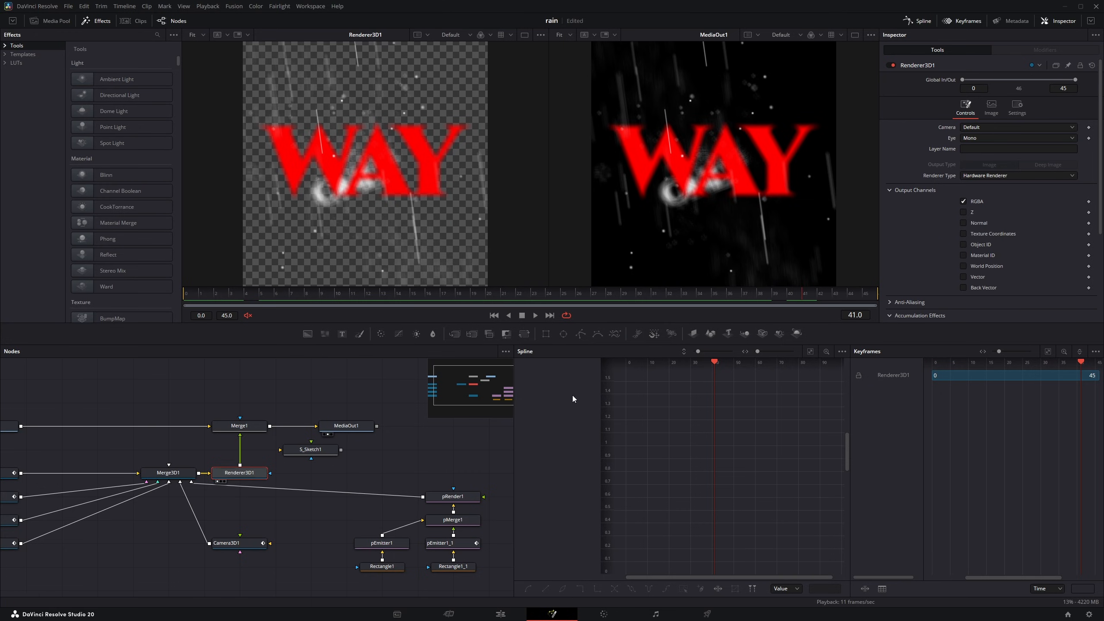
- Review Renderer3D1's renderer type options and its accumulation effects settings
{"action": "left_click", "coordinate": [990, 176]}
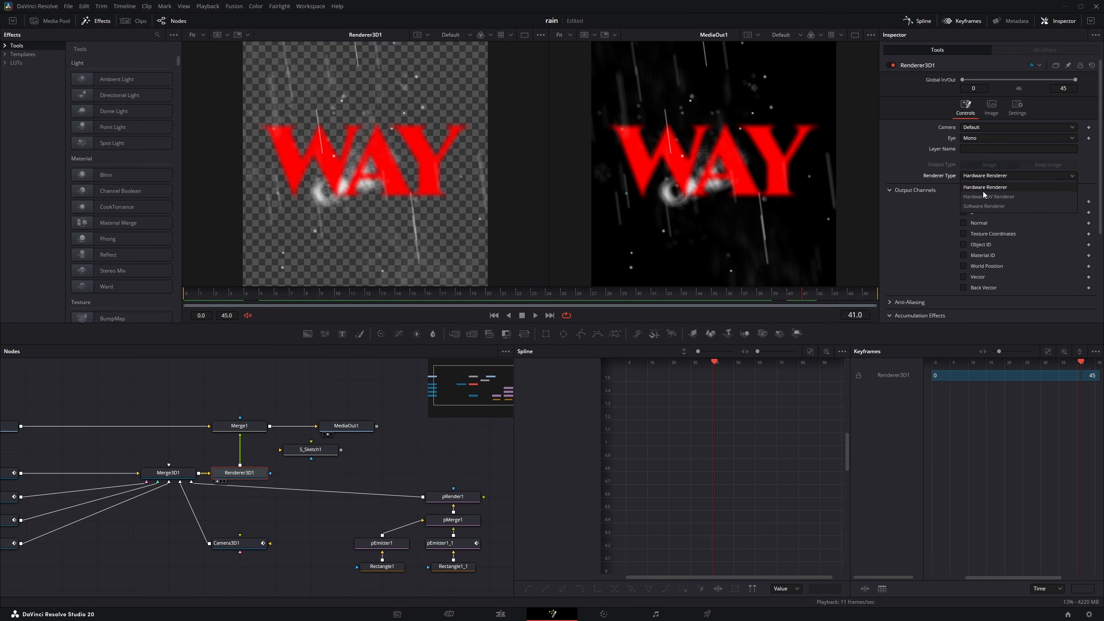
{"action": "left_click", "coordinate": [983, 192]}
{"action": "scroll", "coordinate": [939, 228], "scroll_direction": "down", "scroll_amount": 5}
{"action": "left_click", "coordinate": [890, 186]}
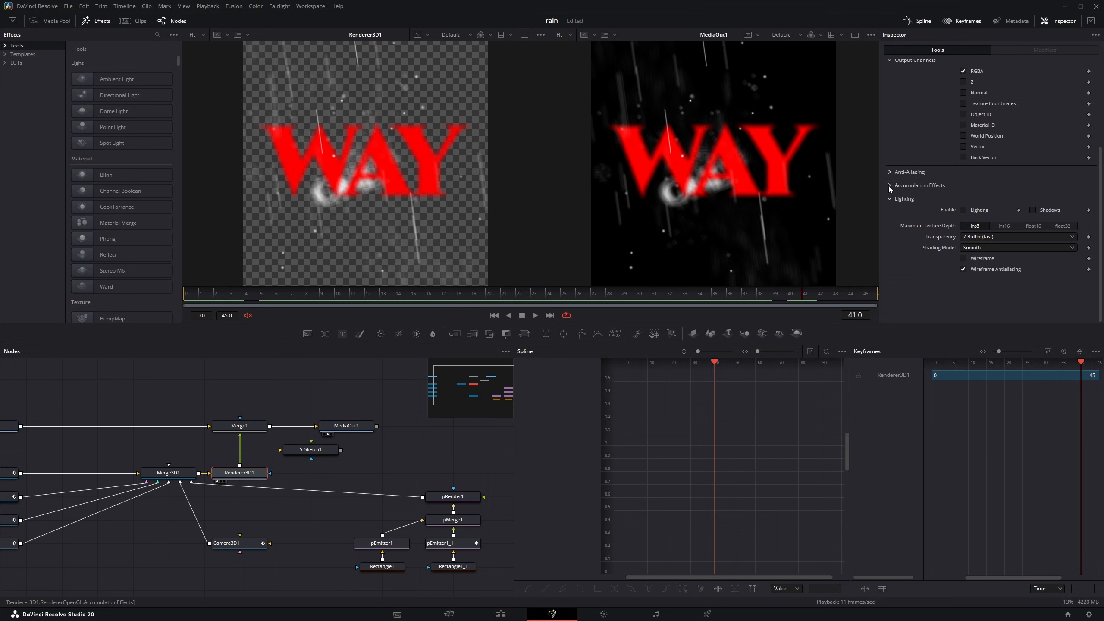
{"action": "left_click", "coordinate": [888, 186]}
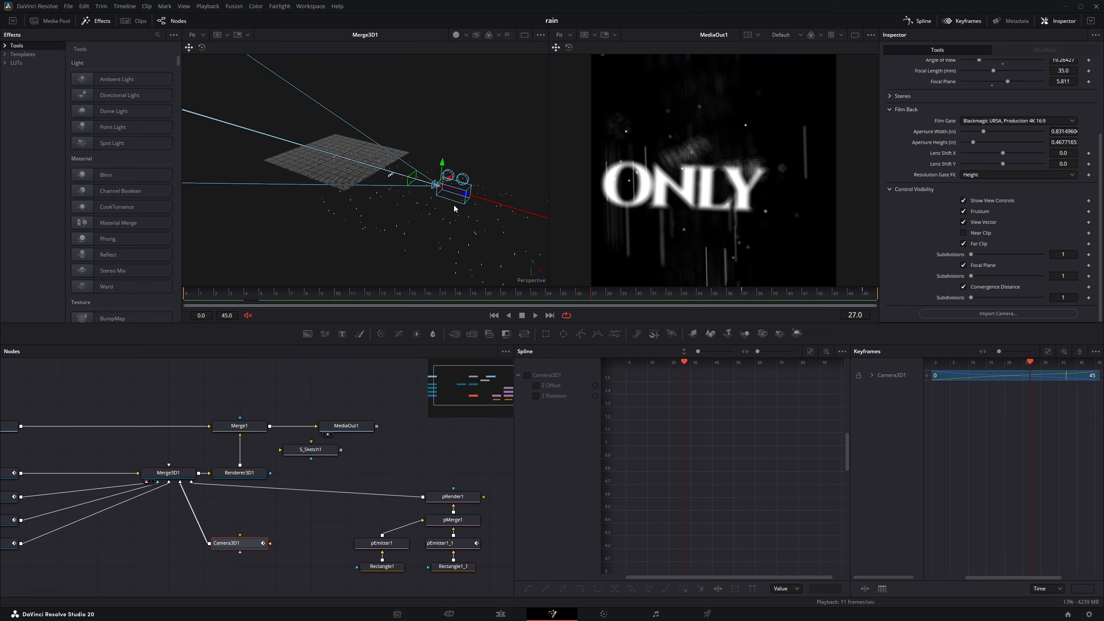
- Examine Camera3D1 and the text arranged in front of it in Merge3D1's 3D scene at different frames
{"action": "scroll", "coordinate": [453, 205], "scroll_direction": "up", "scroll_amount": 3}
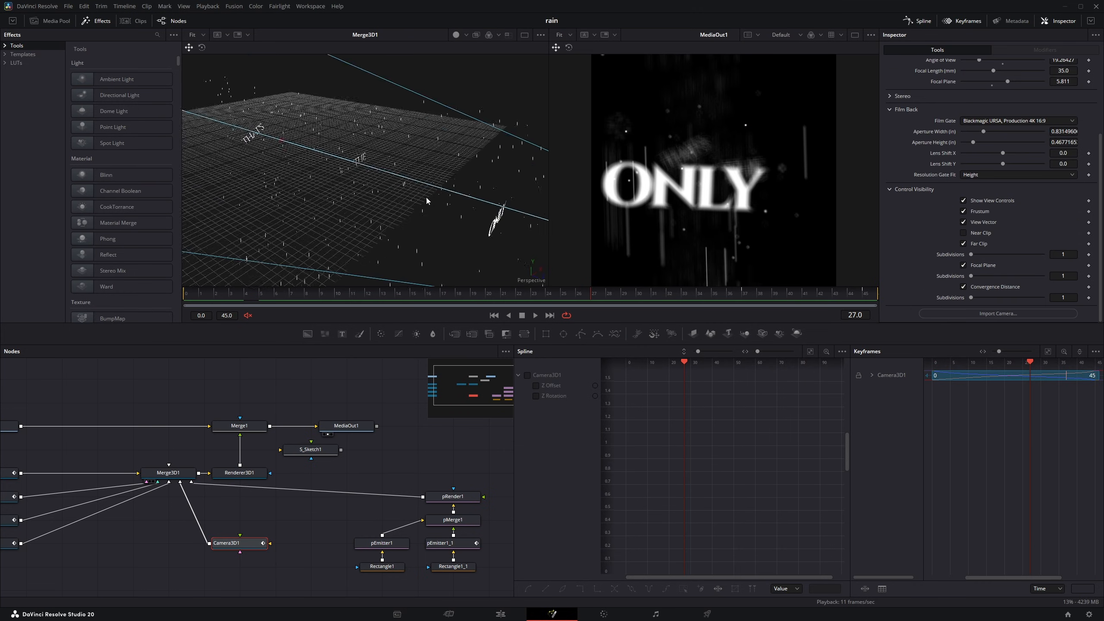
{"action": "scroll", "coordinate": [426, 197], "scroll_direction": "down", "scroll_amount": 3}
{"action": "left_click_drag", "start_coordinate": [509, 191], "coordinate": [456, 213]}
{"action": "left_click", "coordinate": [305, 295]}
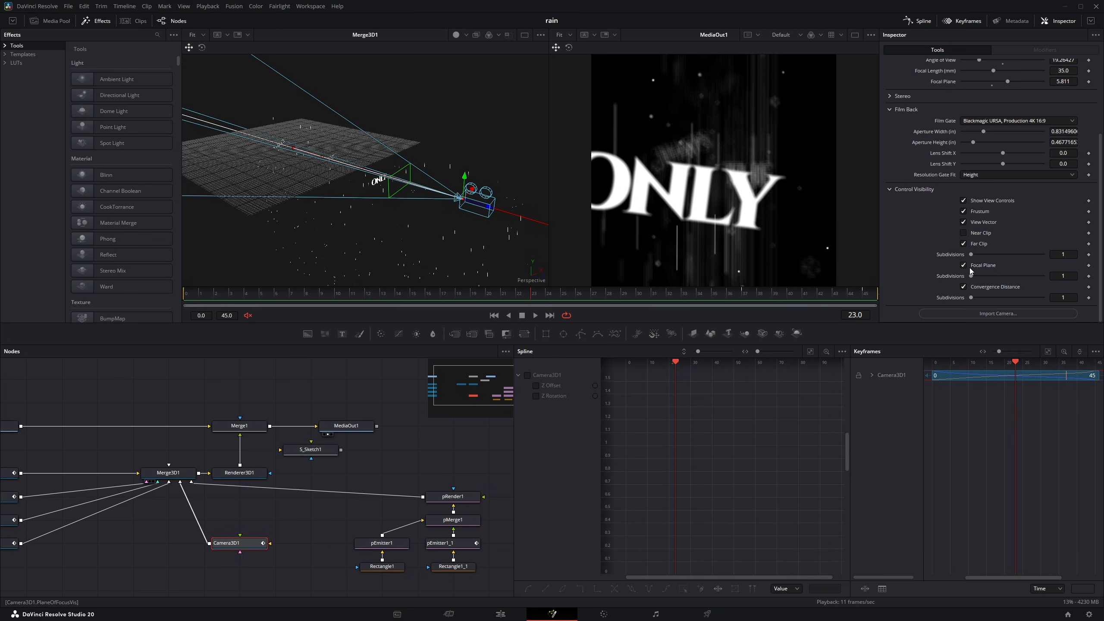
- Try shifting Camera3D1's focal plane distance around the word ONLY, and undo the change
{"action": "scroll", "coordinate": [405, 199], "scroll_direction": "up", "scroll_amount": 3}
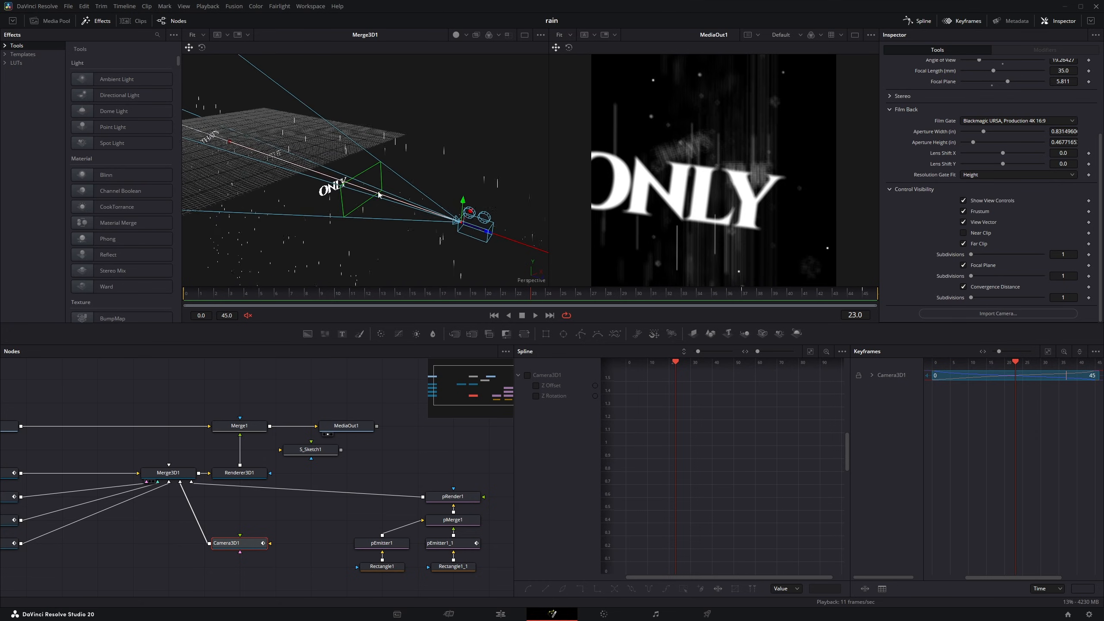
{"action": "left_click_drag", "start_coordinate": [434, 292], "coordinate": [486, 293]}
{"action": "scroll", "coordinate": [999, 187], "scroll_direction": "up", "scroll_amount": 3}
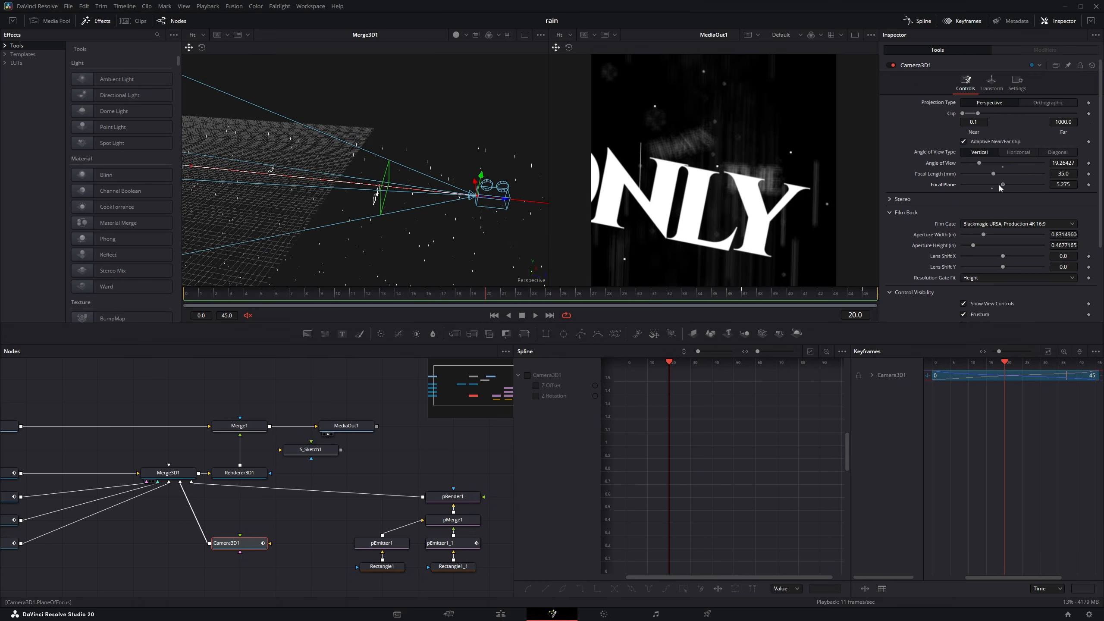
{"action": "left_click_drag", "start_coordinate": [1007, 185], "coordinate": [1036, 186]}
{"action": "key", "text": "ctrl+z"}
- Play the camera move from near the start and scrub back to examine the focus on the word ONLY
{"action": "left_click_drag", "start_coordinate": [486, 295], "coordinate": [200, 299]}
{"action": "key", "text": "space"}
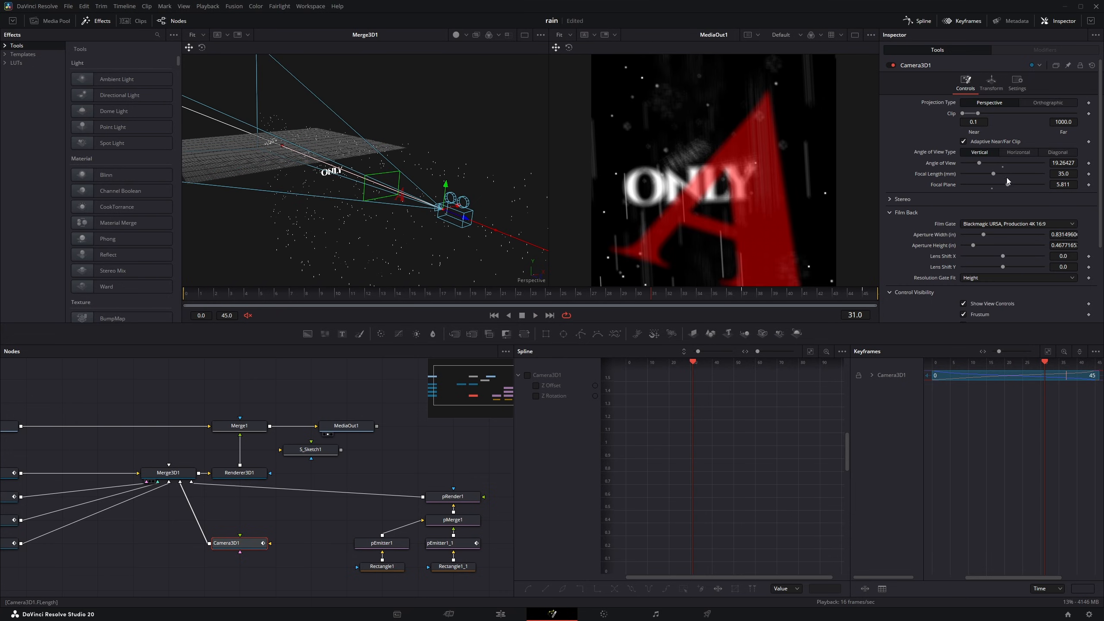
{"action": "left_click_drag", "start_coordinate": [539, 294], "coordinate": [473, 294]}
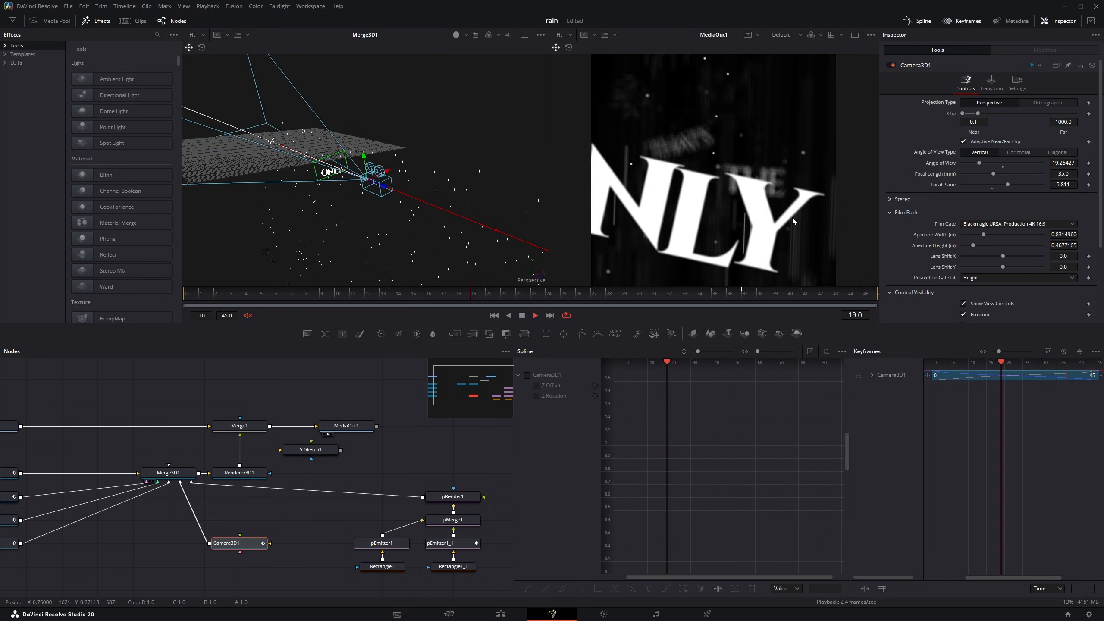
{"action": "key", "text": "space"}
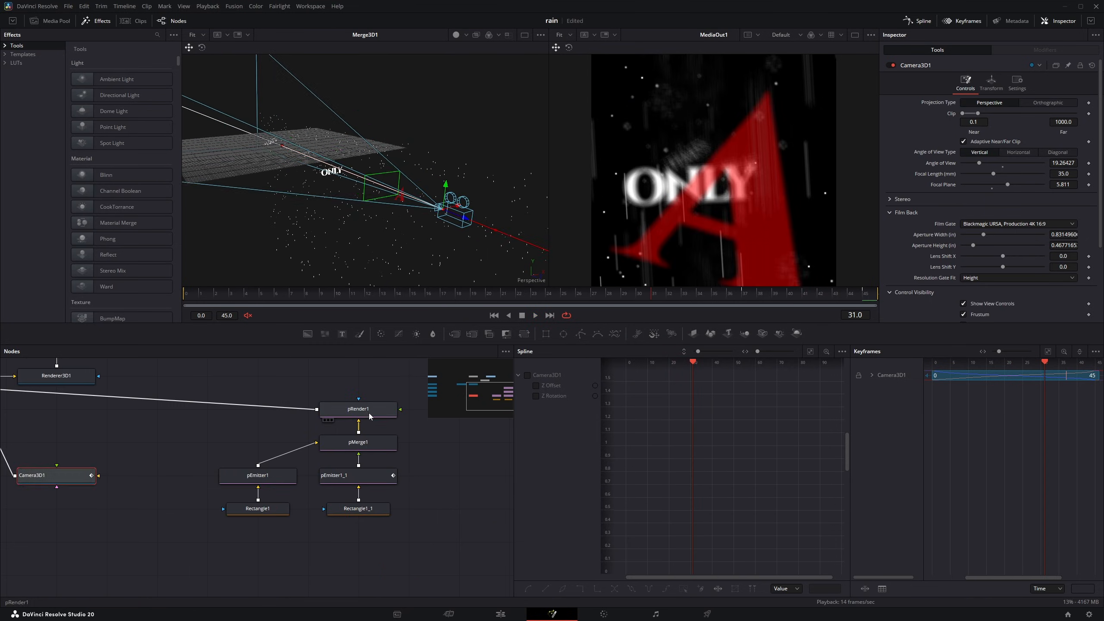
- View pRender1's particle scene with pEmitter1 selected, and move the Rectangle1 node further below pEmitter1 in the node graph
{"action": "left_click_drag", "start_coordinate": [370, 416], "coordinate": [407, 197]}
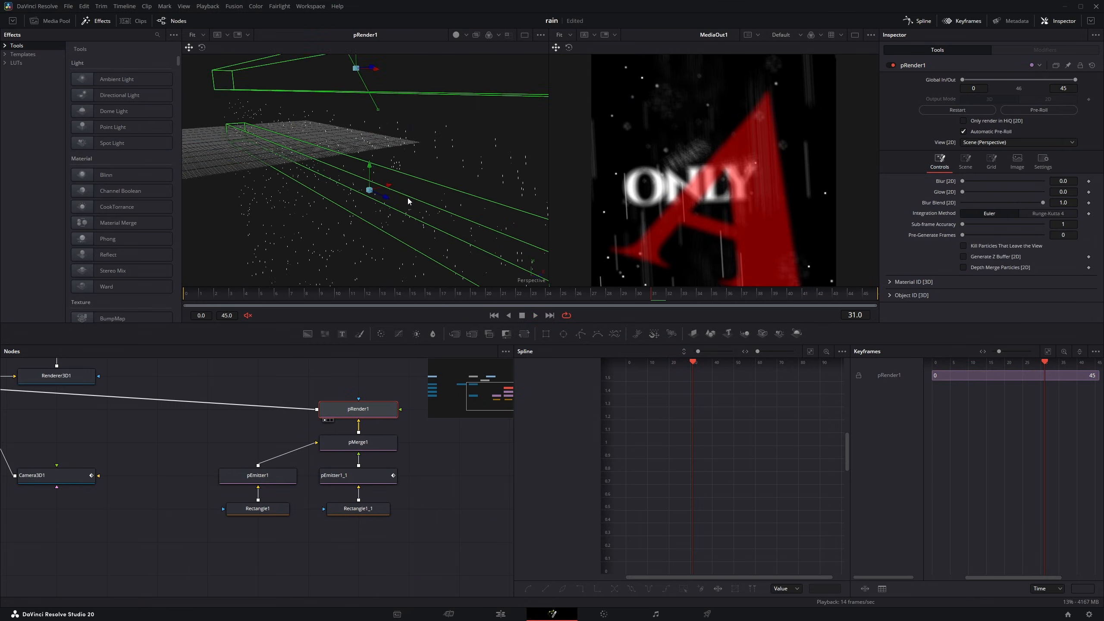
{"action": "left_click", "coordinate": [273, 475]}
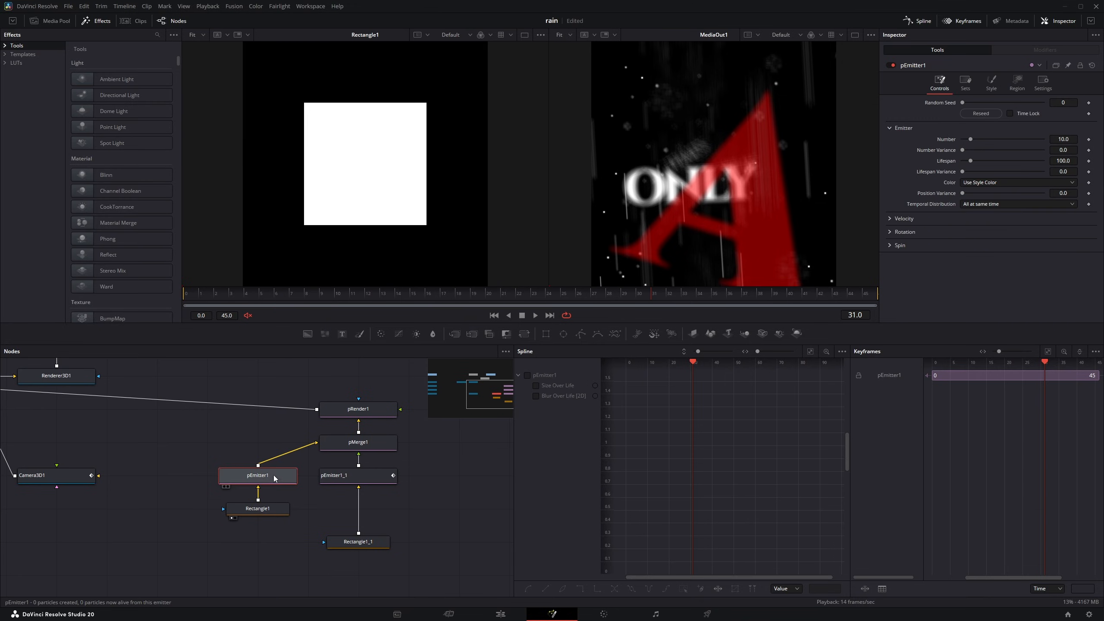
{"action": "key", "text": "1"}
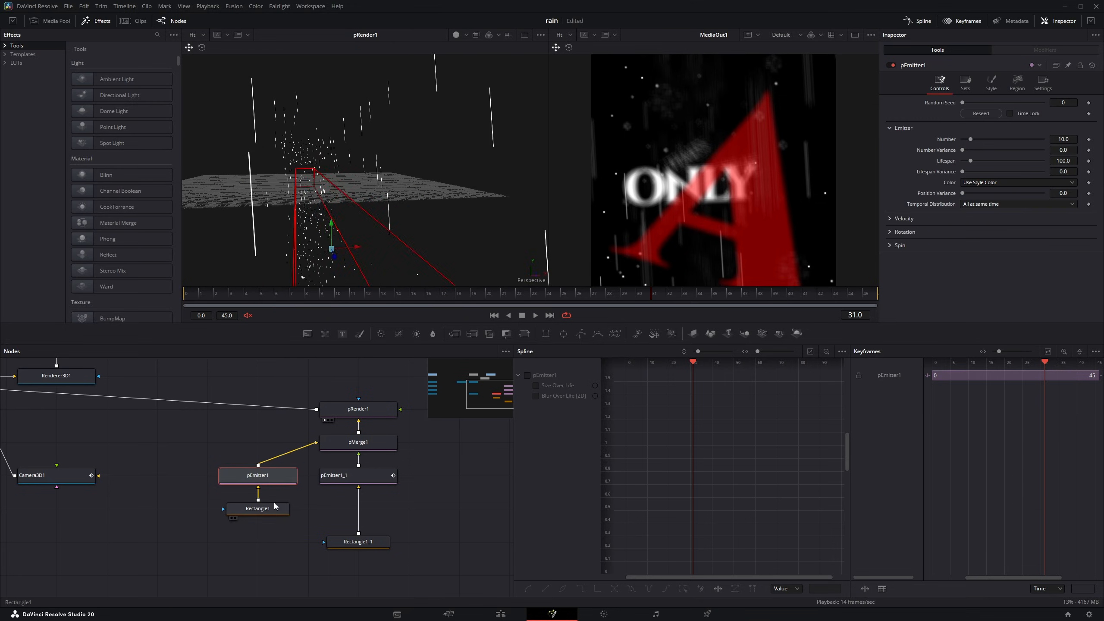
{"action": "left_click_drag", "start_coordinate": [274, 503], "coordinate": [274, 537]}
{"action": "key", "text": "1"}
{"action": "scroll", "coordinate": [370, 172], "scroll_direction": "down", "scroll_amount": 1}
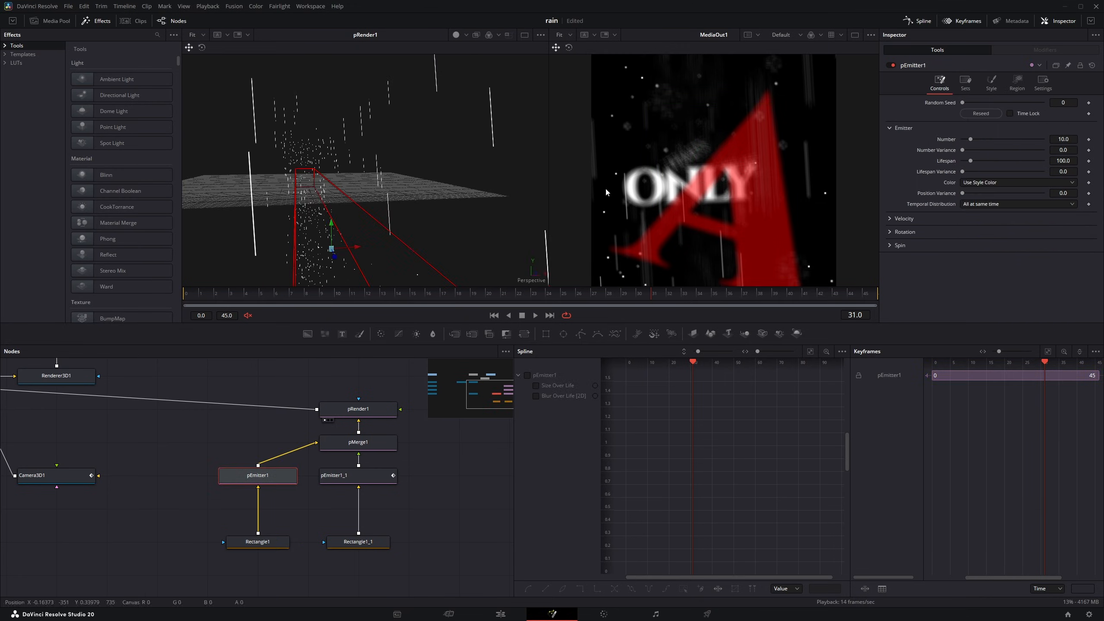
- Examine pEmitter1's small square particles up close in the final image, scrubbing and playing the animation
{"action": "scroll", "coordinate": [604, 169], "scroll_direction": "up", "scroll_amount": 4}
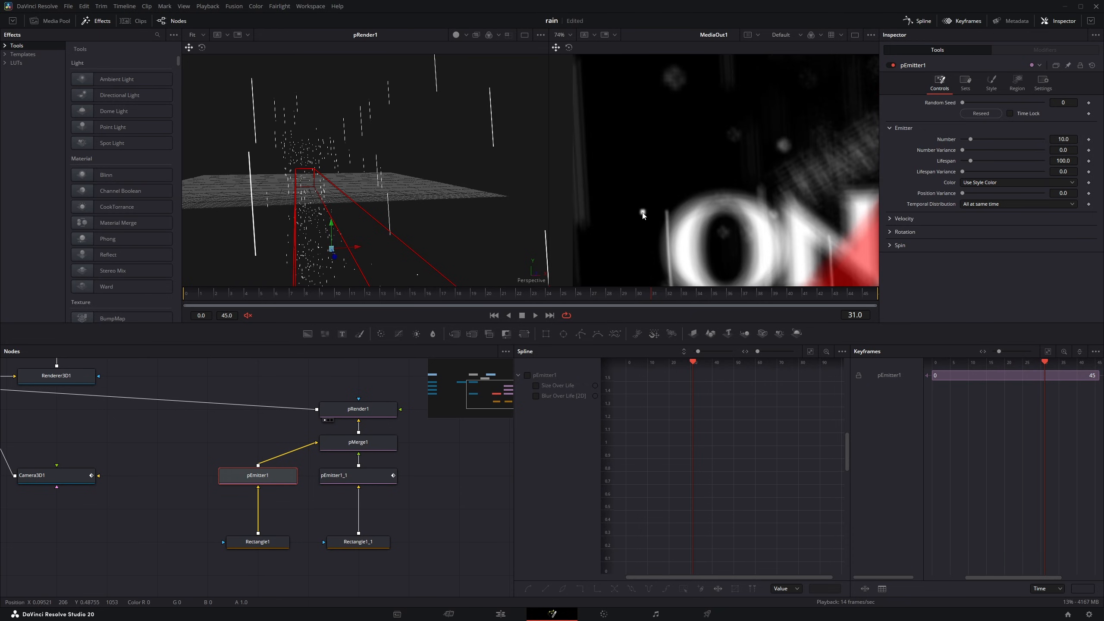
{"action": "scroll", "coordinate": [650, 137], "scroll_direction": "down", "scroll_amount": 2}
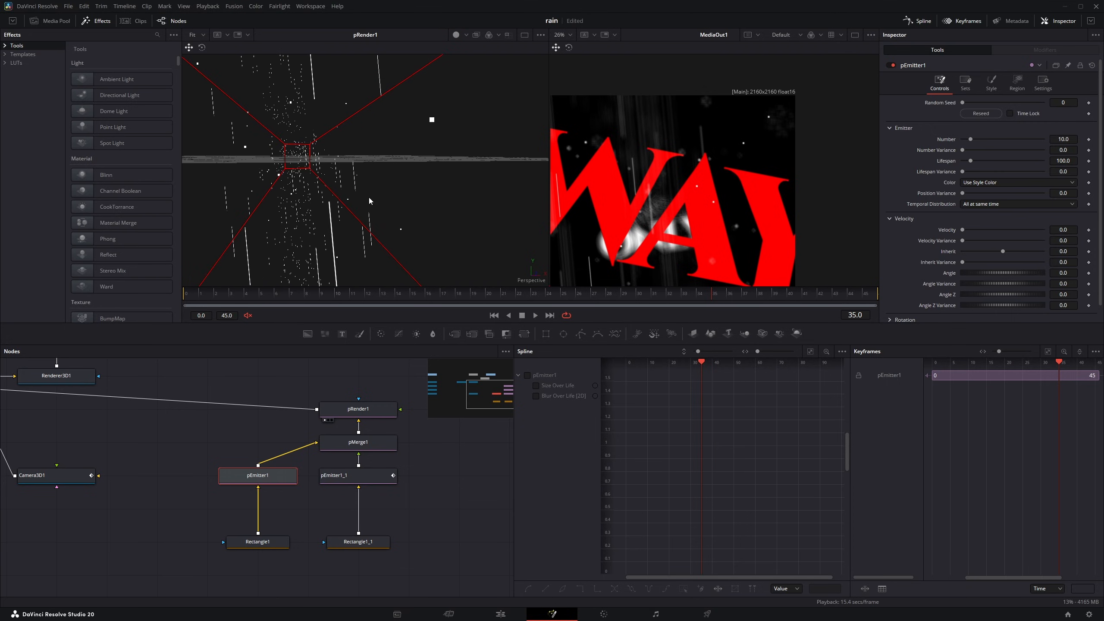
{"action": "left_click_drag", "start_coordinate": [313, 292], "coordinate": [707, 286]}
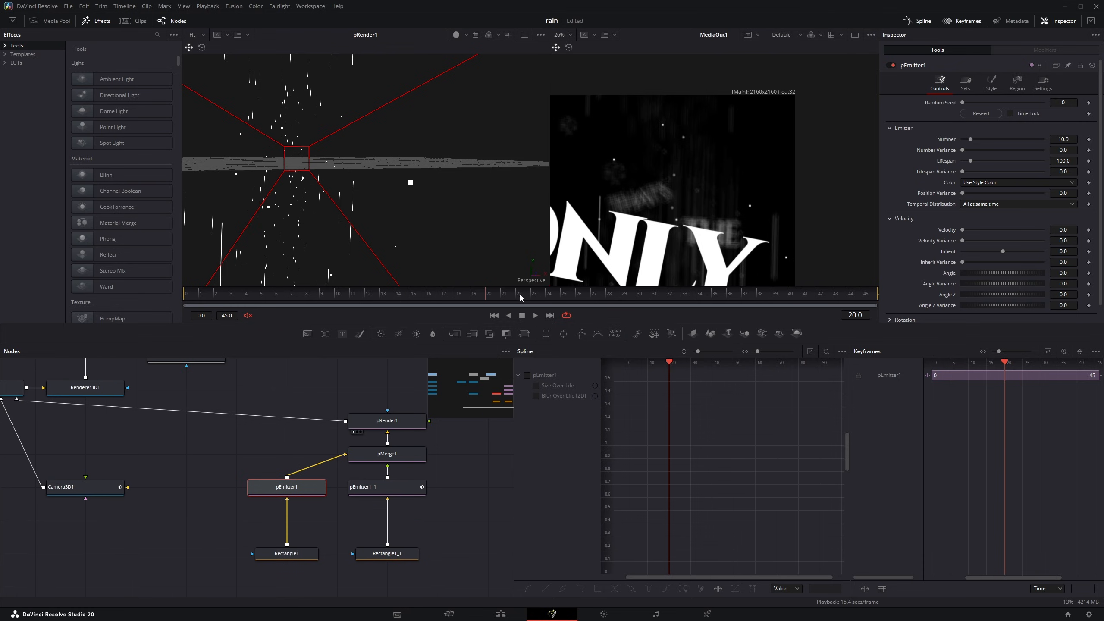
{"action": "key", "text": "space"}
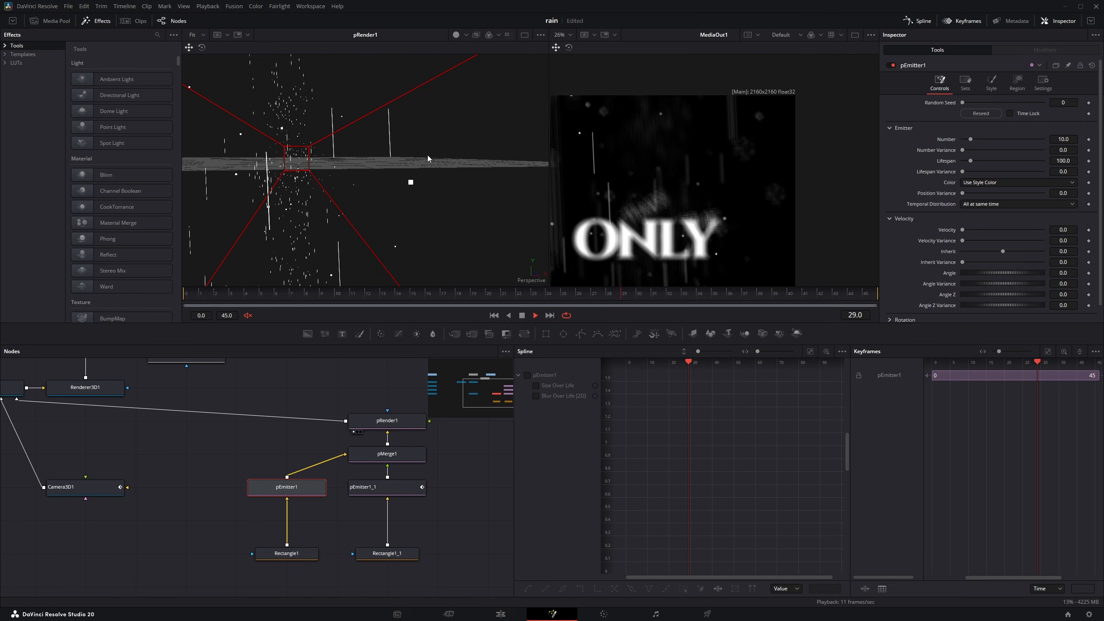
{"action": "key", "text": "space"}
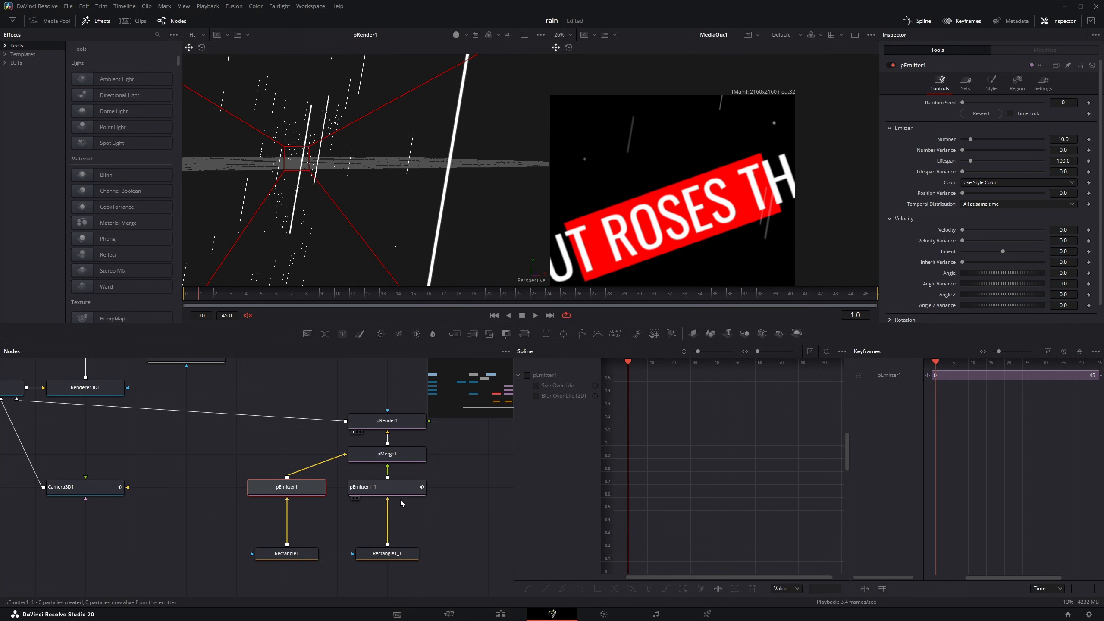
- View the thin Rectangle1_1 shape and pEmitter1_1's velocity settings, and play the rain particle animation
{"action": "left_click", "coordinate": [408, 487]}
{"action": "left_click_drag", "start_coordinate": [388, 555], "coordinate": [480, 206]}
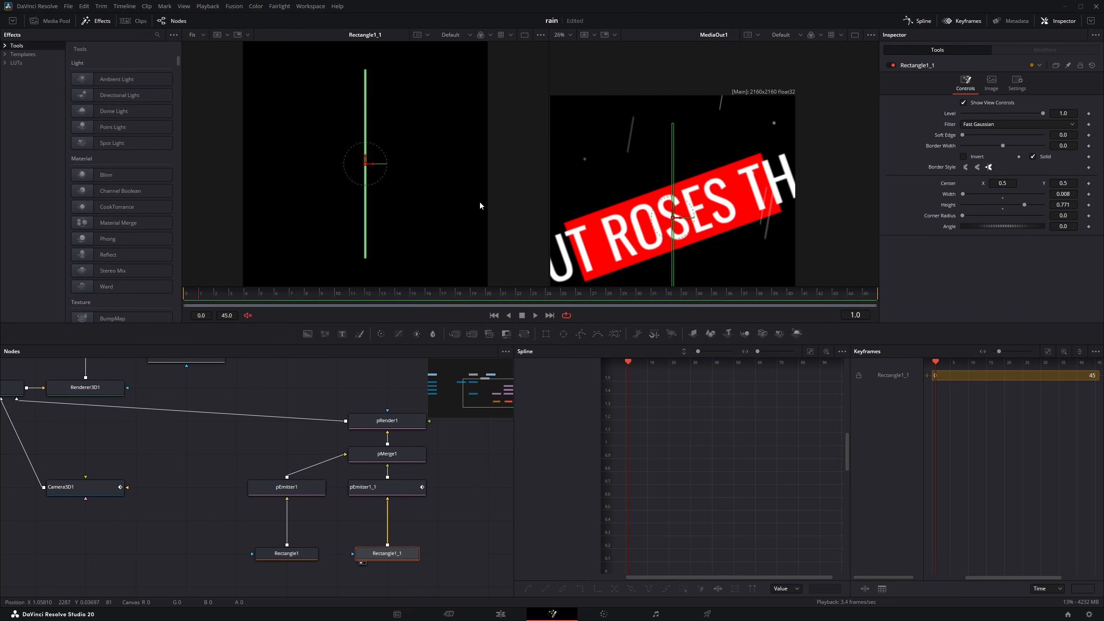
{"action": "left_click", "coordinate": [378, 101]}
{"action": "left_click", "coordinate": [409, 489]}
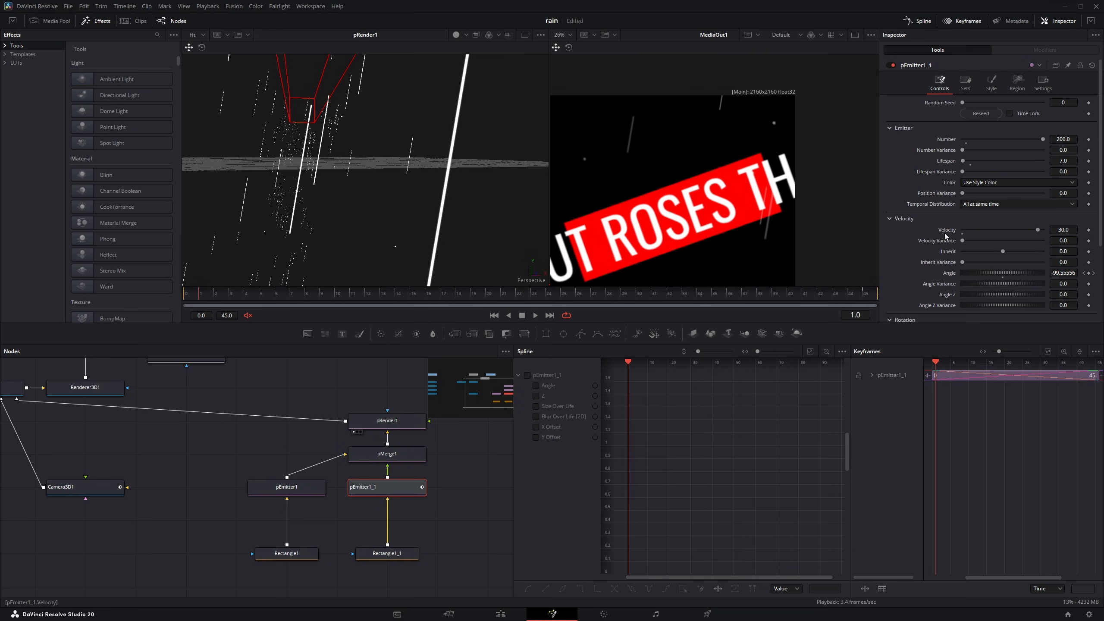
{"action": "left_click_drag", "start_coordinate": [583, 288], "coordinate": [672, 295]}
{"action": "key", "text": "space"}
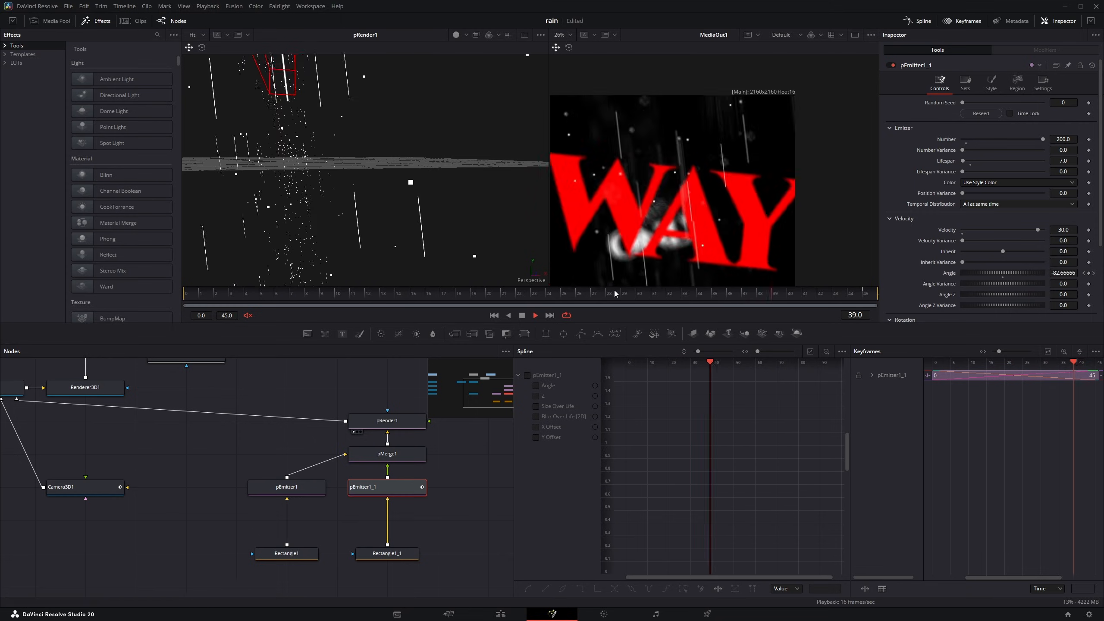
- Compare the outputs of MediaOut1, Merge1 and Renderer3D1, and play the rendered scene
{"action": "left_click", "coordinate": [406, 429]}
{"action": "left_click_drag", "start_coordinate": [219, 376], "coordinate": [307, 450]}
{"action": "left_click", "coordinate": [302, 396]}
{"action": "left_click", "coordinate": [185, 461]}
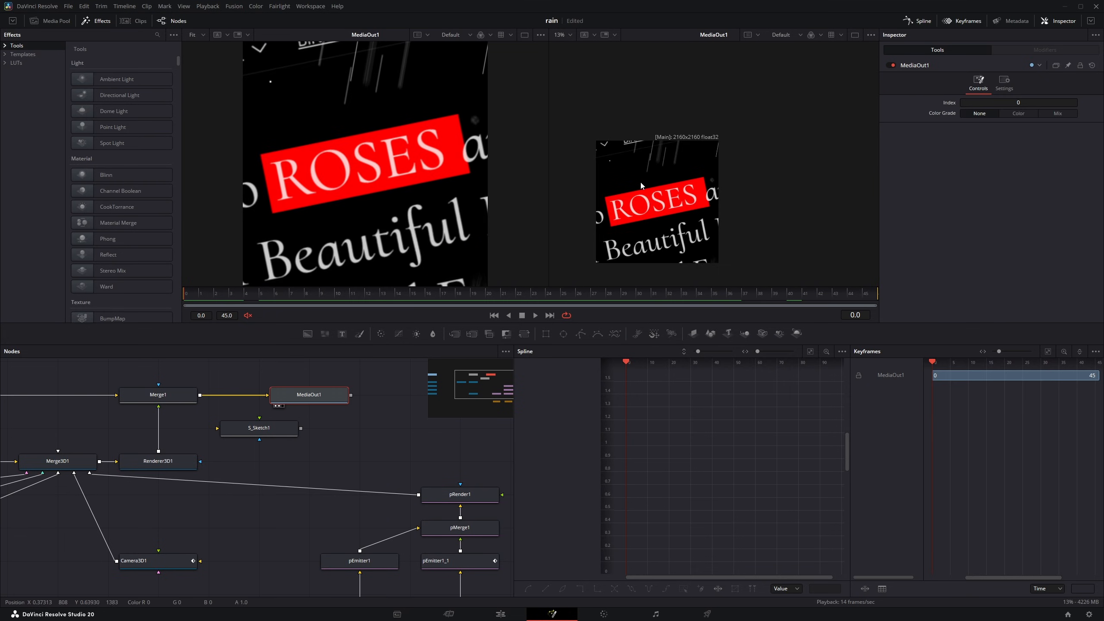
{"action": "left_click_drag", "start_coordinate": [648, 202], "coordinate": [655, 185]}
{"action": "left_click", "coordinate": [168, 396]}
{"action": "left_click", "coordinate": [173, 460]}
{"action": "key", "text": "1"}
{"action": "key", "text": "space"}
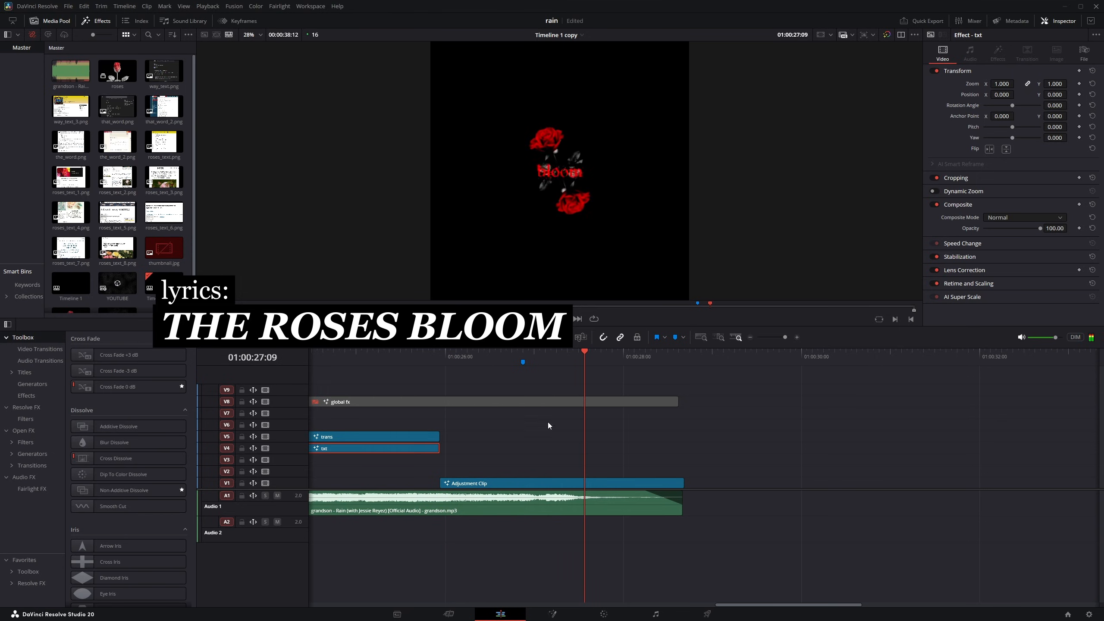
- Open the Adjustment Clip on track V1 from the "the roses bloom" lyric section in Fusion
{"action": "left_click", "coordinate": [501, 354]}
{"action": "left_click", "coordinate": [510, 483]}
{"action": "key", "text": "shift+5"}
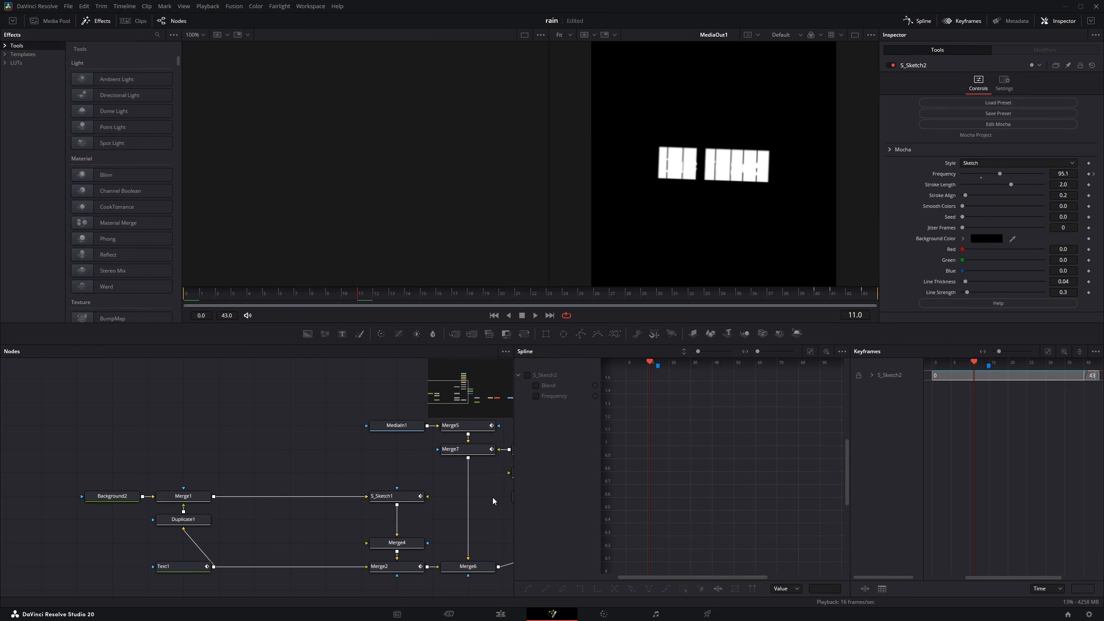
- View the Text1 node's "the roses" title and display all its animation curves in the spline editor
{"action": "left_click", "coordinate": [185, 565]}
{"action": "key", "text": "1"}
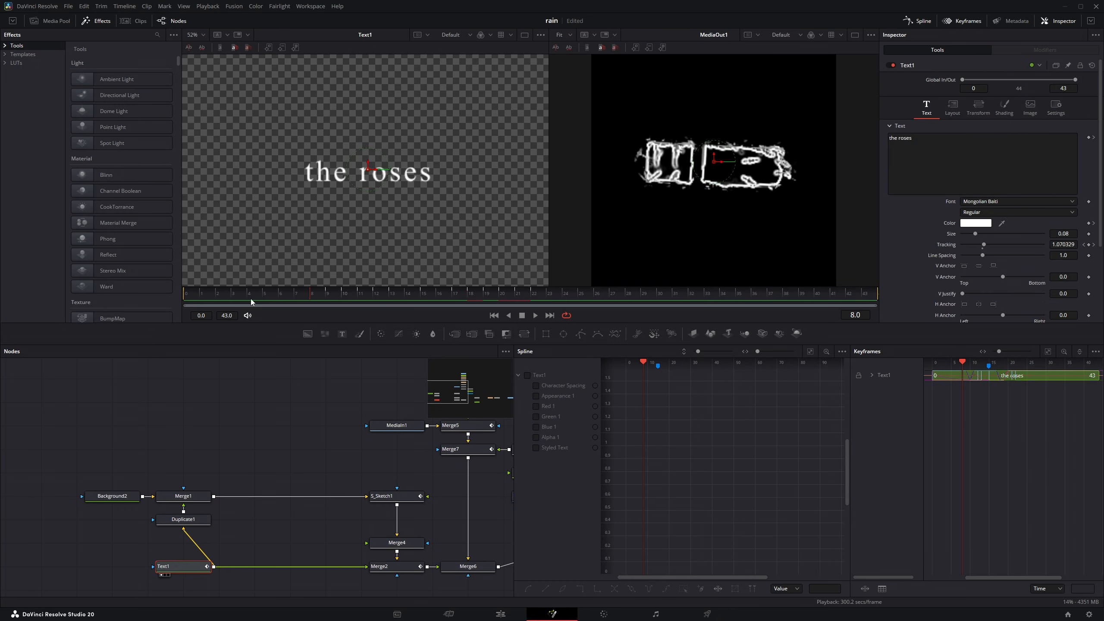
{"action": "scroll", "coordinate": [362, 244], "scroll_direction": "down", "scroll_amount": 2}
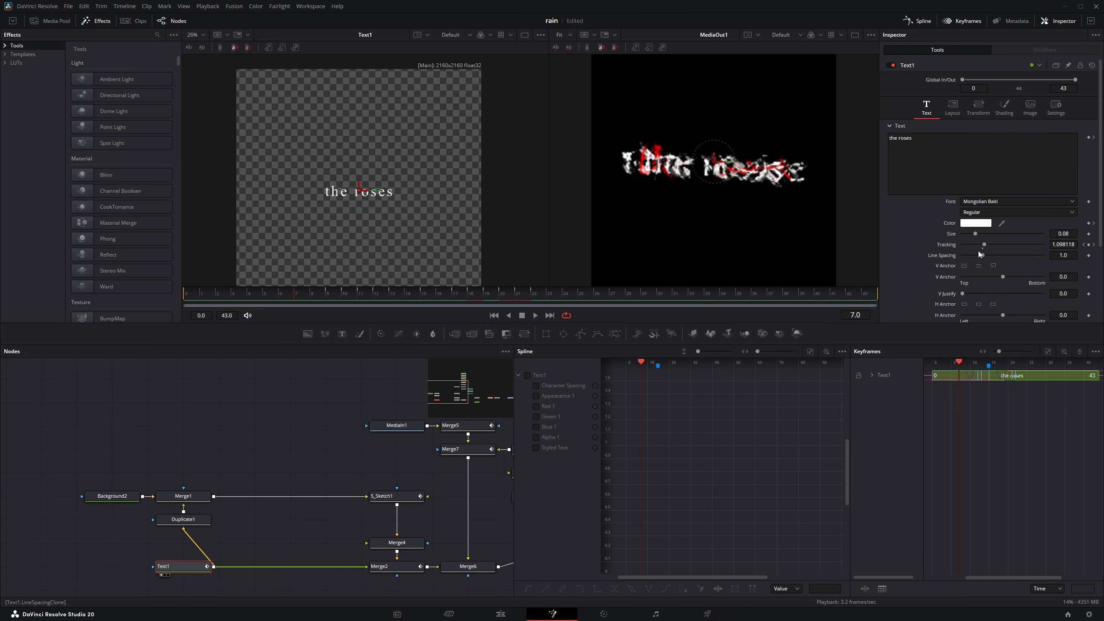
{"action": "left_click", "coordinate": [528, 374]}
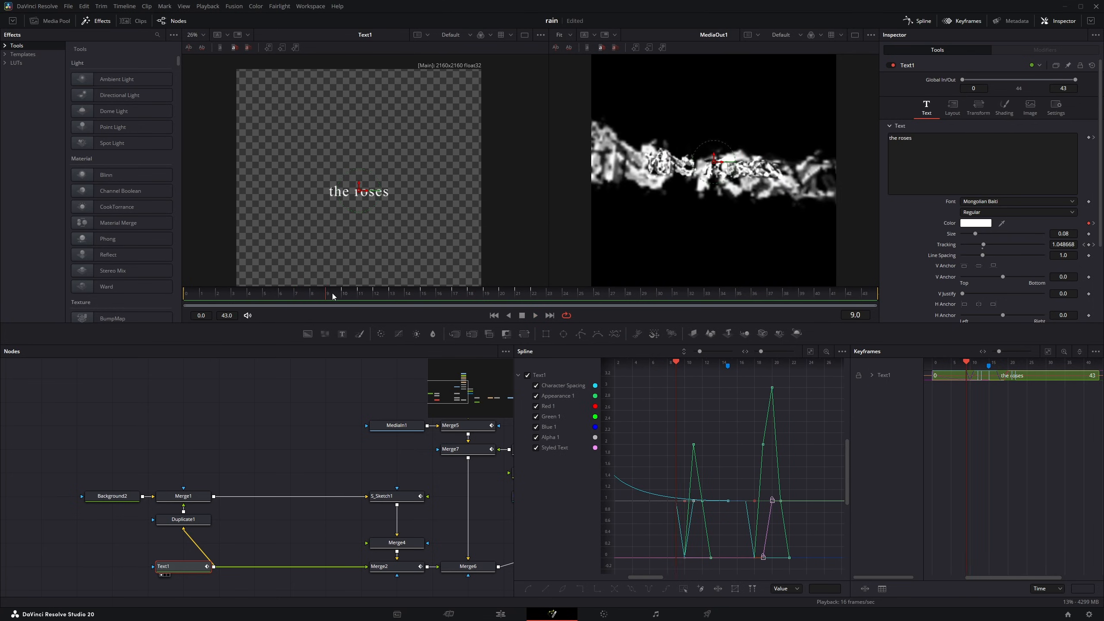
- Inspect Text1's shading settings and styled text keyframes, and play the text change
{"action": "left_click", "coordinate": [1009, 110]}
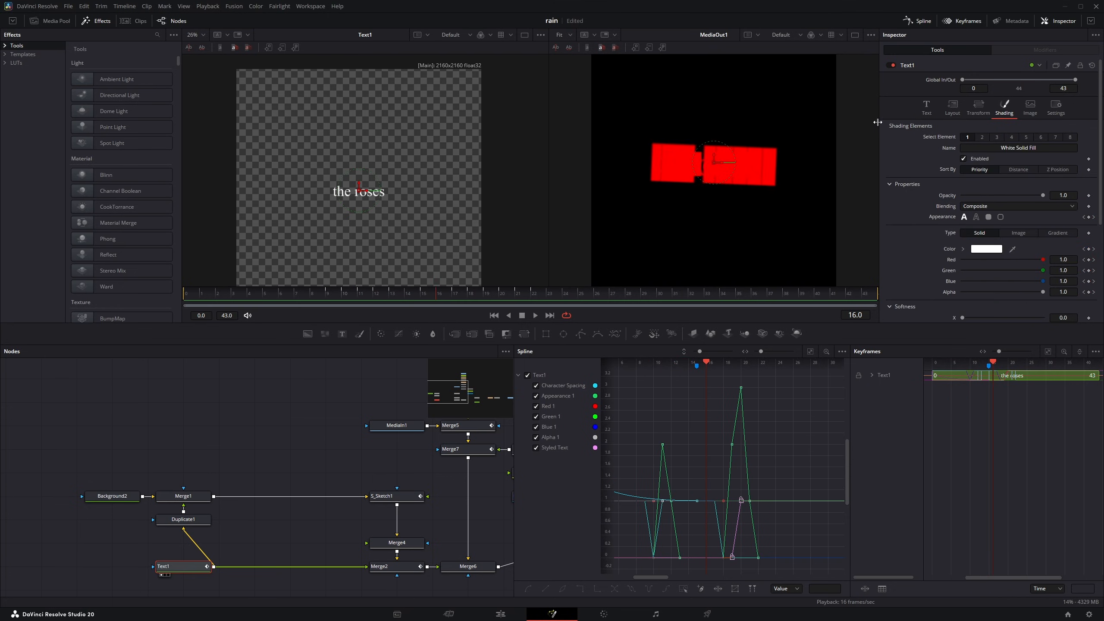
{"action": "left_click", "coordinate": [922, 109]}
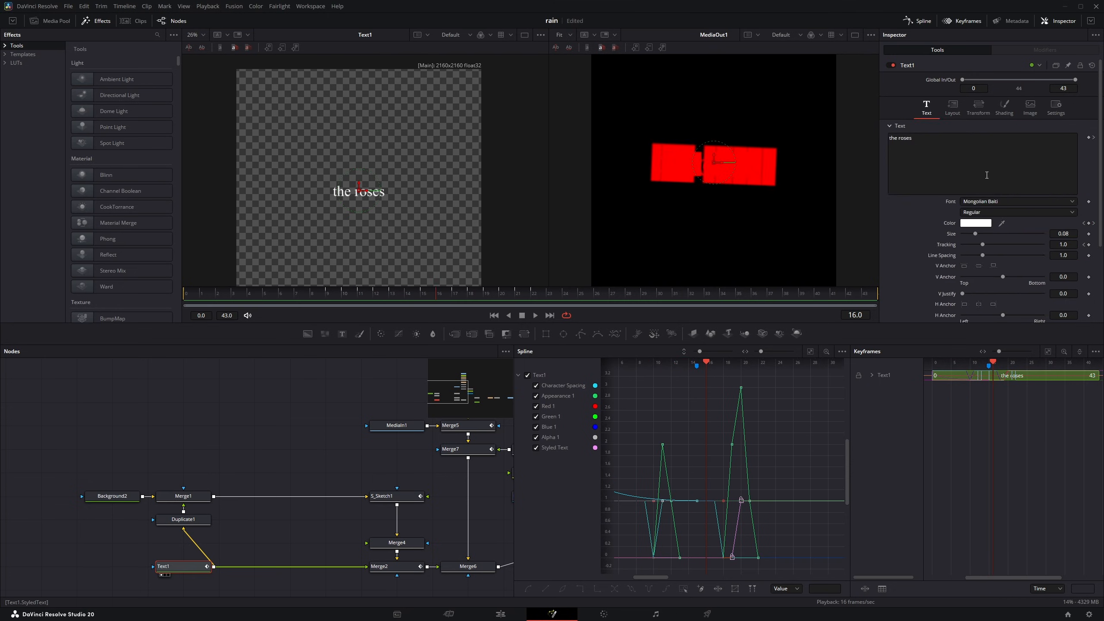
{"action": "left_click", "coordinate": [1083, 137]}
{"action": "left_click", "coordinate": [1094, 137]}
{"action": "left_click_drag", "start_coordinate": [516, 294], "coordinate": [444, 296]}
{"action": "key", "text": "space"}
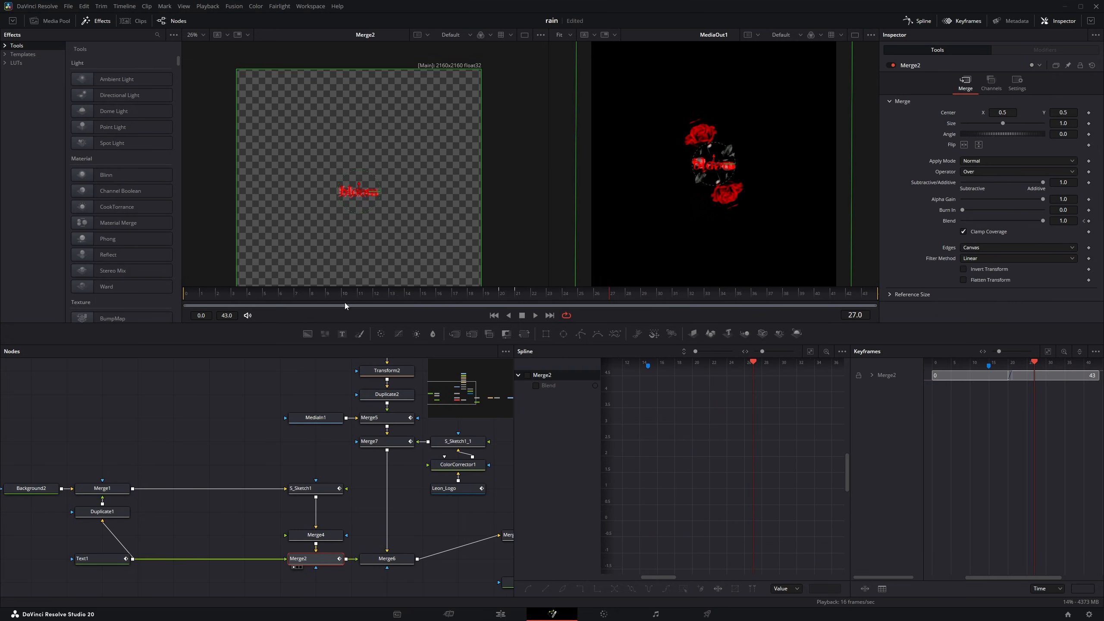
- Play Merge2's combined text effect from an early frame
{"action": "left_click", "coordinate": [247, 297]}
{"action": "key", "text": "space"}
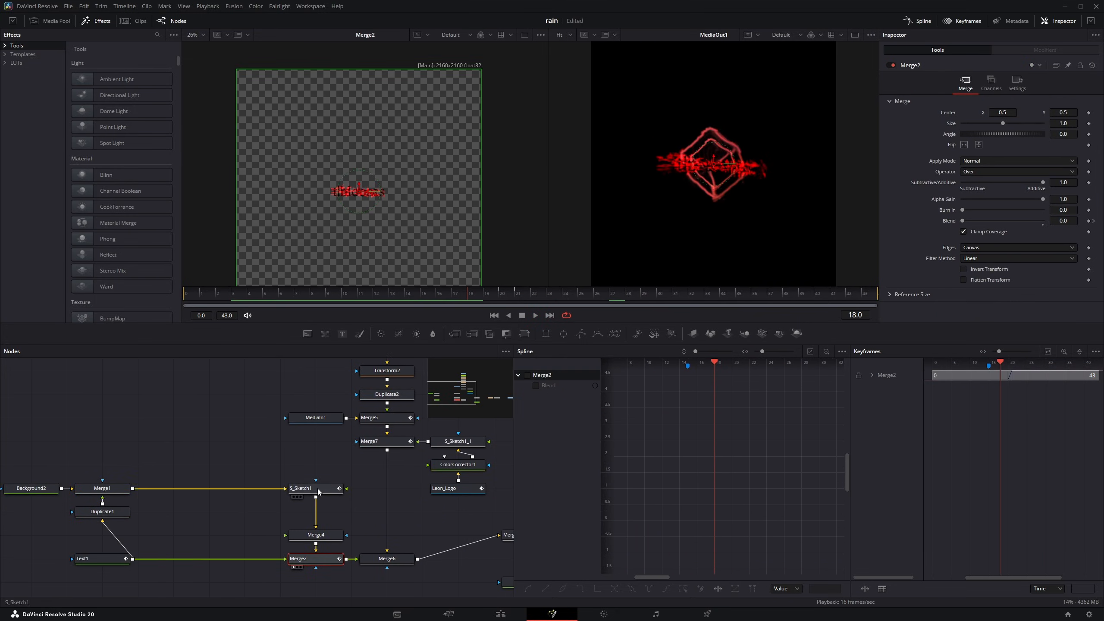
- View the outputs of S_Sketch1, Merge6 and Merge2 to inspect the sketched text and its composite with the roses
{"action": "left_click", "coordinate": [316, 487]}
{"action": "key", "text": "1"}
{"action": "left_click", "coordinate": [387, 558]}
{"action": "left_click", "coordinate": [315, 559]}
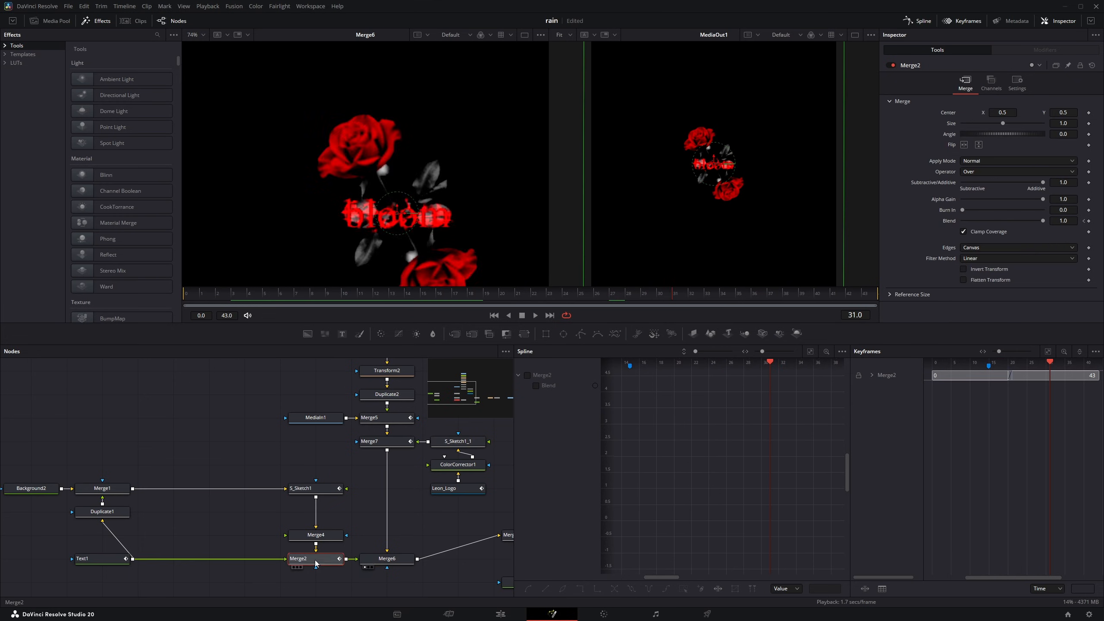
{"action": "key", "text": "1"}
- Compare the clean text from Text1 and Merge1 with the sketched results of S_Sketch1 and Merge2
{"action": "left_click_drag", "start_coordinate": [282, 512], "coordinate": [342, 496]}
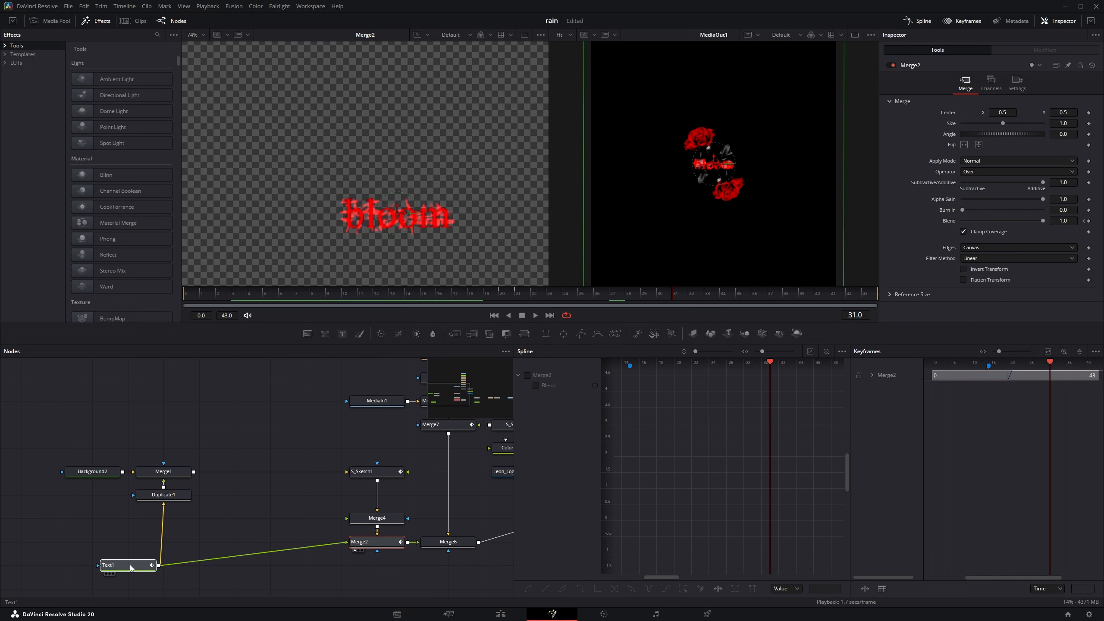
{"action": "left_click", "coordinate": [131, 566]}
{"action": "left_click", "coordinate": [373, 471]}
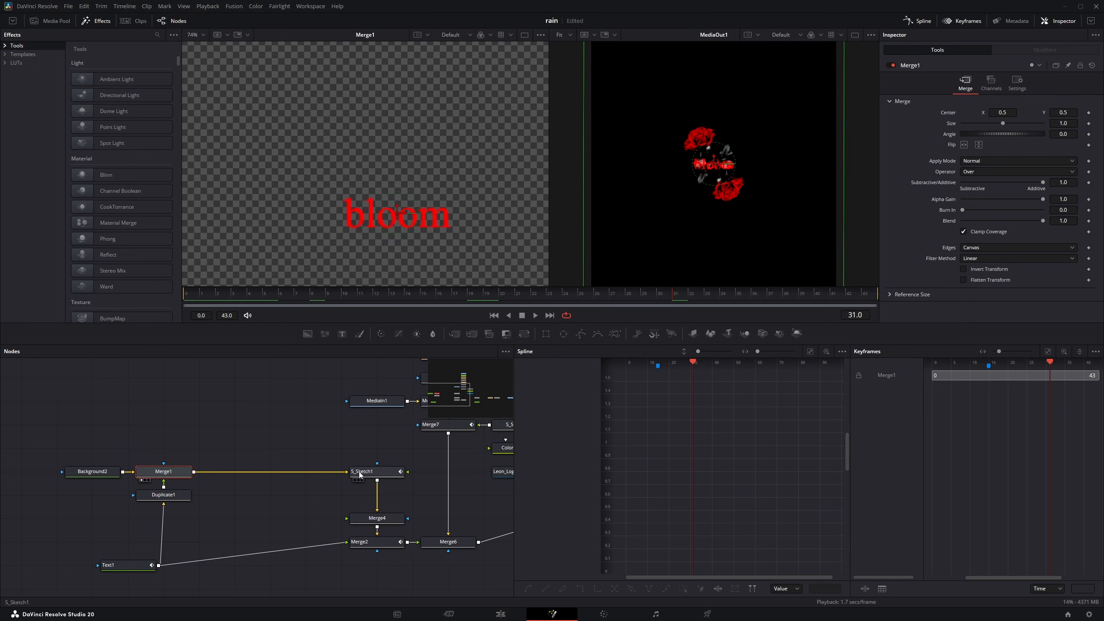
{"action": "key", "text": "1"}
{"action": "left_click", "coordinate": [370, 541]}
{"action": "key", "text": "1"}
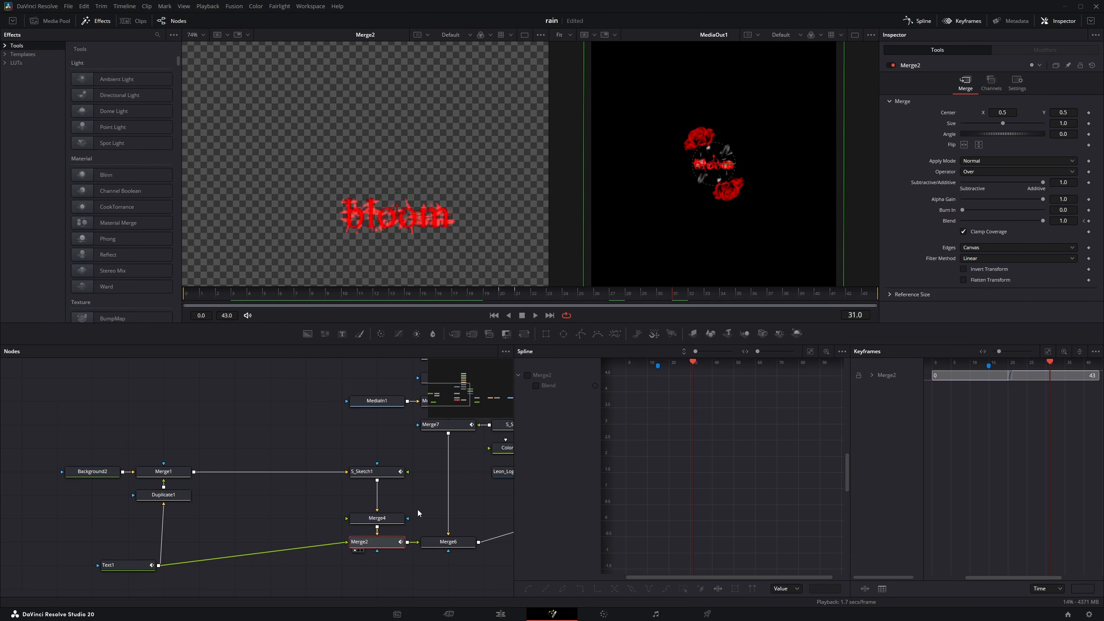
- Examine the MediaOut1 result up close, and play Duplicate1's repeated "the roses" text from frame 1
{"action": "scroll", "coordinate": [724, 218], "scroll_direction": "up", "scroll_amount": 5}
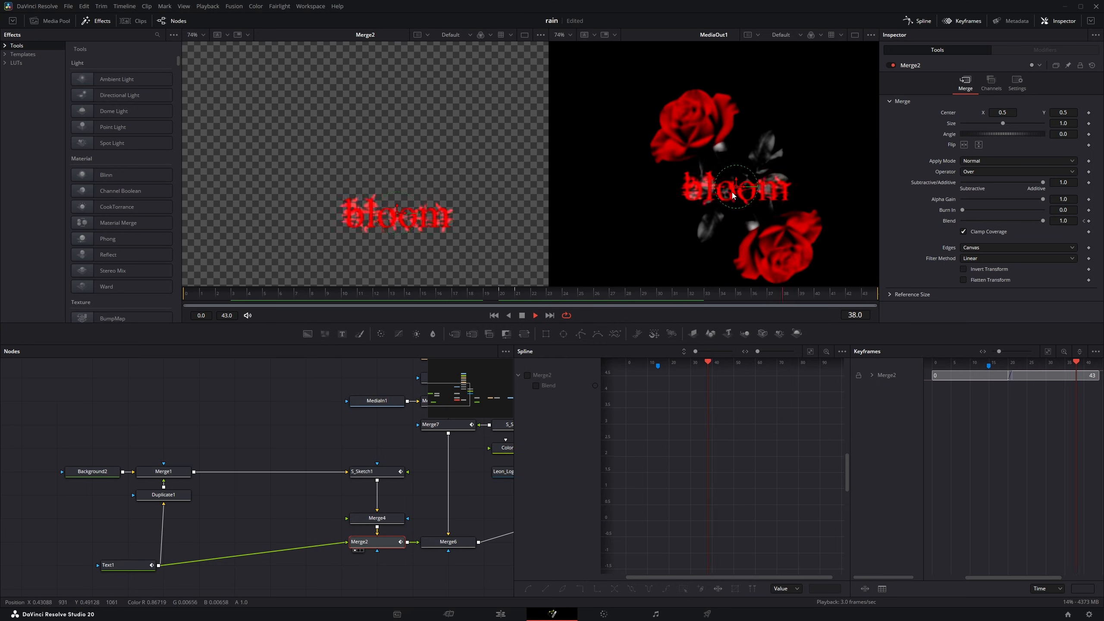
{"action": "scroll", "coordinate": [724, 217], "scroll_direction": "down", "scroll_amount": 3}
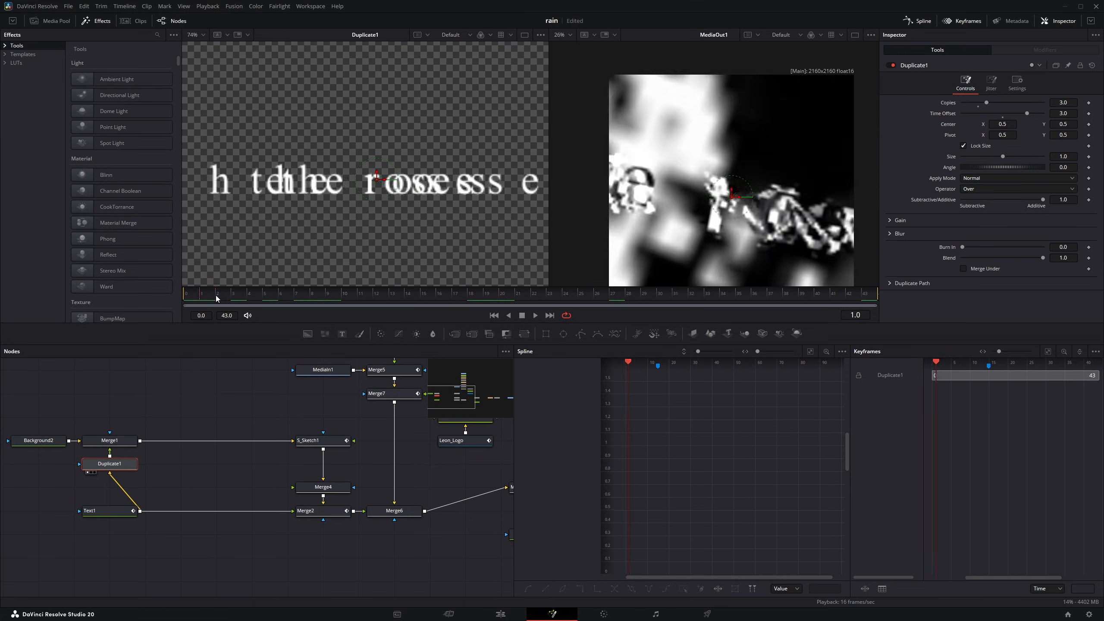
{"action": "key", "text": "space"}
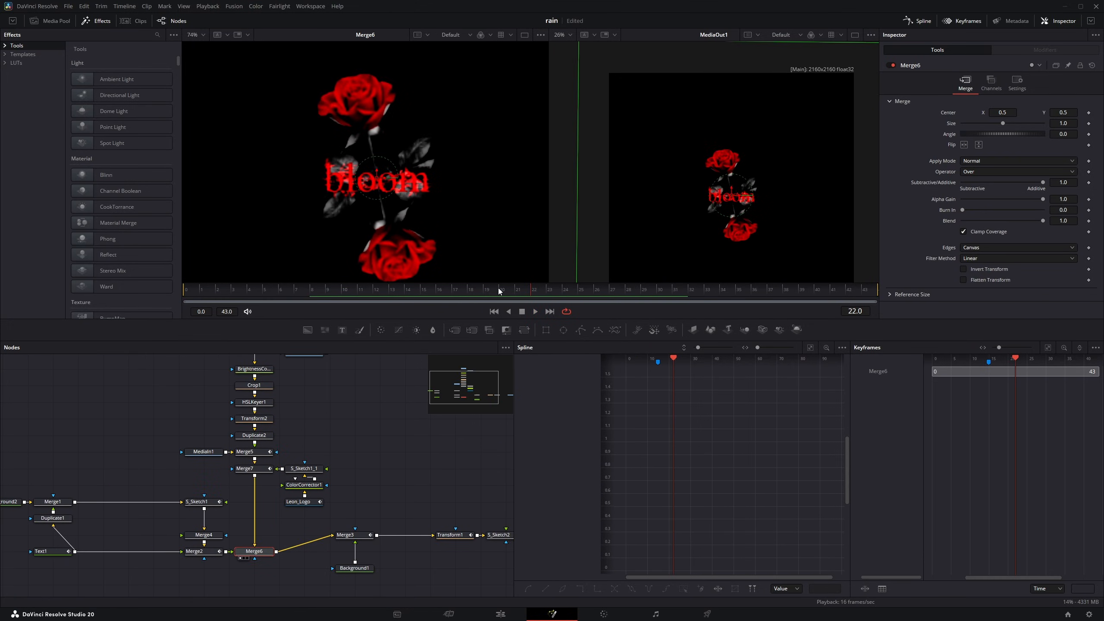
- Scrub Merge6 to frame 17, inspect the roses.mp4 branch at frame 21, and display Merge6's output again
{"action": "left_click_drag", "start_coordinate": [498, 288], "coordinate": [453, 295]}
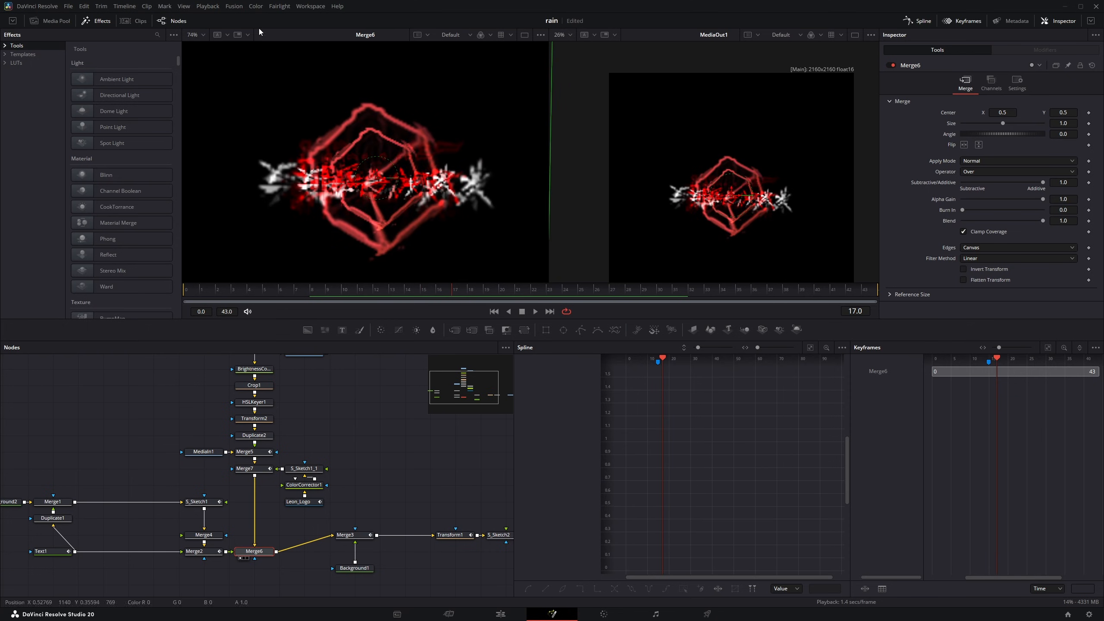
{"action": "left_click_drag", "start_coordinate": [299, 412], "coordinate": [285, 436]}
{"action": "left_click", "coordinate": [229, 8]}
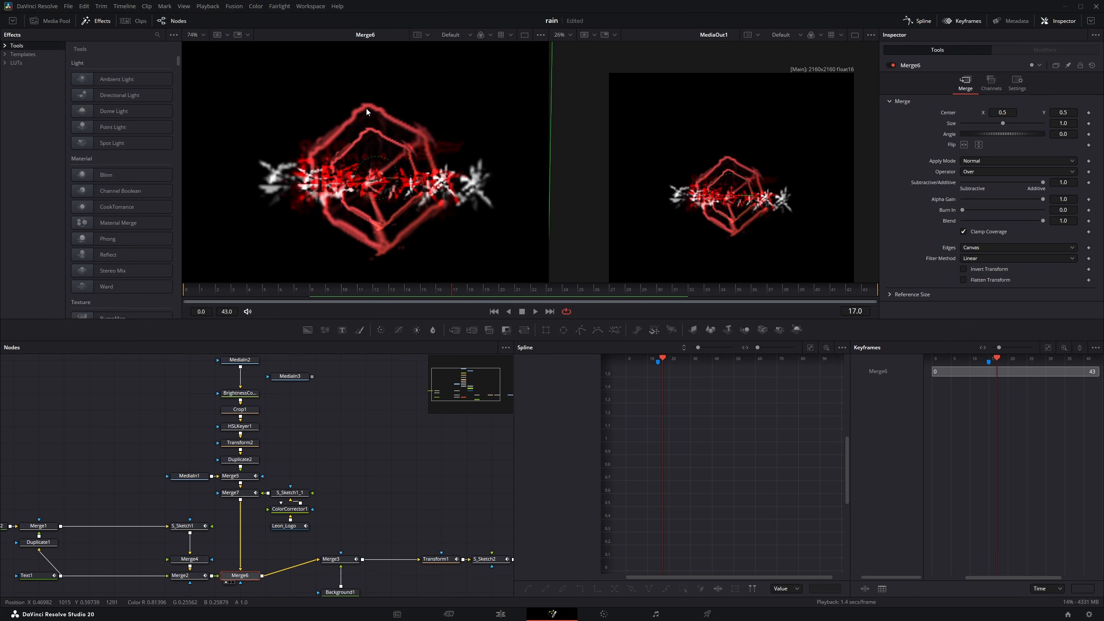
{"action": "left_click_drag", "start_coordinate": [286, 444], "coordinate": [259, 438]}
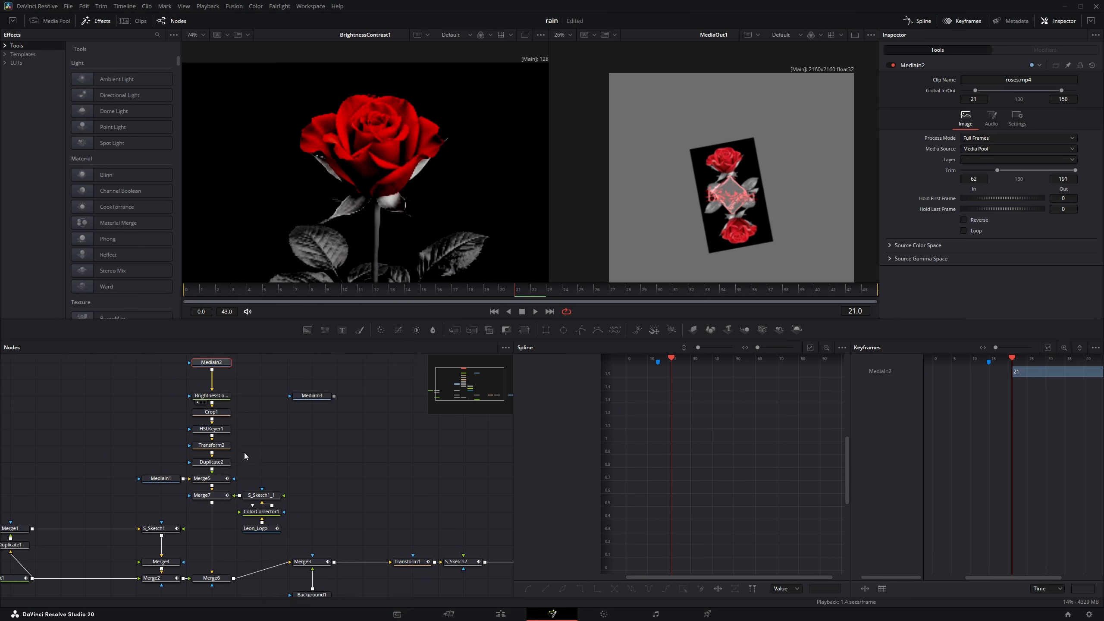
{"action": "left_click_drag", "start_coordinate": [244, 452], "coordinate": [255, 430]}
{"action": "left_click", "coordinate": [222, 554]}
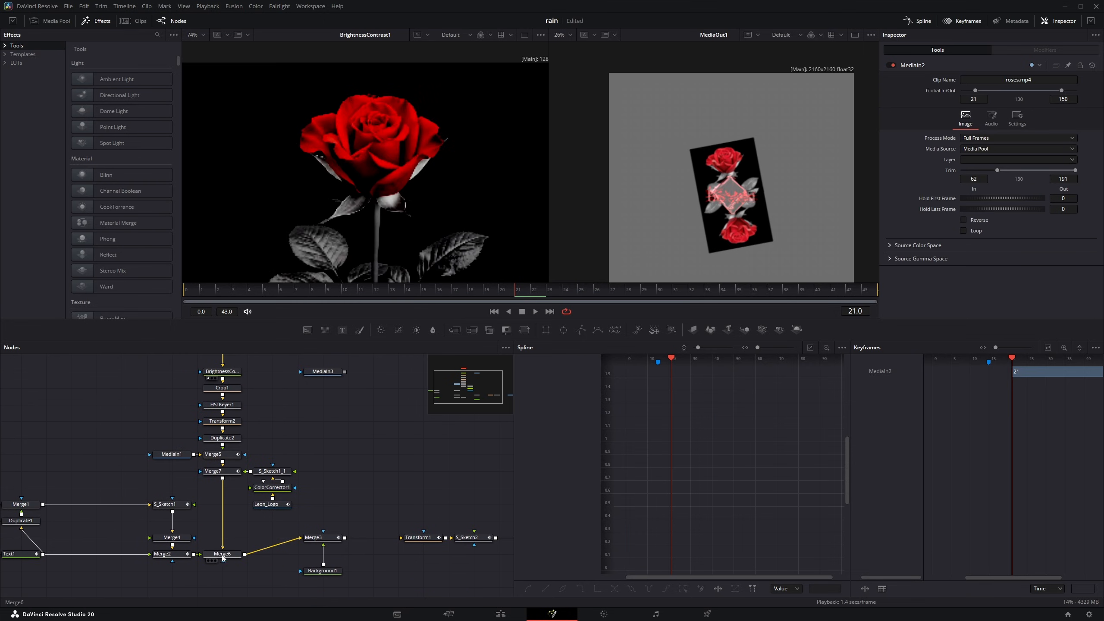
{"action": "key", "text": "1"}
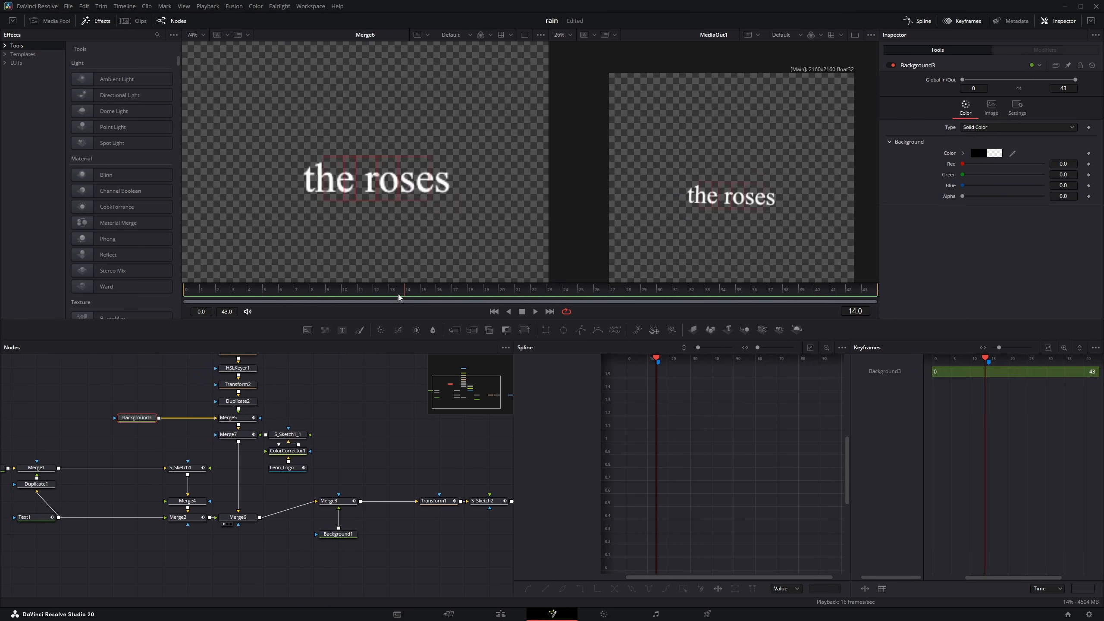
- Scrub the text transition and view the logo branch through ColorCorrector1, S_Sketch1_1 and Merge7
{"action": "mouse_move", "coordinate": [398, 293]}
{"action": "left_mouse_down"}
{"action": "mouse_move", "coordinate": [431, 287]}
{"action": "mouse_move", "coordinate": [399, 303]}
{"action": "left_mouse_up"}
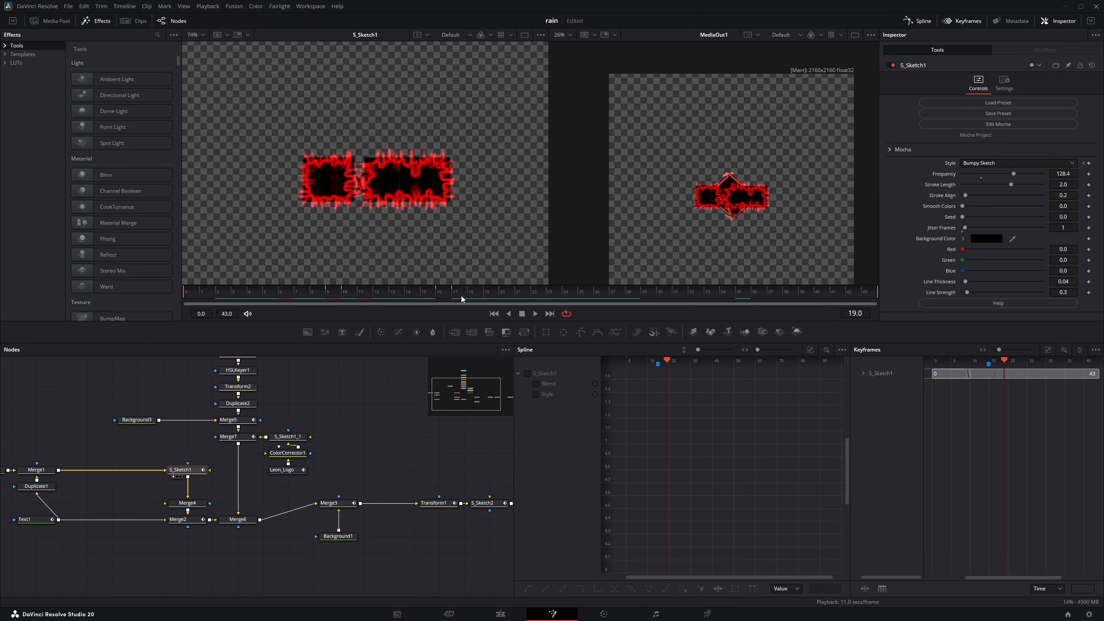
{"action": "left_click", "coordinate": [288, 453]}
{"action": "key", "text": "1"}
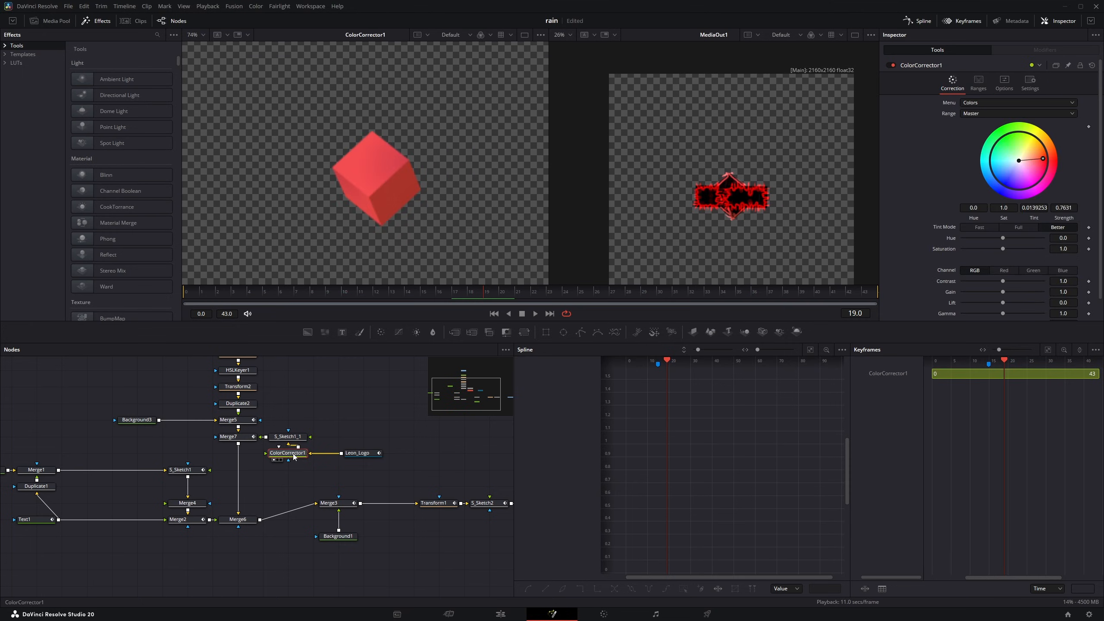
{"action": "left_click", "coordinate": [286, 436]}
{"action": "key", "text": "1"}
{"action": "left_click", "coordinate": [238, 438]}
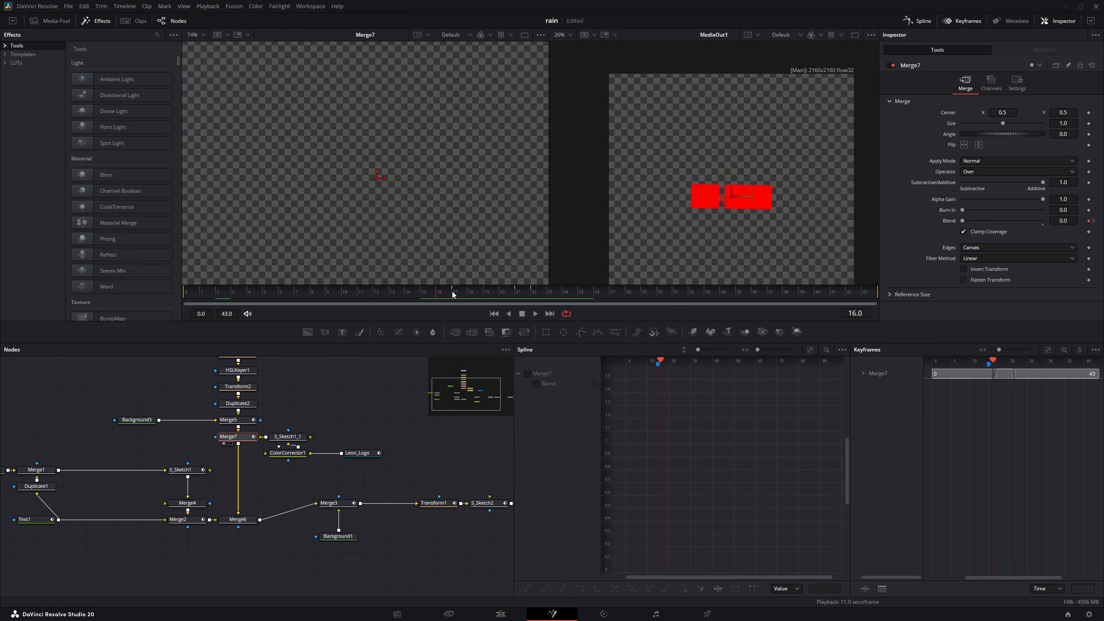
- View the rose footage through MediaIn2, BrightnessContrast1 and HSLKeyer1, and check Crop1's settings
{"action": "scroll", "coordinate": [234, 407], "scroll_direction": "up", "scroll_amount": 3}
{"action": "left_click", "coordinate": [215, 404]}
{"action": "key", "text": "1"}
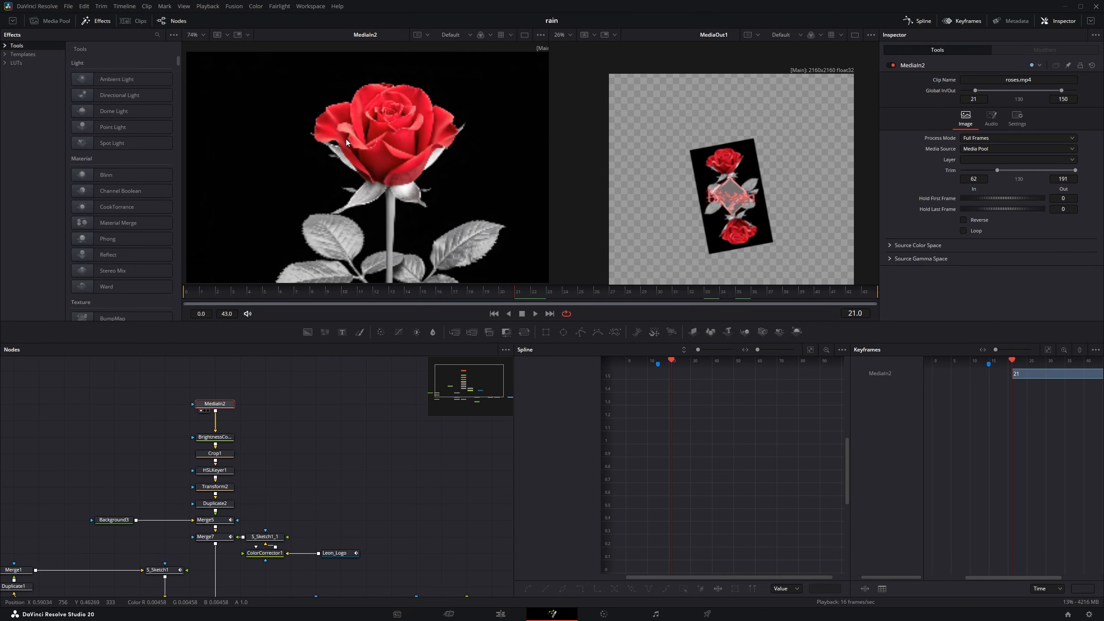
{"action": "key", "text": "1"}
{"action": "left_click", "coordinate": [226, 452]}
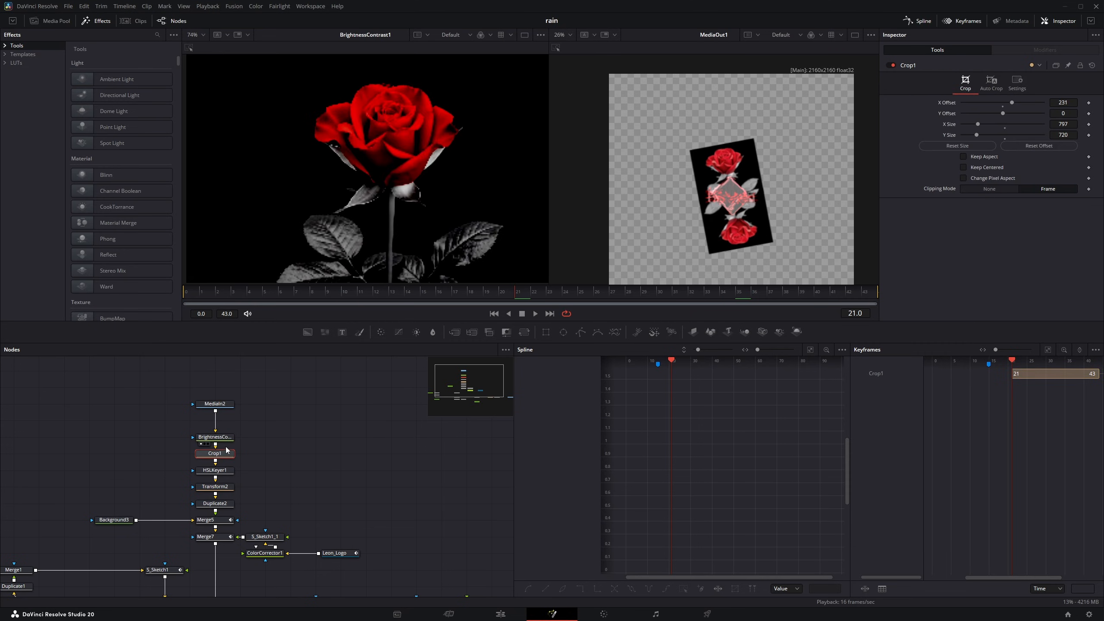
{"action": "left_click", "coordinate": [215, 469]}
{"action": "key", "text": "1"}
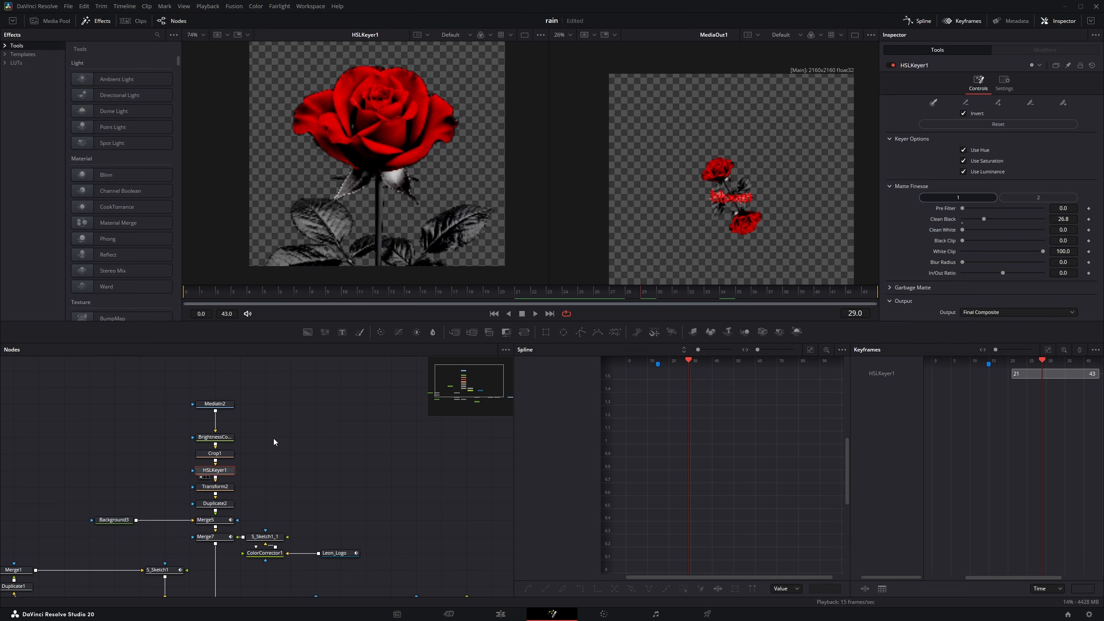
- View the outputs of Transform2 and Duplicate2 in the rose branch
{"action": "left_click", "coordinate": [225, 489]}
{"action": "key", "text": "1"}
{"action": "left_click", "coordinate": [224, 503]}
{"action": "key", "text": "1"}
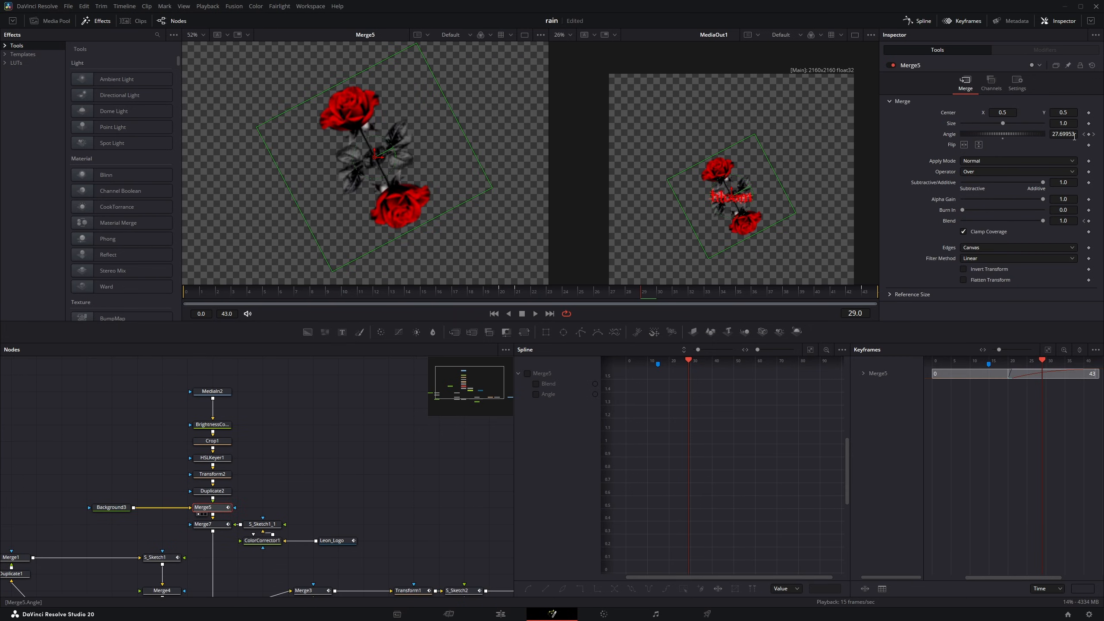
- Try a different rotation angle on Merge5, undo it, and scrub the roses' rotation animation
{"action": "left_click_drag", "start_coordinate": [1062, 134], "coordinate": [1041, 134]}
{"action": "key", "text": "ctrl+z"}
{"action": "left_click_drag", "start_coordinate": [478, 293], "coordinate": [580, 286]}
- View Merge7's output and play its logo blend from frame 16
{"action": "left_click", "coordinate": [205, 523]}
{"action": "key", "text": "1"}
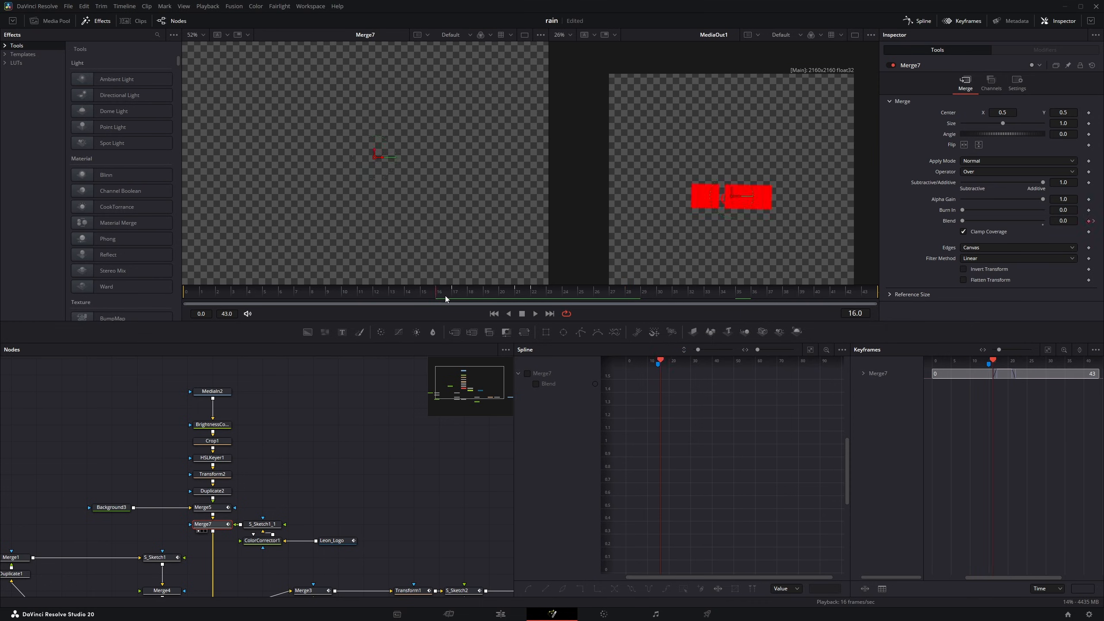
{"action": "key", "text": "space"}
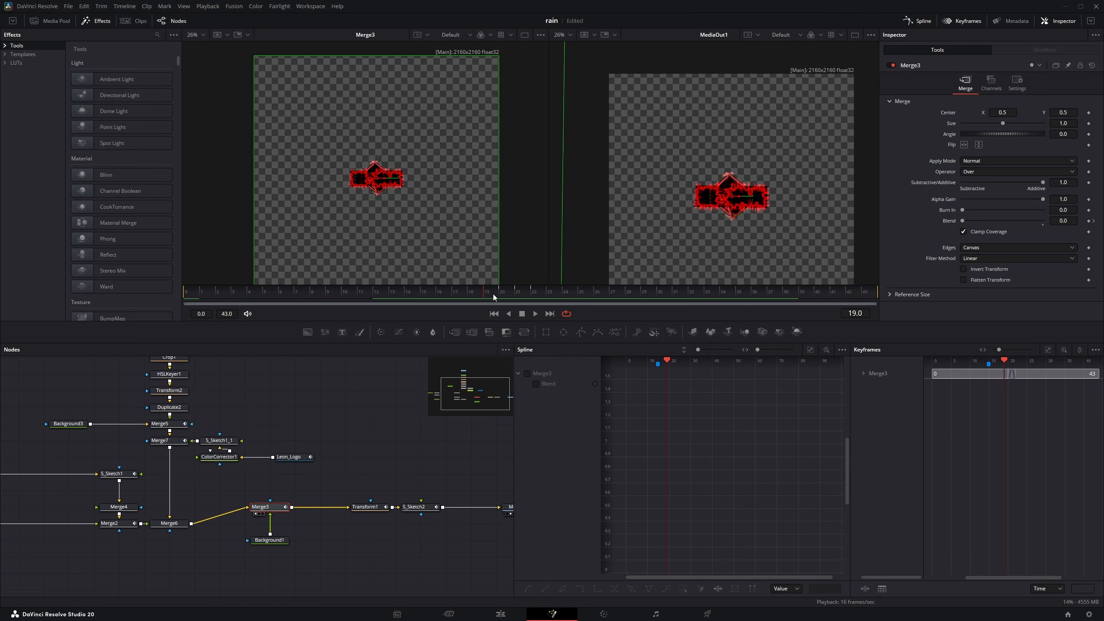
- Examine how Background1 flashes through Merge3's animated blend, stepping frame by frame from frame 20
{"action": "left_click", "coordinate": [491, 294]}
{"action": "left_click", "coordinate": [272, 539]}
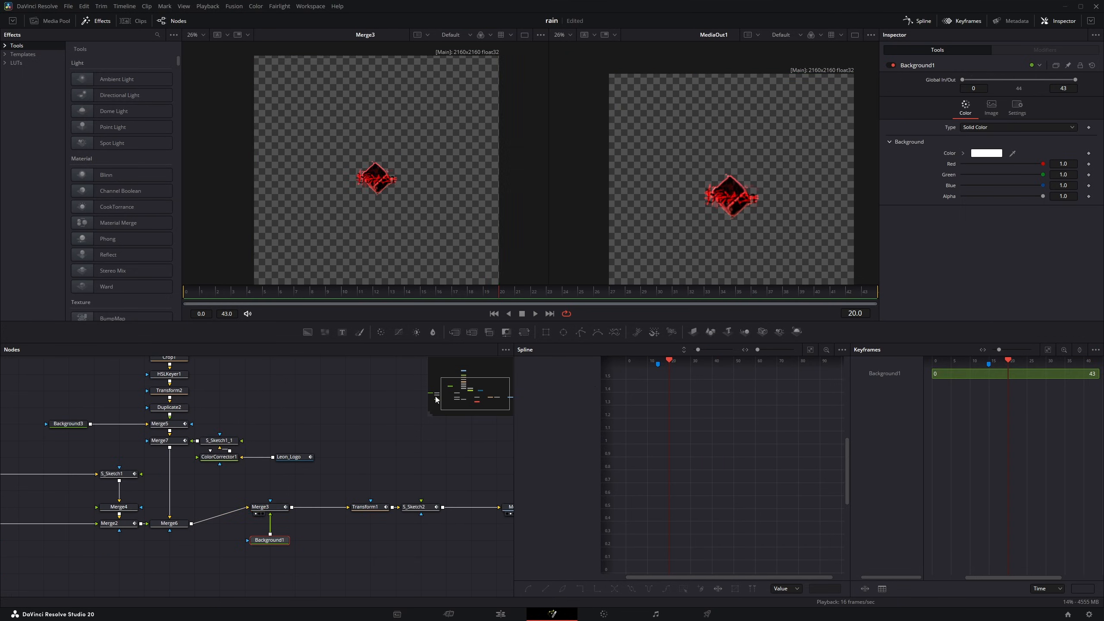
{"action": "key", "text": "1"}
{"action": "left_click", "coordinate": [263, 506]}
{"action": "key", "text": "1"}
{"action": "left_click", "coordinate": [503, 292]}
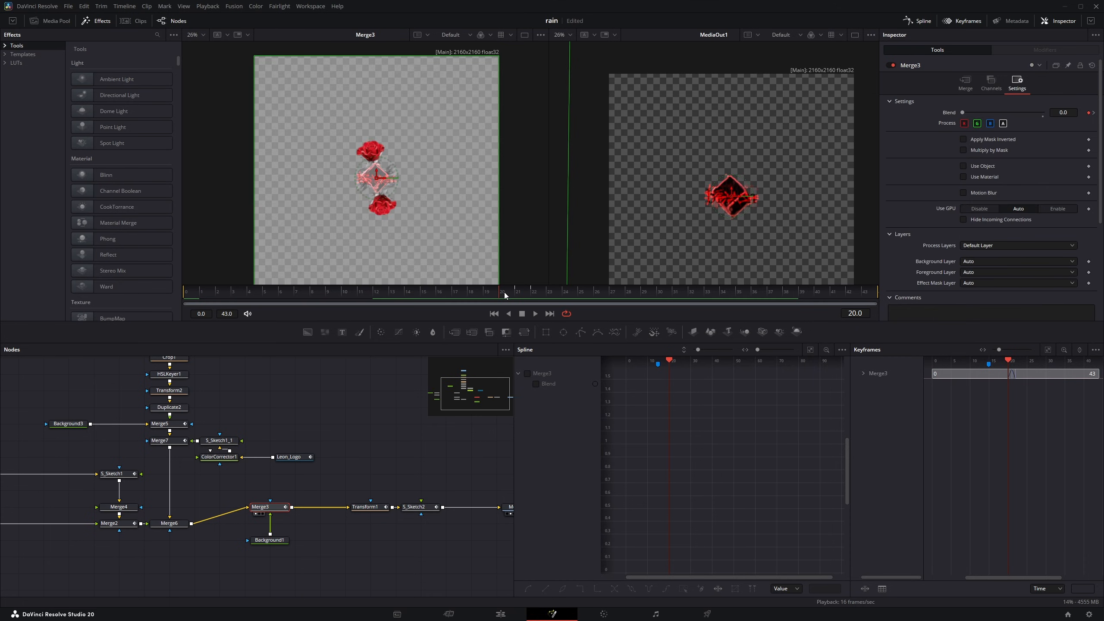
{"action": "key", "text": "Right"}
{"action": "key", "text": "Right"}
{"action": "key", "text": "Right"}
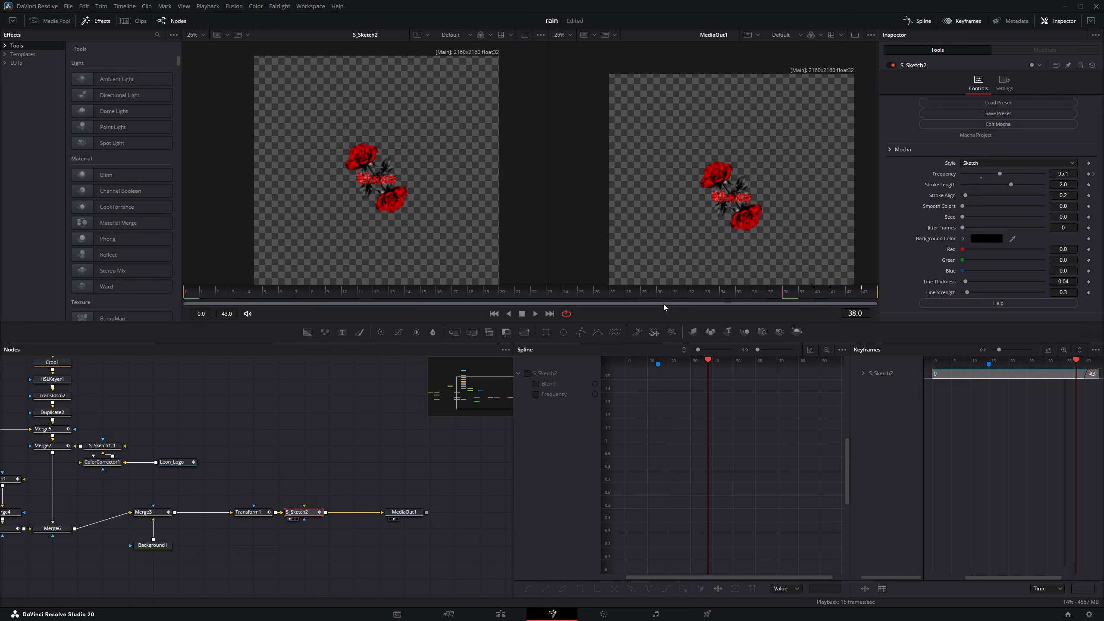
- Scrub S_Sketch2's output near the end of the composition, and play the Adjustment Clip section on the Edit page
{"action": "left_click", "coordinate": [816, 292]}
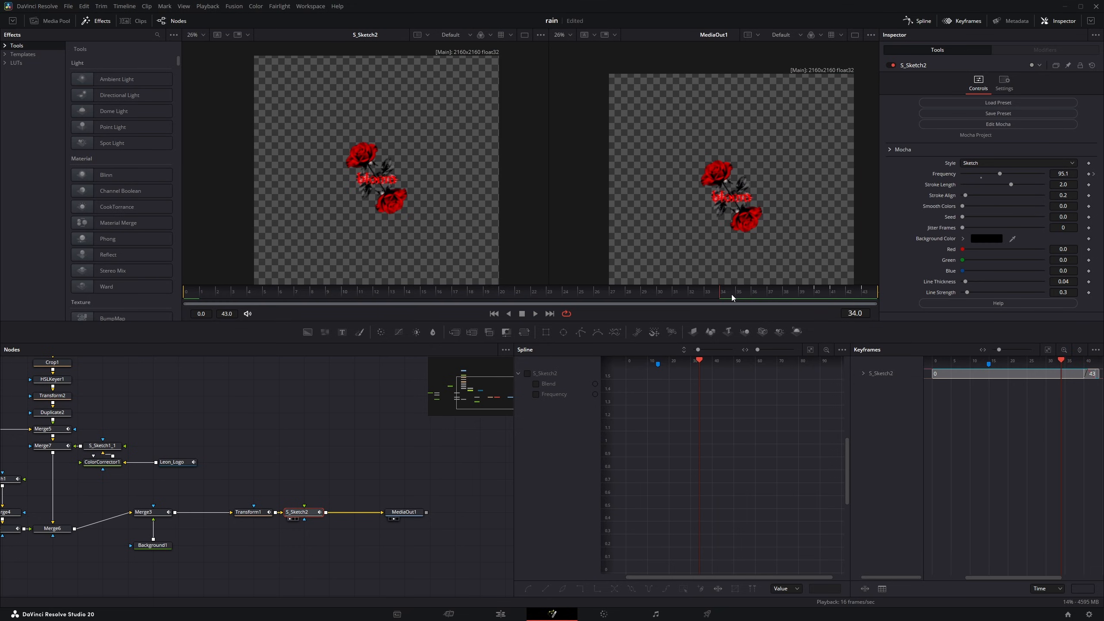
{"action": "left_click_drag", "start_coordinate": [731, 295], "coordinate": [824, 293]}
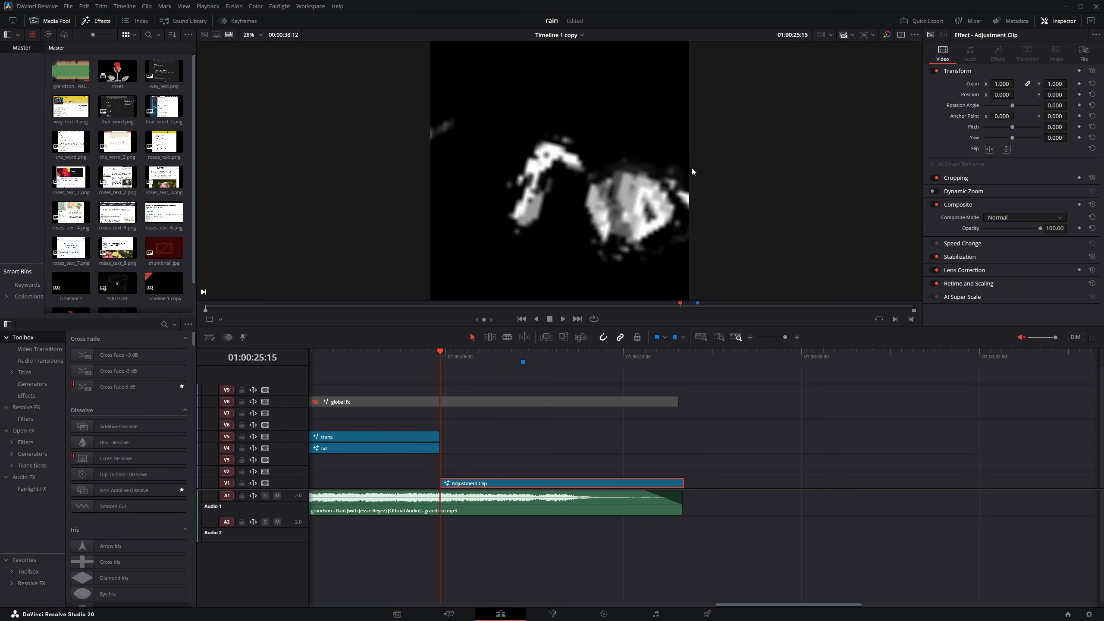
{"action": "key", "text": "space"}
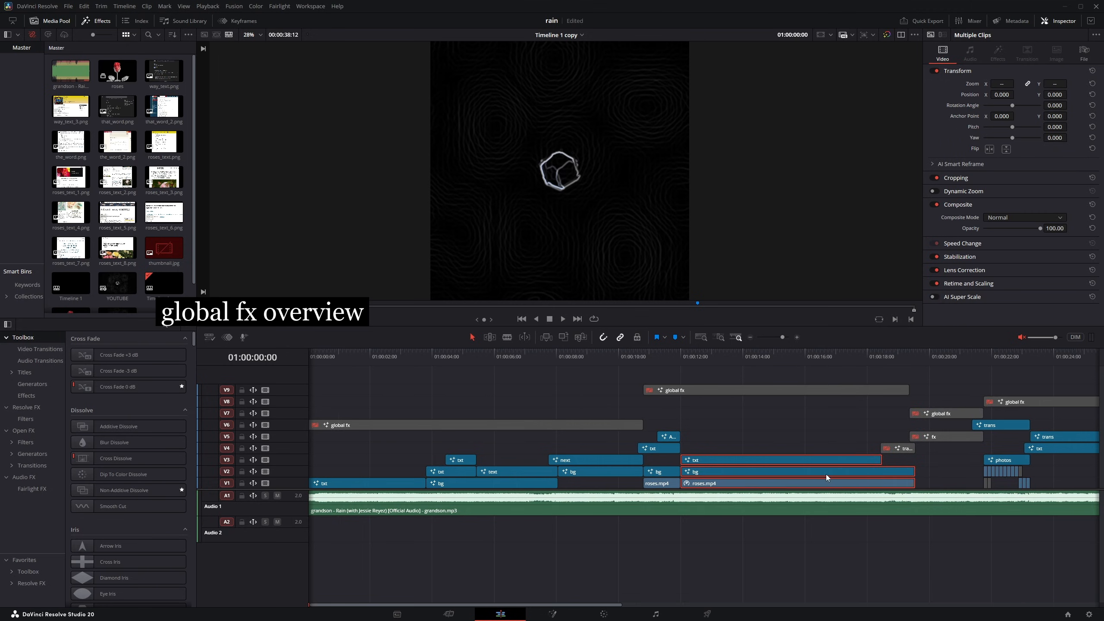
- Enable the disabled global fx clip on V7, the fx clip on V5 and the trans clip on V4
{"action": "scroll", "coordinate": [571, 451], "scroll_direction": "right", "scroll_amount": 5}
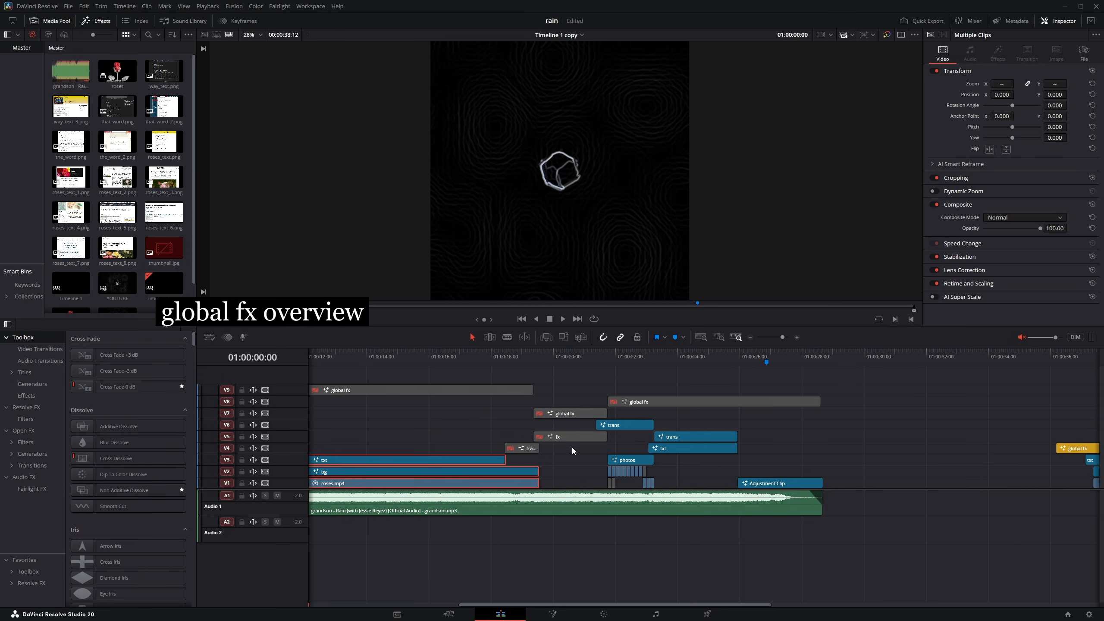
{"action": "left_click_drag", "start_coordinate": [517, 415], "coordinate": [516, 416]}
{"action": "scroll", "coordinate": [495, 426], "scroll_direction": "right", "scroll_amount": 2}
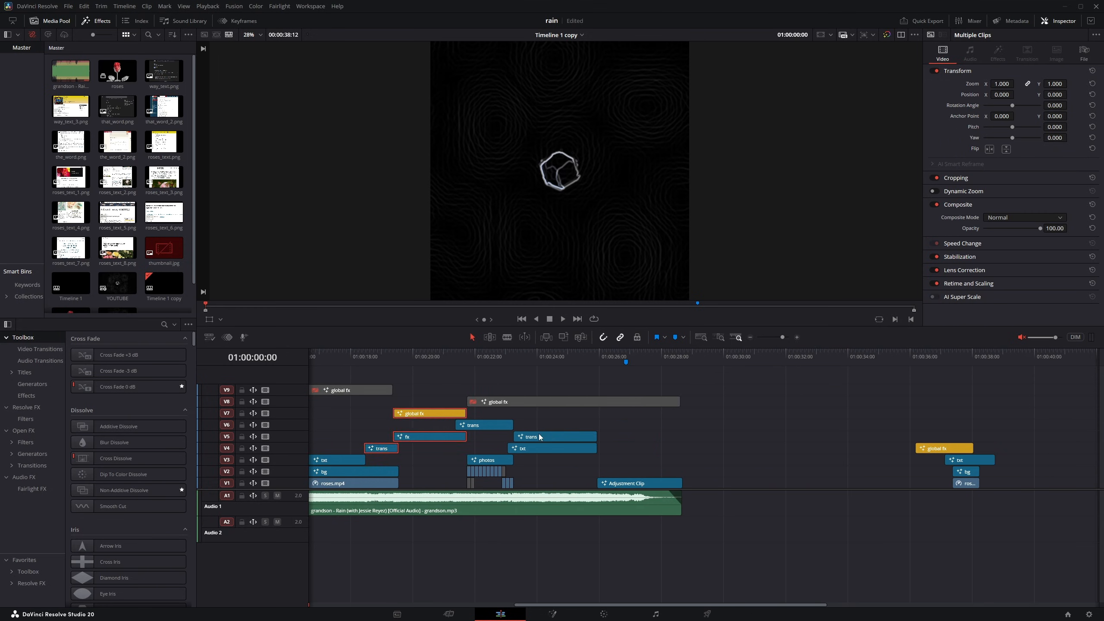
- Play the timeline's opening with the global effects, and open the first global fx clip on V6 in Fusion
{"action": "key", "text": "space"}
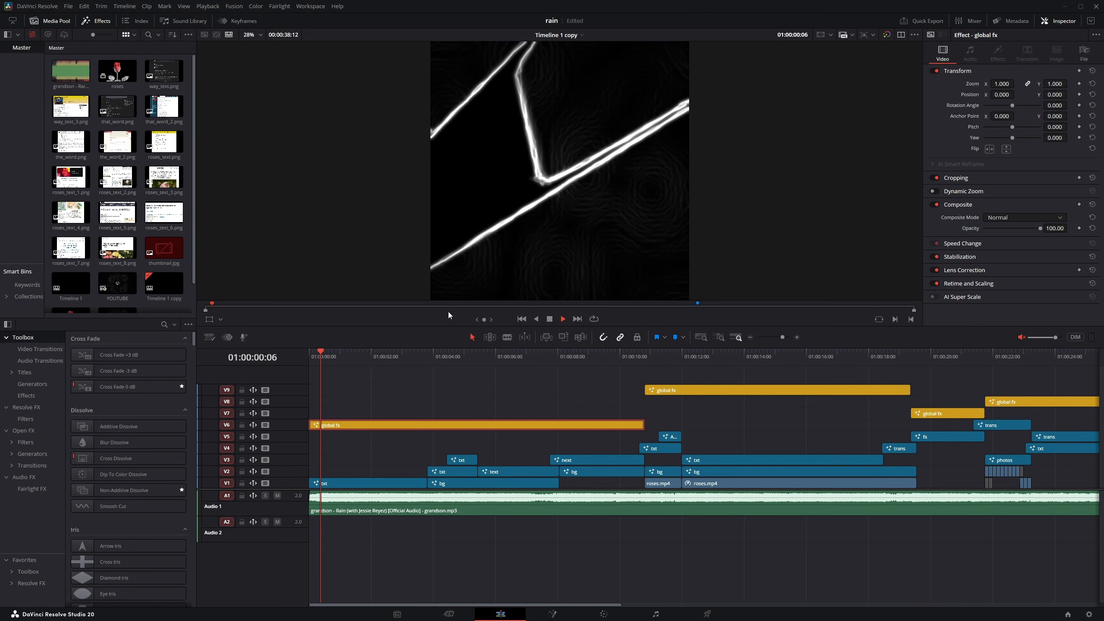
{"action": "key", "text": "space"}
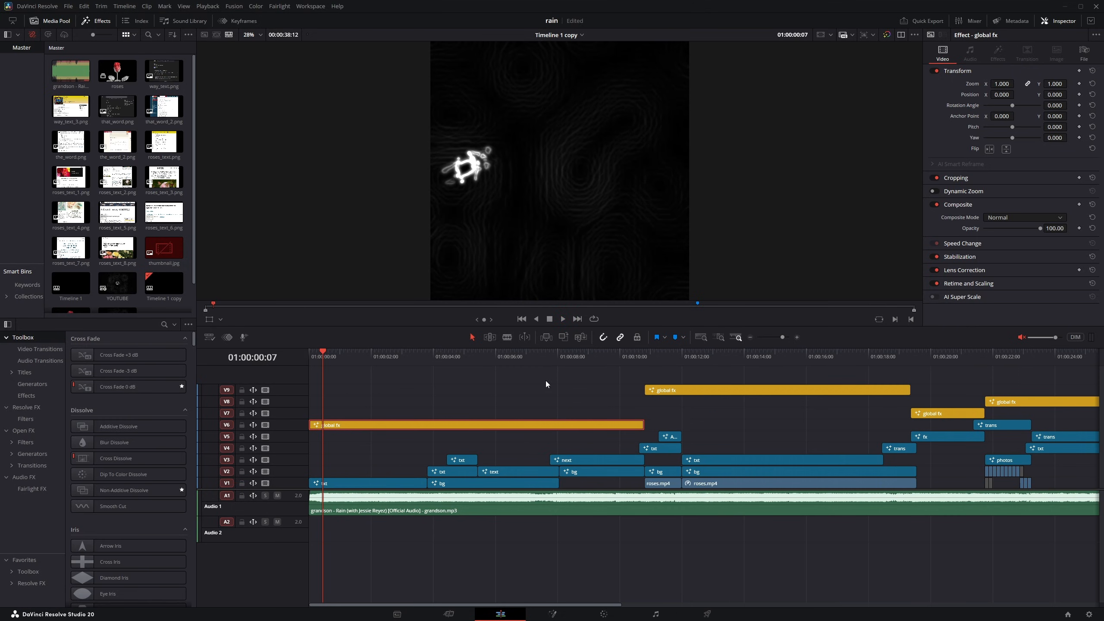
{"action": "left_click", "coordinate": [373, 359]}
{"action": "key", "text": "shift+5"}
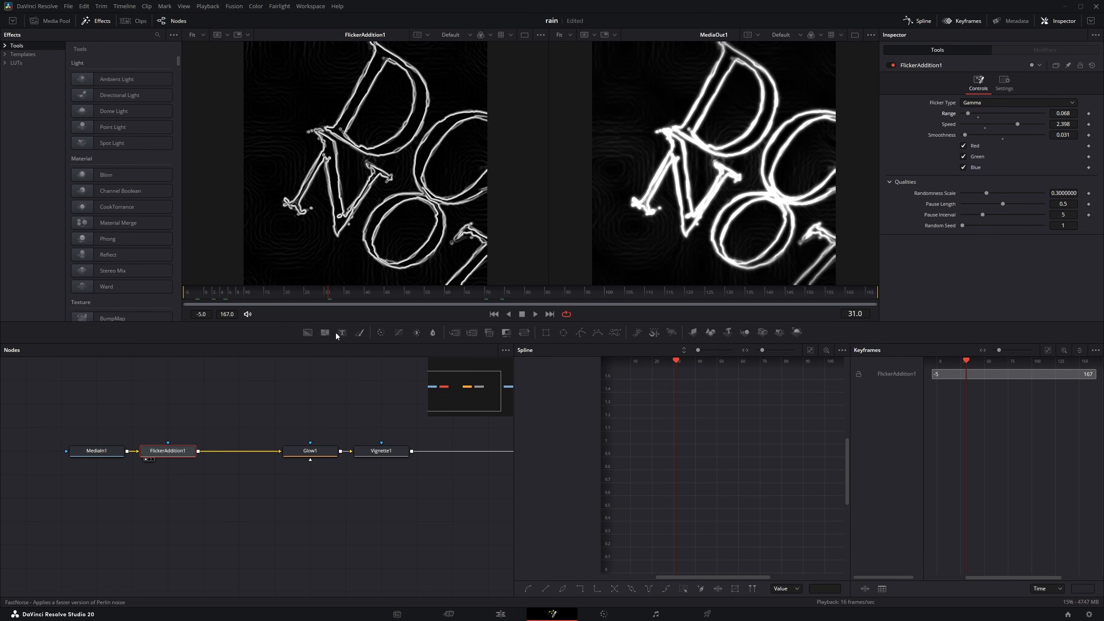
- Play the outputs of FlickerAddition1, Glow1 and Vignette1 in the global fx composition
{"action": "key", "text": "space"}
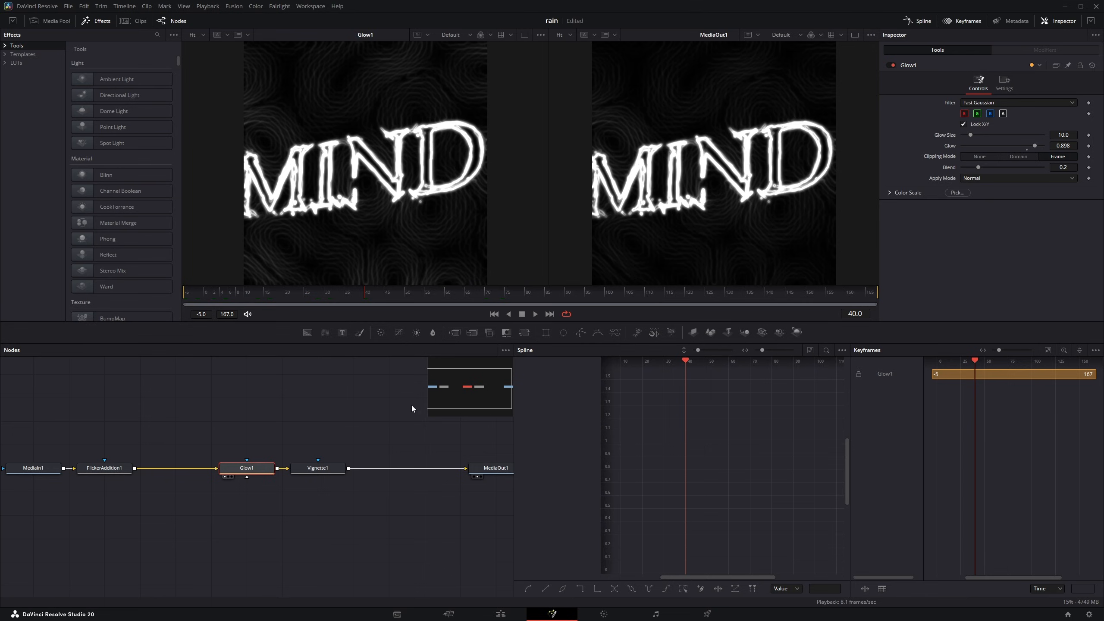
{"action": "key", "text": "space"}
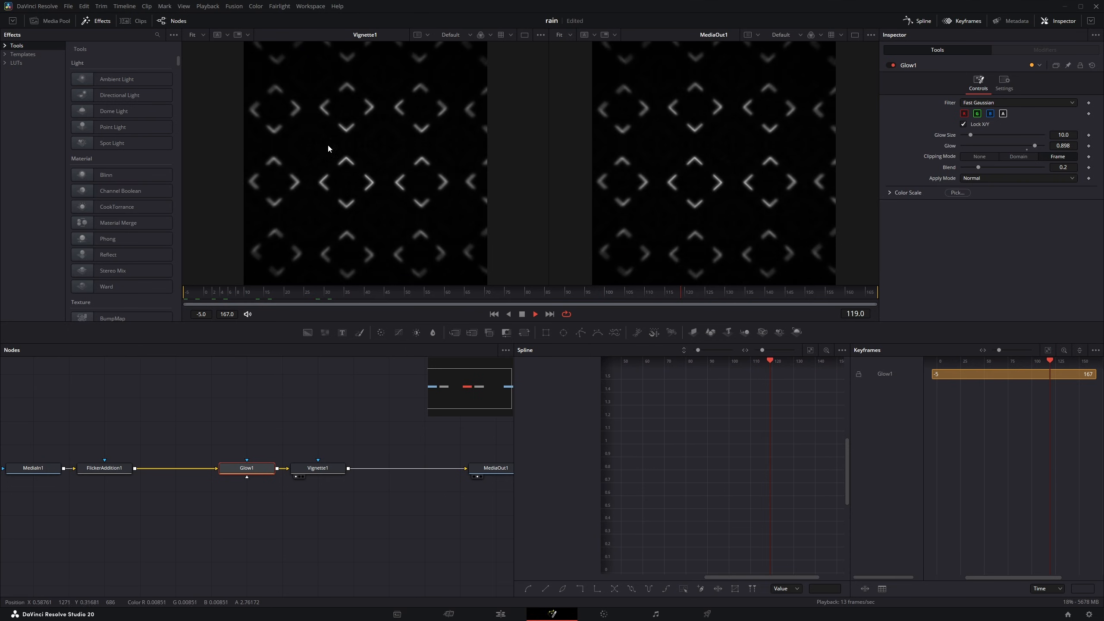
{"action": "key", "text": "space"}
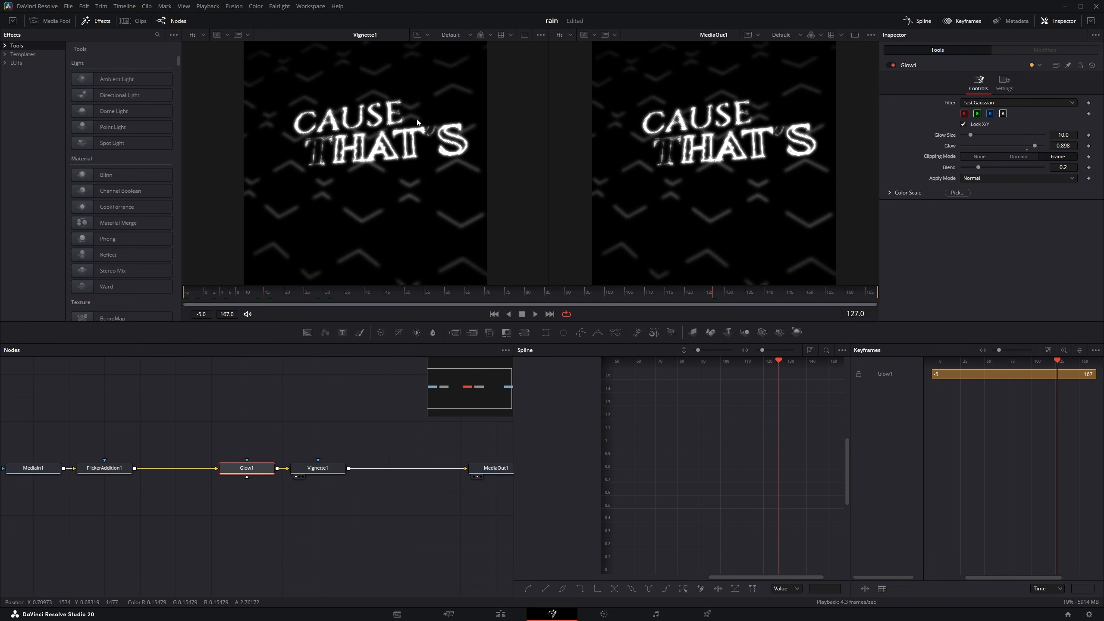
{"action": "left_click", "coordinate": [208, 6]}
{"action": "left_click", "coordinate": [358, 54]}
{"action": "key", "text": "space"}
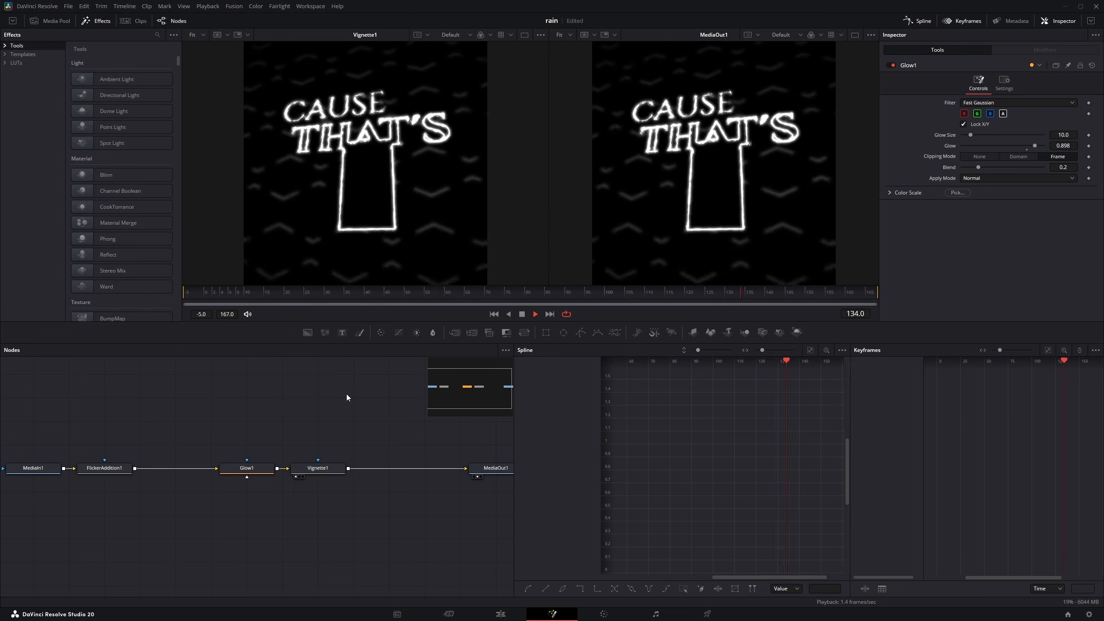